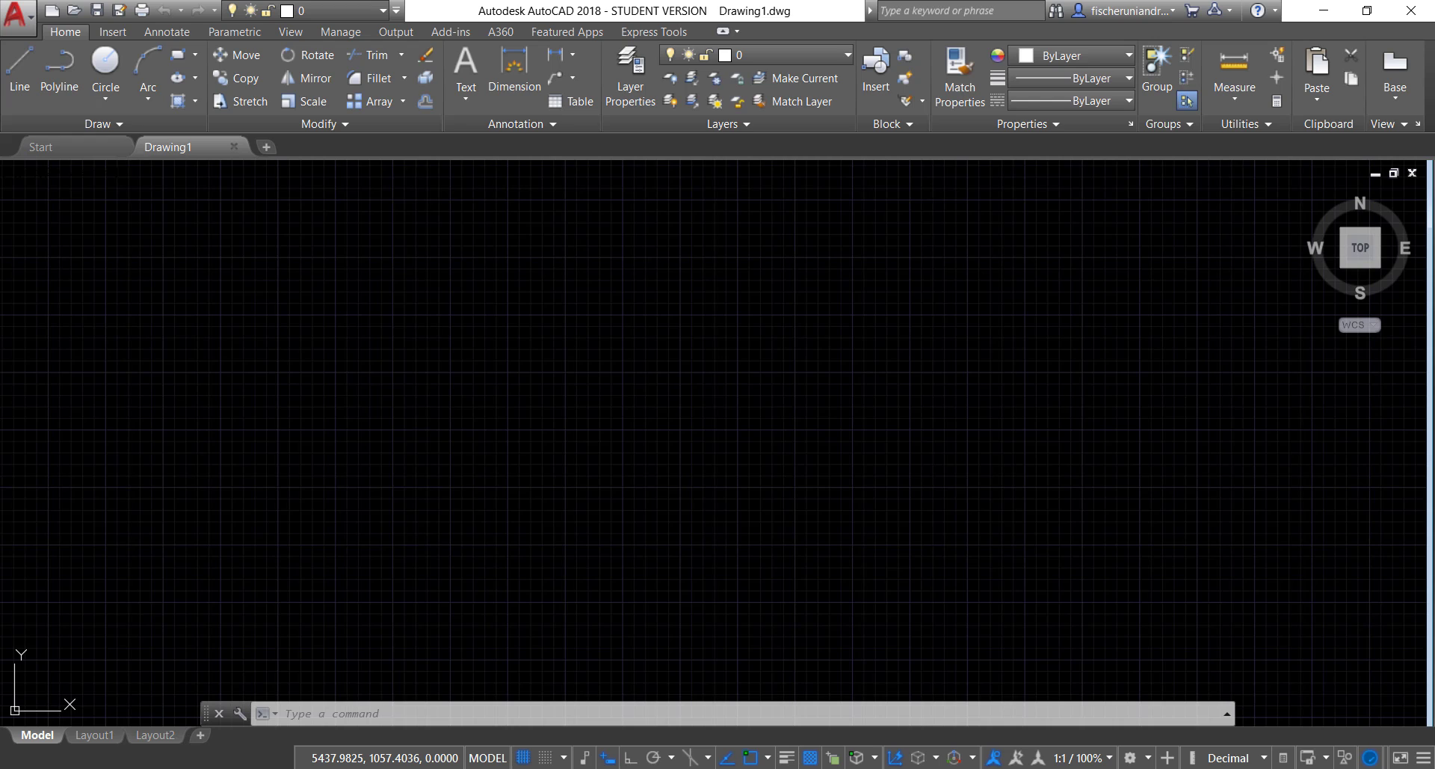
Turn off the drawing grid in model space.
key("F7")
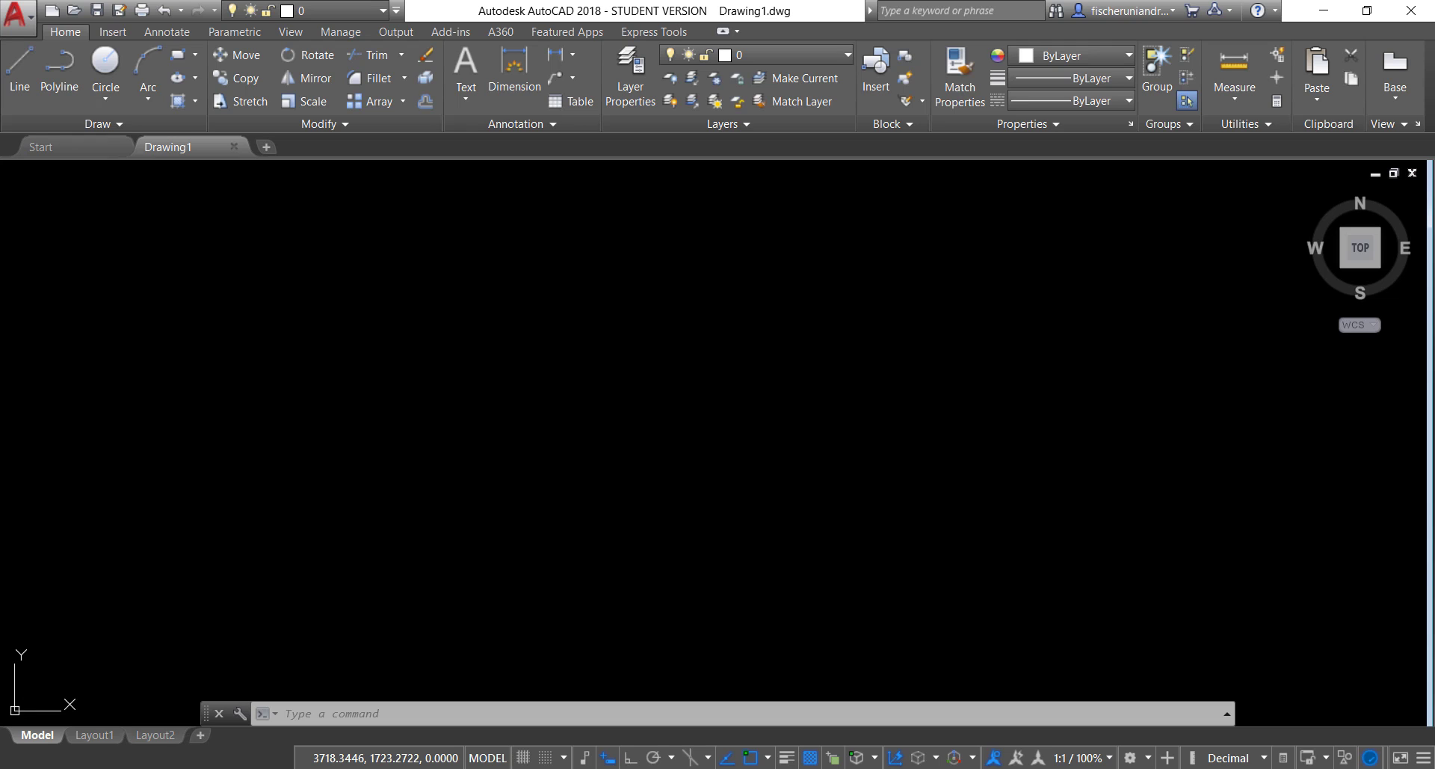
left_click(178, 54)
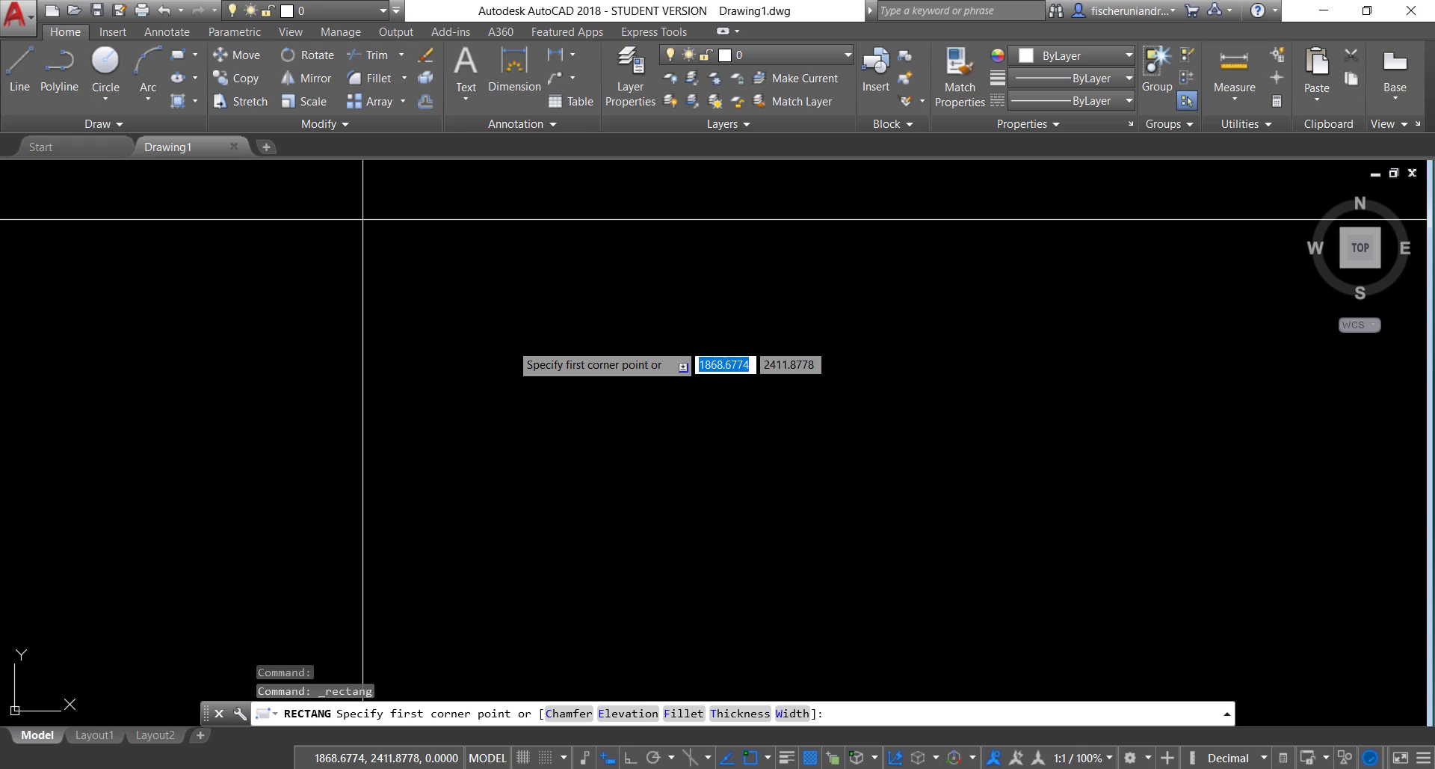
left_click(389, 324)
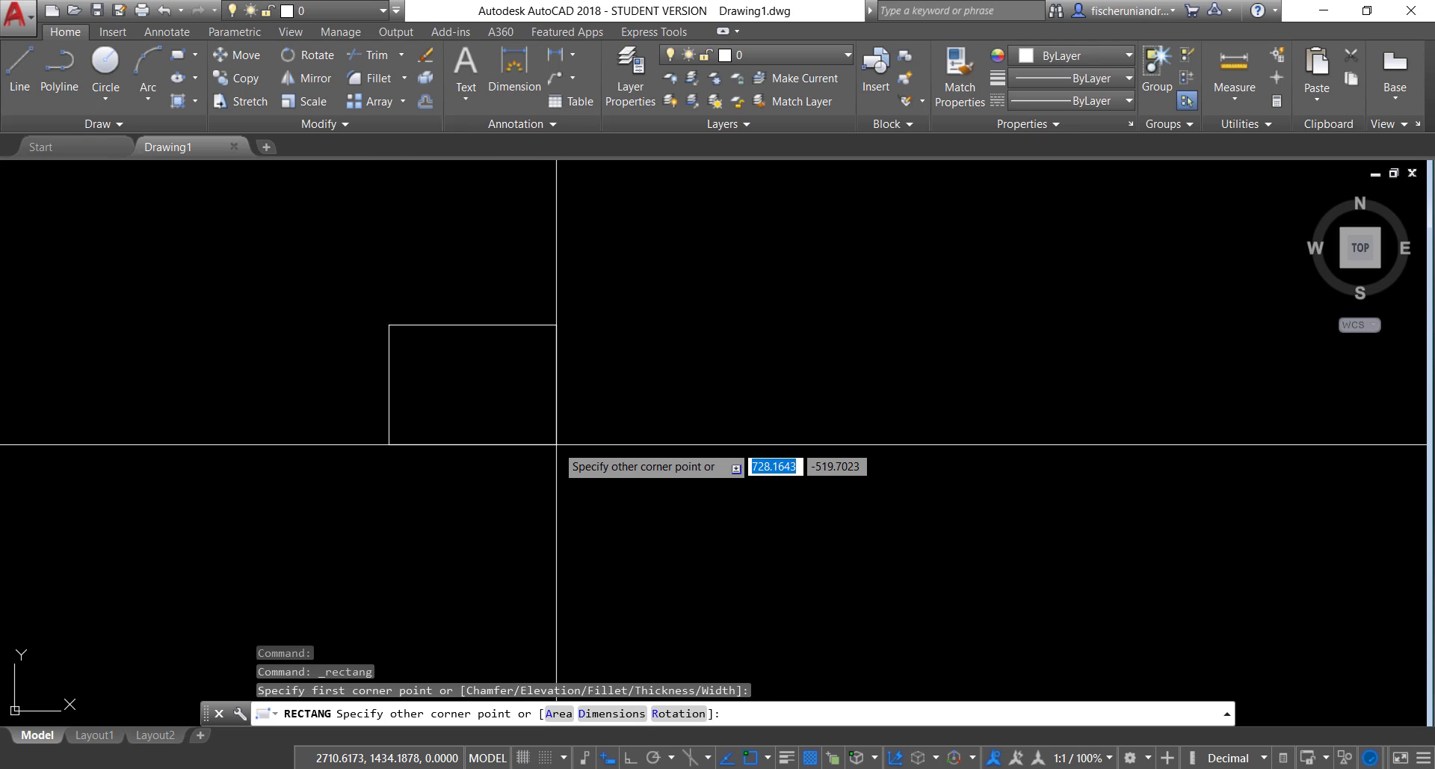
type("1000")
key("Tab")
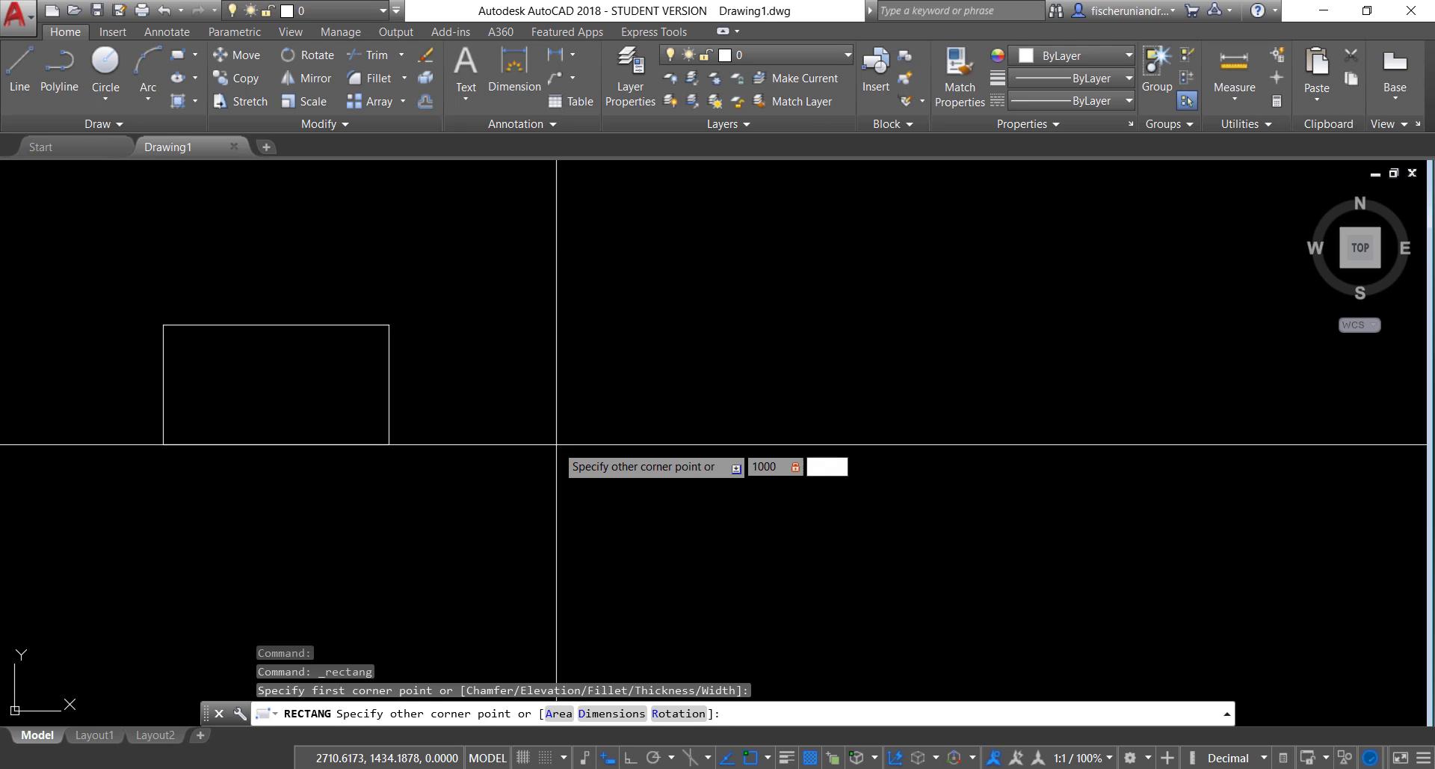
key("Escape")
Draw a 100 by 100 square in model space with the Rectangle command.
type("r")
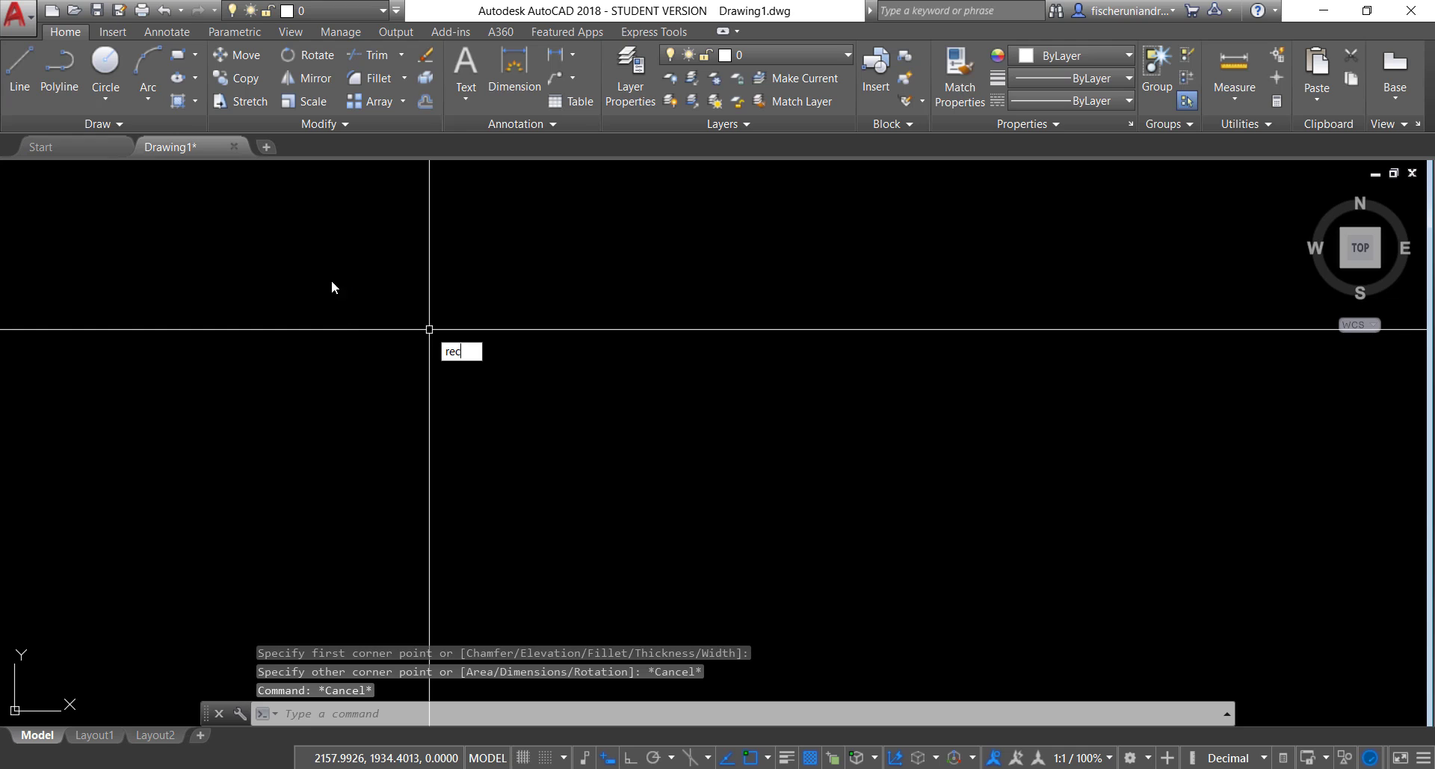
type("ec")
key("Return")
left_click(319, 311)
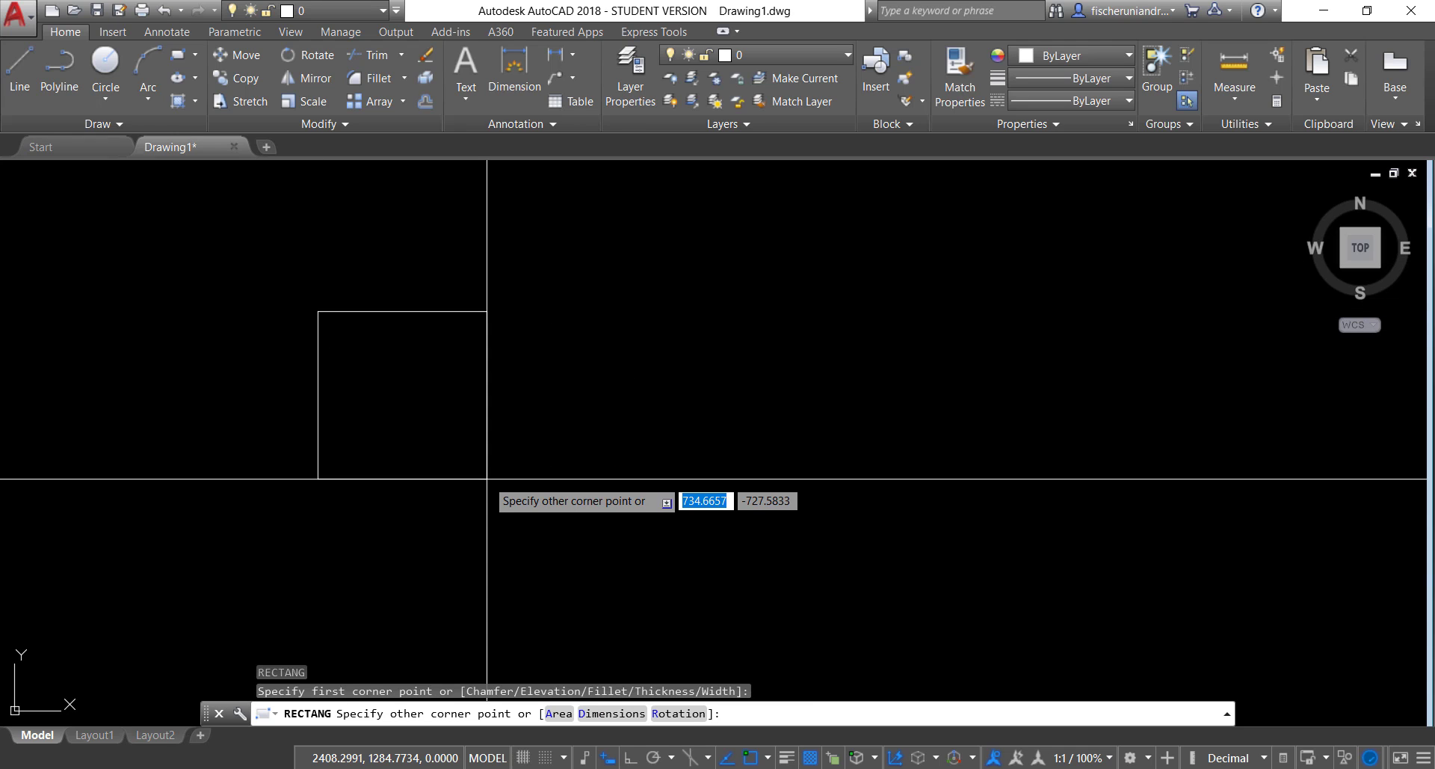
key("Tab")
type("100")
key("Return")
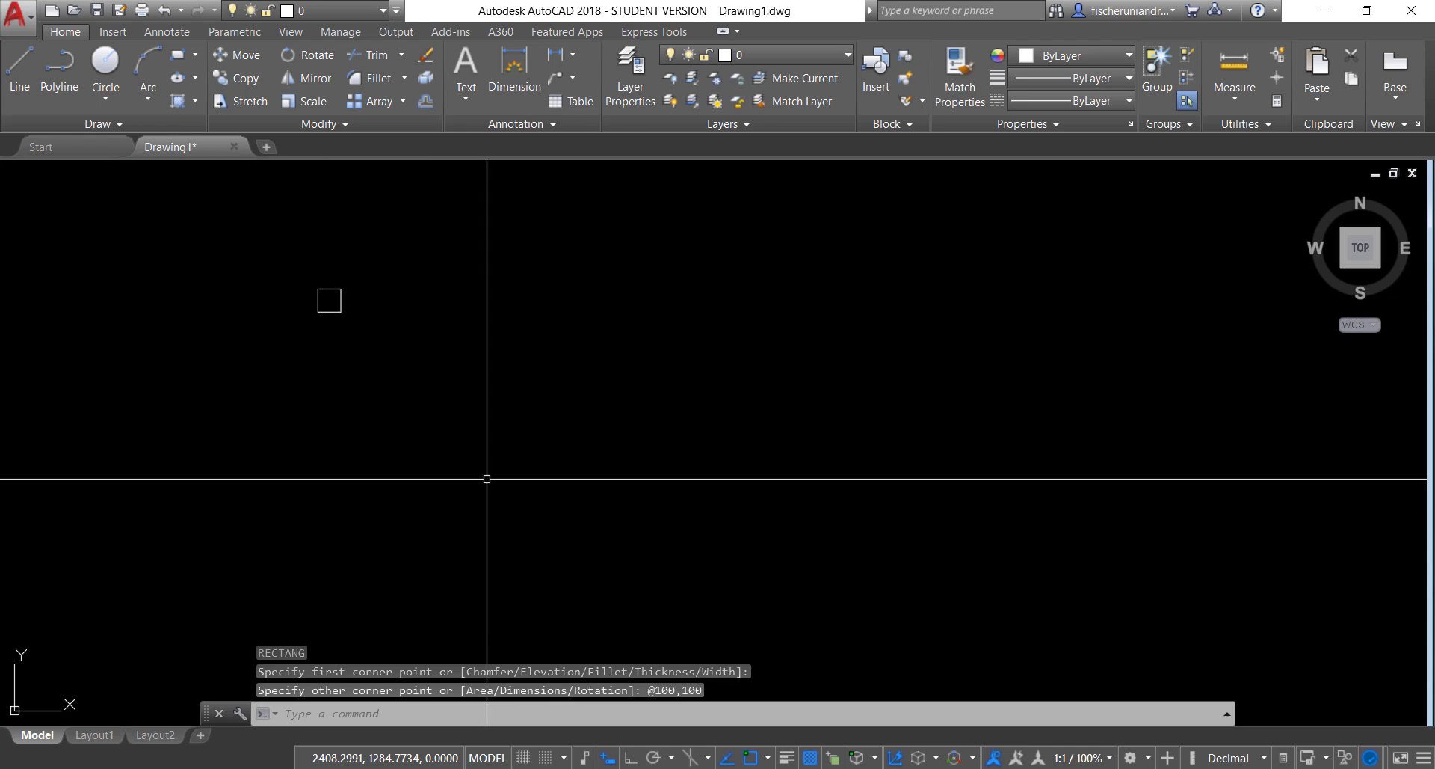
scroll(291, 275, "up", 4)
scroll(365, 314, "up", 4)
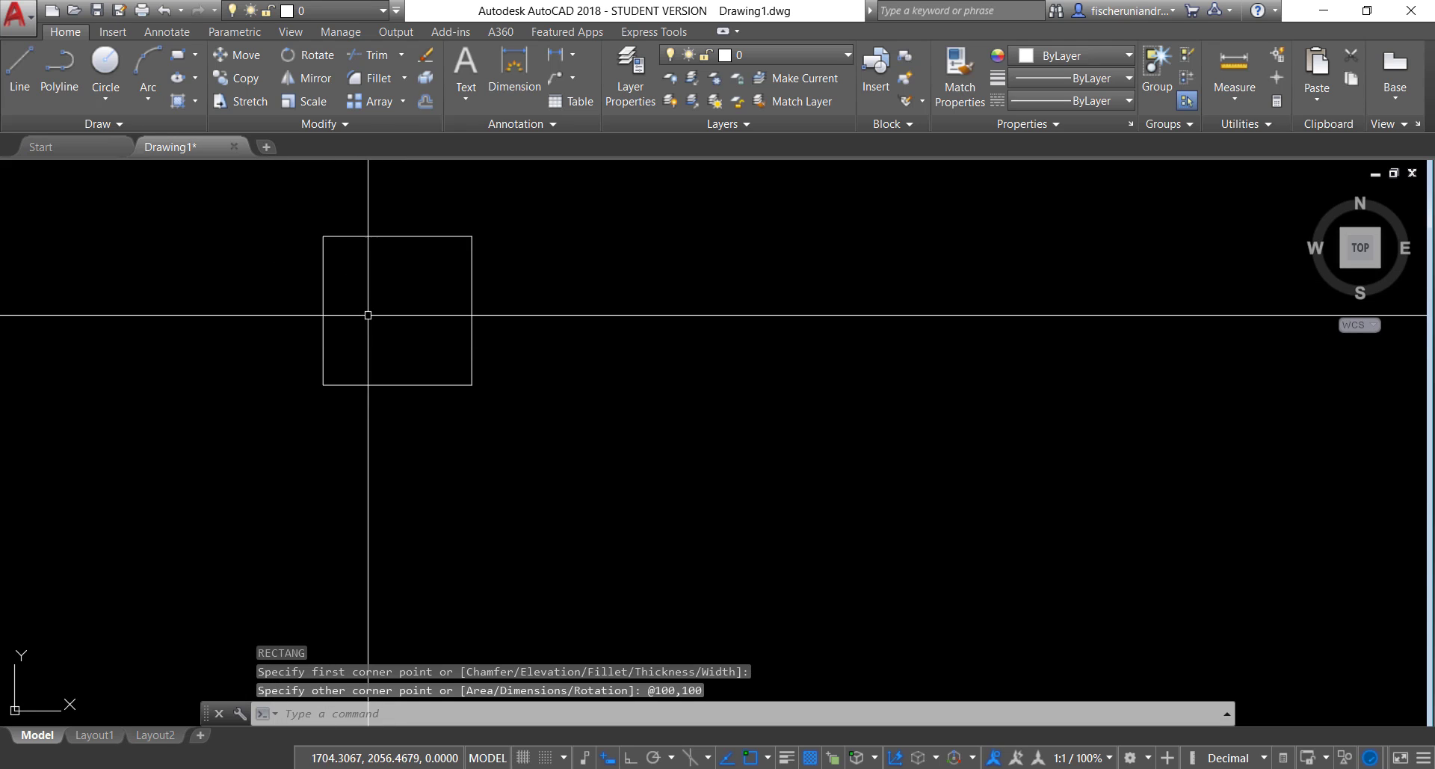
scroll(365, 239, "up", 2)
middle_click_drag(400, 311, 433, 379)
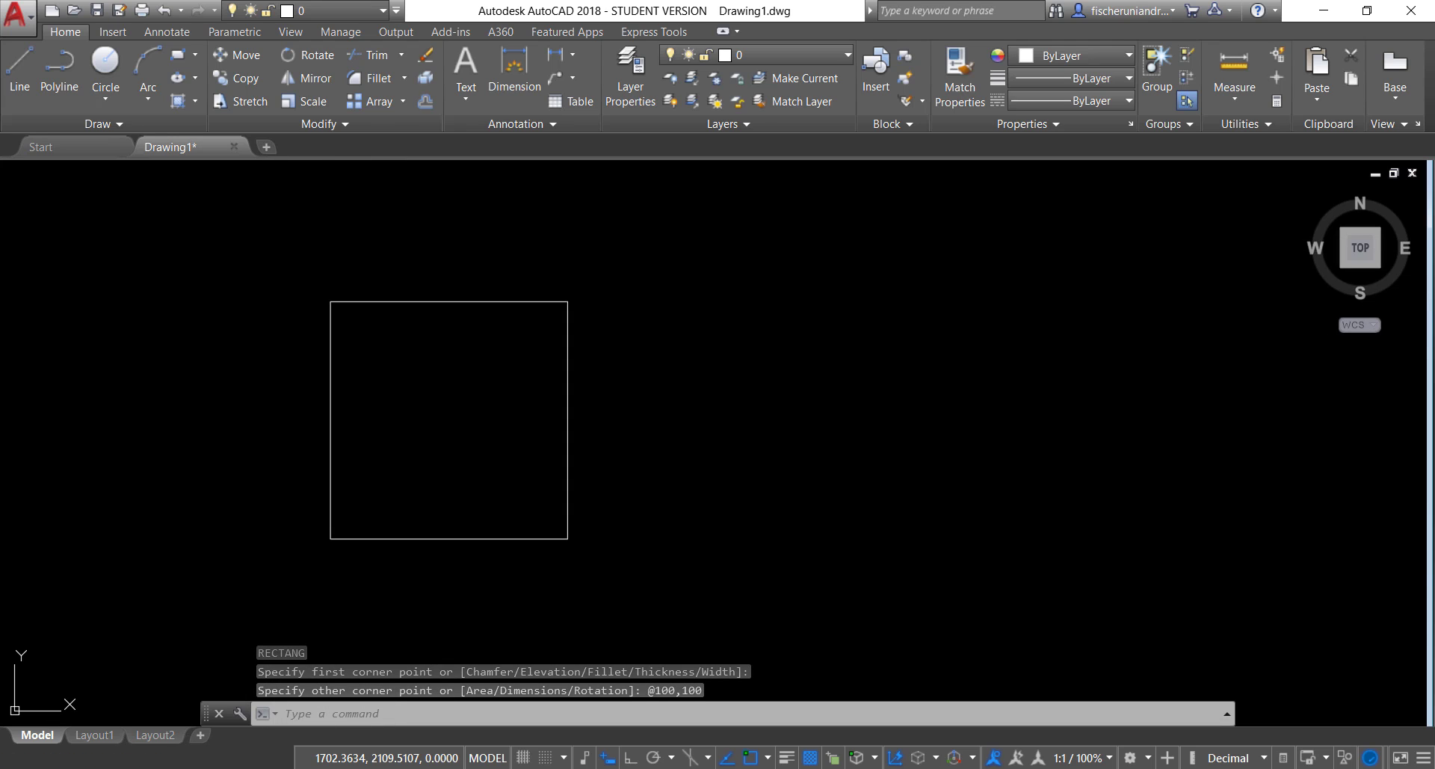
Open Layout1 and scale its viewport to 10/10xp with the Zoom command, returning to paper space.
left_click(95, 735)
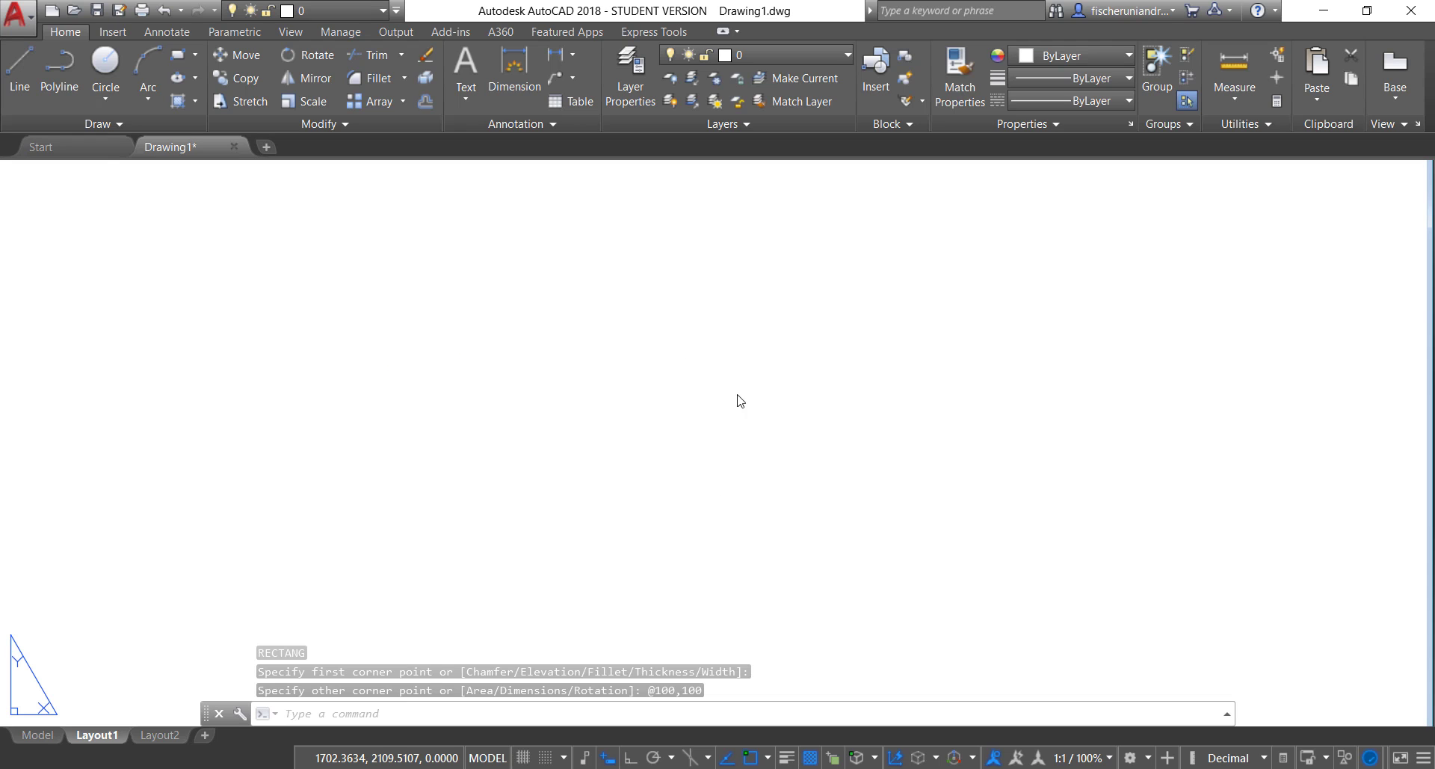
scroll(868, 378, "down", 2)
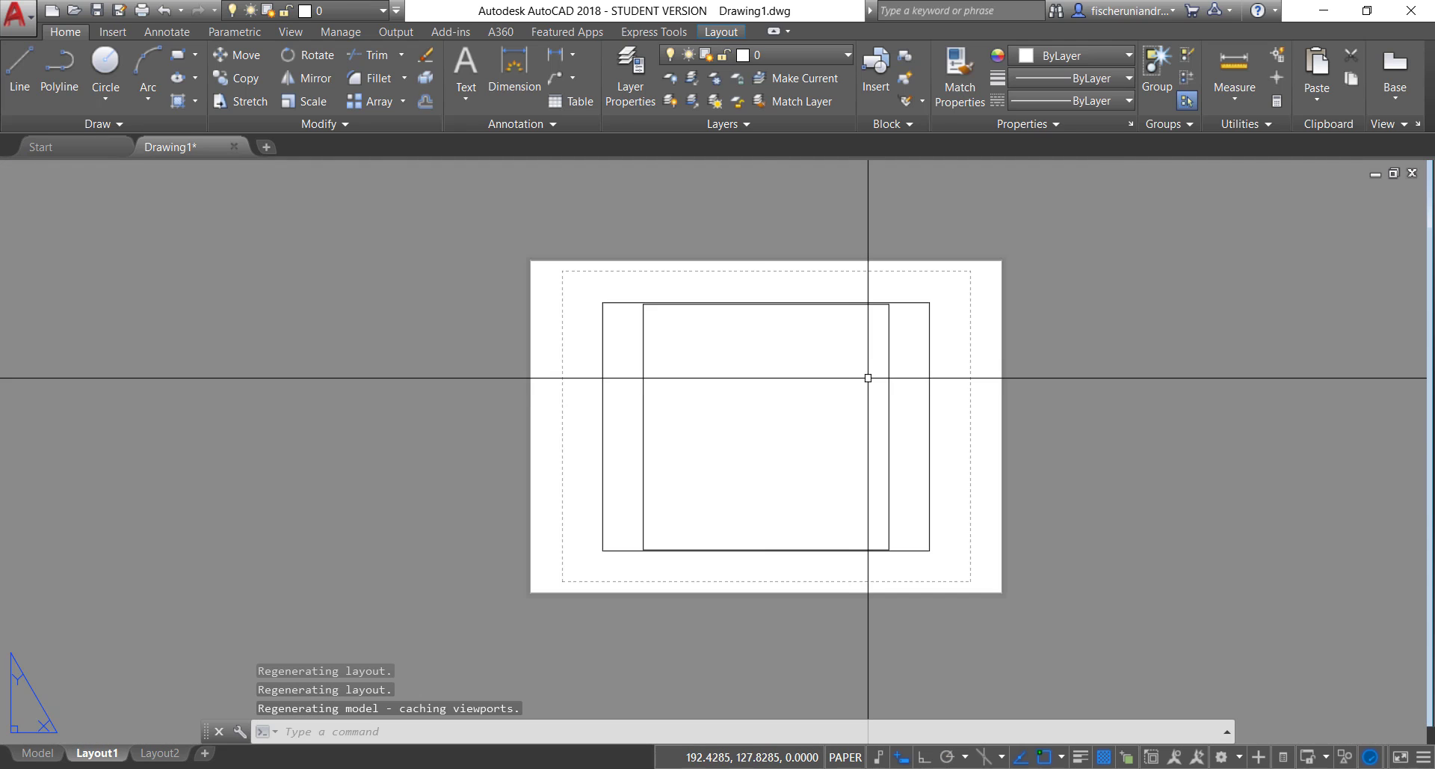
double_click(763, 439)
type("z")
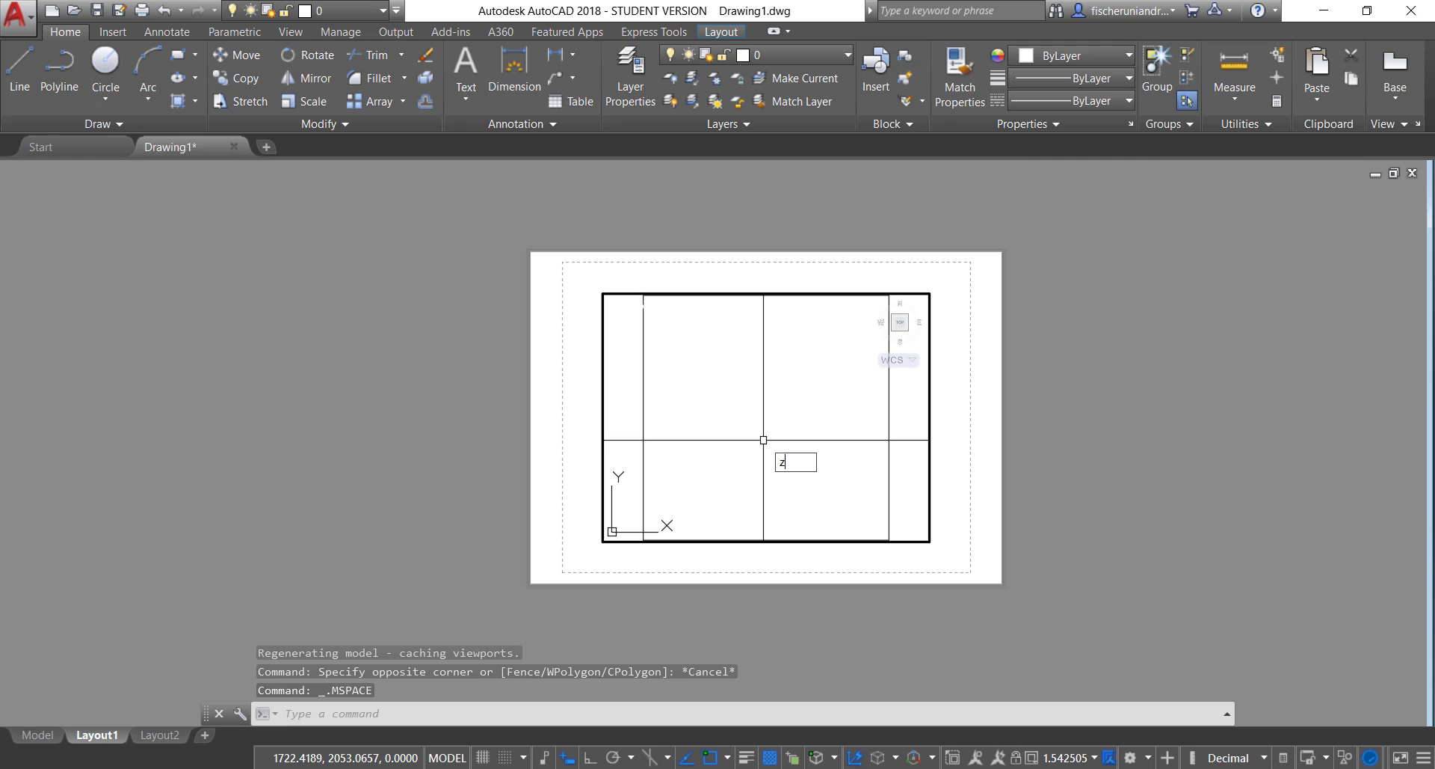
key("Return")
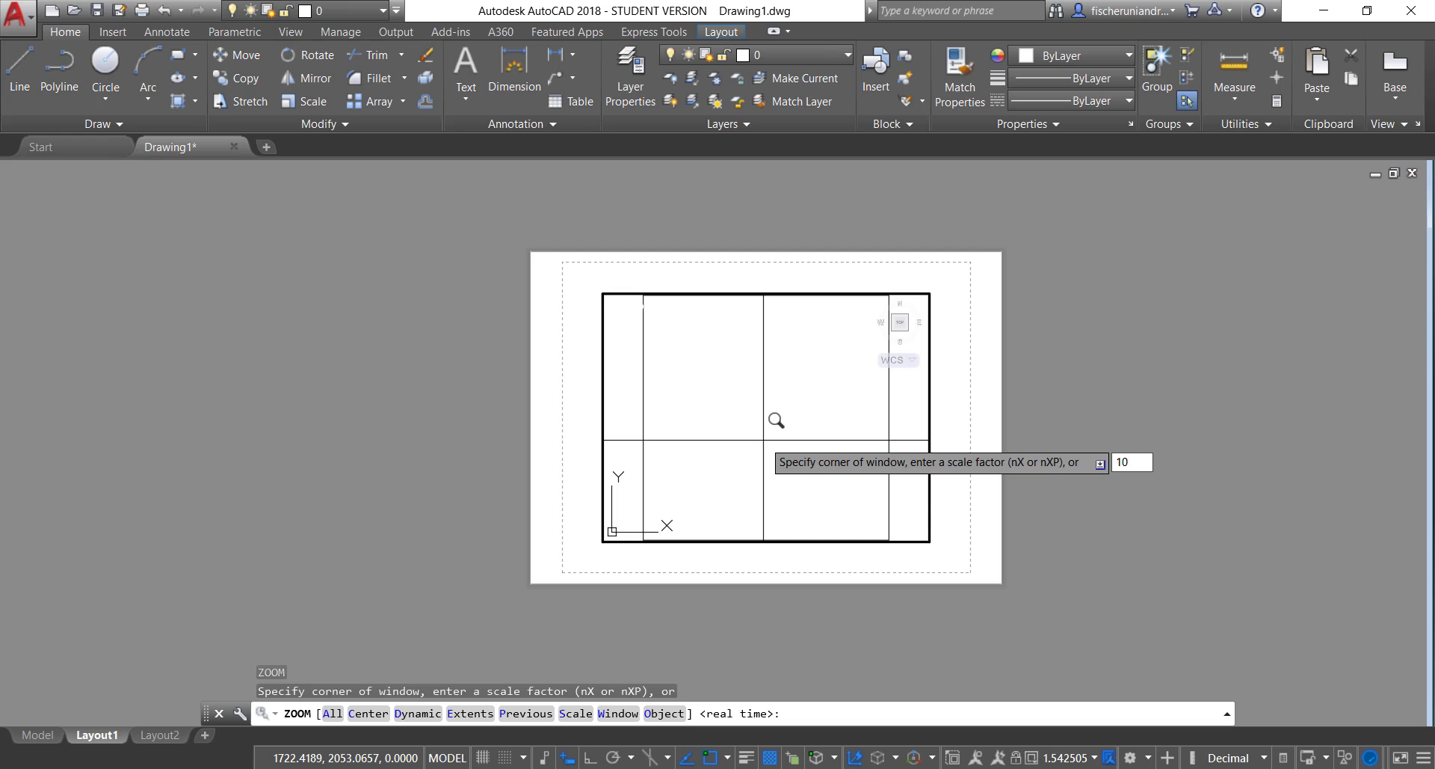
type("10/10xp")
key("Return")
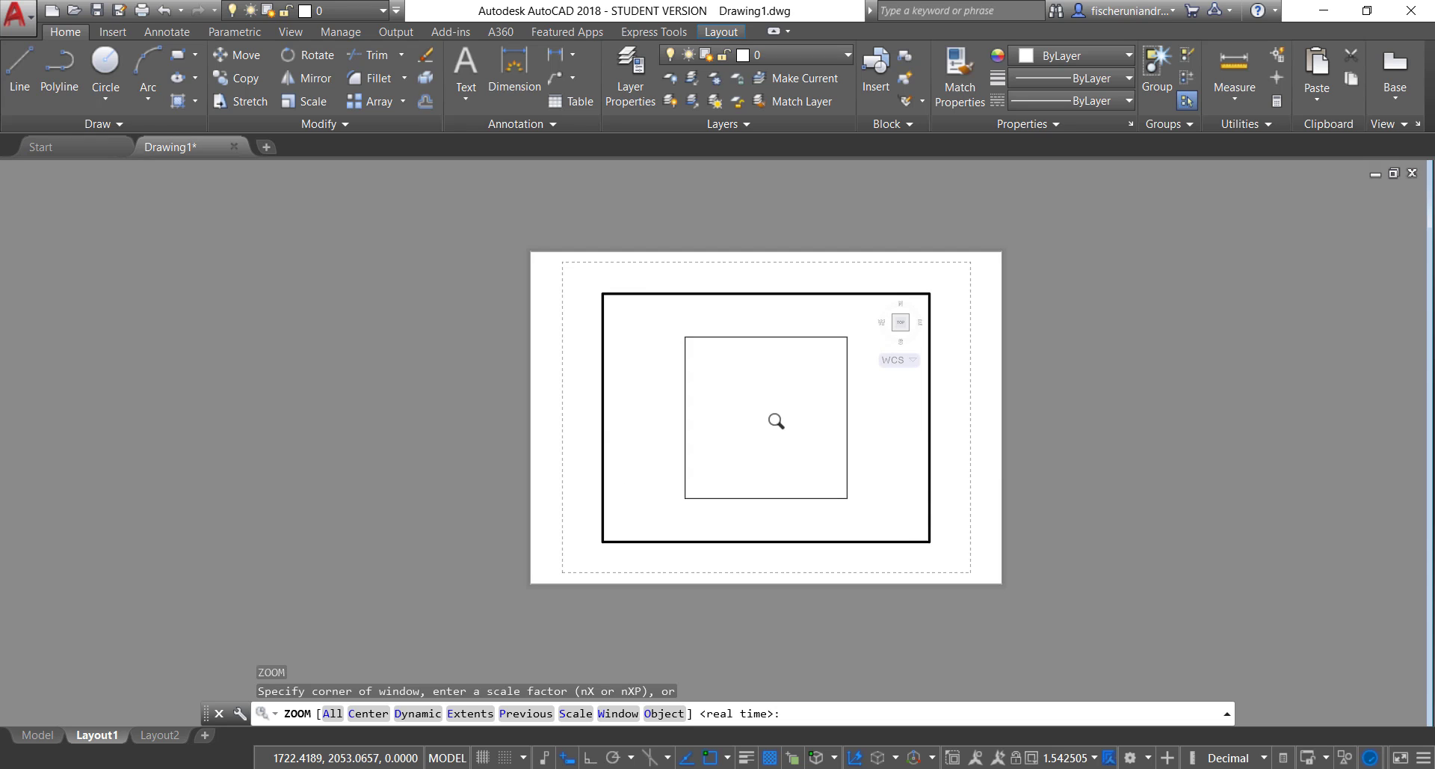
double_click(1150, 366)
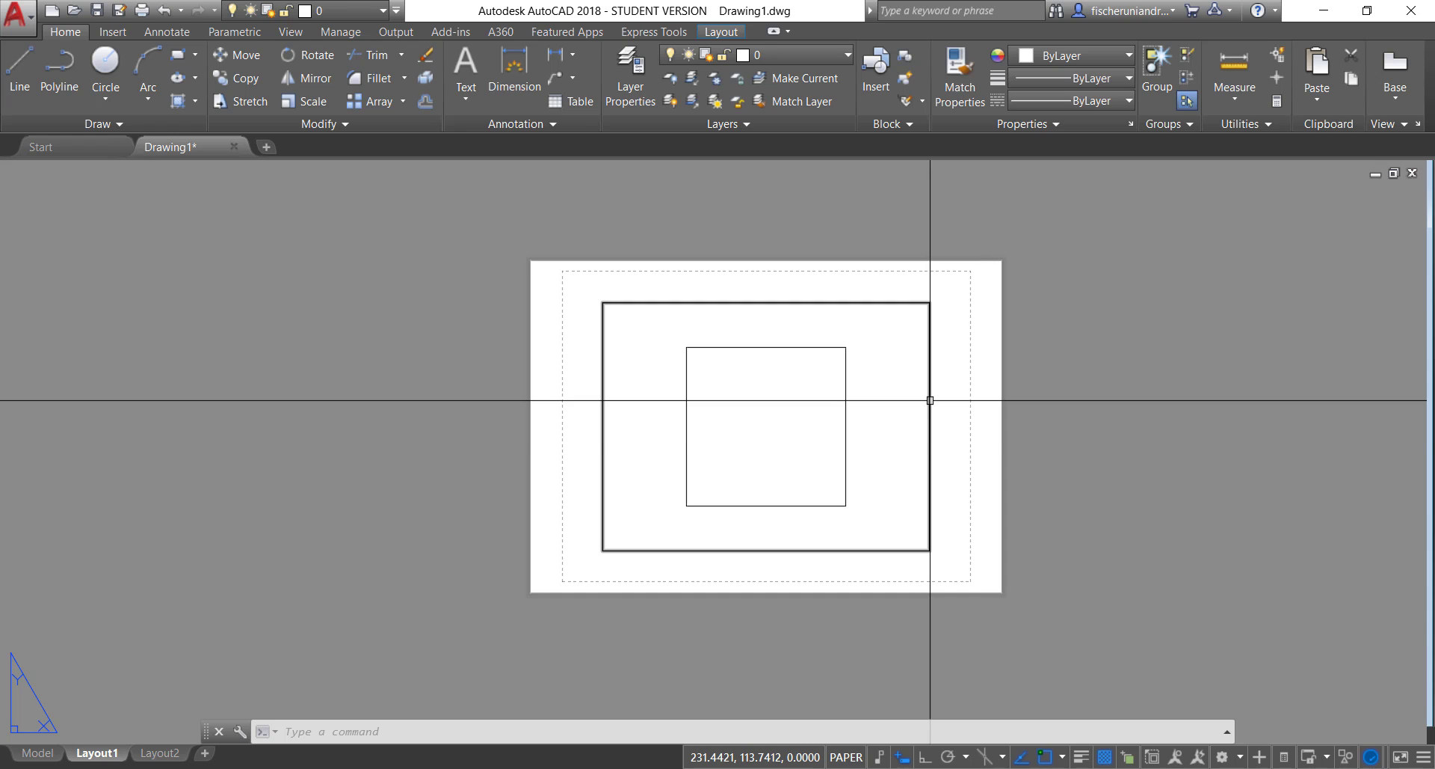
middle_click_drag(891, 404, 711, 396)
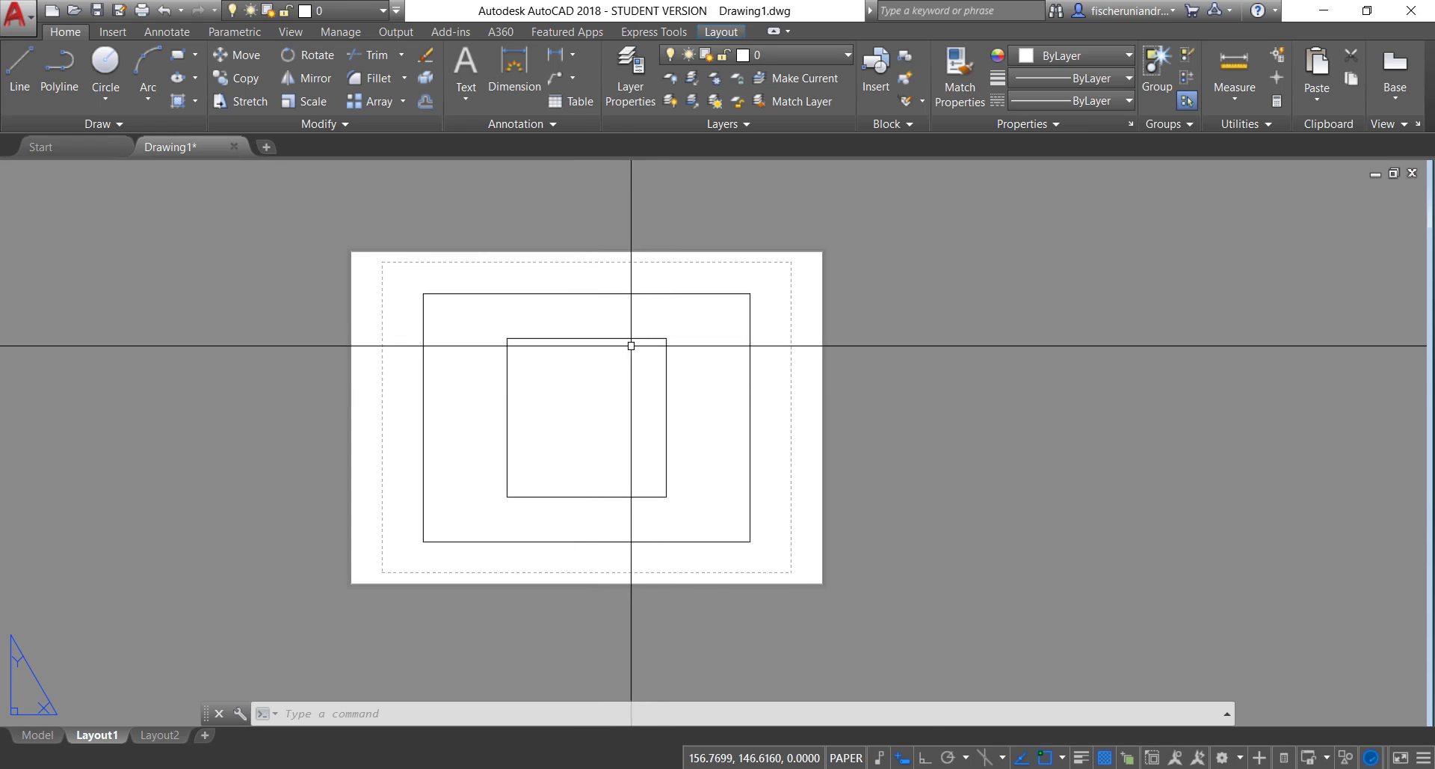
Return to model space and add a horizontal linear dimension above the square's top edge.
left_click(35, 734)
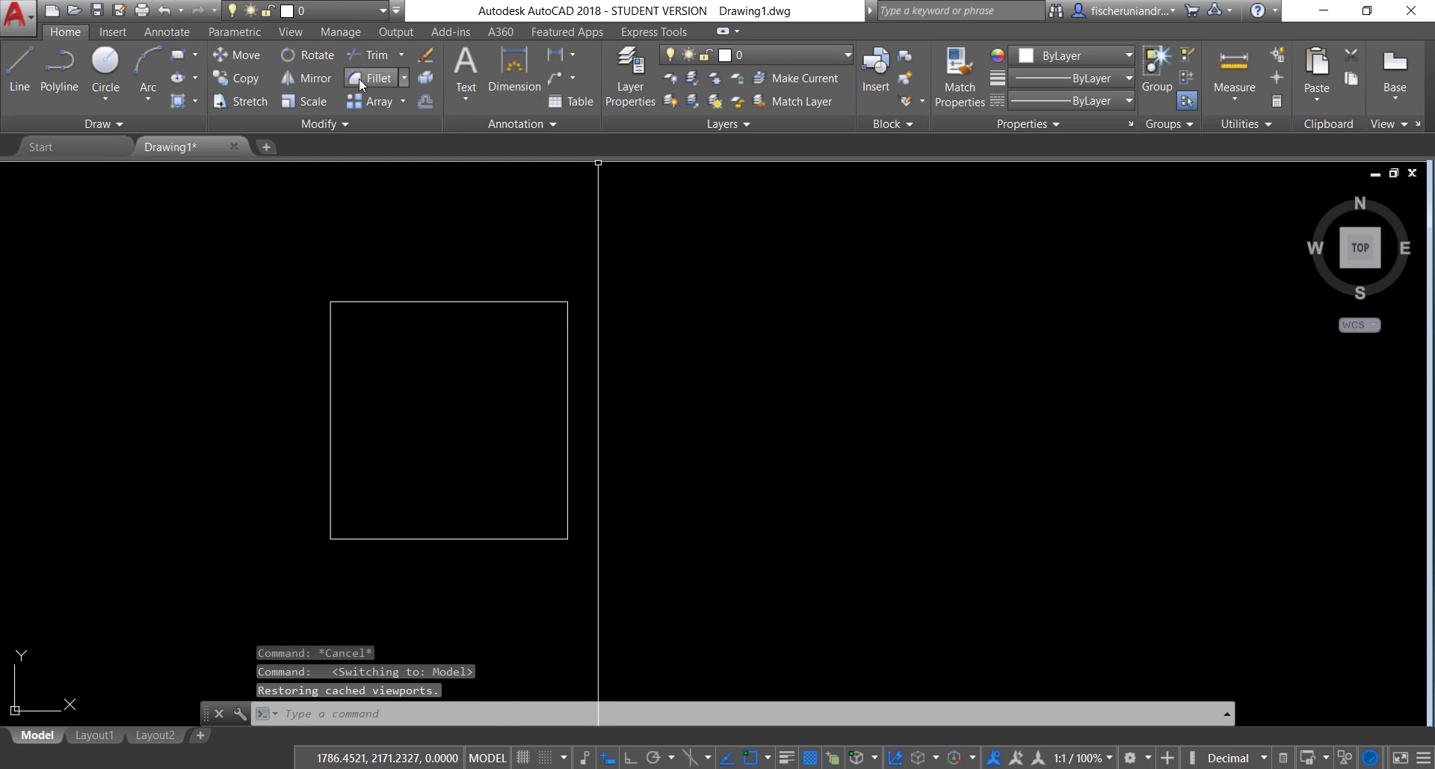
left_click(331, 301)
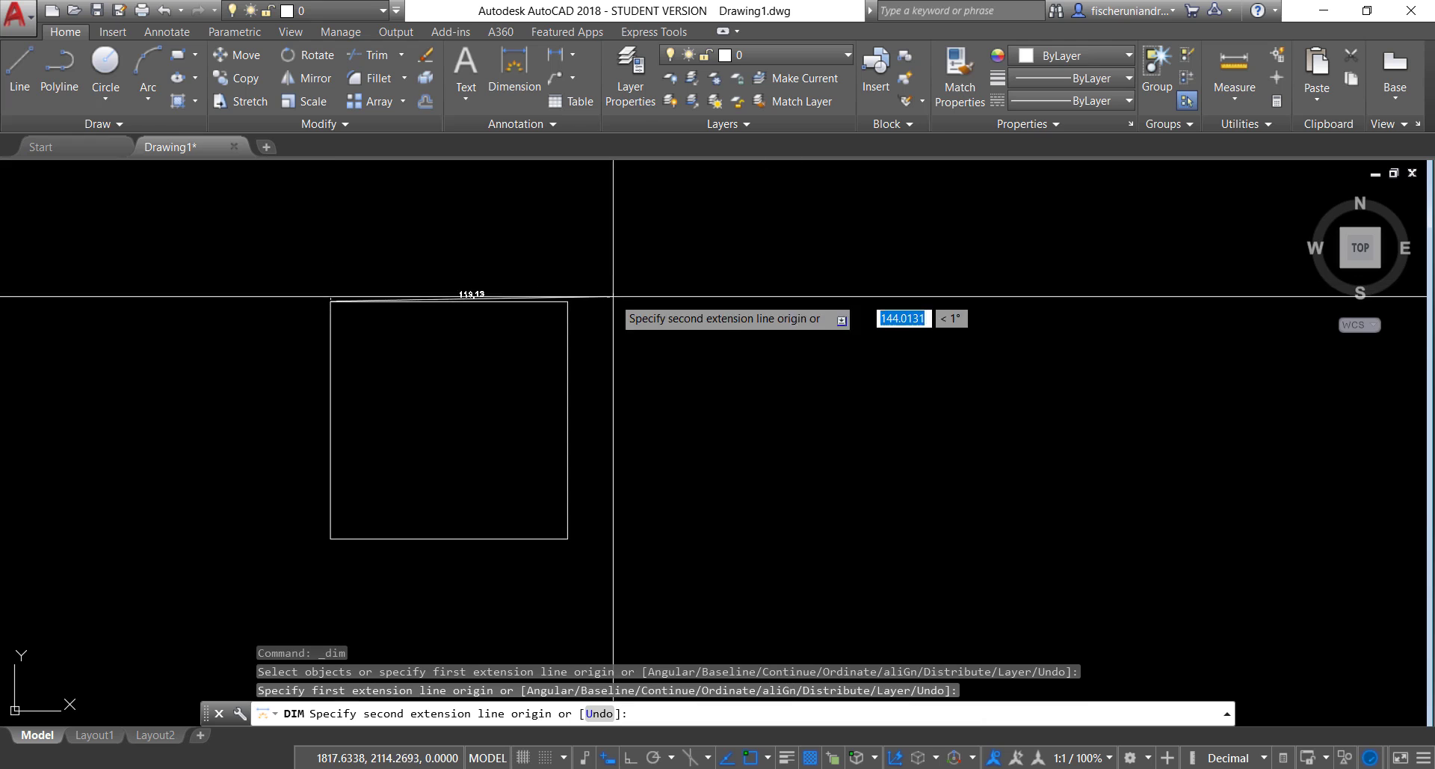
left_click(568, 301)
left_click(477, 268)
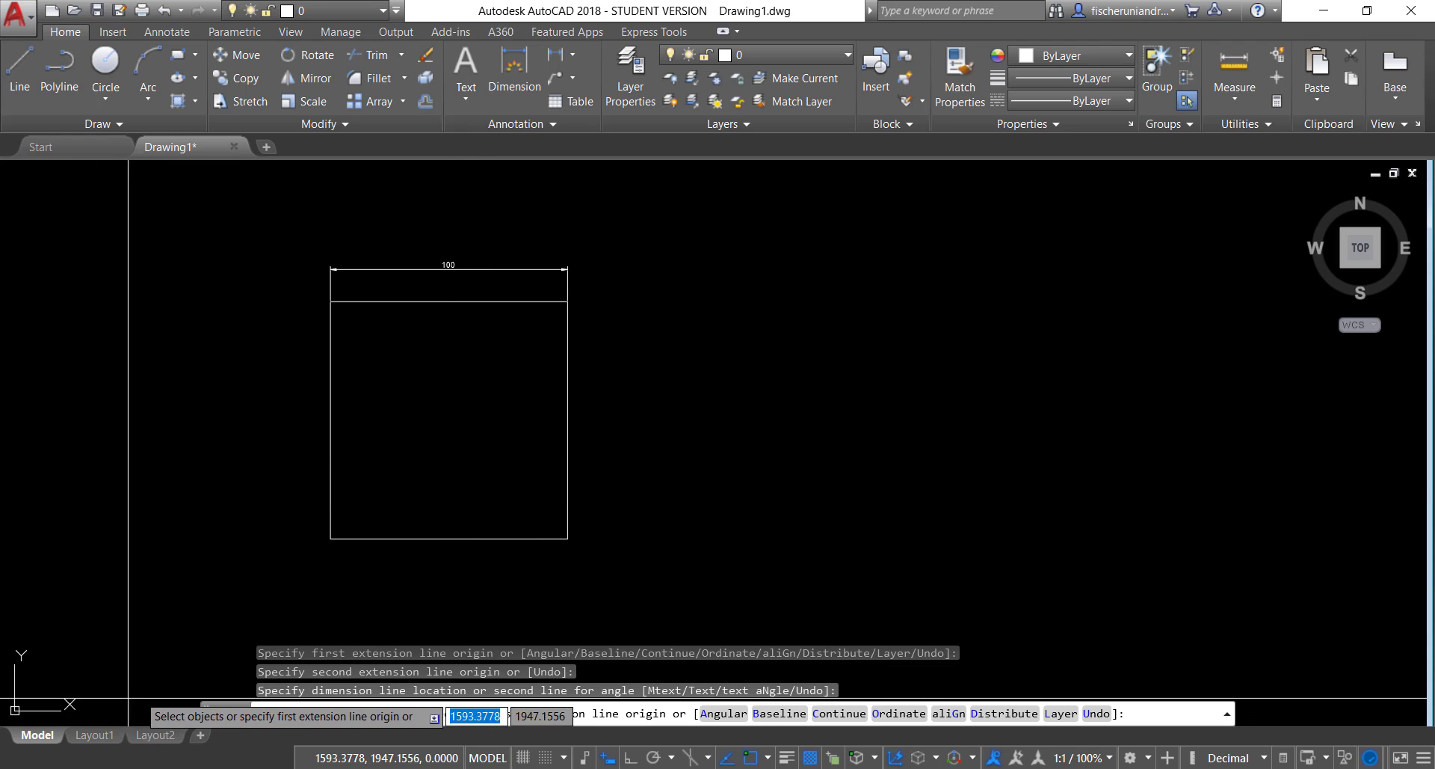
Reopen Layout1 and examine how large the square's dimension text appears on the sheet.
mouse_move(95, 740)
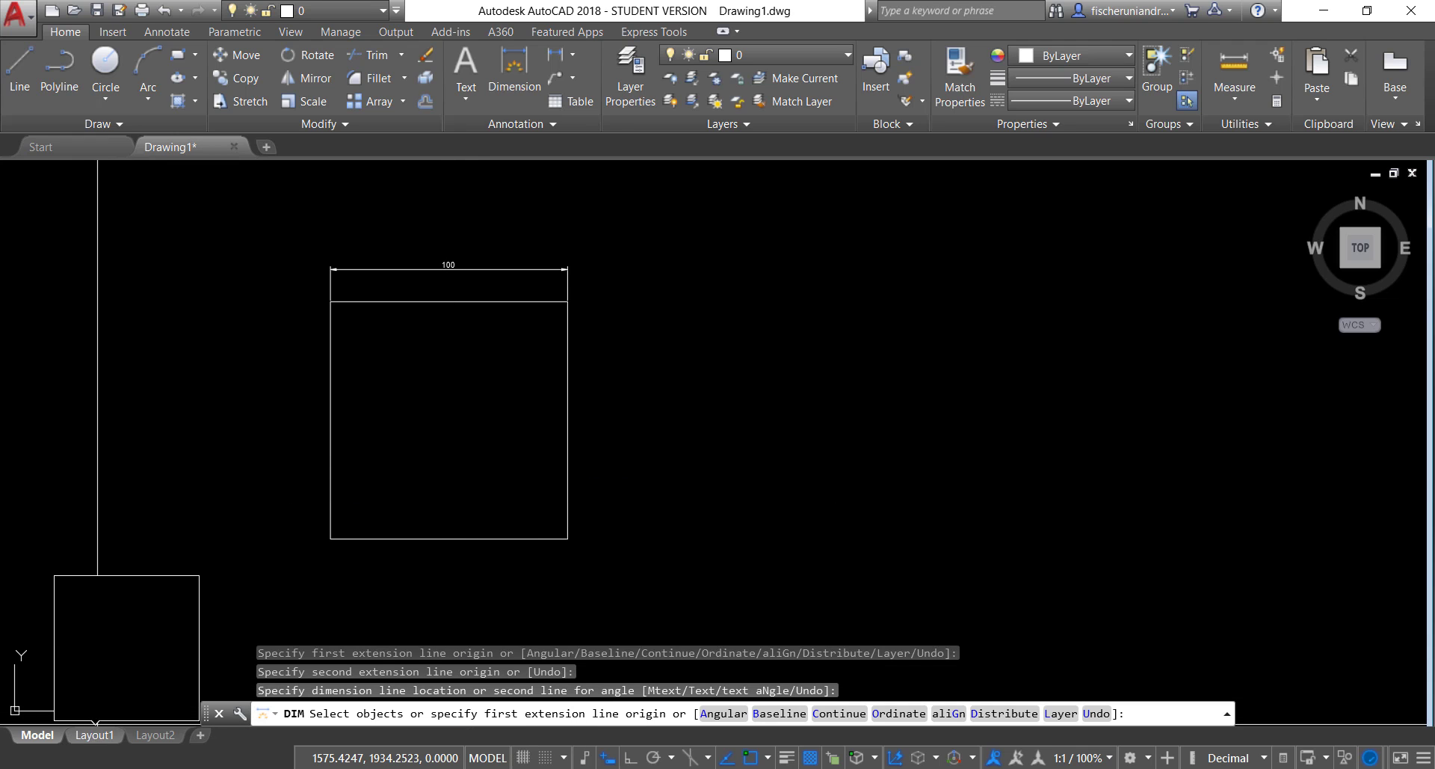
left_click(93, 739)
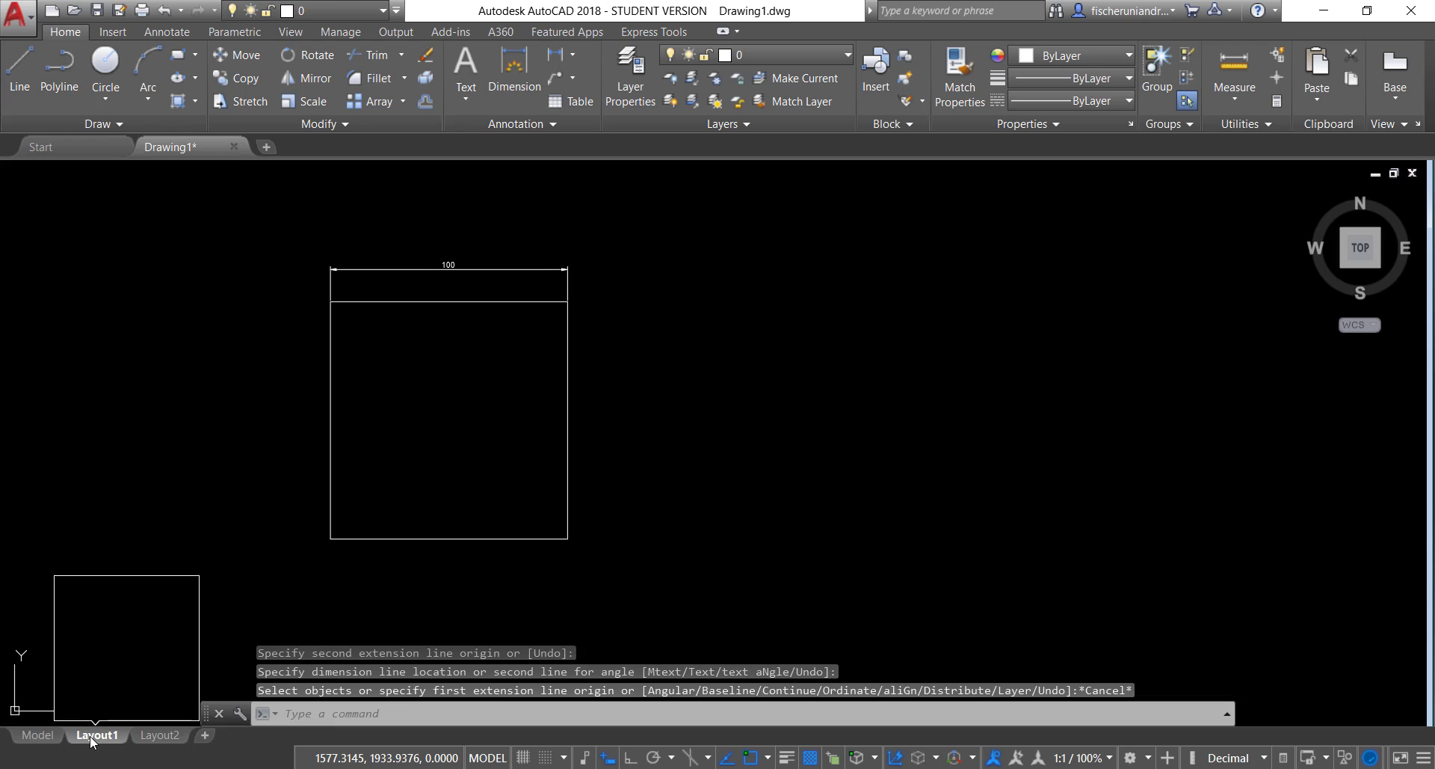
scroll(635, 337, "up", 4)
scroll(785, 344, "down", 4)
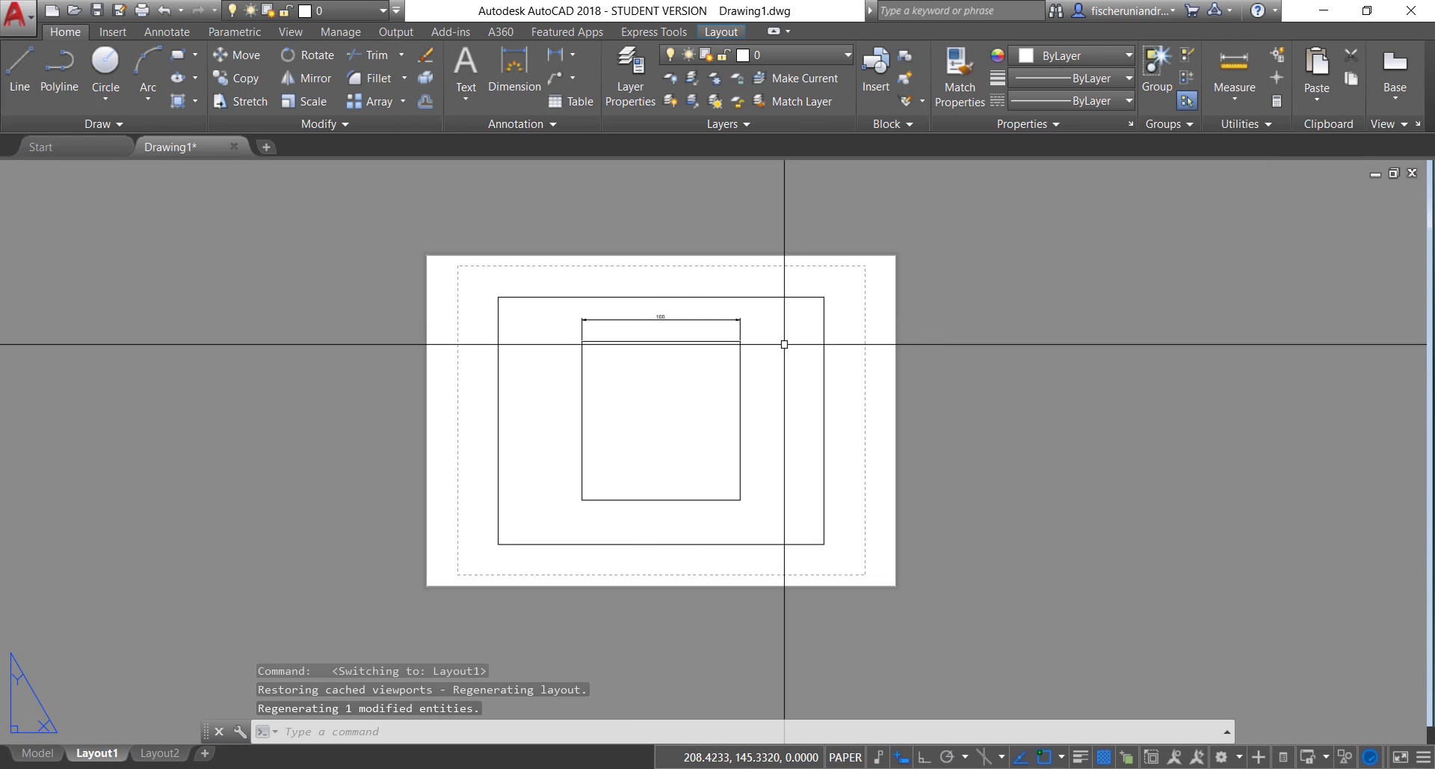
scroll(784, 344, "up", 3)
scroll(486, 288, "down", 2)
scroll(396, 281, "up", 2)
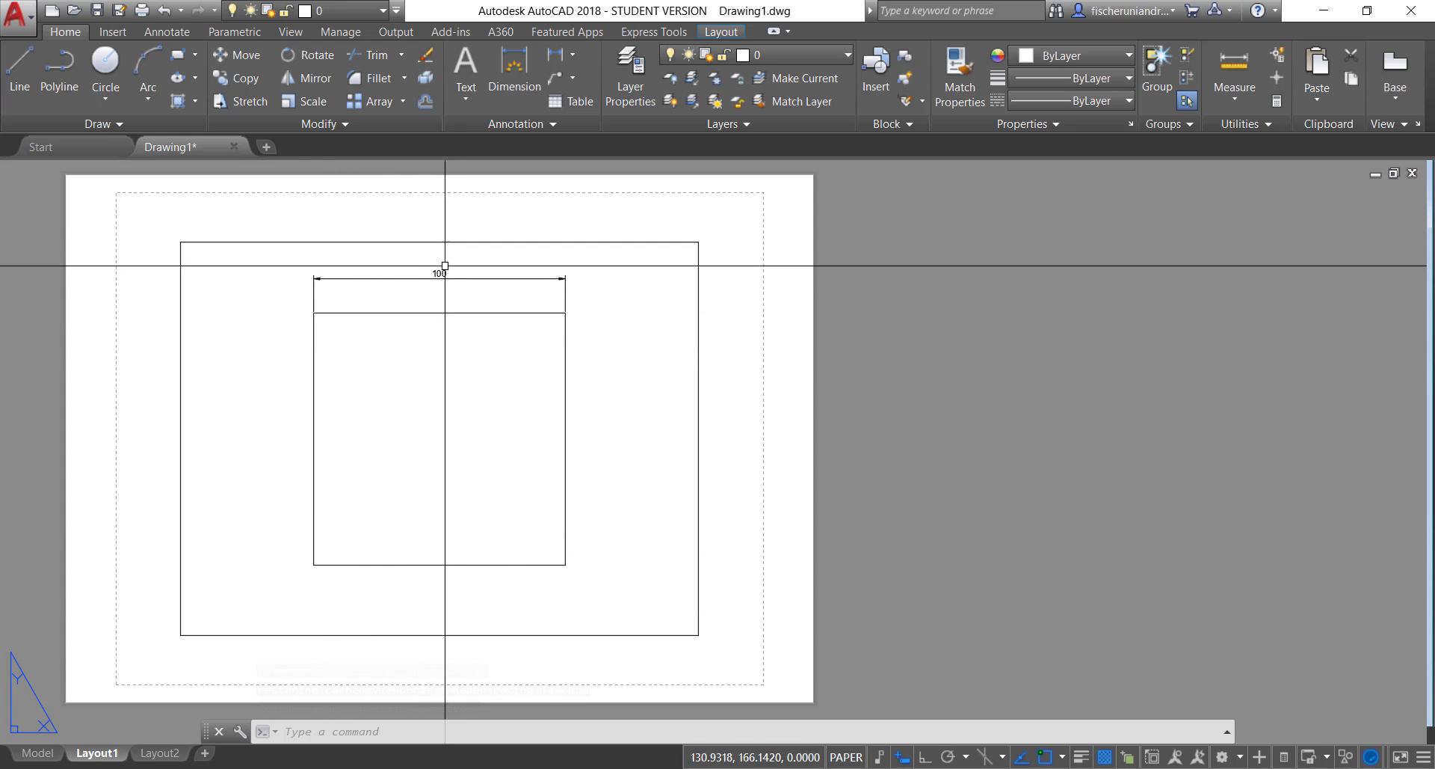
scroll(434, 270, "down", 4)
scroll(567, 359, "up", 2)
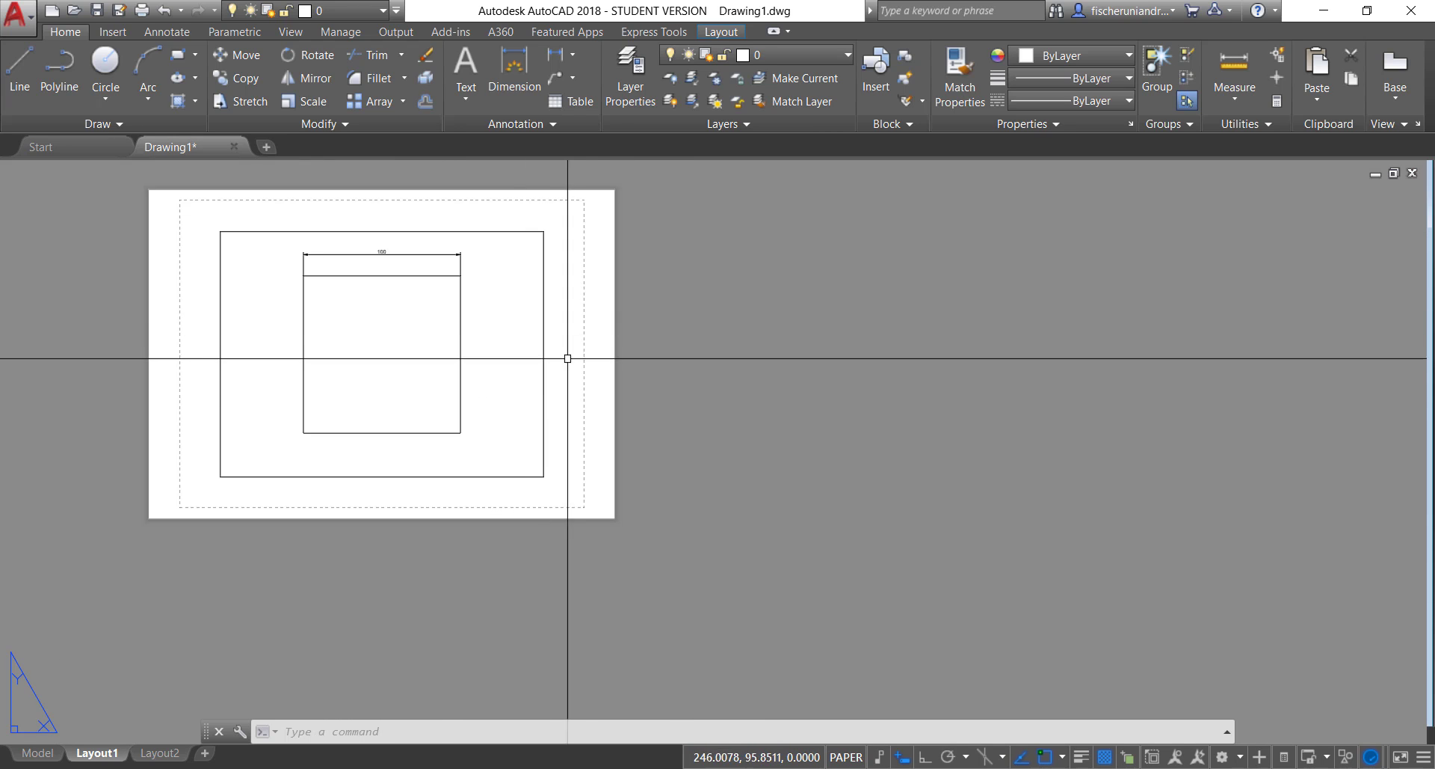
Move the existing viewport horizontally to the left to free the right part of the sheet.
left_click(569, 406)
left_click(503, 272)
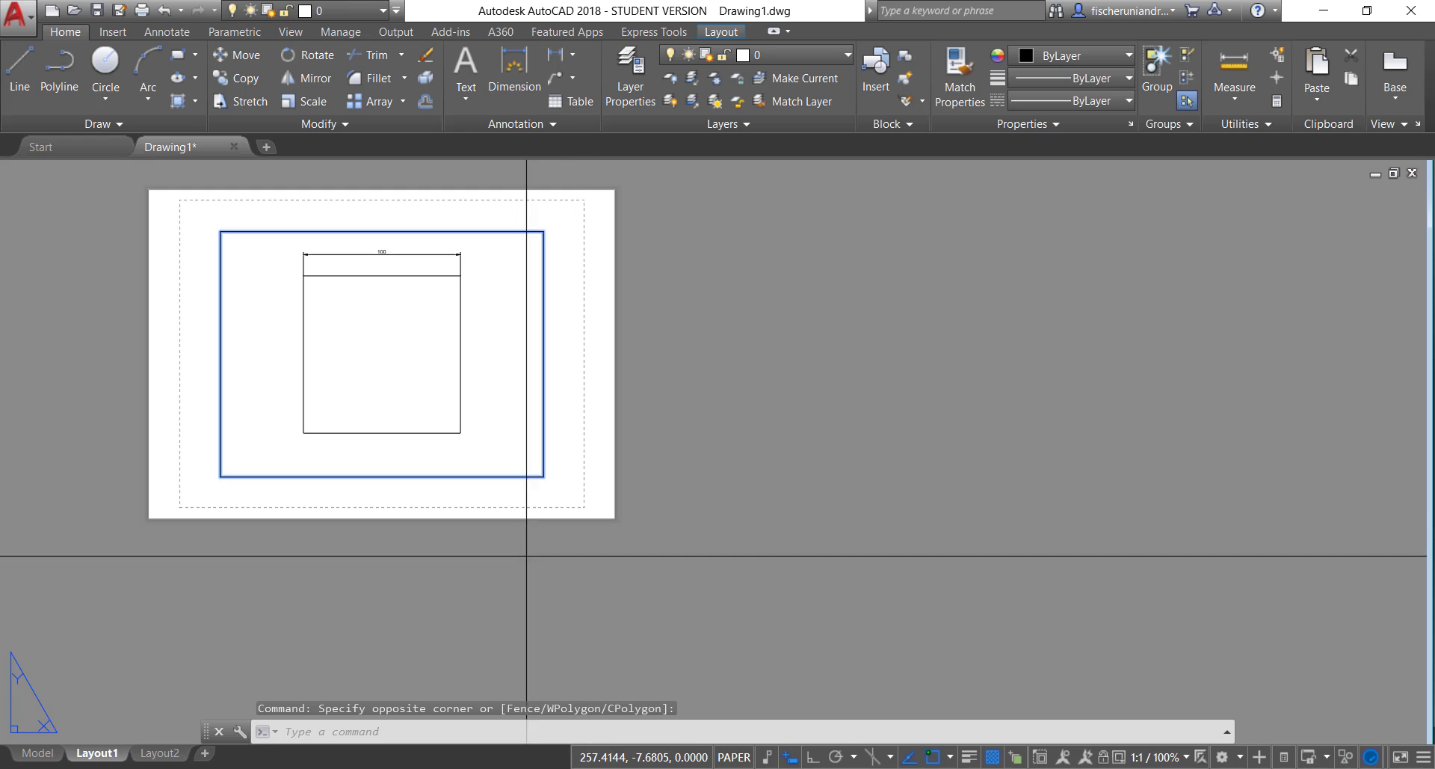
type("m")
key("Return")
left_click(496, 519)
left_click(360, 517)
key("Escape")
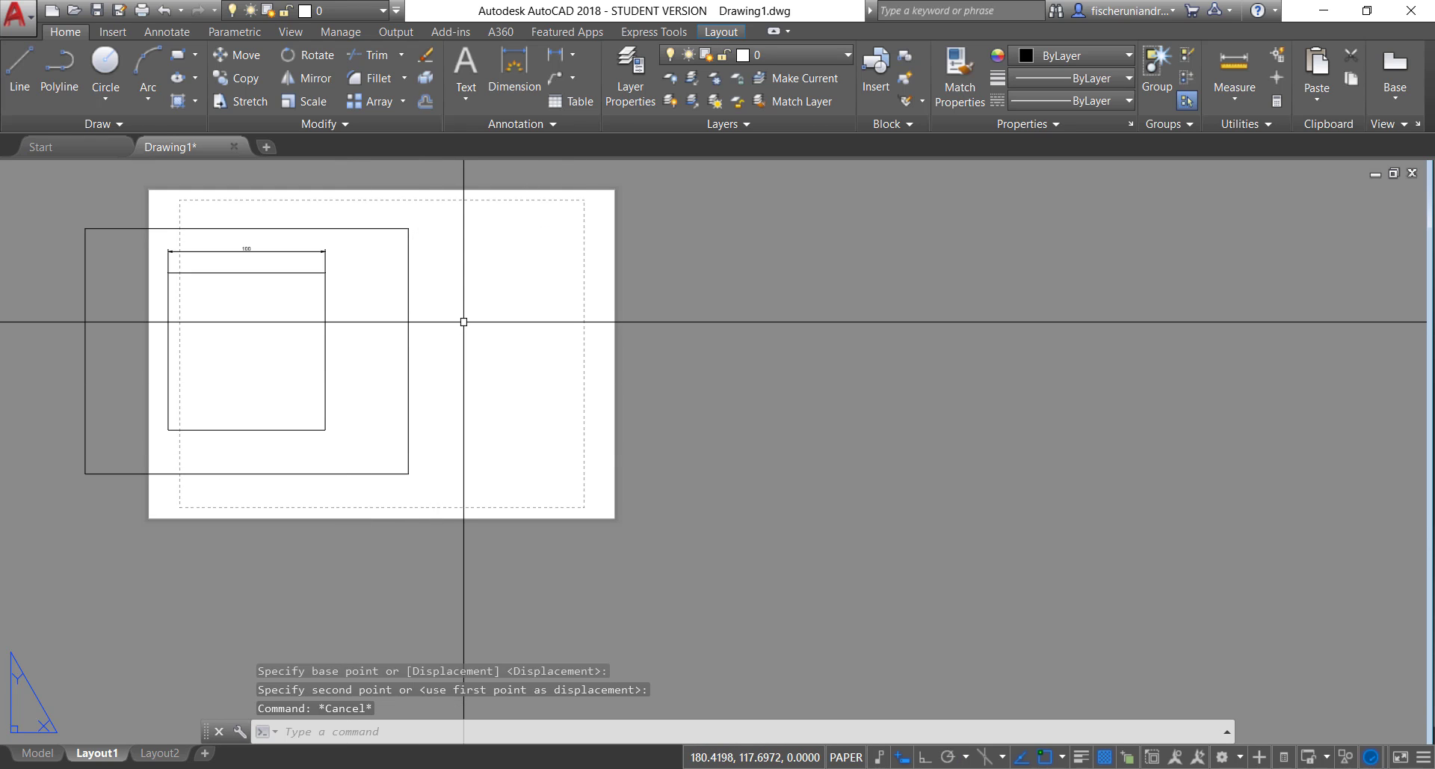
Create a second rectangular viewport with MVIEW in the free space to the right of the first one.
type("mv")
key("Return")
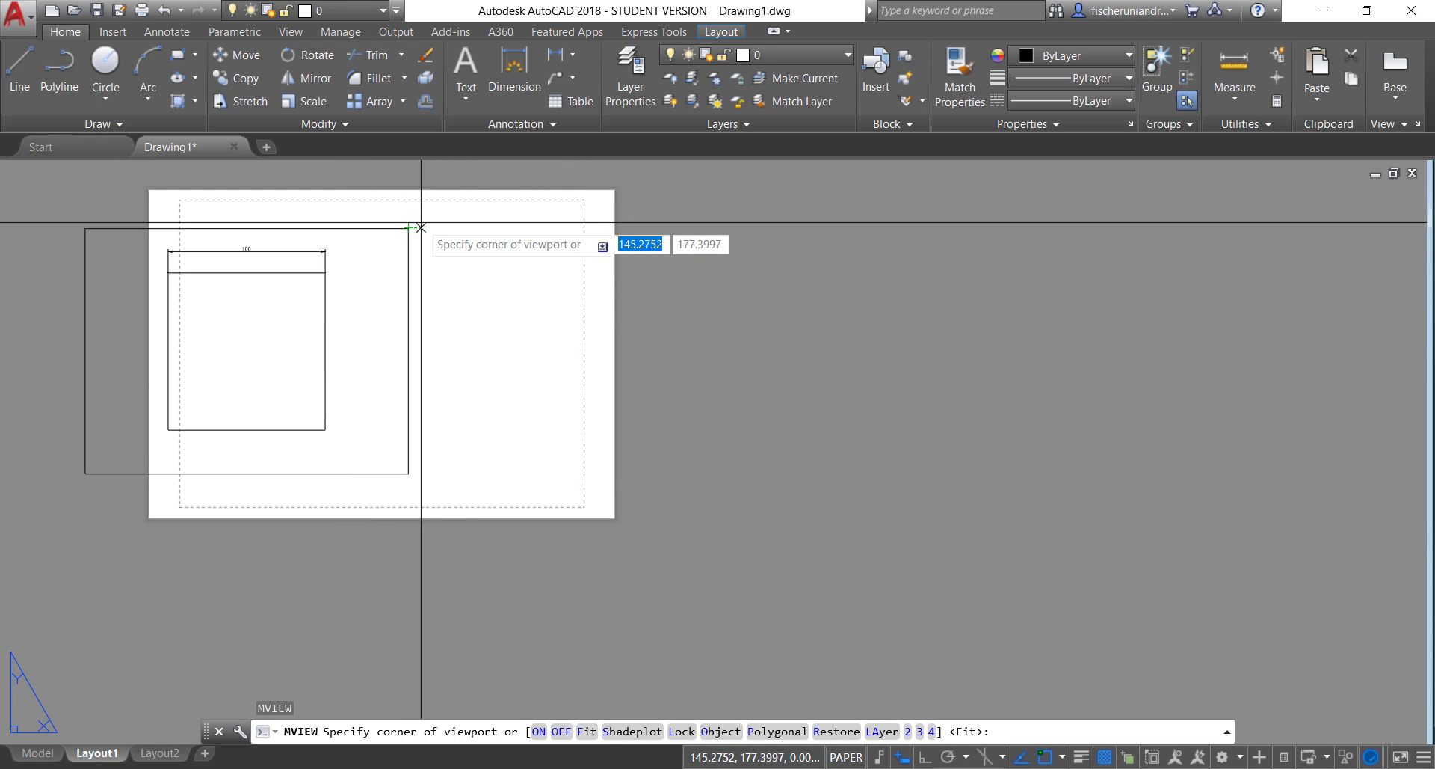
left_click(424, 228)
left_click(601, 486)
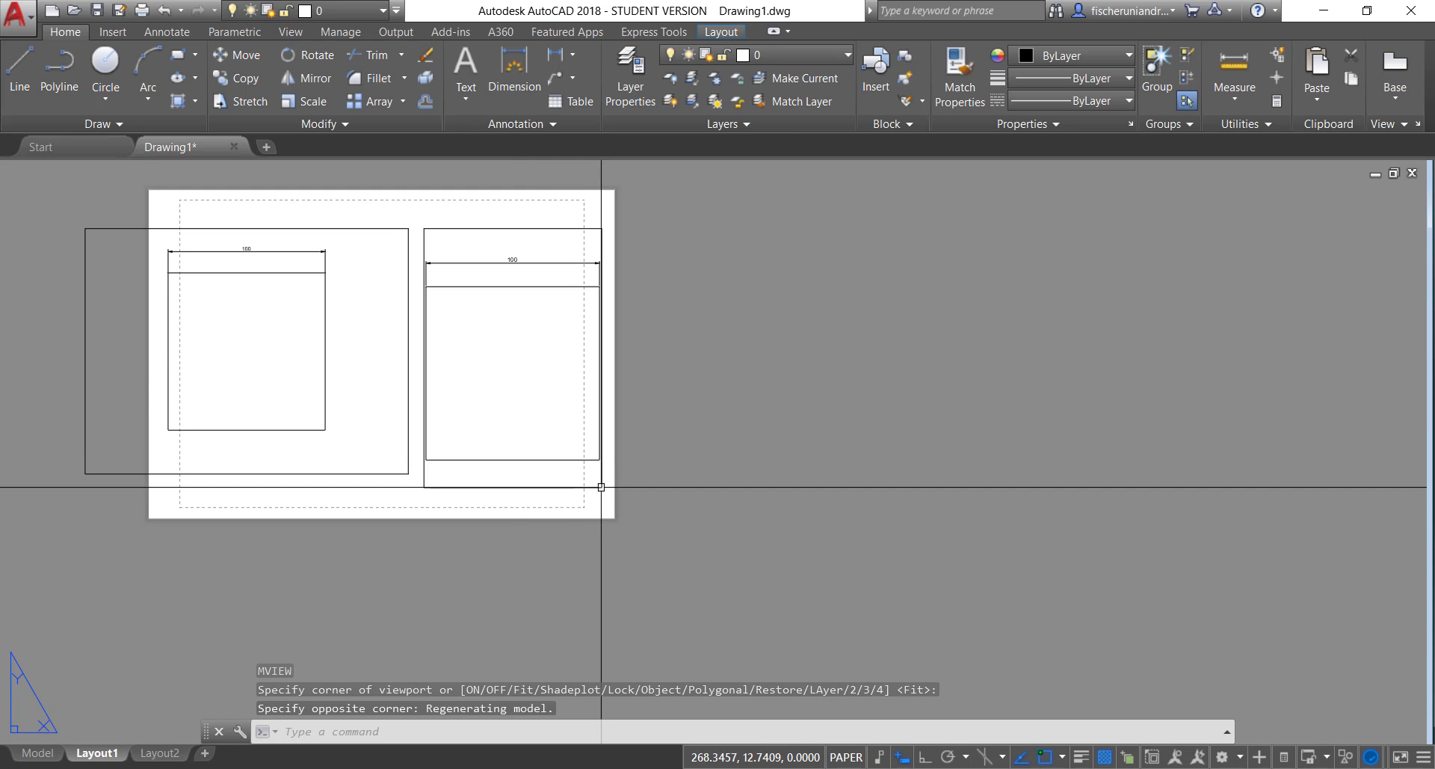
Scale the new viewport to 10/20xp with the Zoom command and return to paper space.
double_click(499, 355)
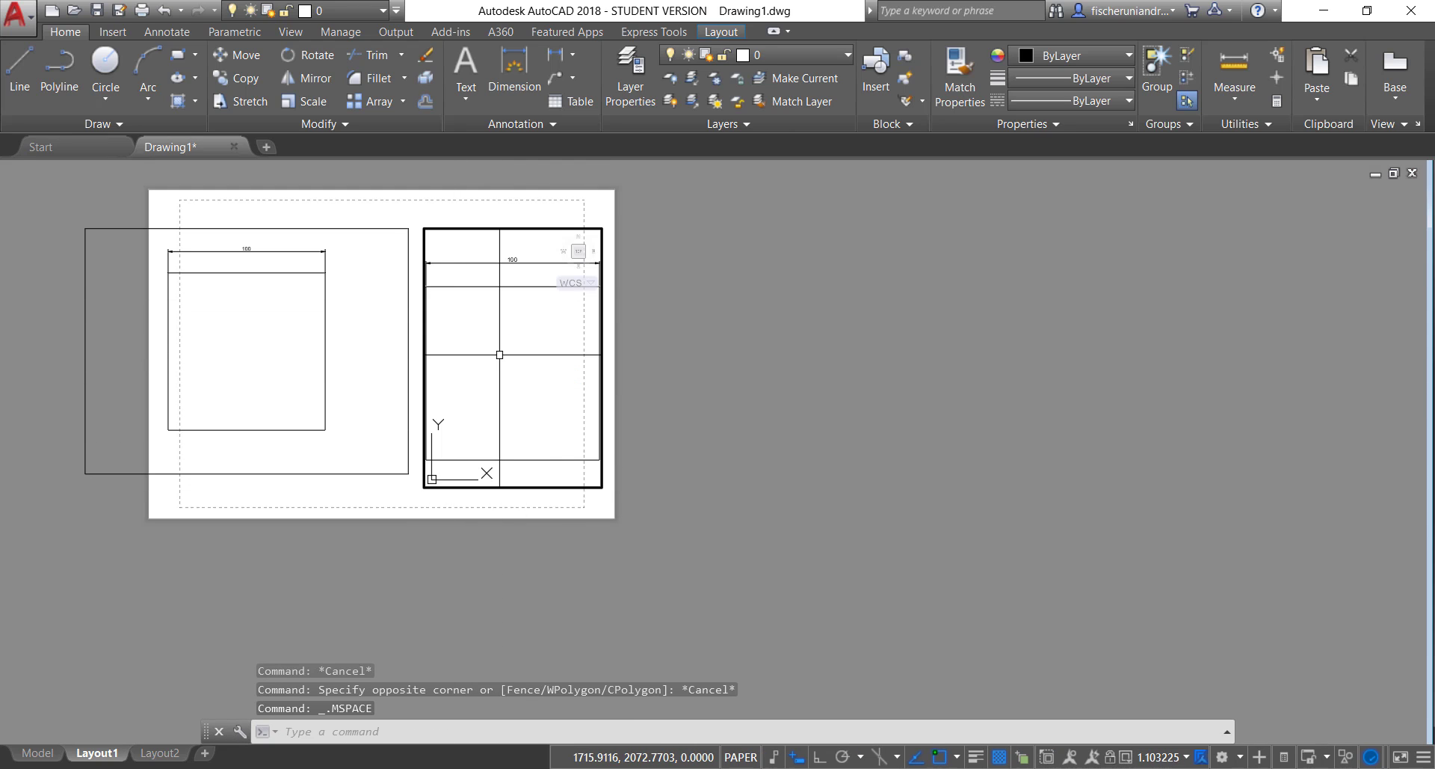
type("z")
key("Return")
type("10/2")
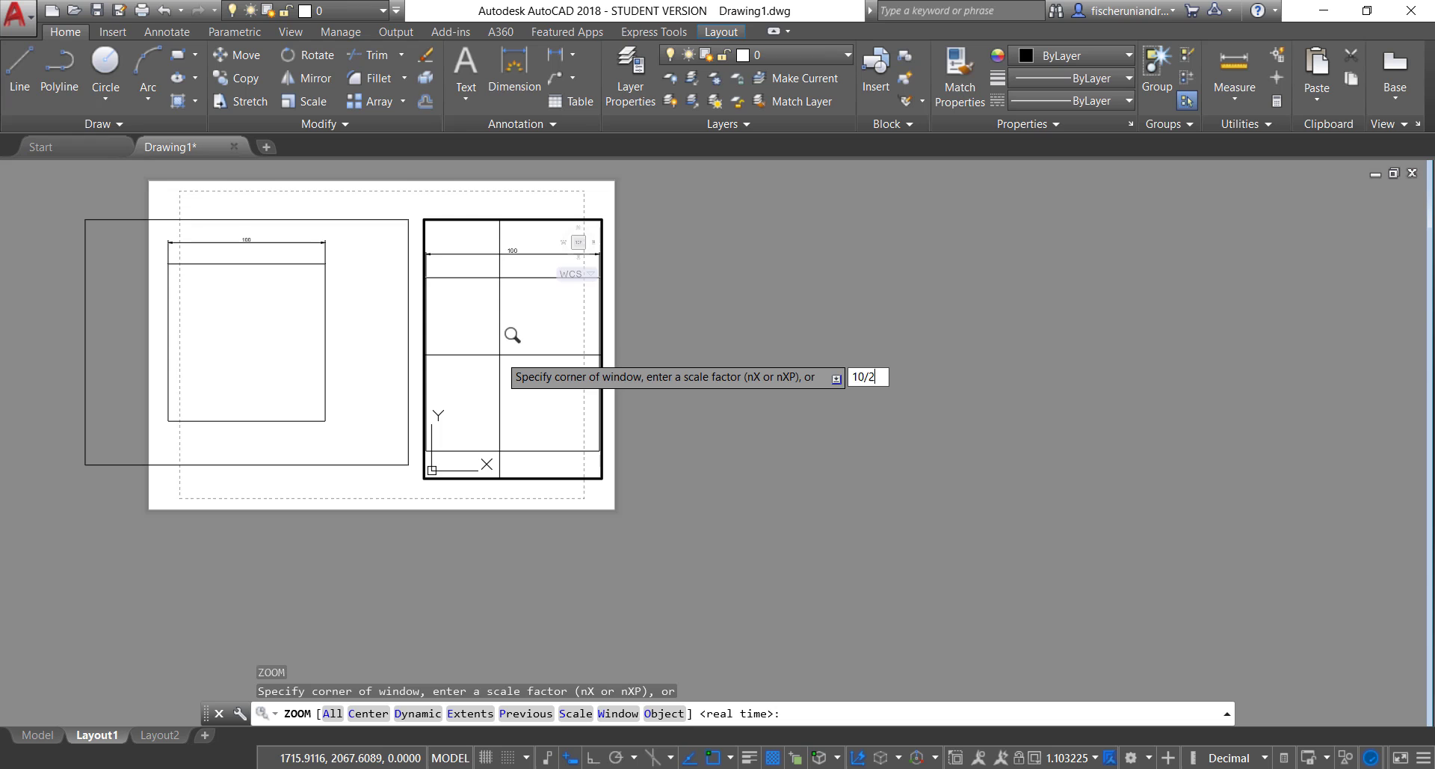
type("0xp")
key("Return")
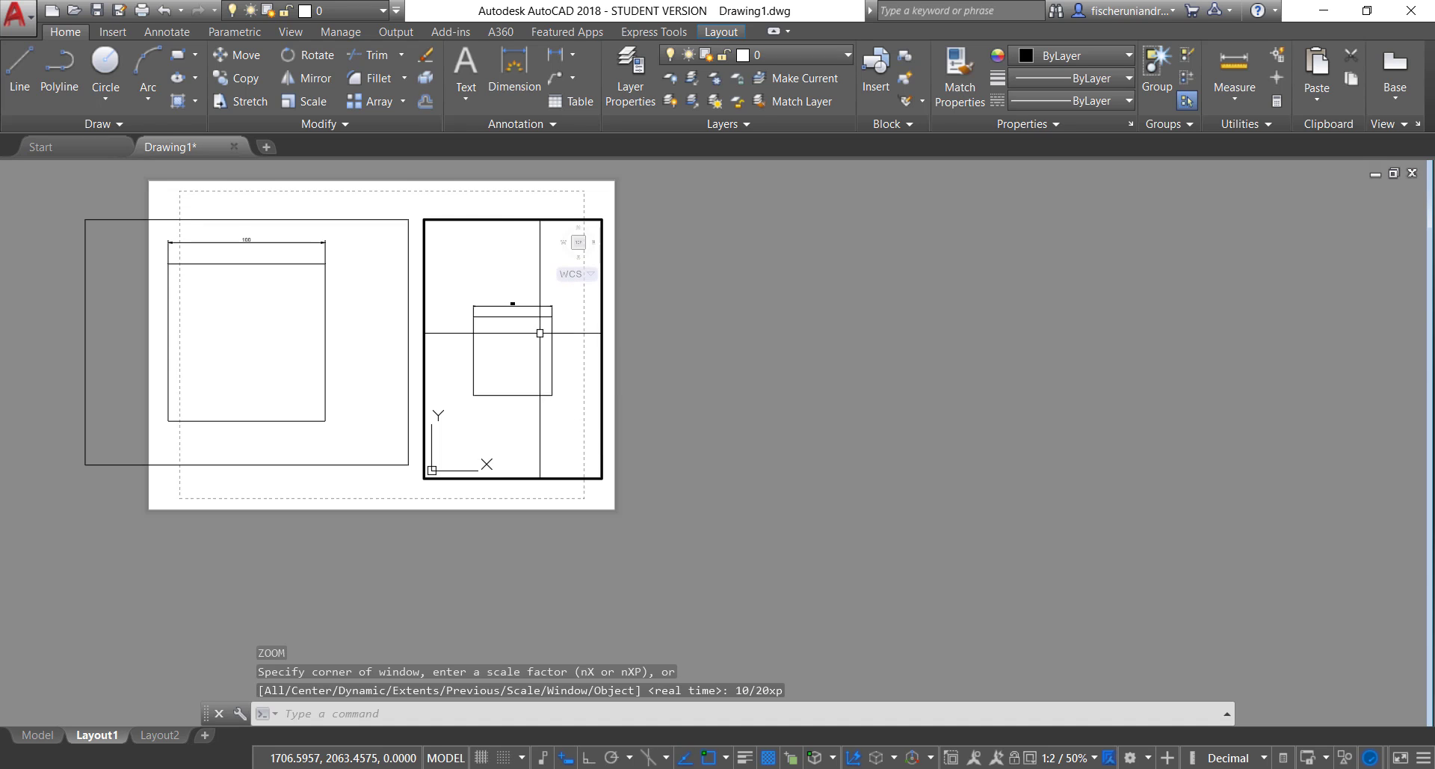
double_click(791, 240)
Stretch the first viewport's left edge inward so that it lies on the sheet.
left_click(112, 557)
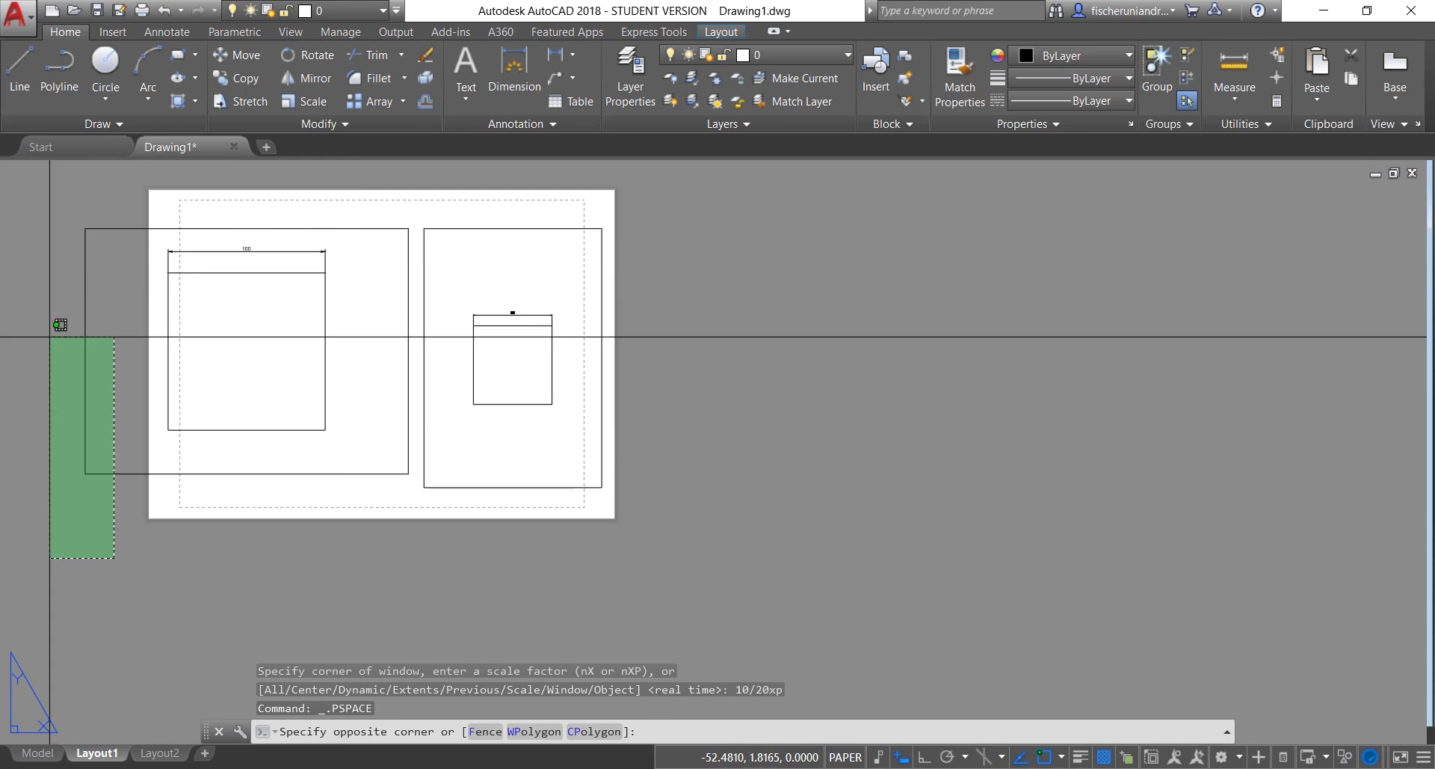
left_click(61, 329)
type("s")
key("Return")
left_click(63, 202)
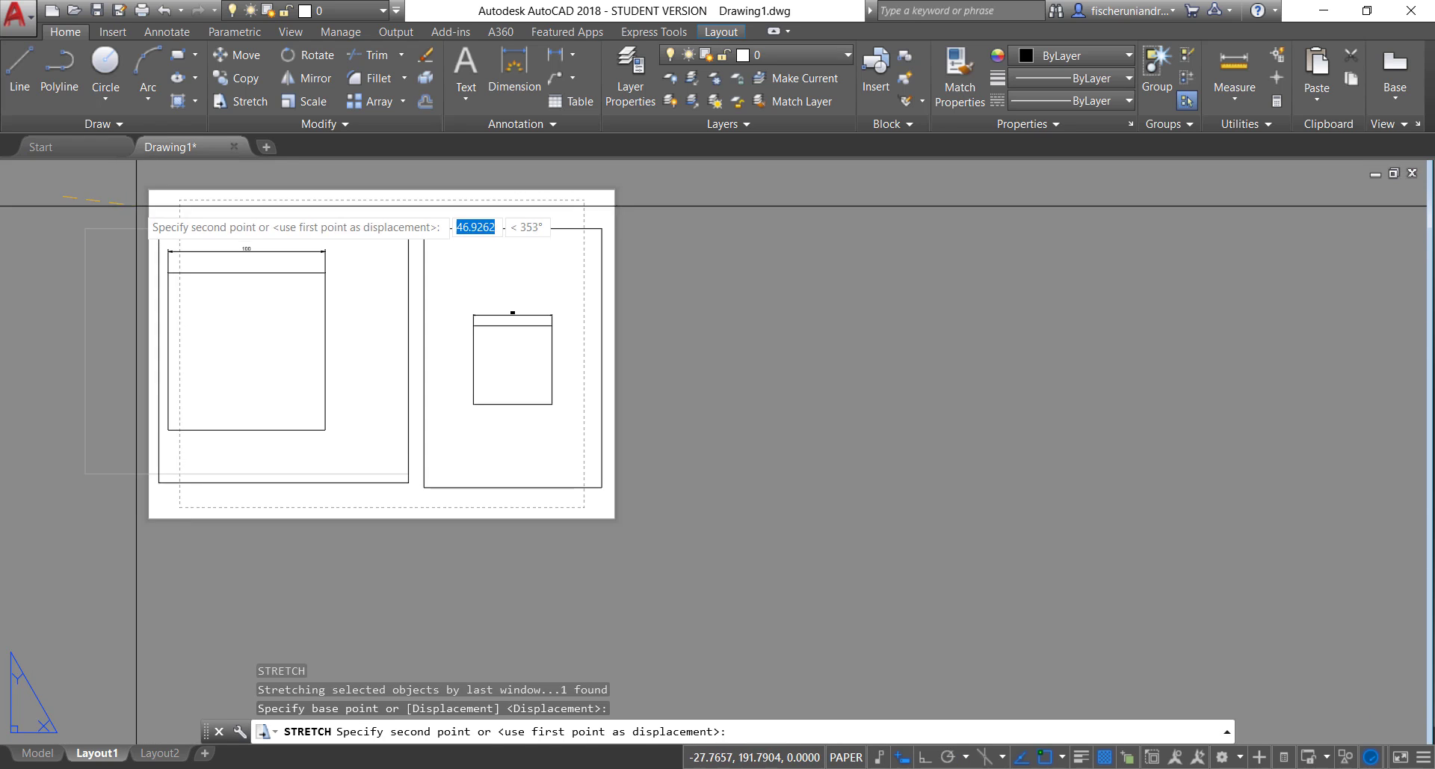
left_click(134, 204)
Compare the size of the dimension text in the two layout viewports of different scale.
scroll(144, 292, "up", 6)
scroll(142, 289, "down", 4)
middle_click_drag(289, 224, 217, 259)
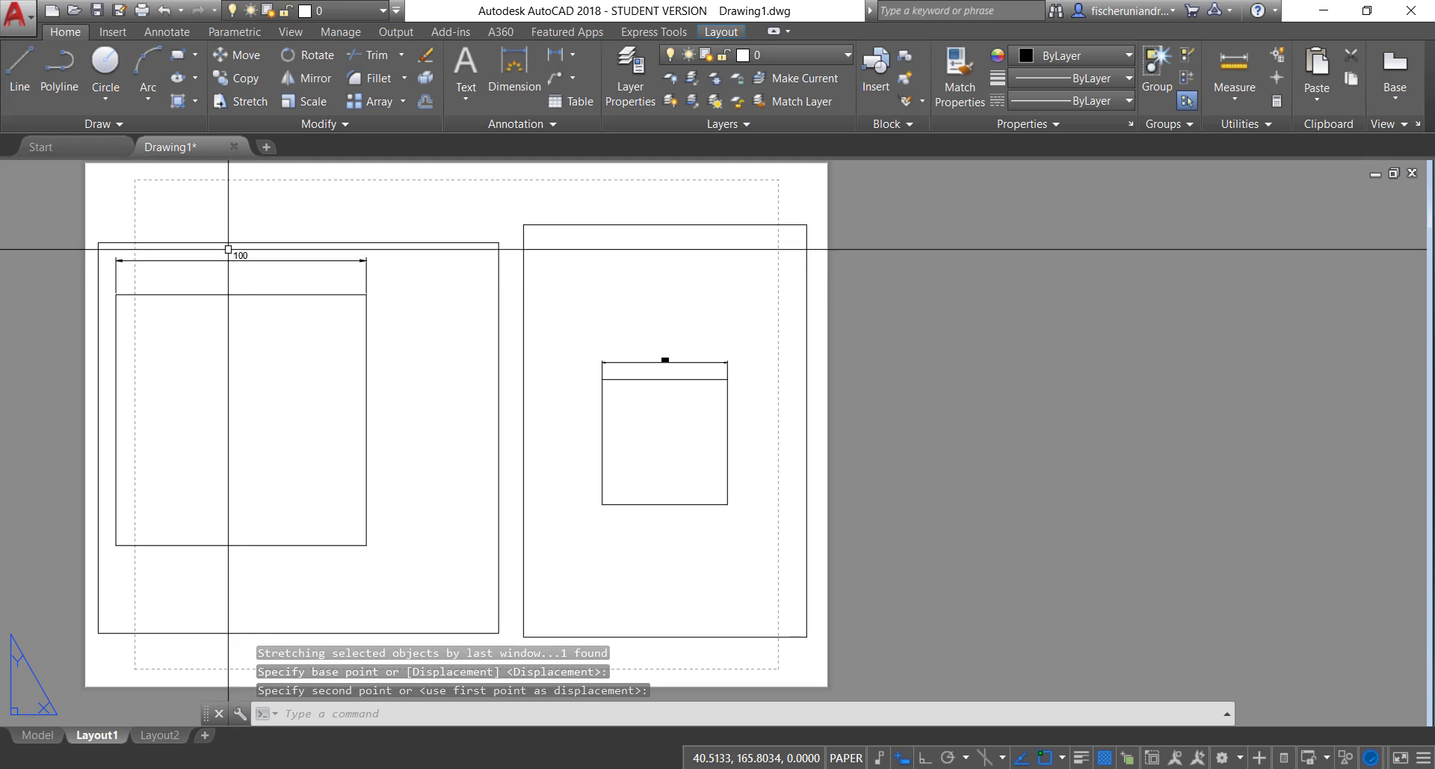
scroll(677, 348, "up", 8)
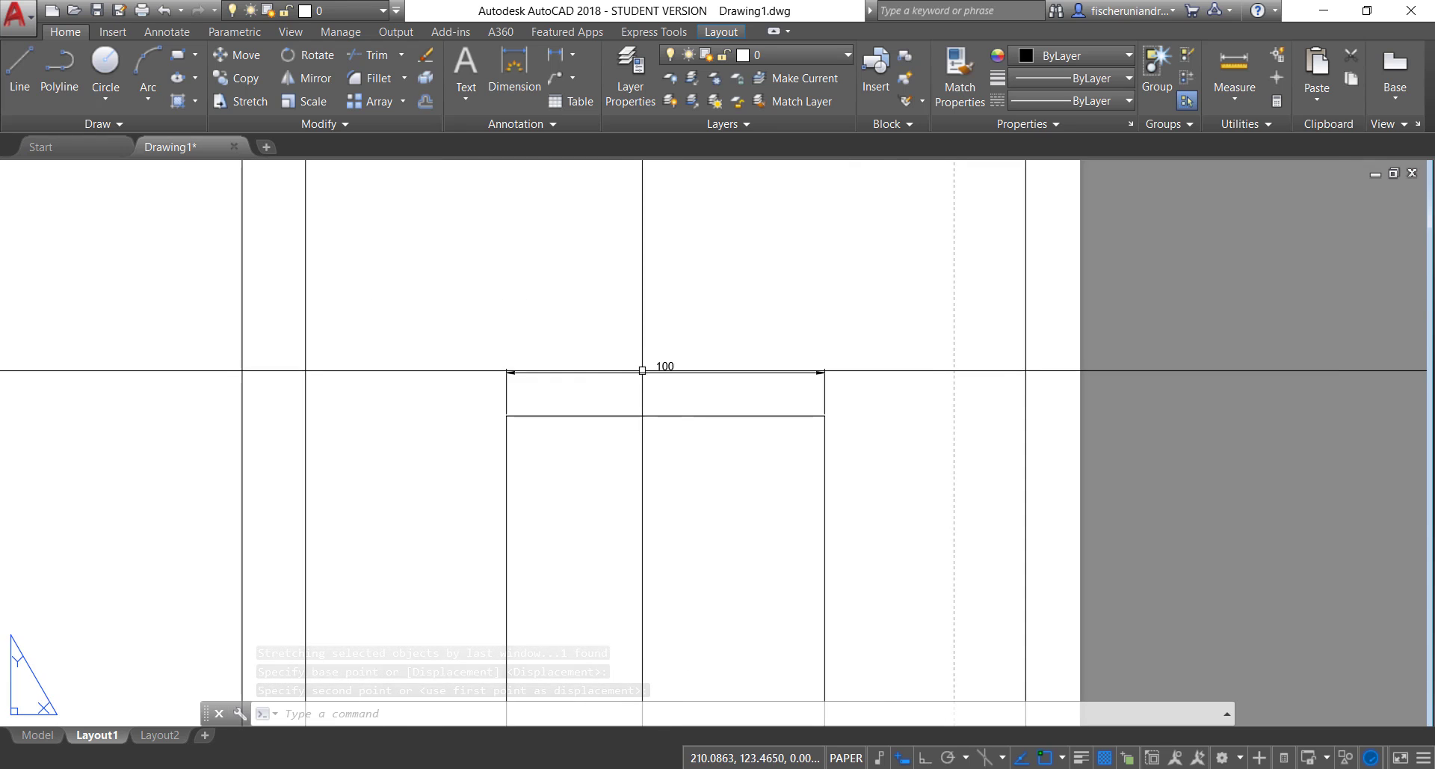
scroll(679, 363, "down", 6)
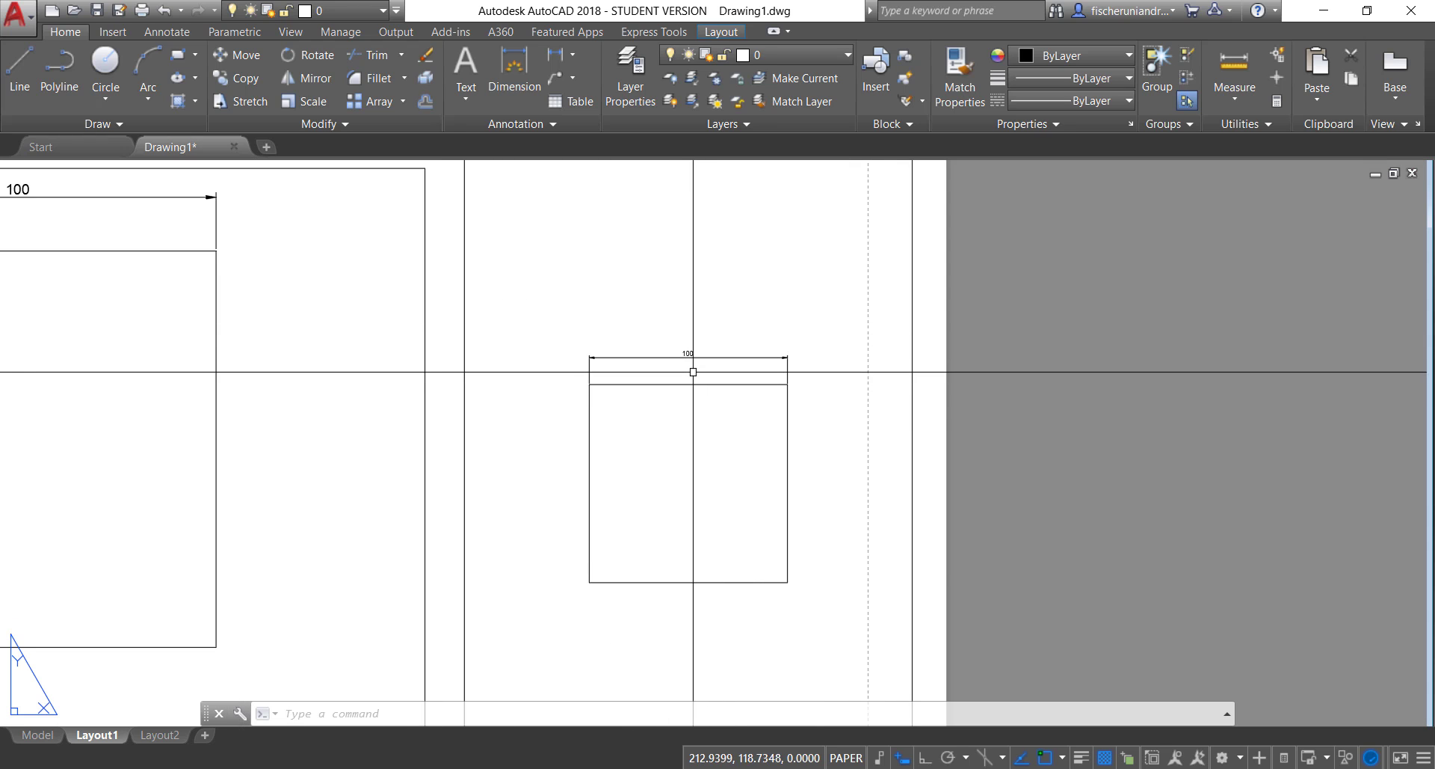
scroll(684, 405, "down", 2)
scroll(683, 405, "down", 2)
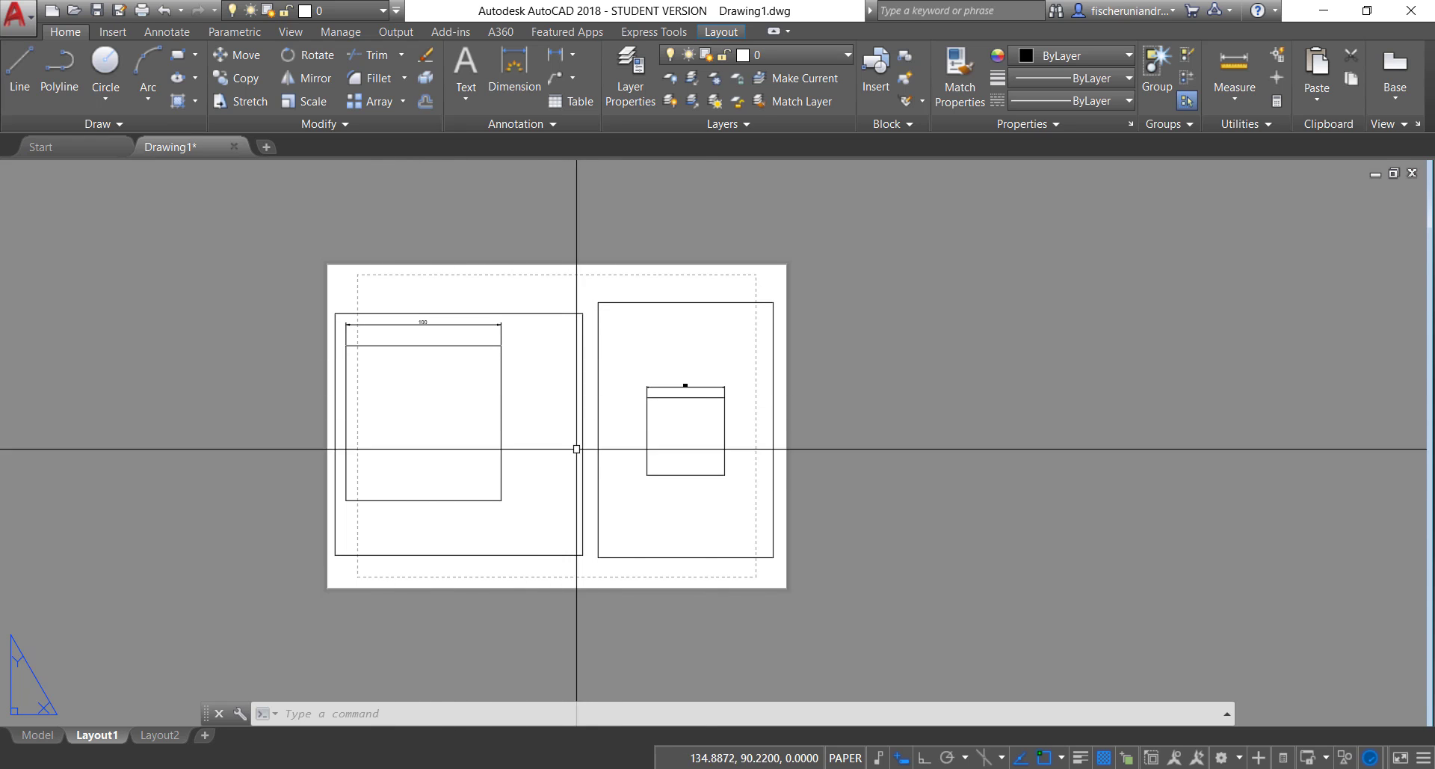
scroll(698, 408, "up", 4)
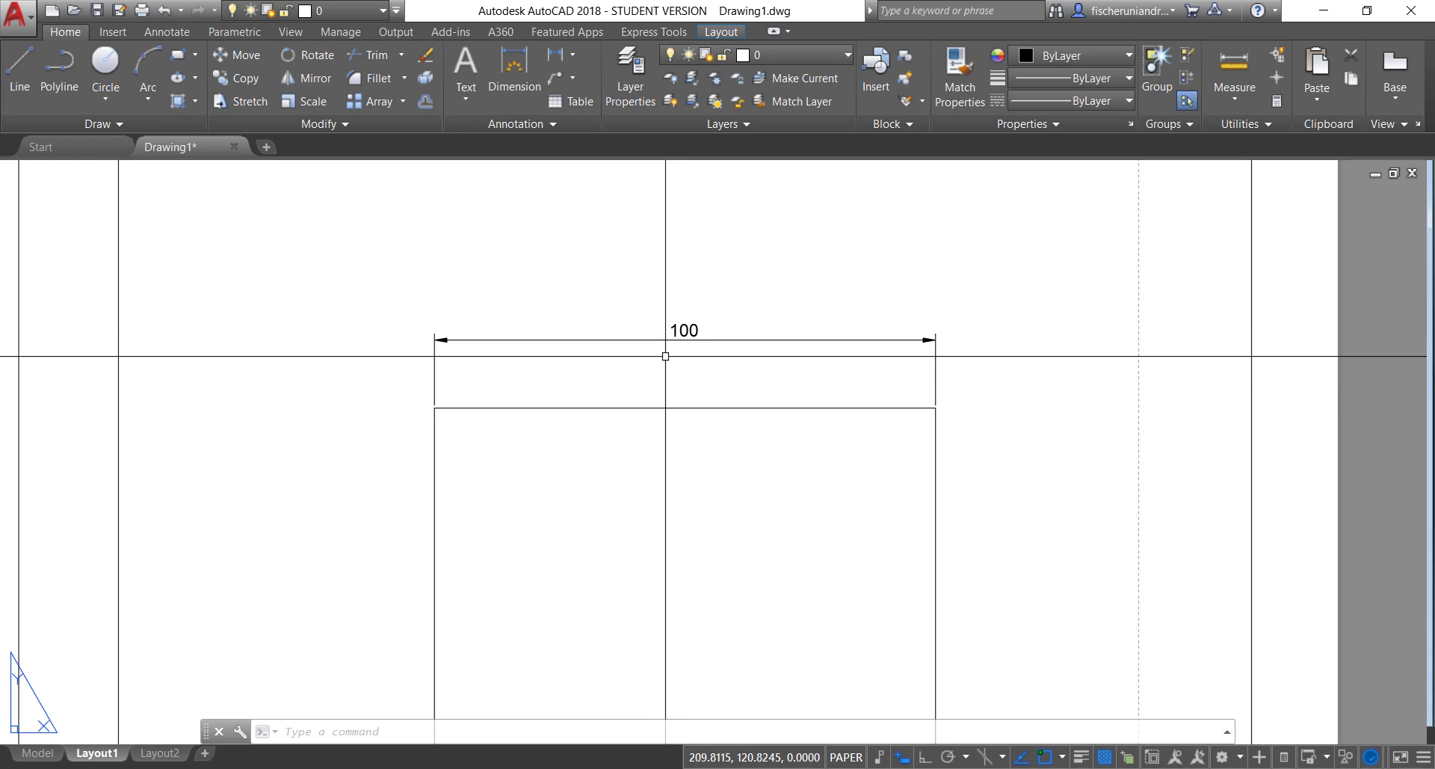
Scale the smaller-scale viewport to 10/100xp with the Zoom command and return to paper space.
scroll(658, 358, "down", 3)
middle_click_drag(602, 358, 663, 436)
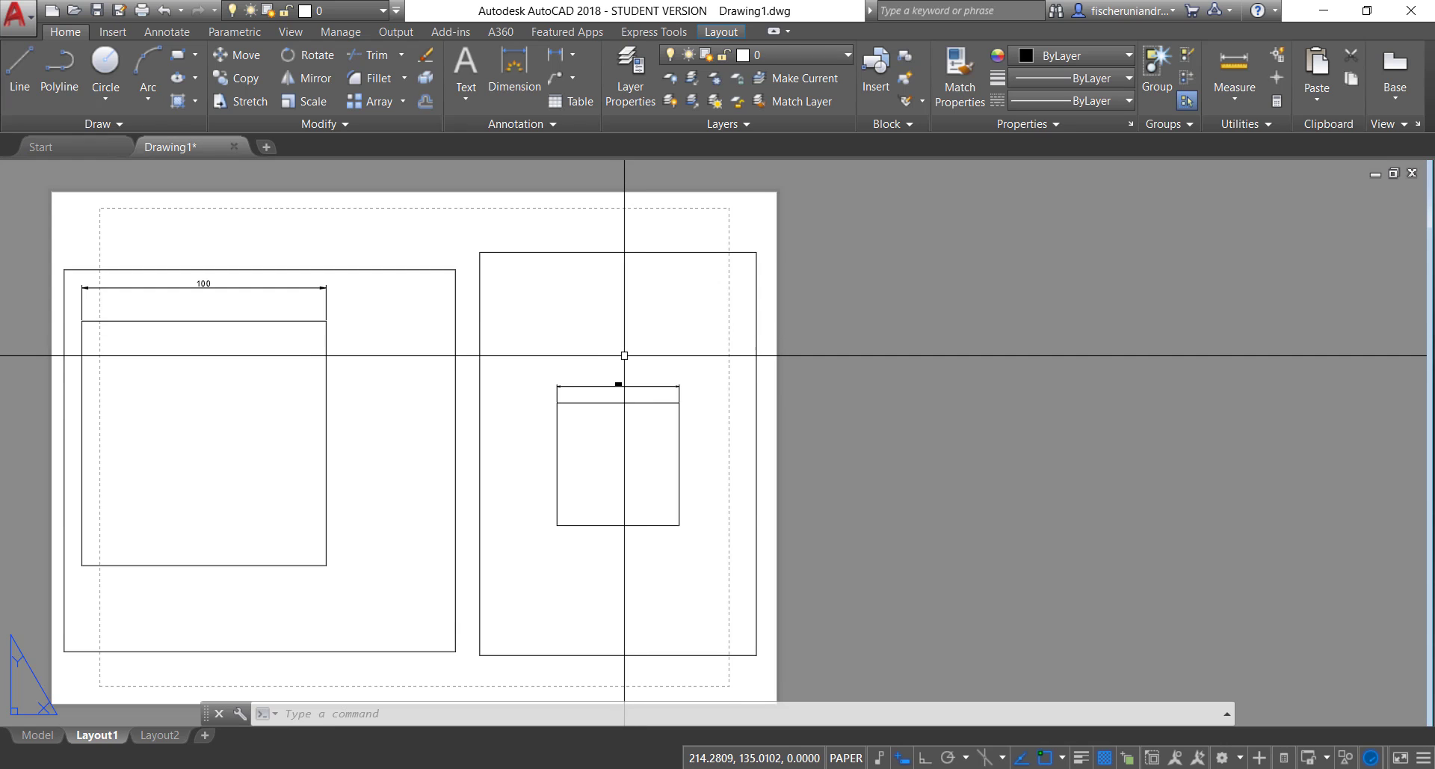
double_click(620, 354)
type("z")
key("Return")
type("10")
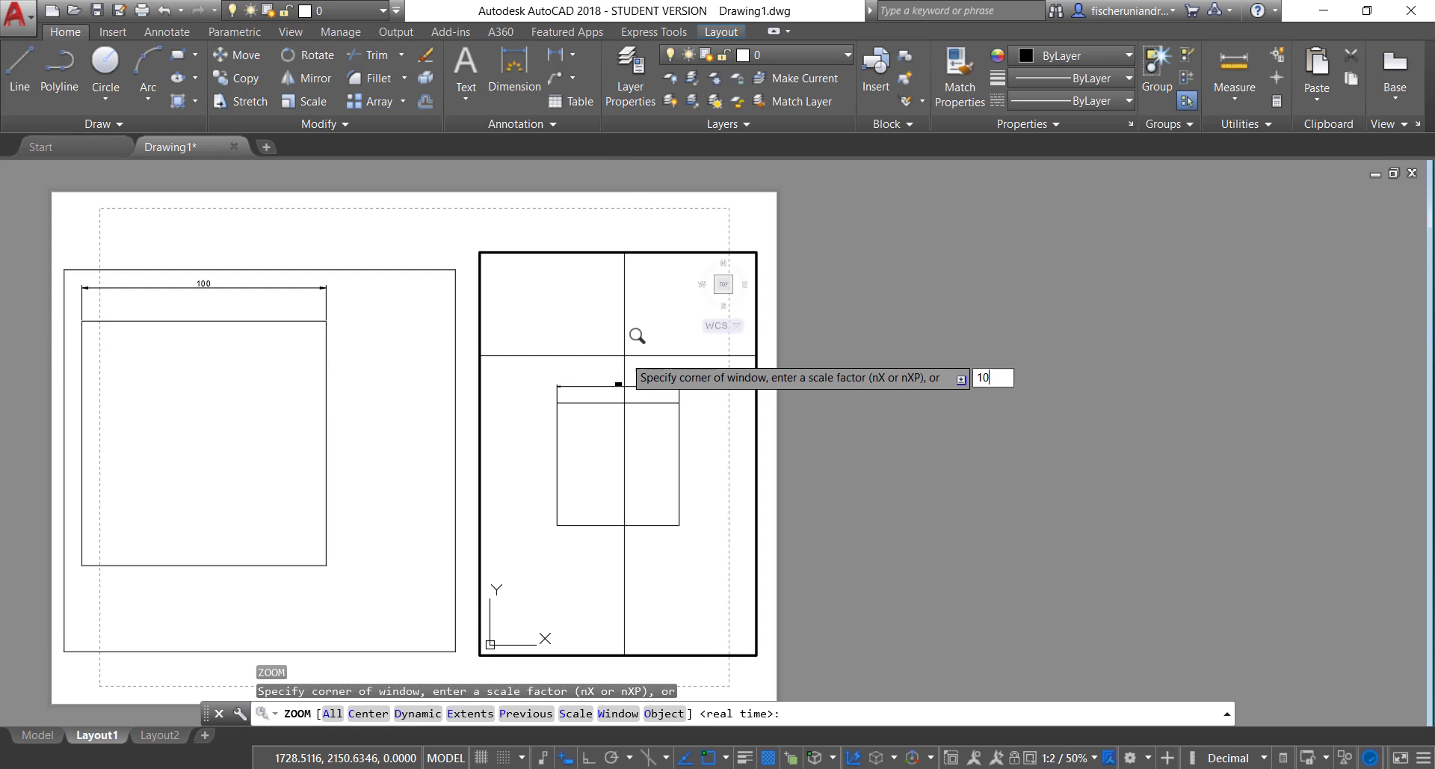
type("/100xp")
key("Return")
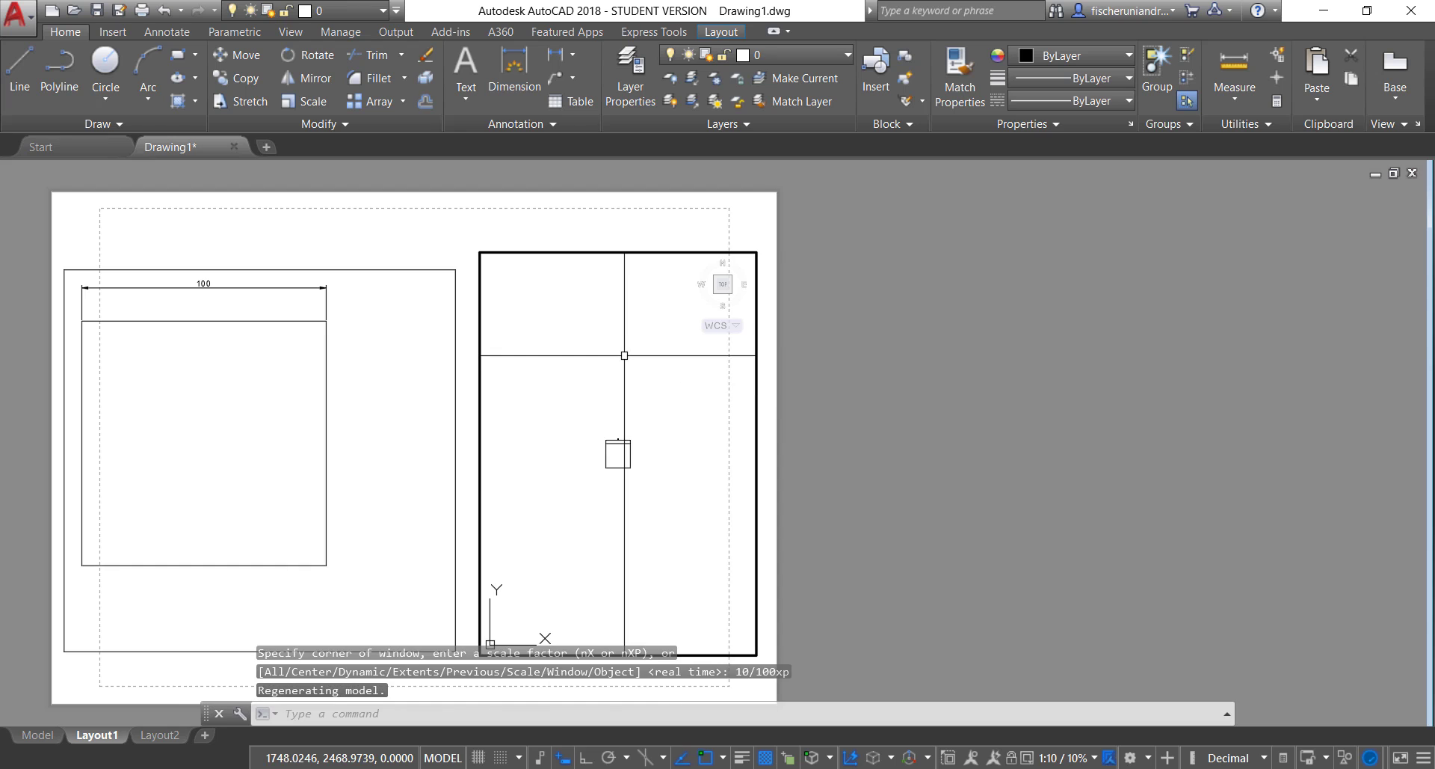
double_click(939, 406)
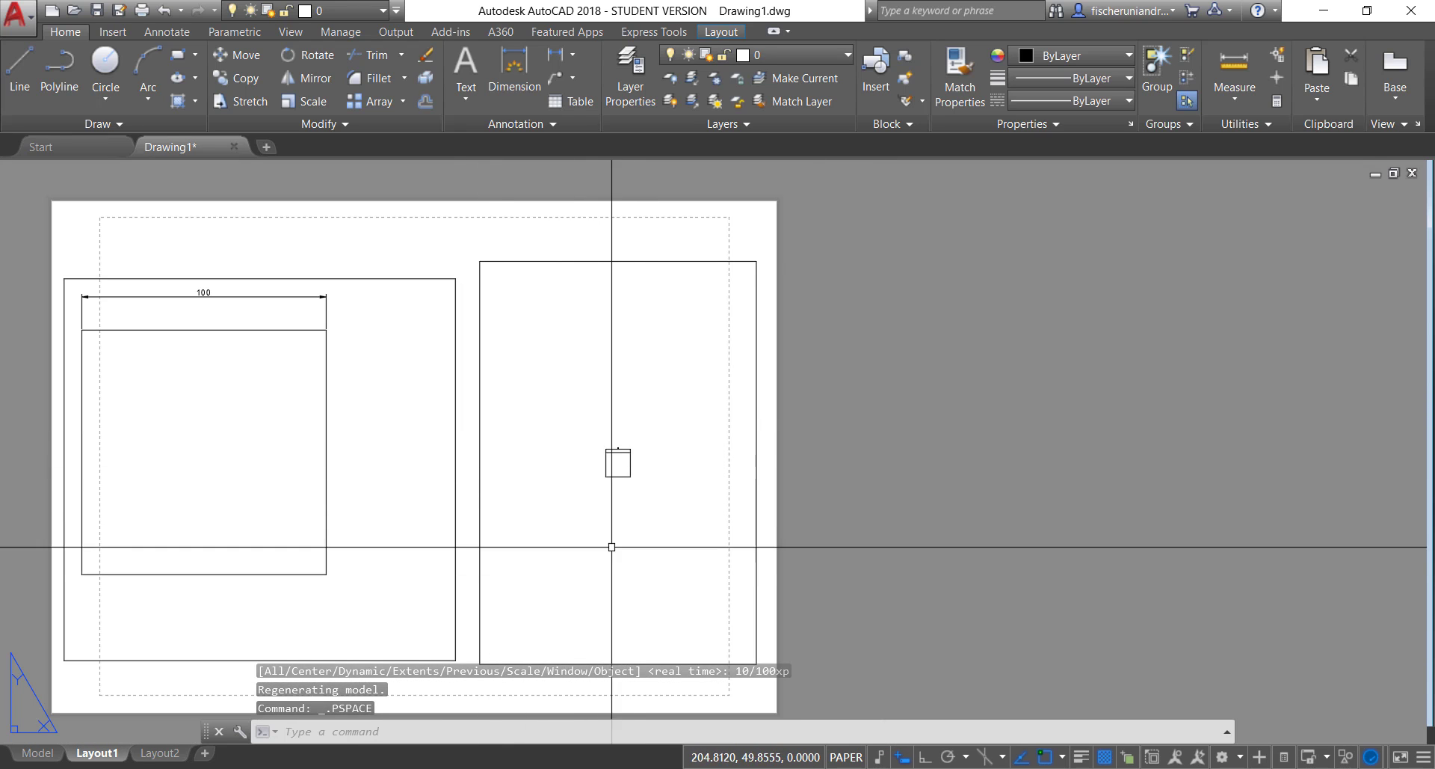
Examine the dimension above the tiny square in the 1:10 viewport and compare it with the other viewport.
scroll(618, 464, "up", 5)
scroll(638, 393, "up", 2)
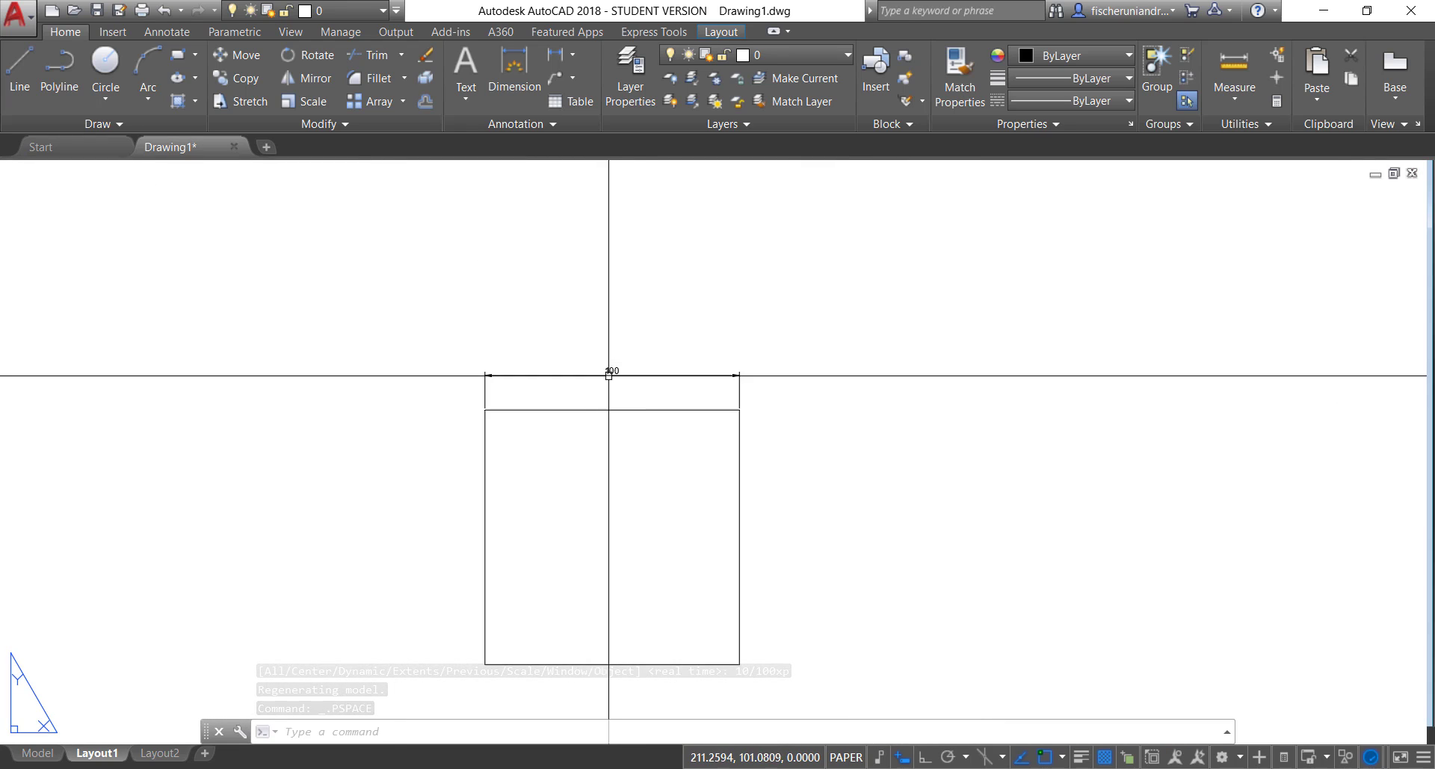
scroll(609, 372, "down", 10)
scroll(574, 470, "down", 4)
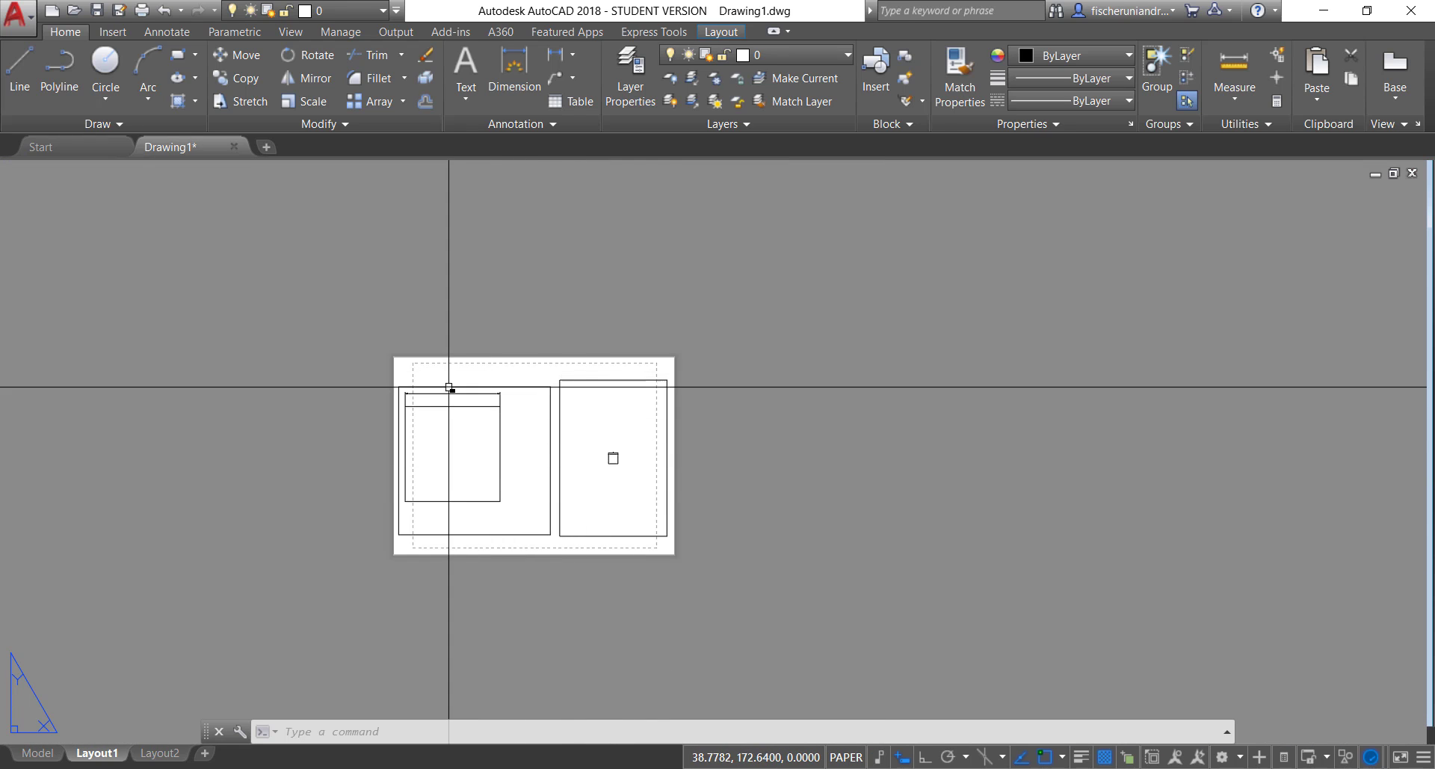
scroll(449, 384, "up", 2)
middle_click_drag(404, 416, 271, 379)
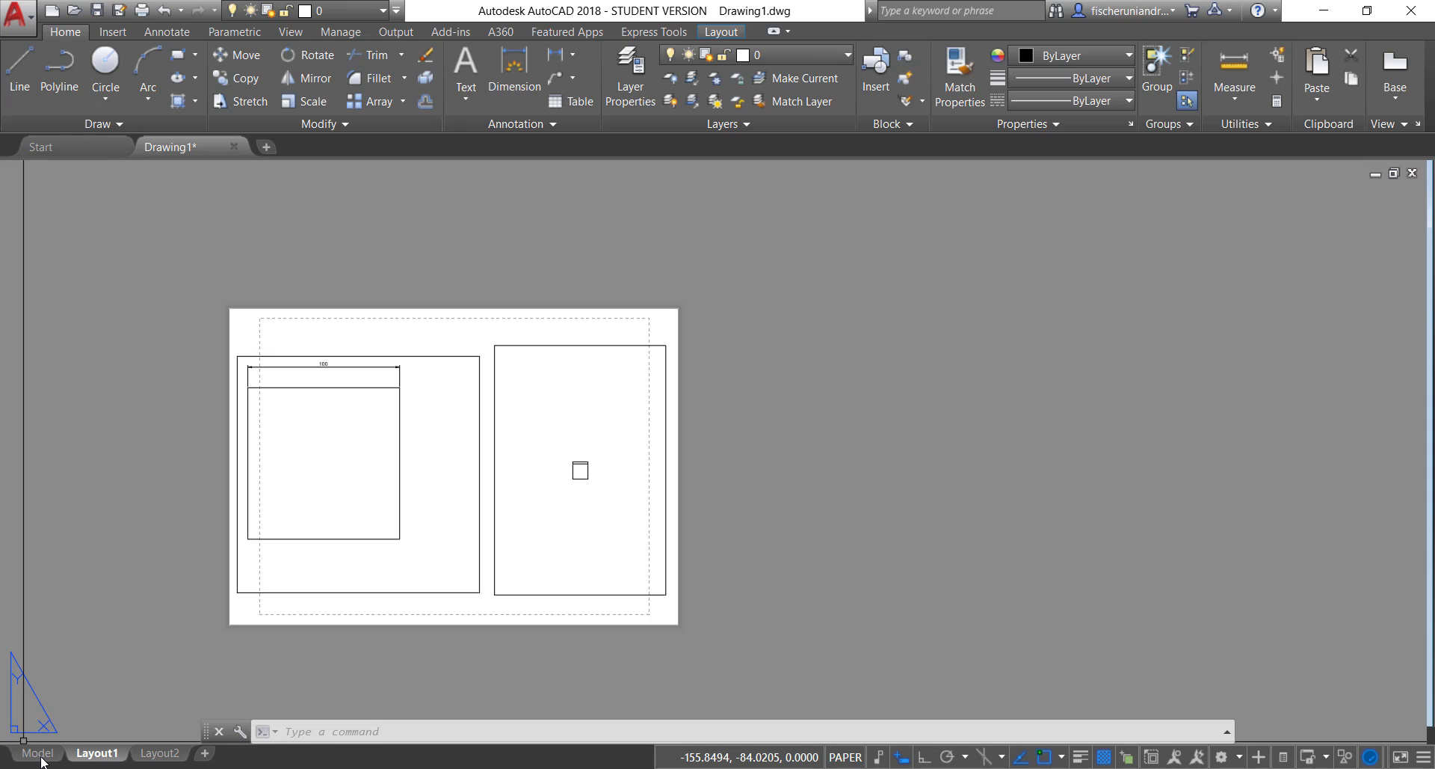
Switch to model space and erase the dimension above the square.
left_click(37, 752)
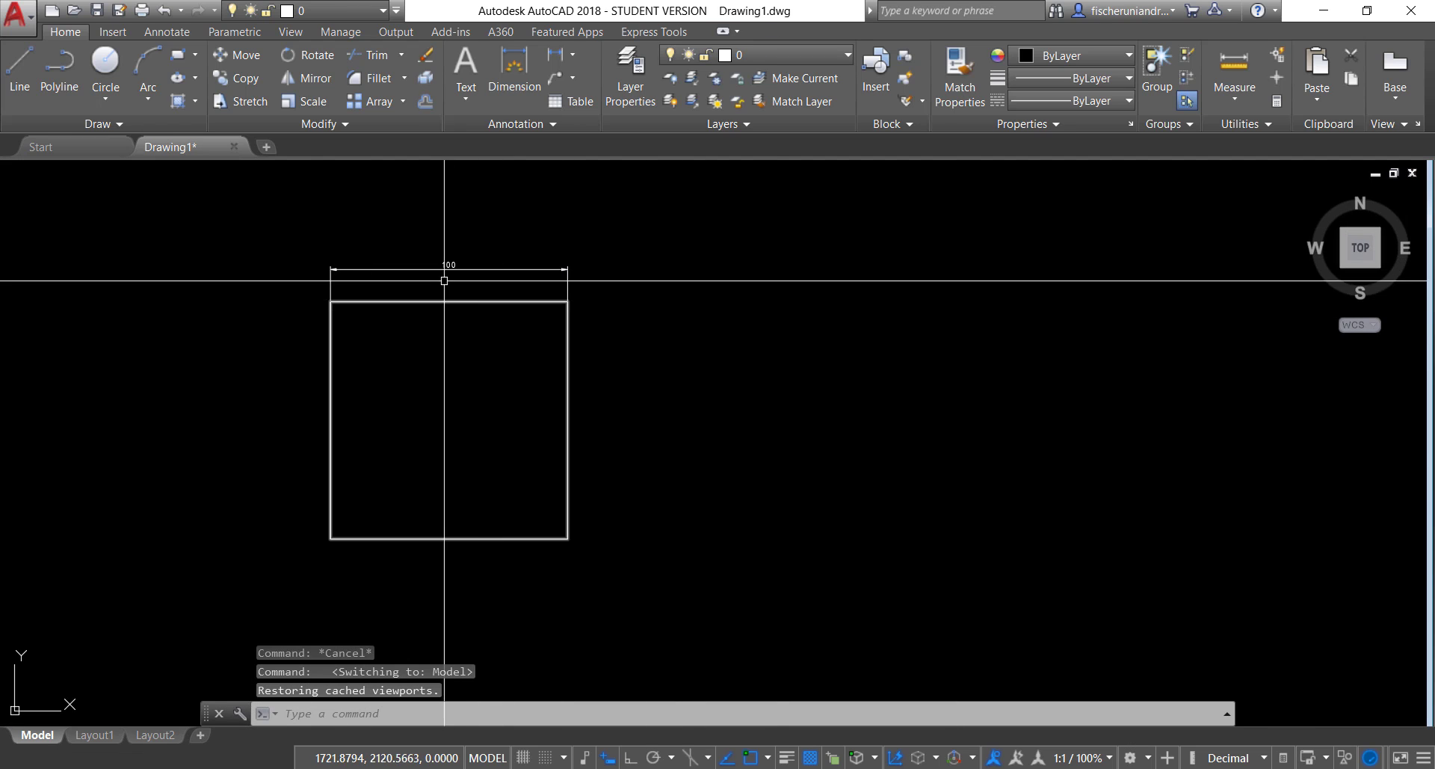
scroll(449, 278, "up", 2)
left_click(506, 284)
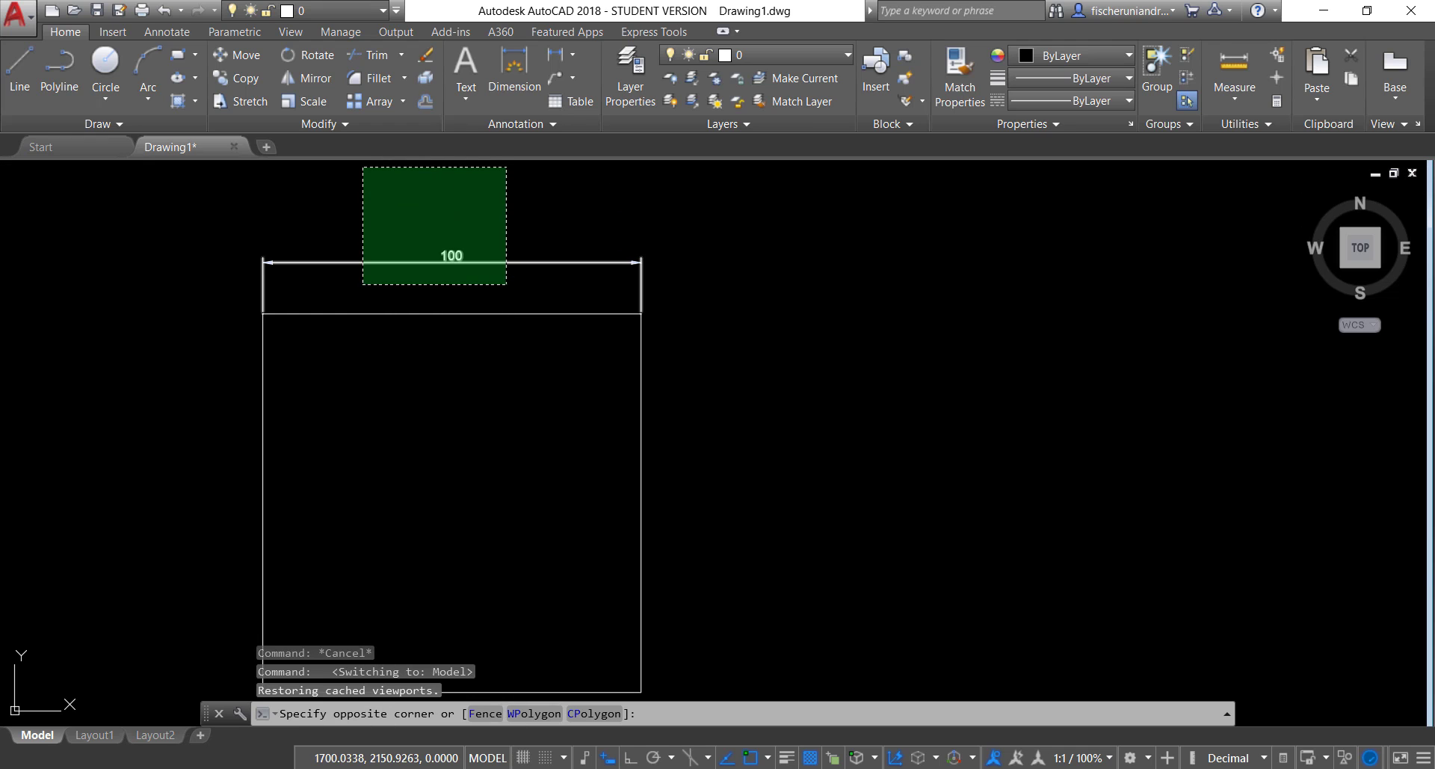
left_click(363, 167)
key("Delete")
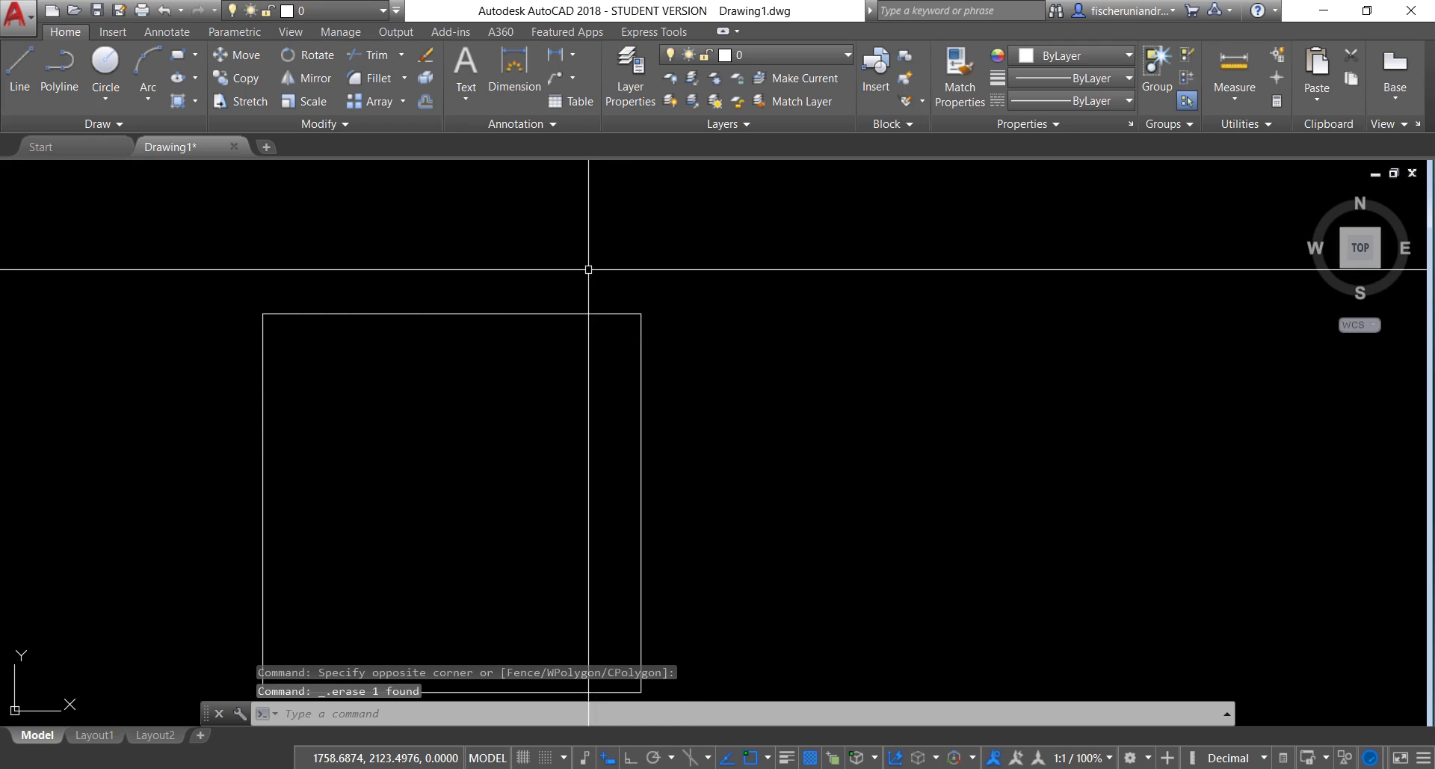
Dimension the square's upper edge between its two corners, place the dimension line above it and end the command.
scroll(640, 280, "down", 2)
middle_click_drag(705, 310, 507, 356)
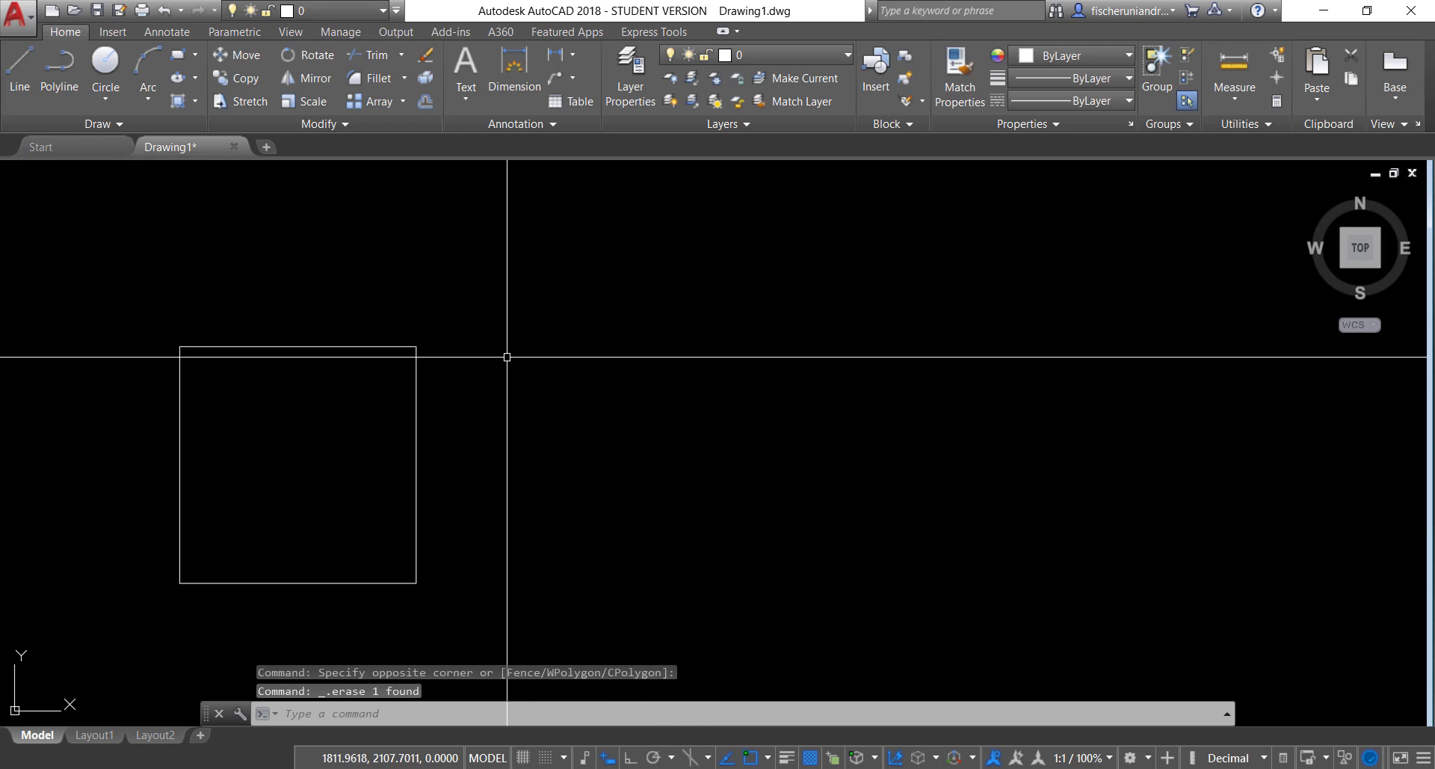
left_click(510, 69)
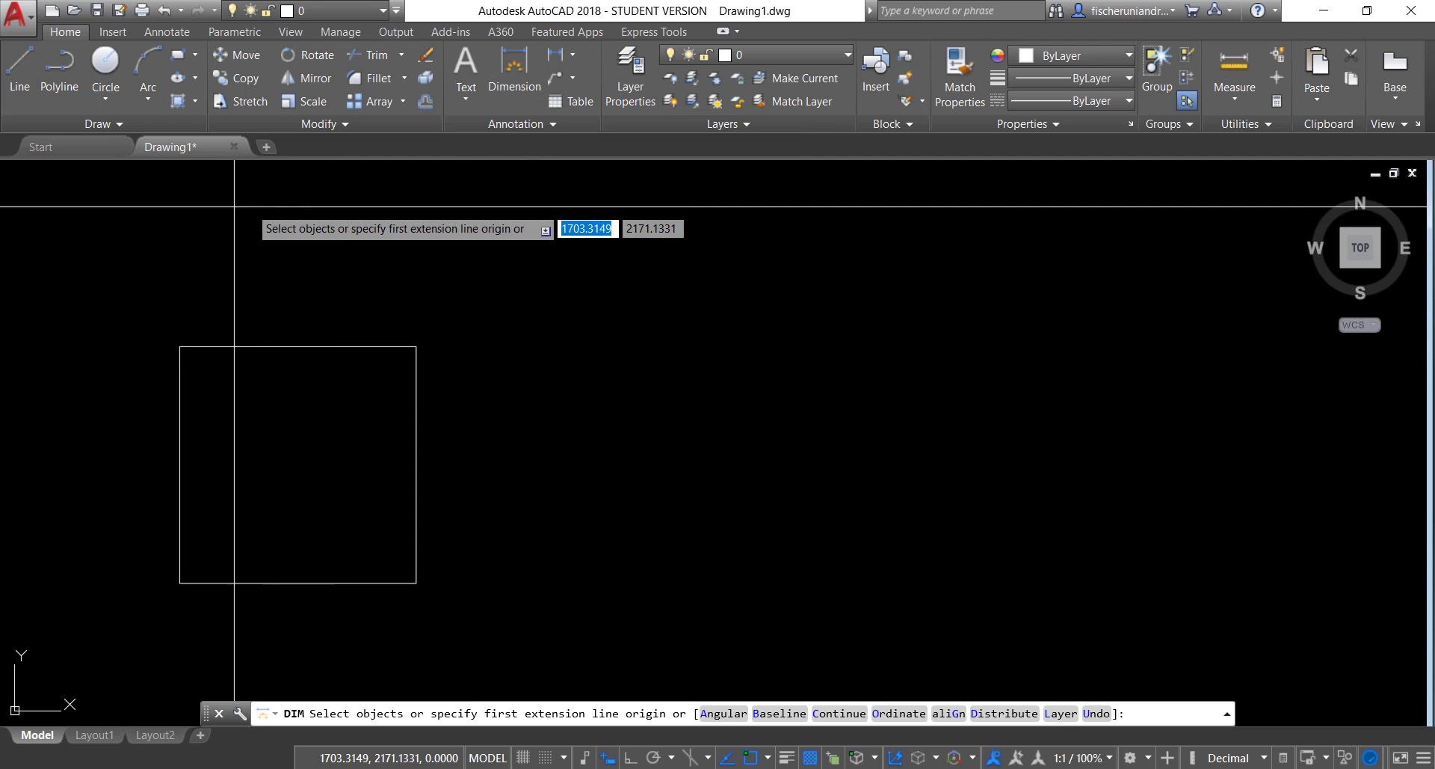
scroll(173, 344, "up", 6)
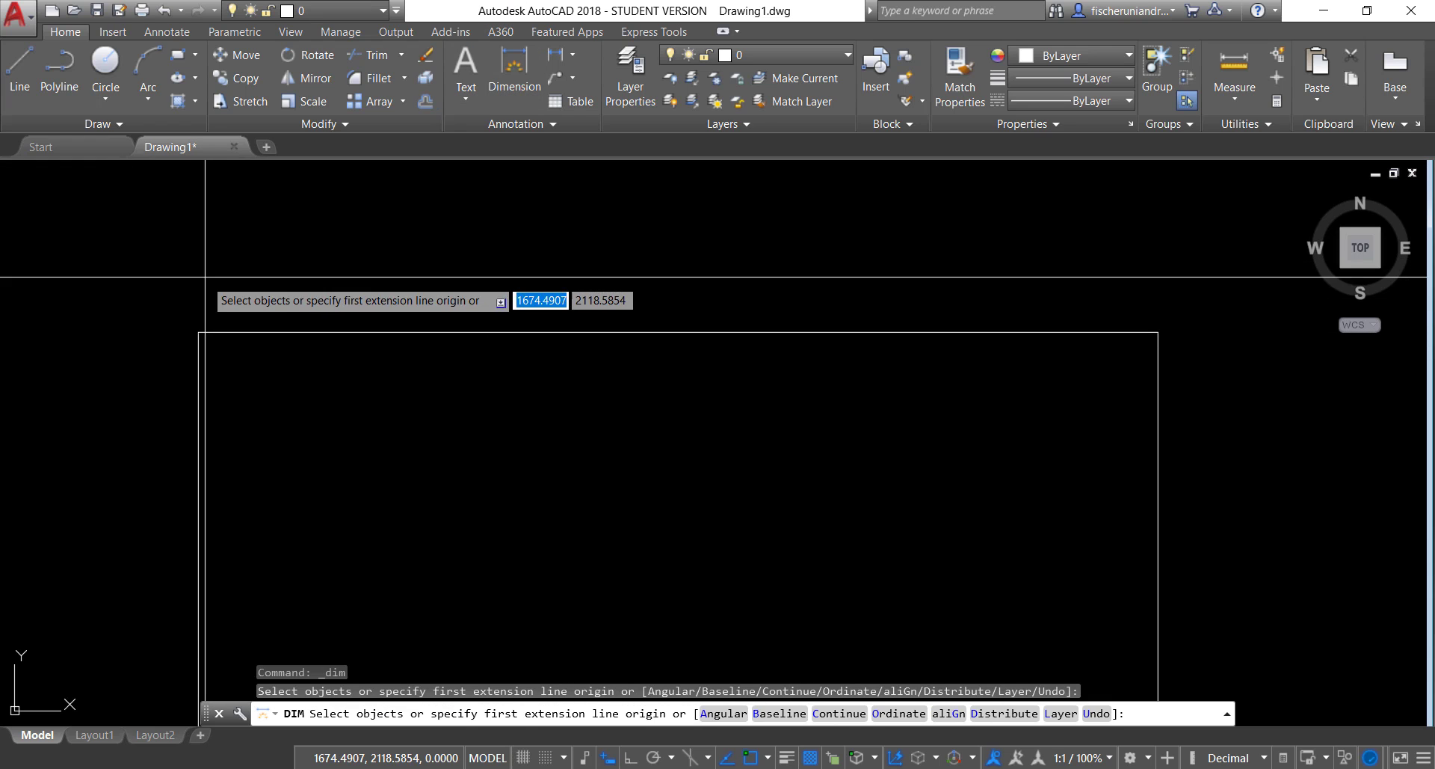
left_click(199, 331)
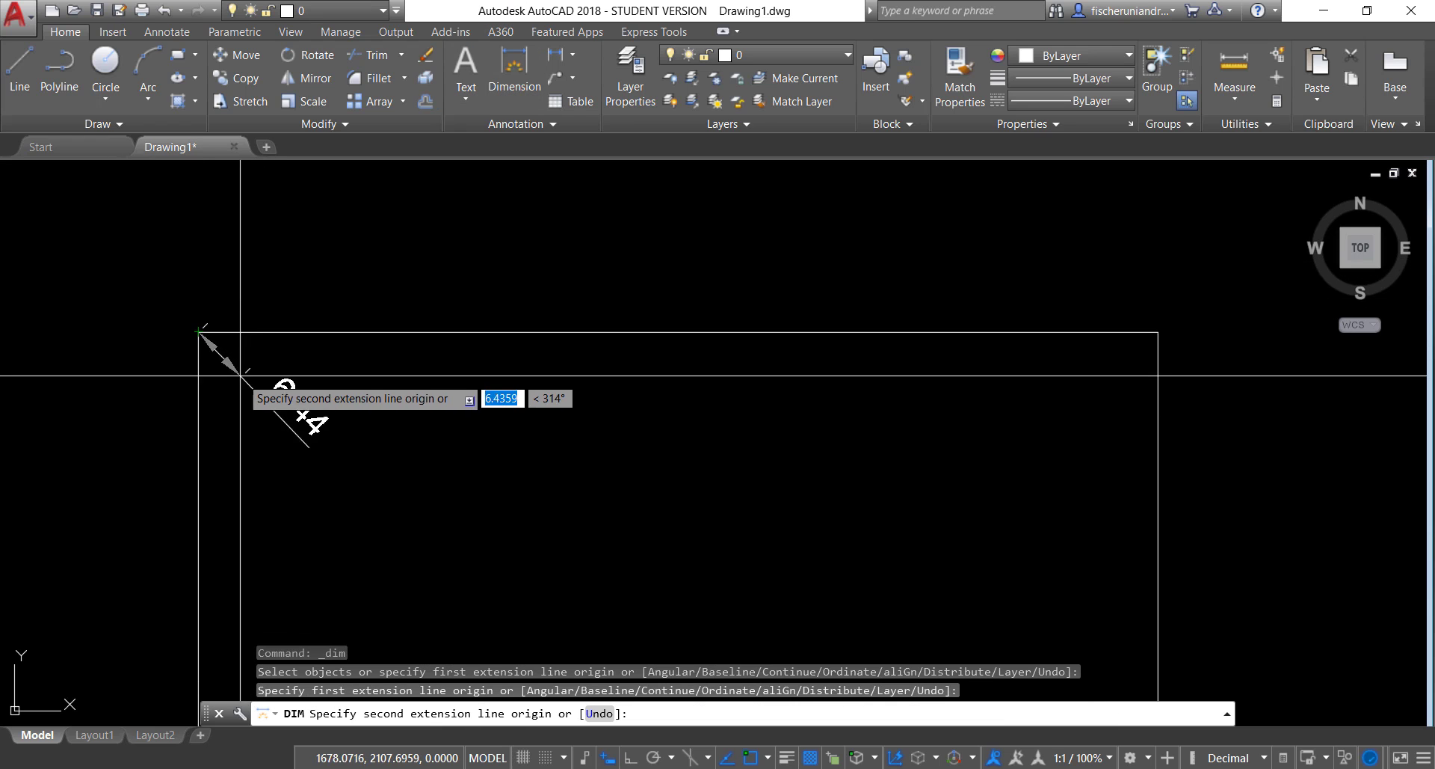
scroll(254, 393, "down", 4)
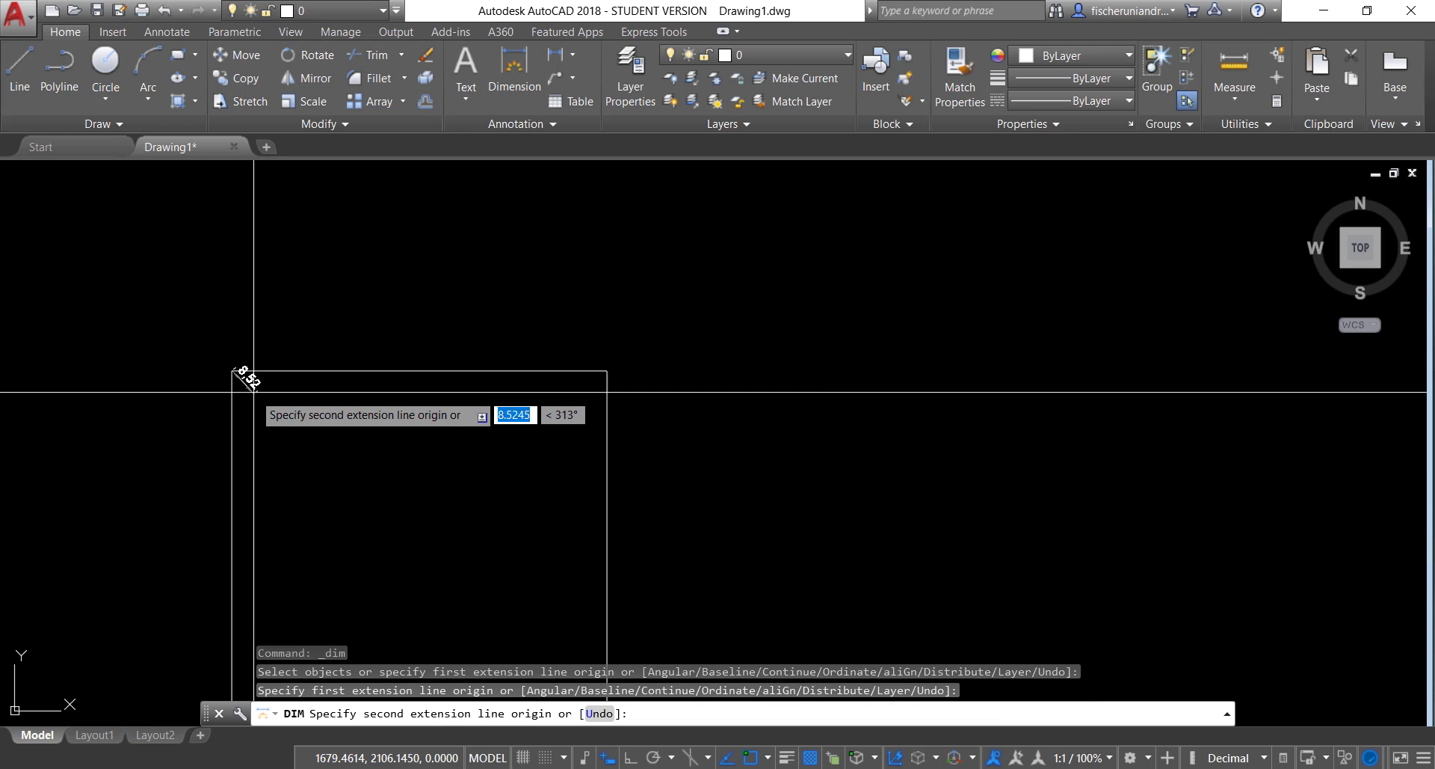
left_click(607, 370)
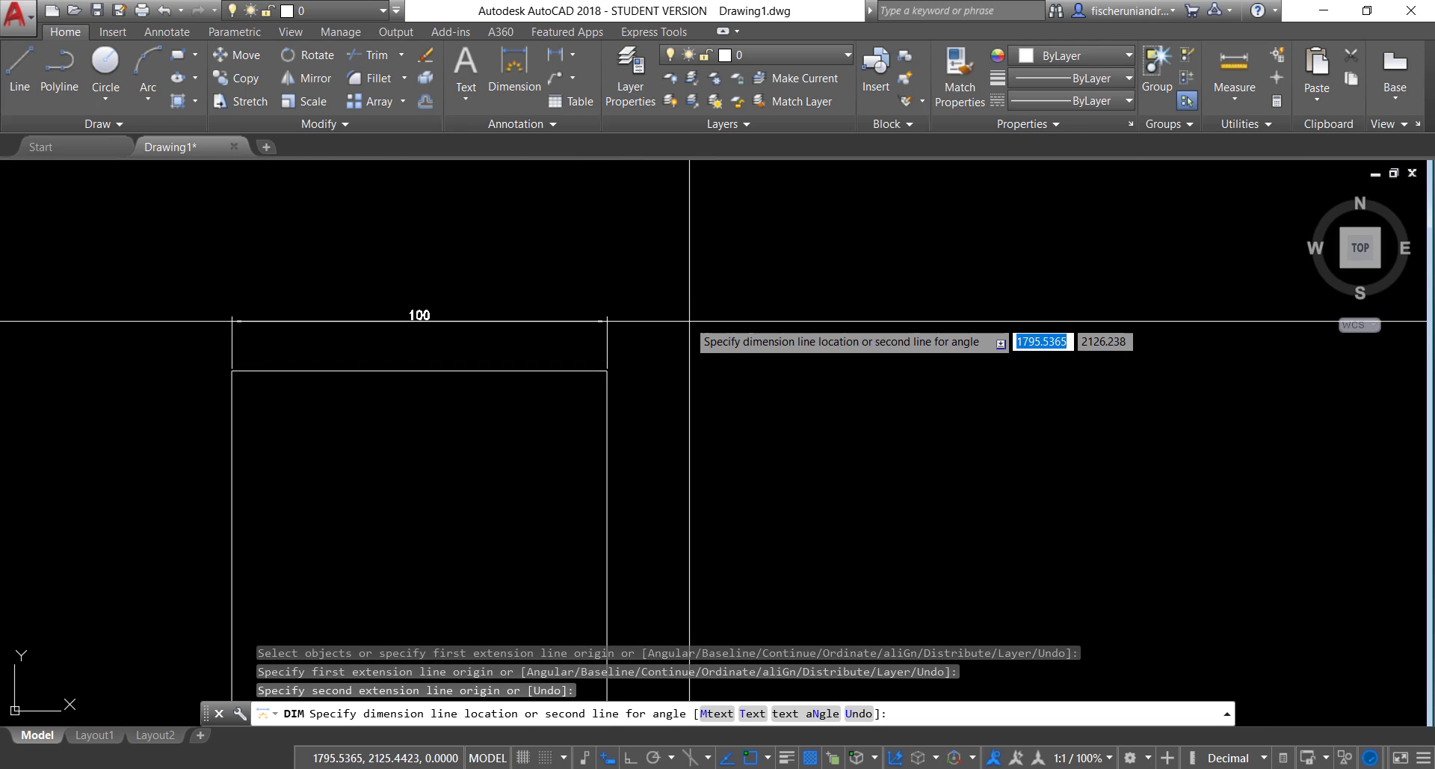
left_click(649, 324)
scroll(381, 282, "down", 4)
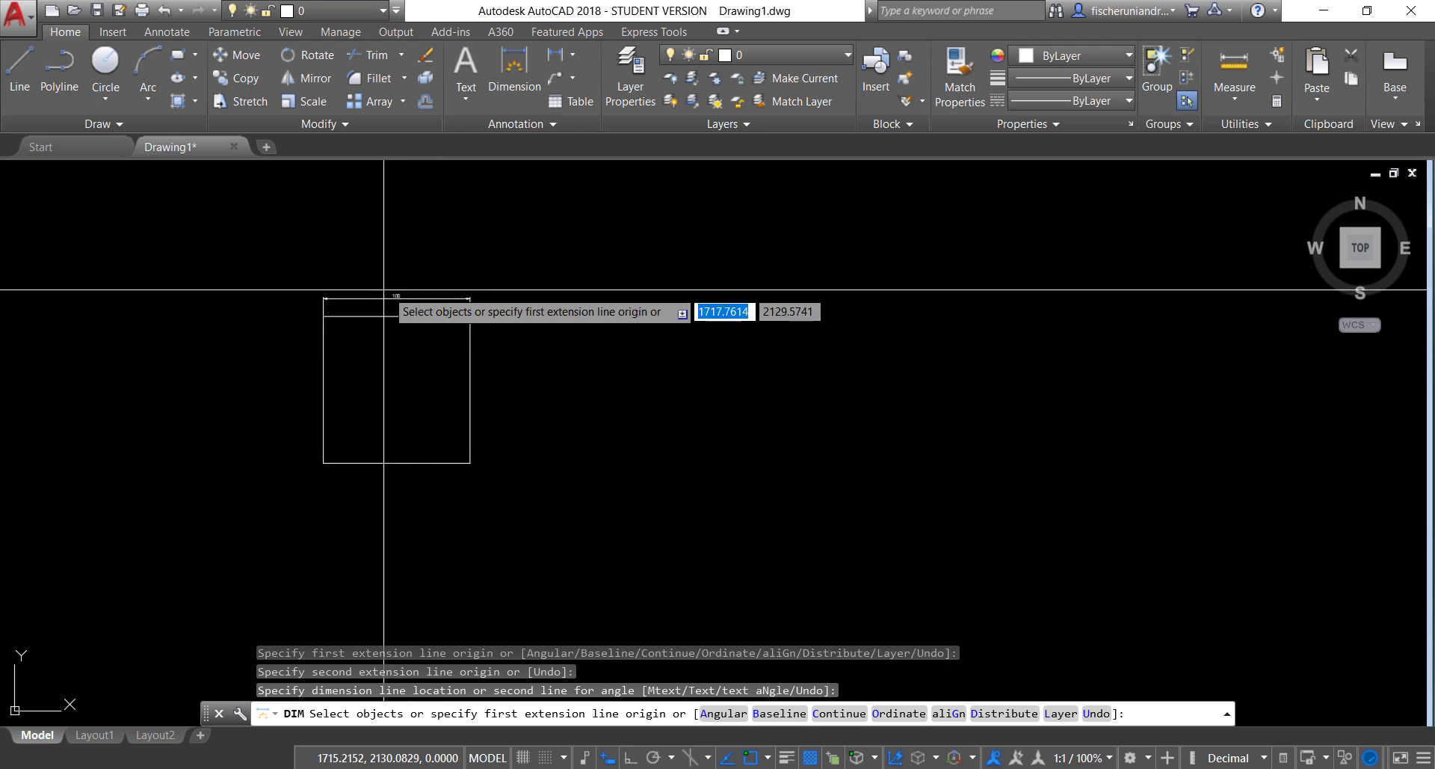
scroll(382, 292, "up", 4)
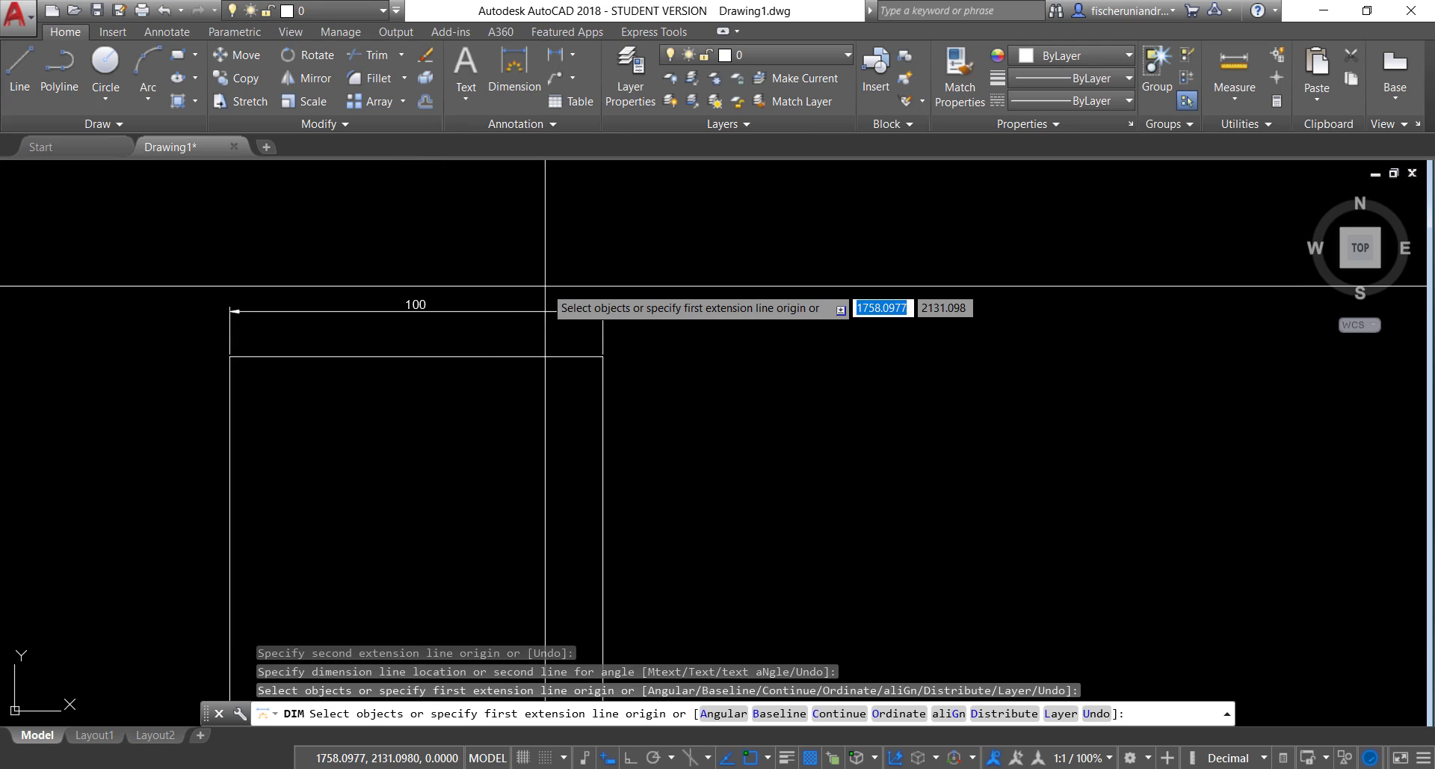
scroll(486, 247, "down", 2)
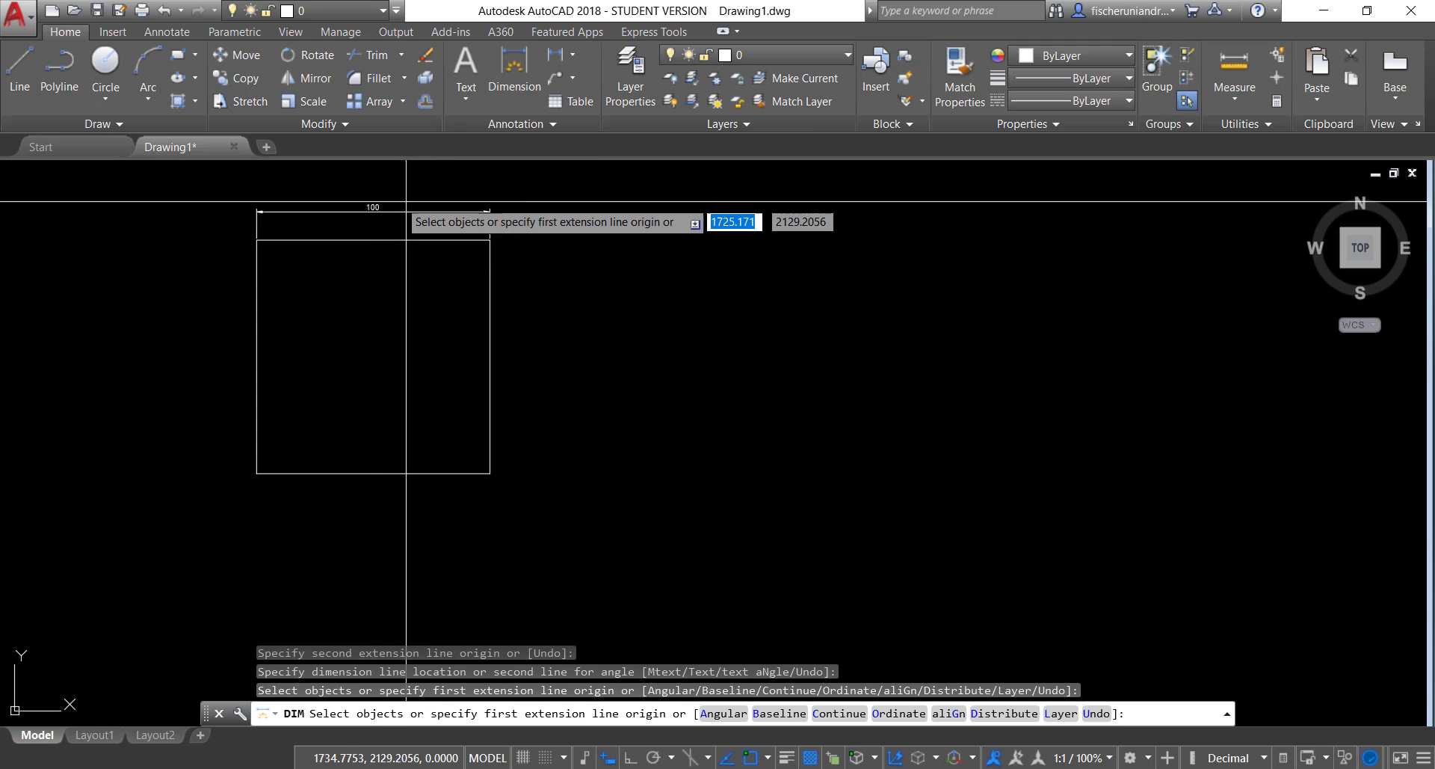
scroll(471, 240, "up", 2)
key("Escape")
left_click(451, 229)
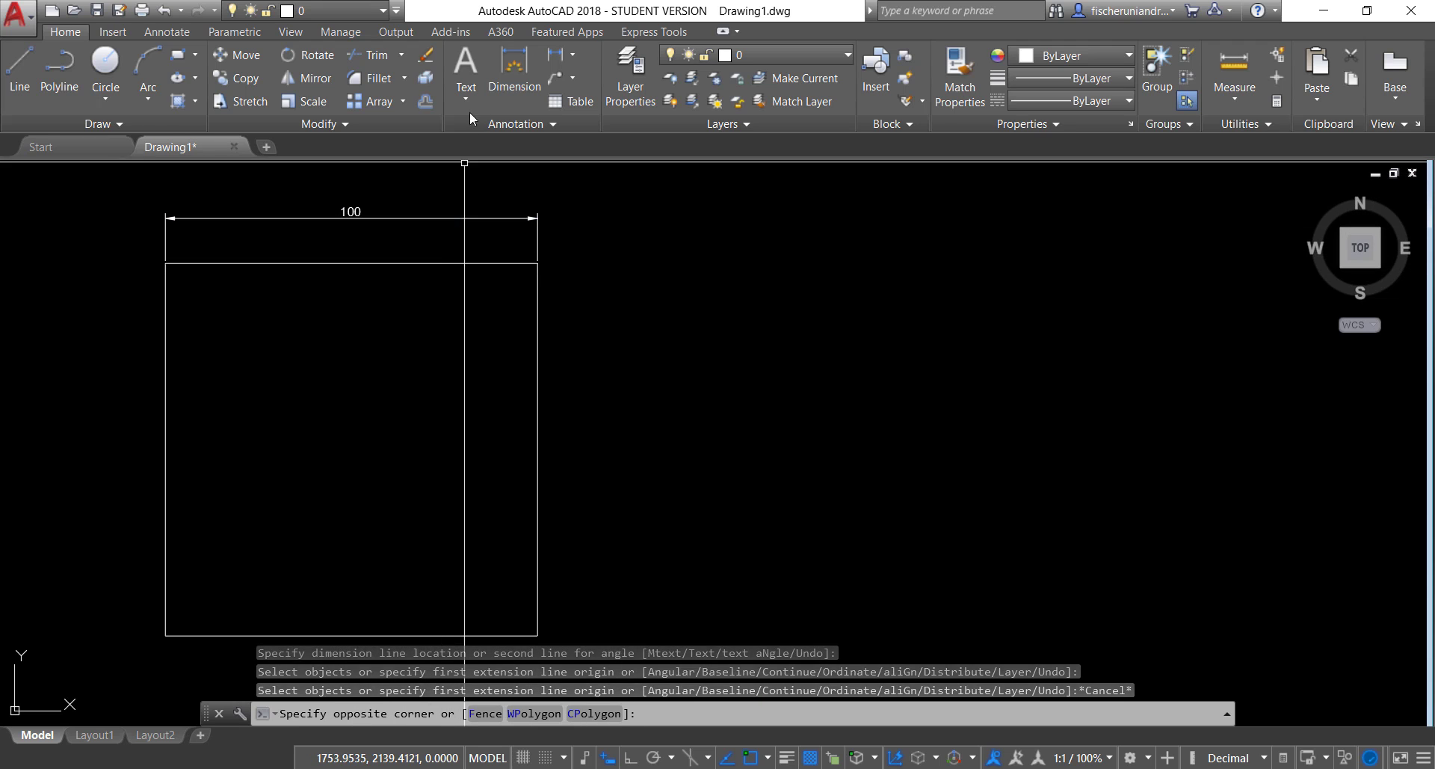
key("Escape")
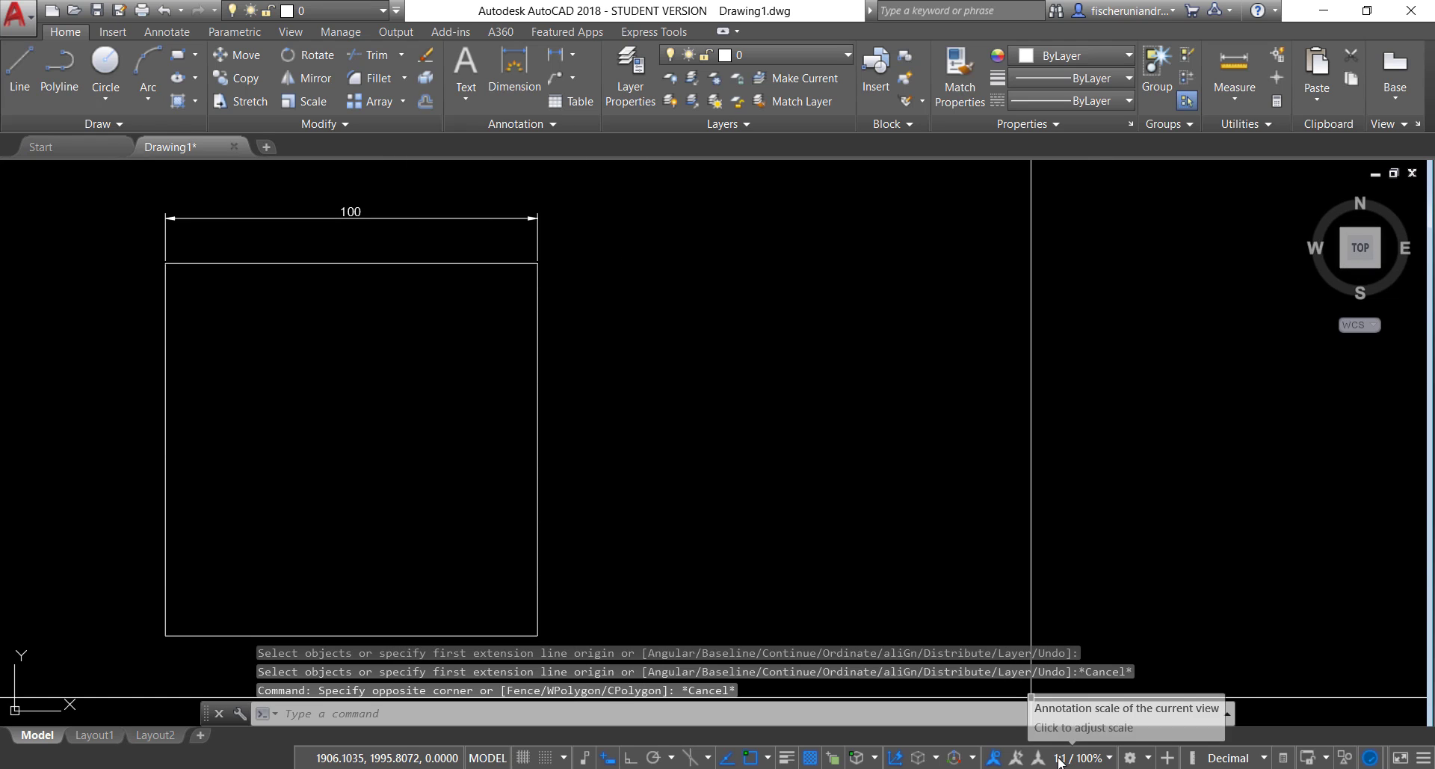
Open the custom annotation scale list and set the 1:10 scale to 10 paper units equal to 10 drawing units.
scroll(938, 486, "down", 2)
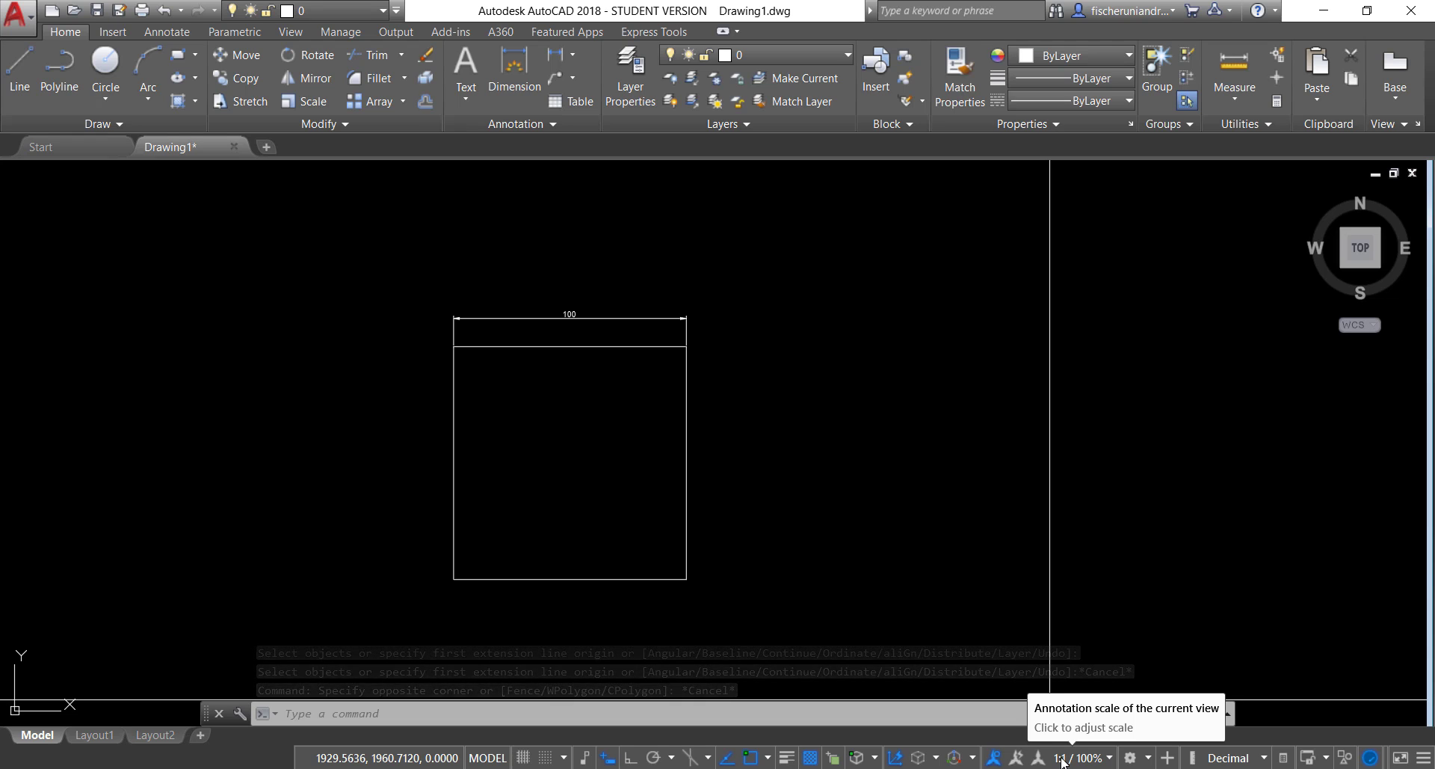
left_click(1098, 758)
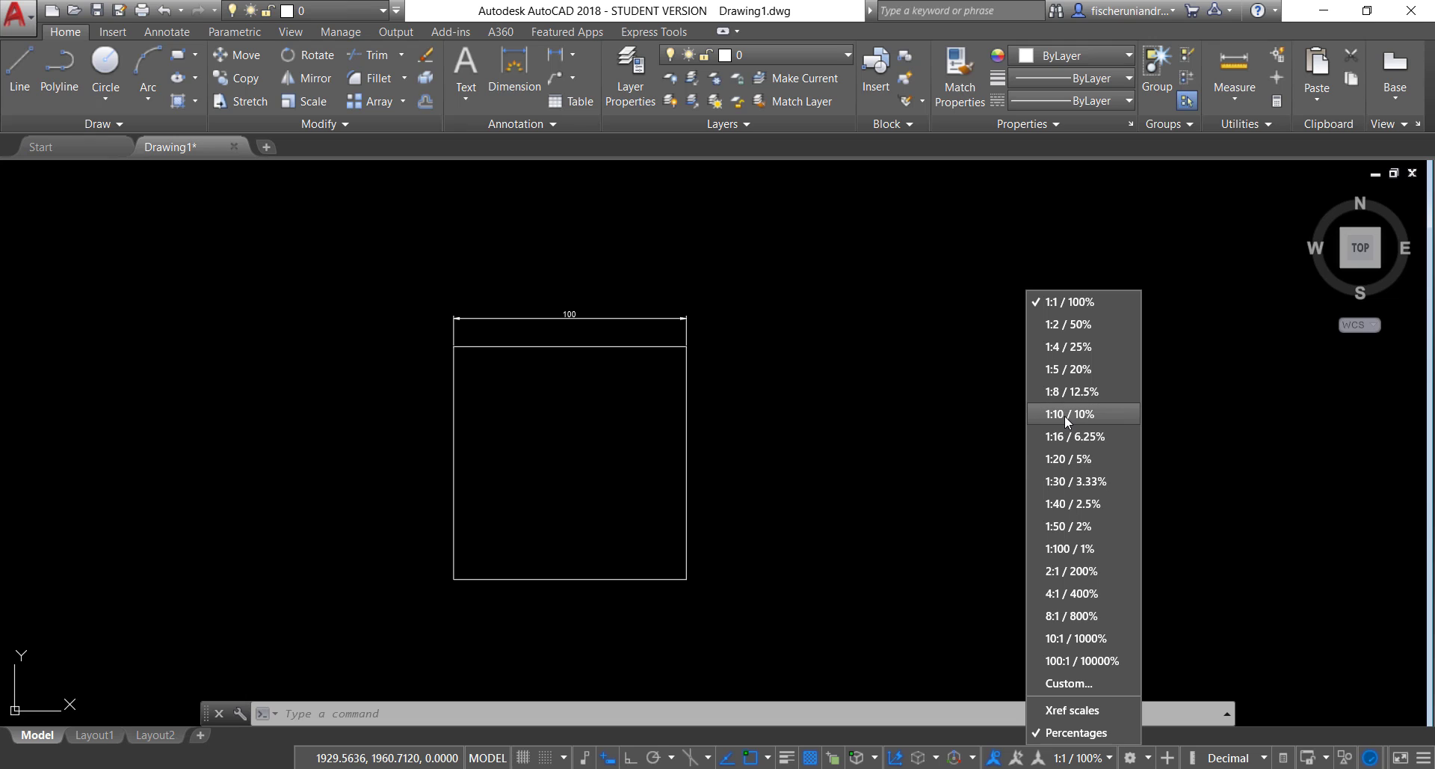
left_click(1056, 683)
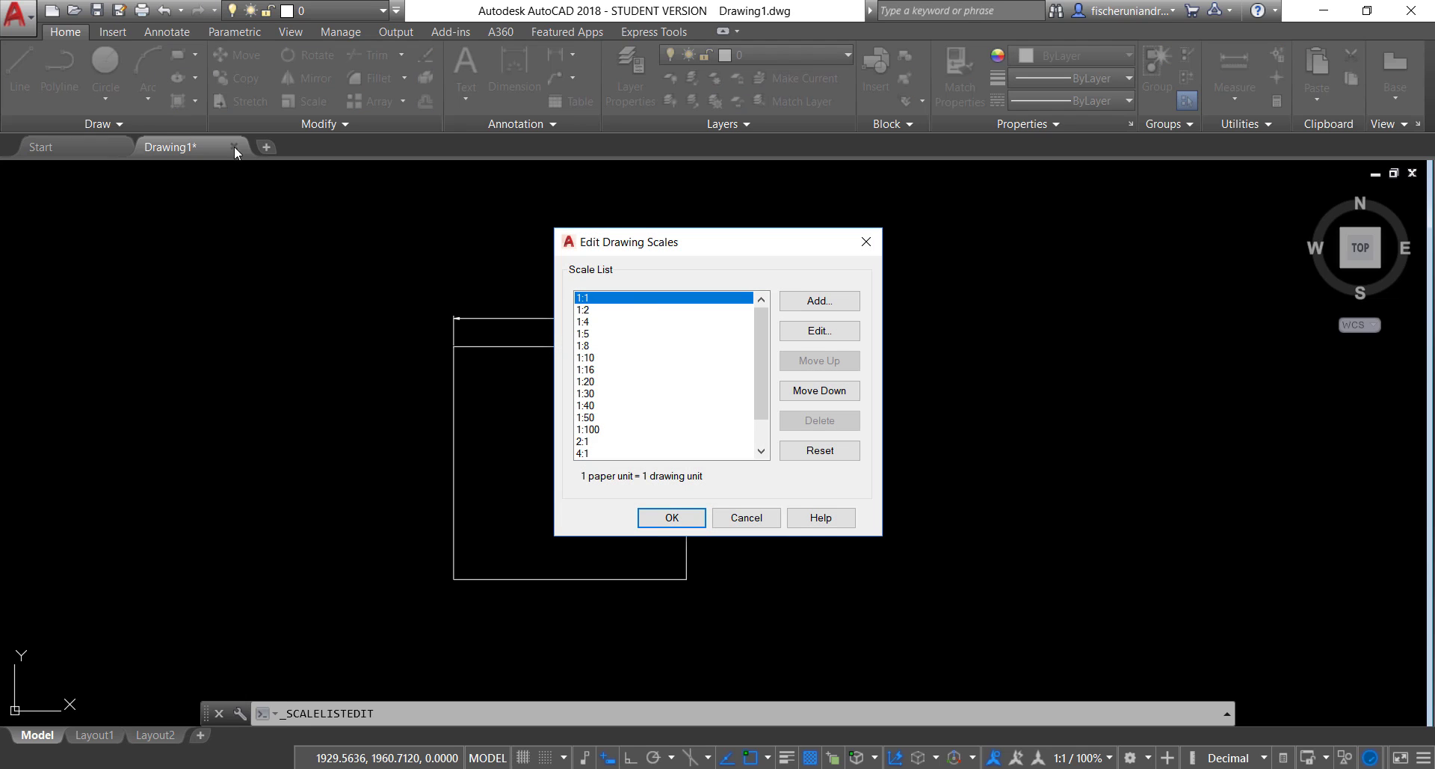
left_click(592, 358)
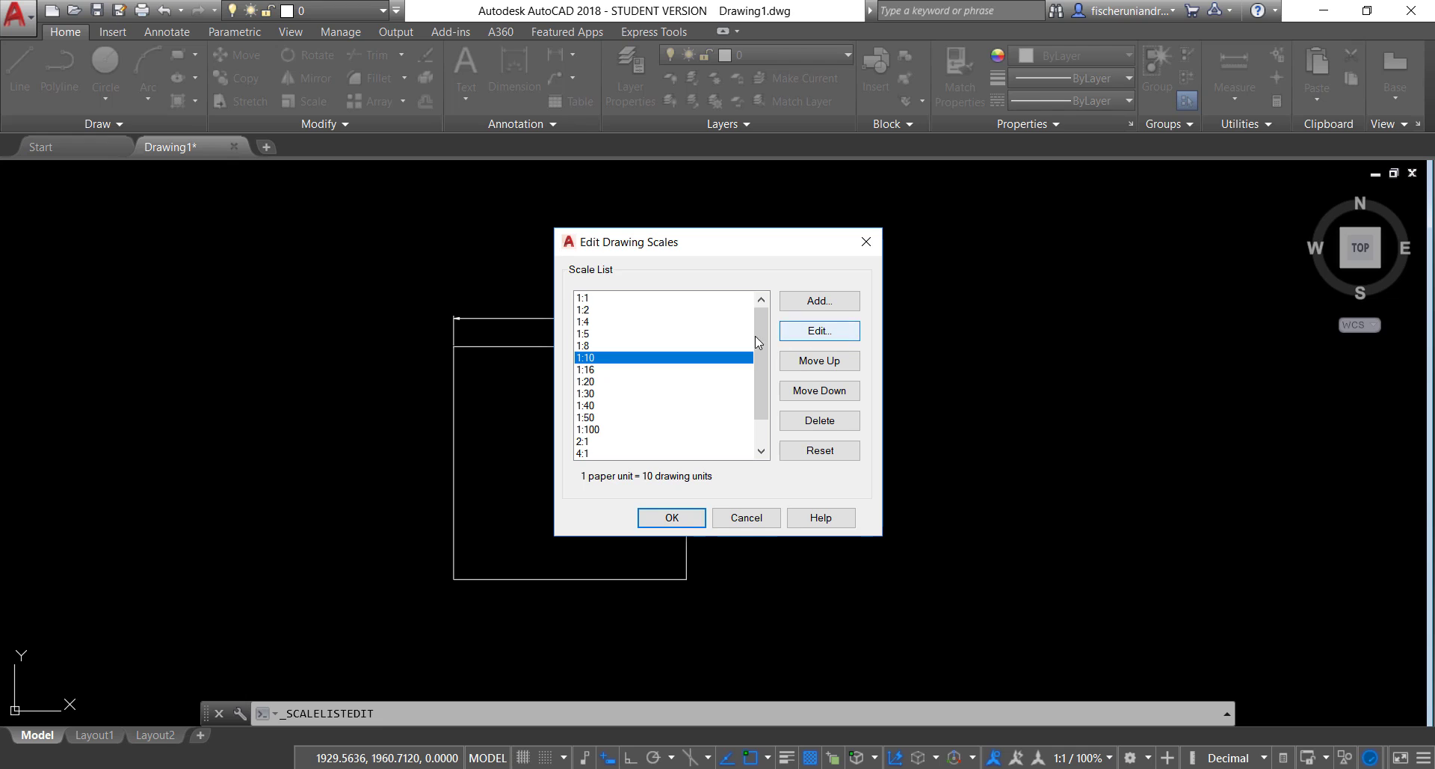
left_click(801, 334)
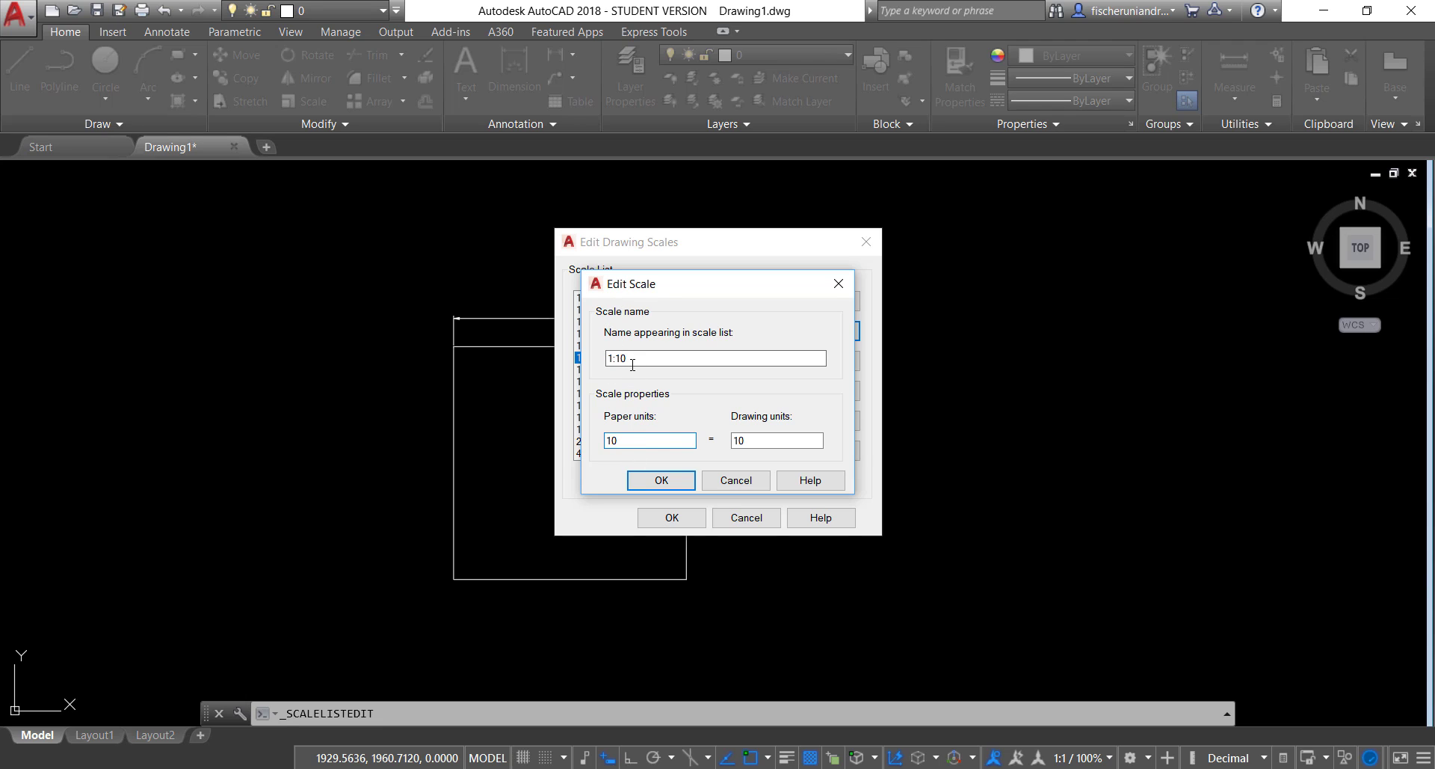
left_click(662, 481)
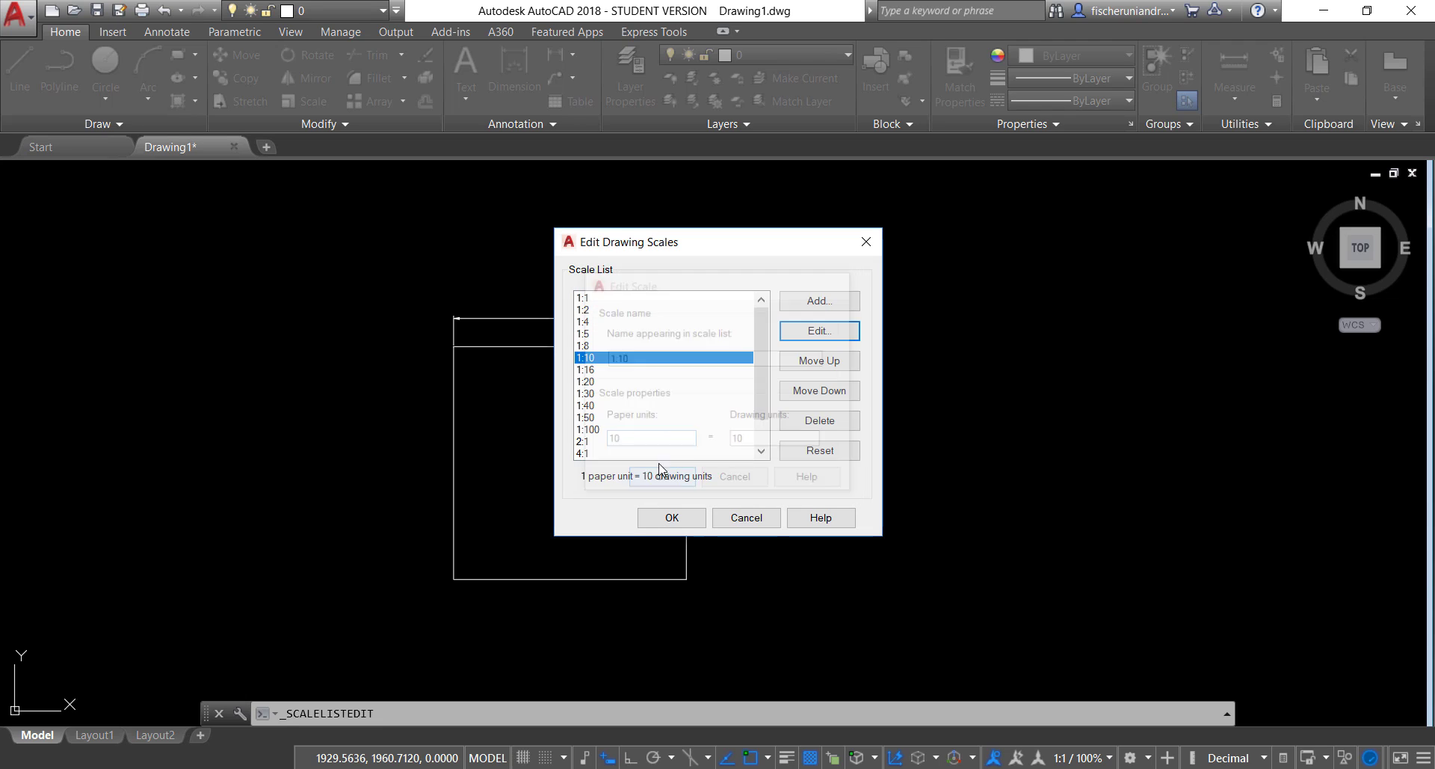
Set the 1:20 scale to 10 paper units equal to 20 drawing units.
left_click(594, 383)
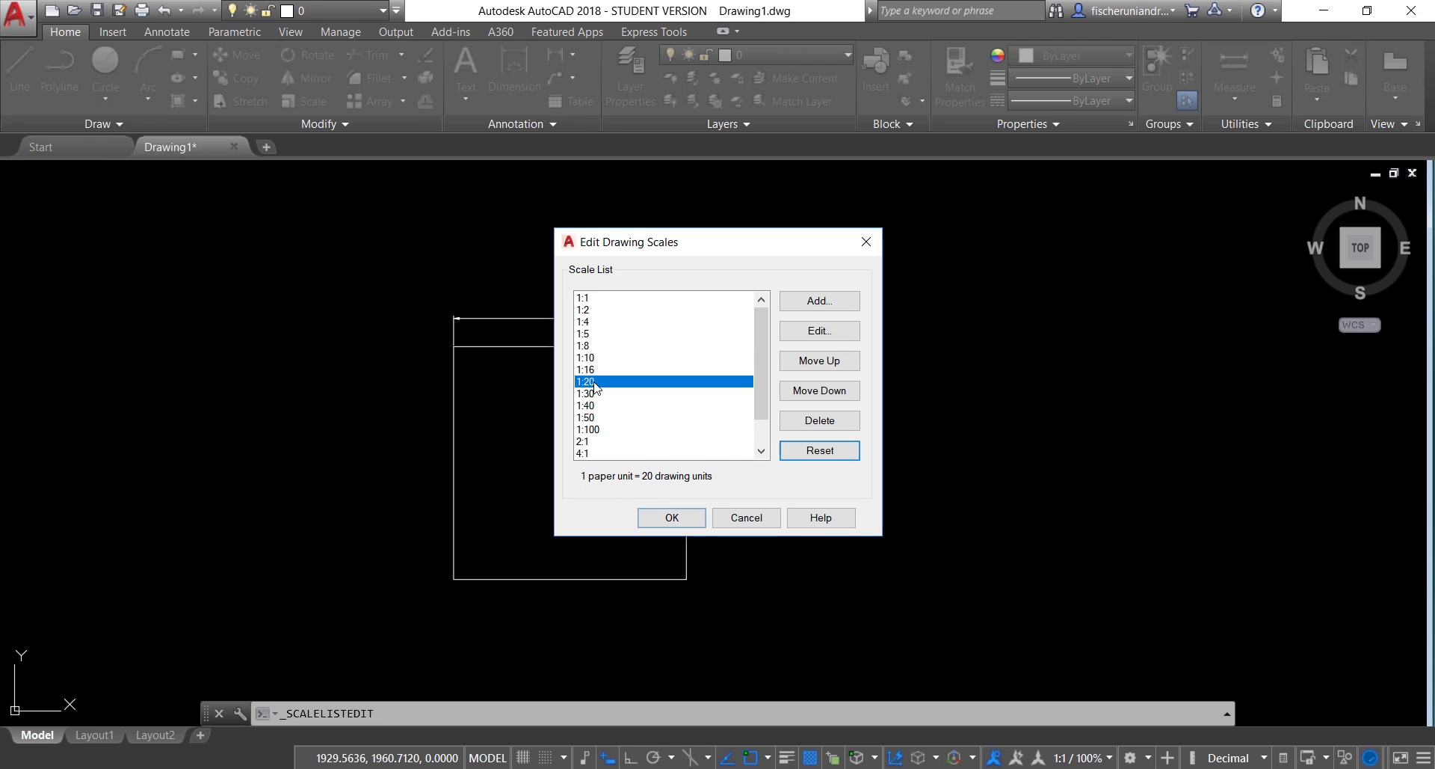
left_click(819, 331)
left_click(627, 441)
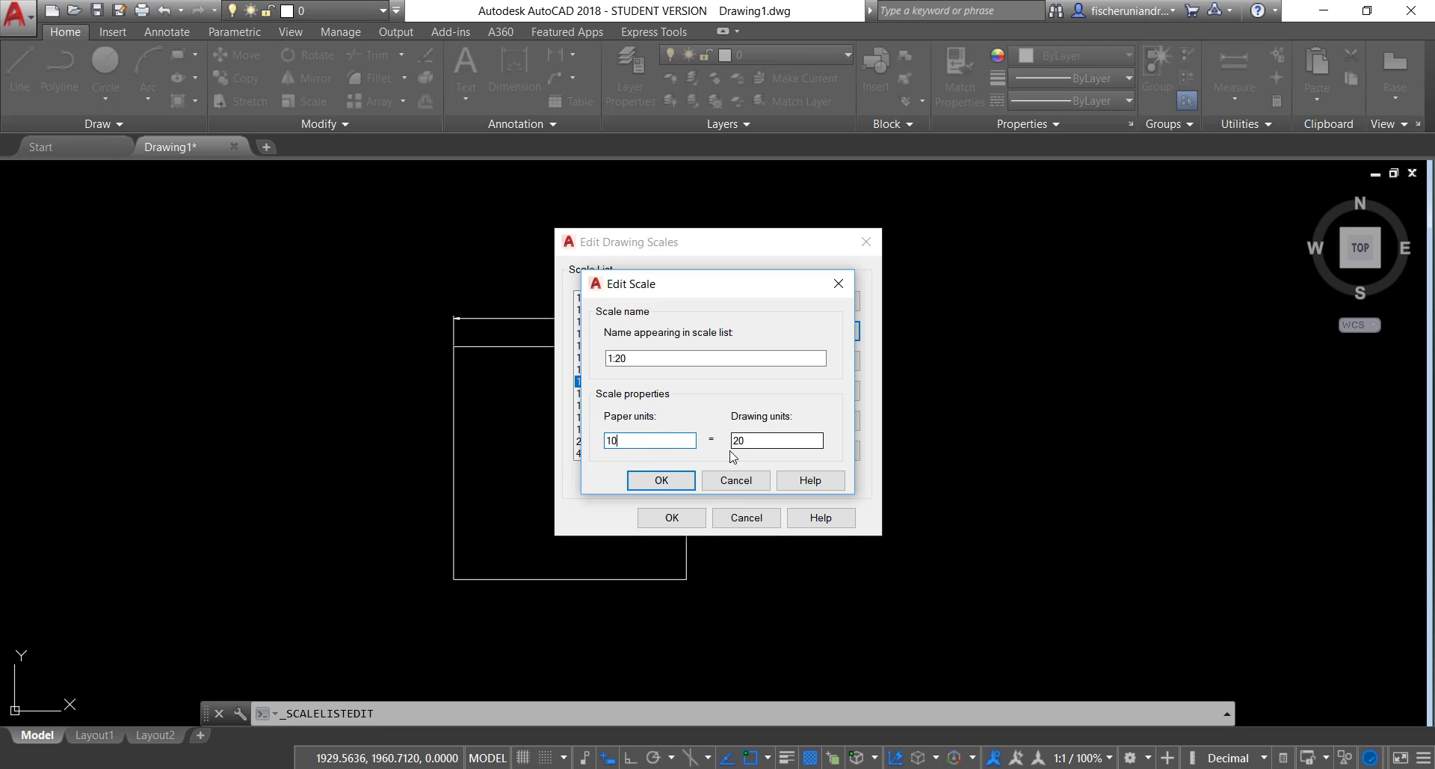
left_click(649, 480)
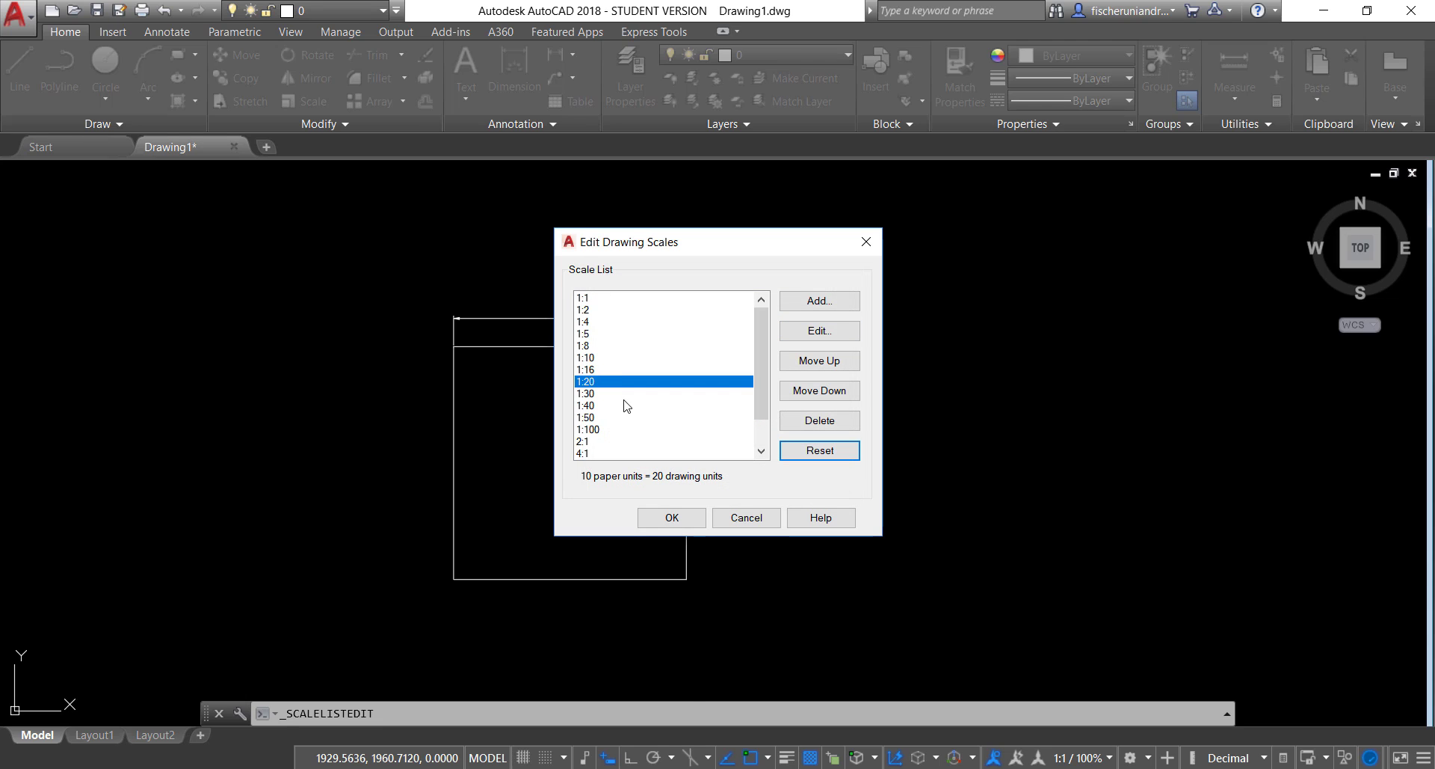
Accept the edited scale list and set the larger left viewport on Layout1 to the 1:10 scale.
left_click(672, 519)
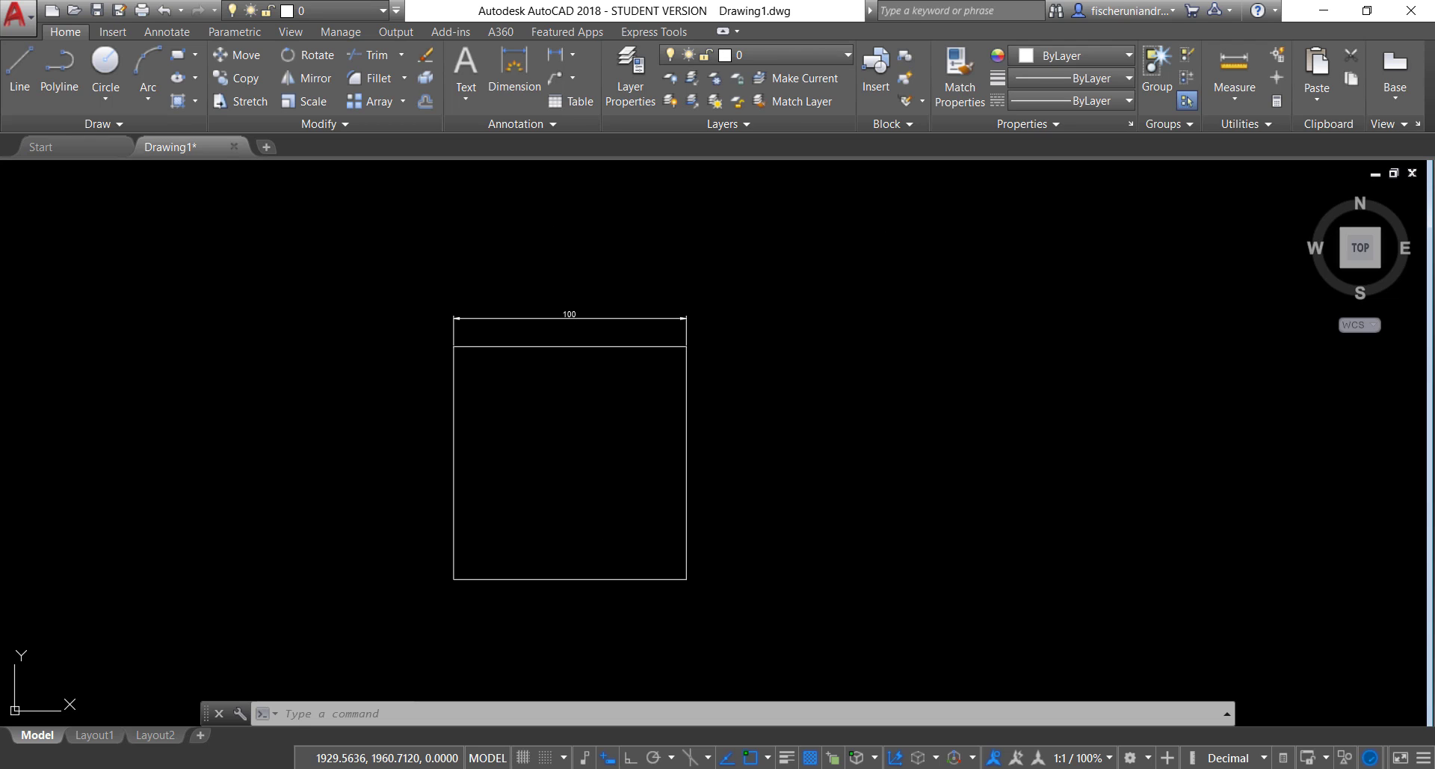
left_click(93, 735)
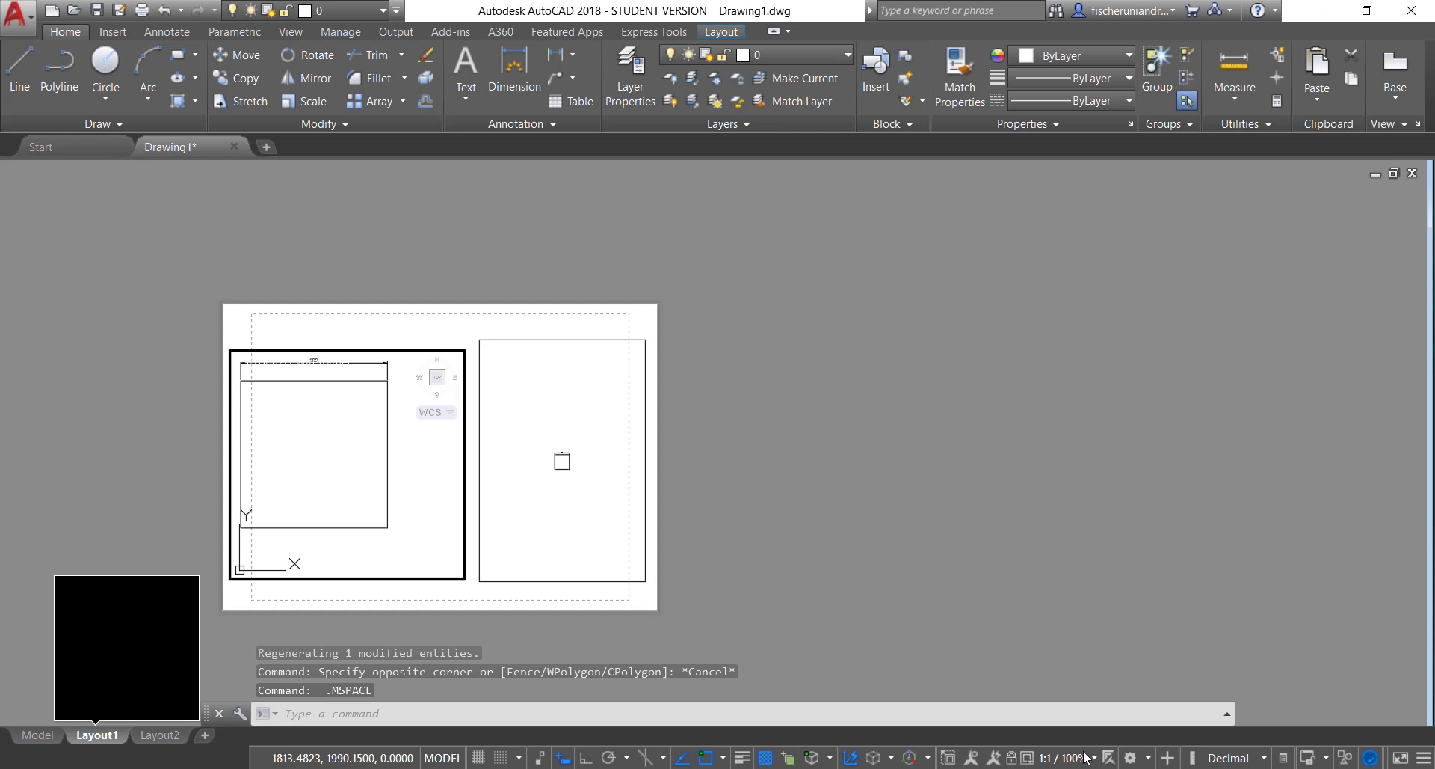
left_click(1056, 759)
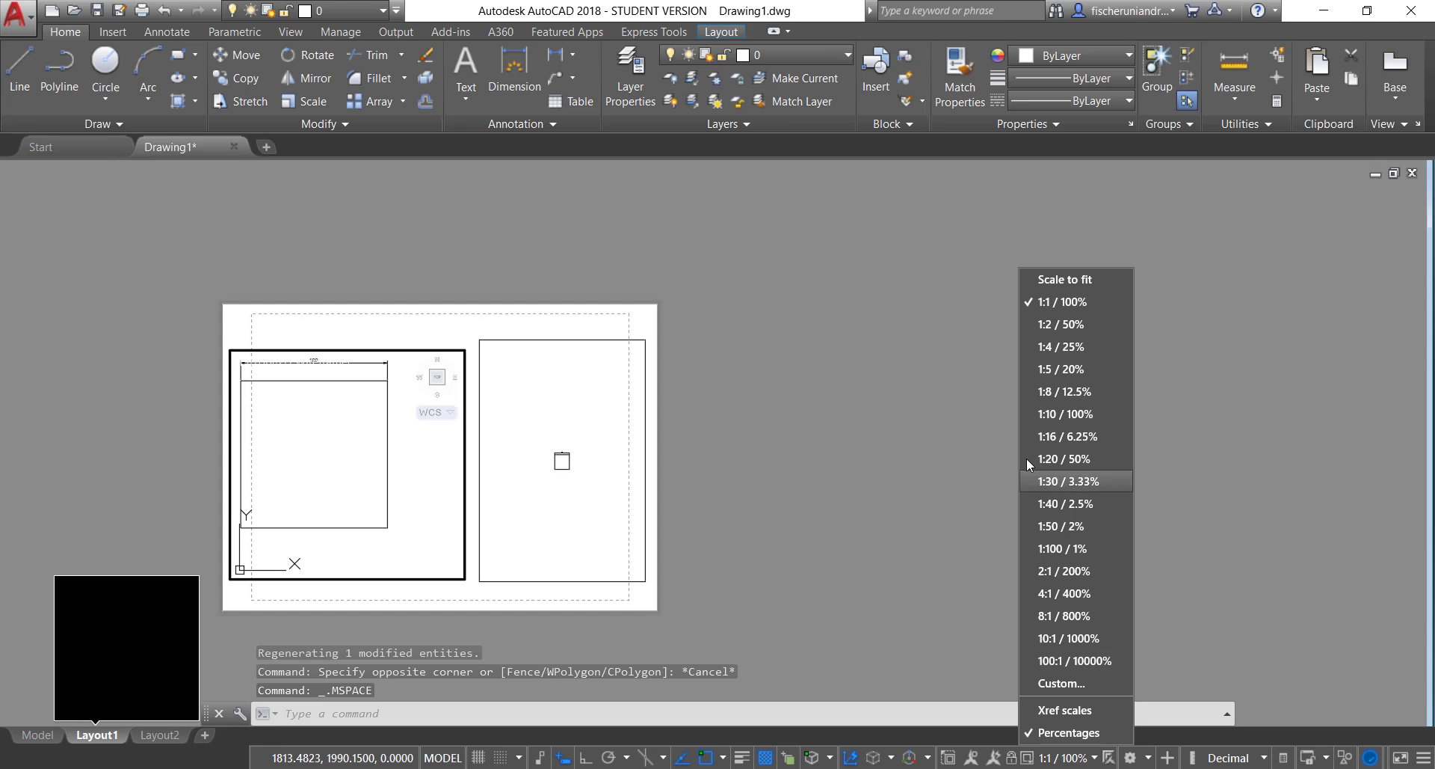
left_click(1059, 414)
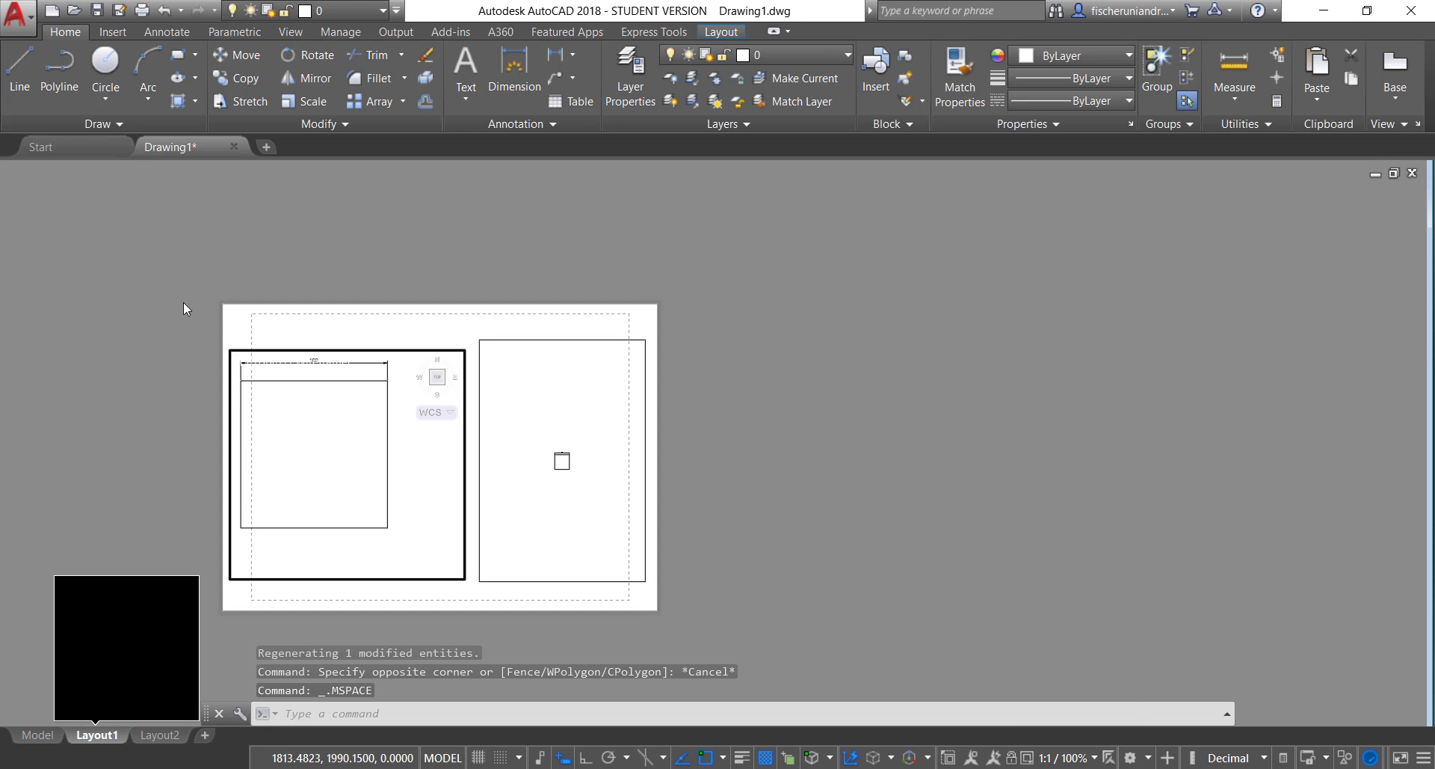
double_click(357, 217)
Set the right viewport on Layout1 to the 1:20 scale and return to paper space.
double_click(554, 480)
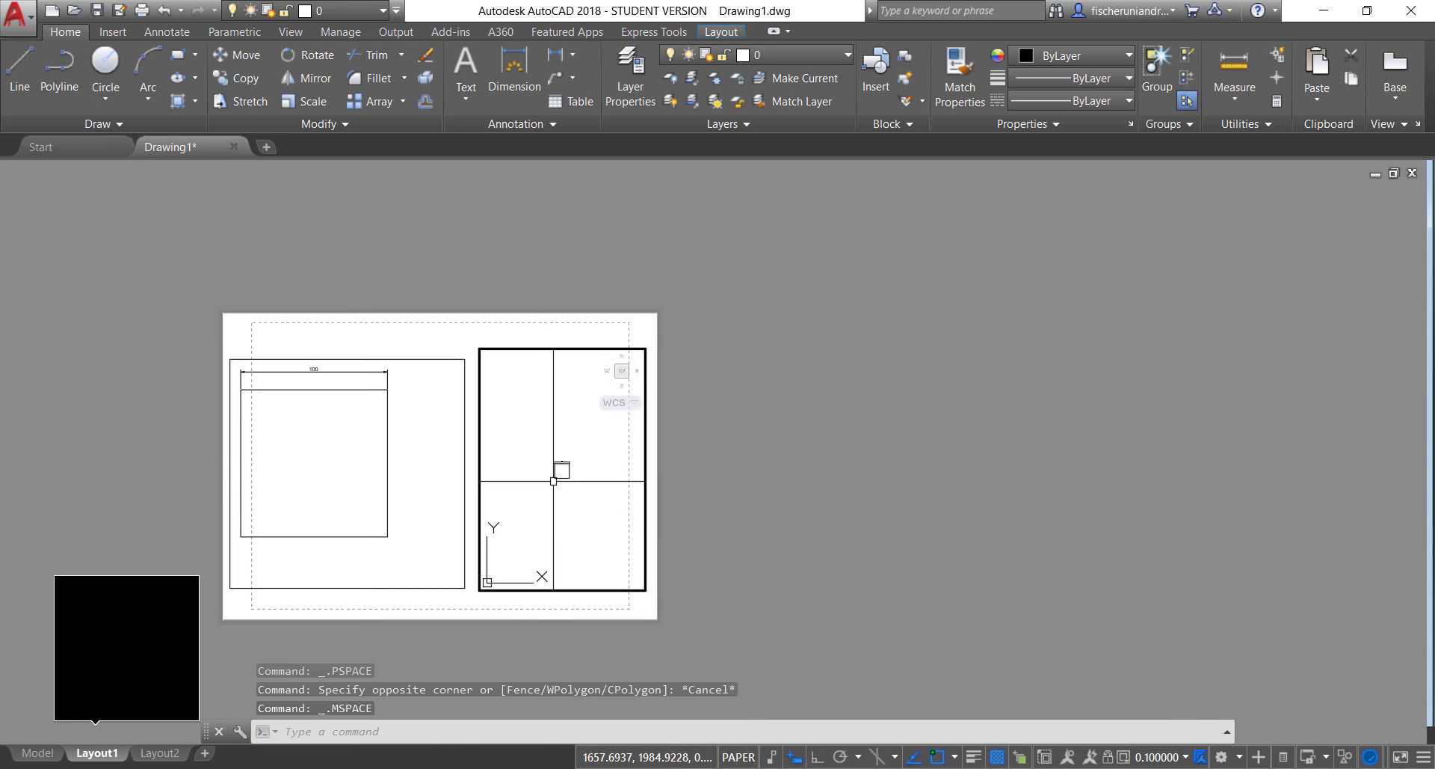
left_click(1047, 759)
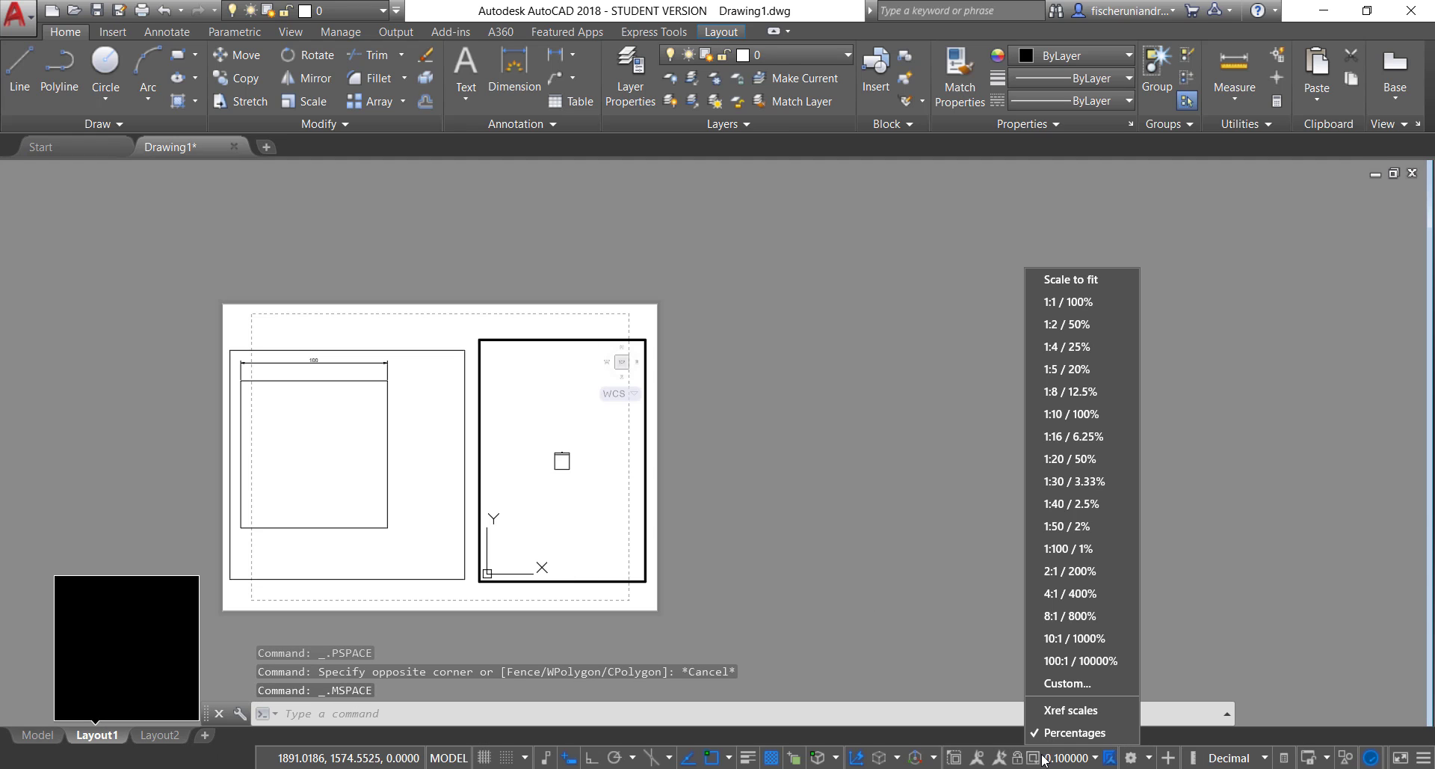
left_click(1069, 441)
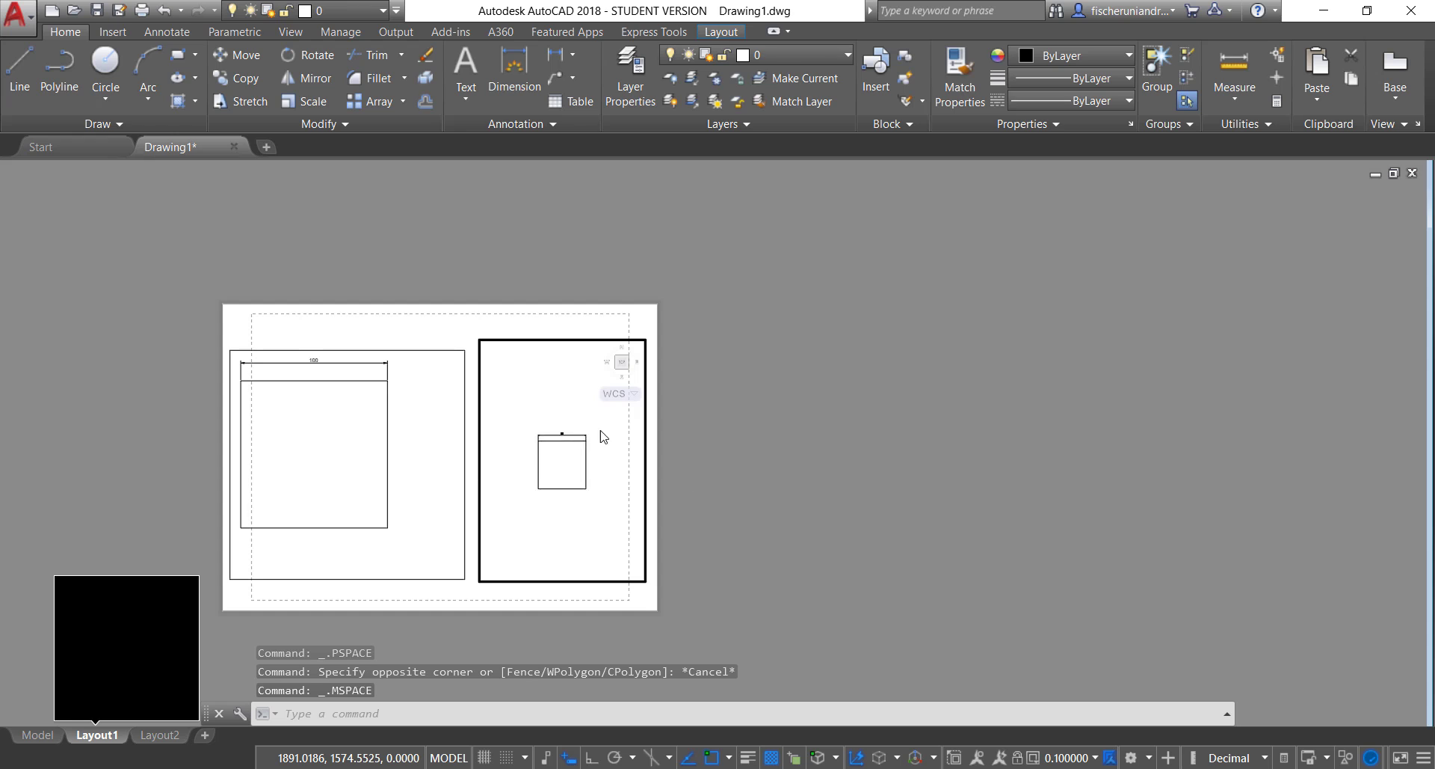
double_click(823, 433)
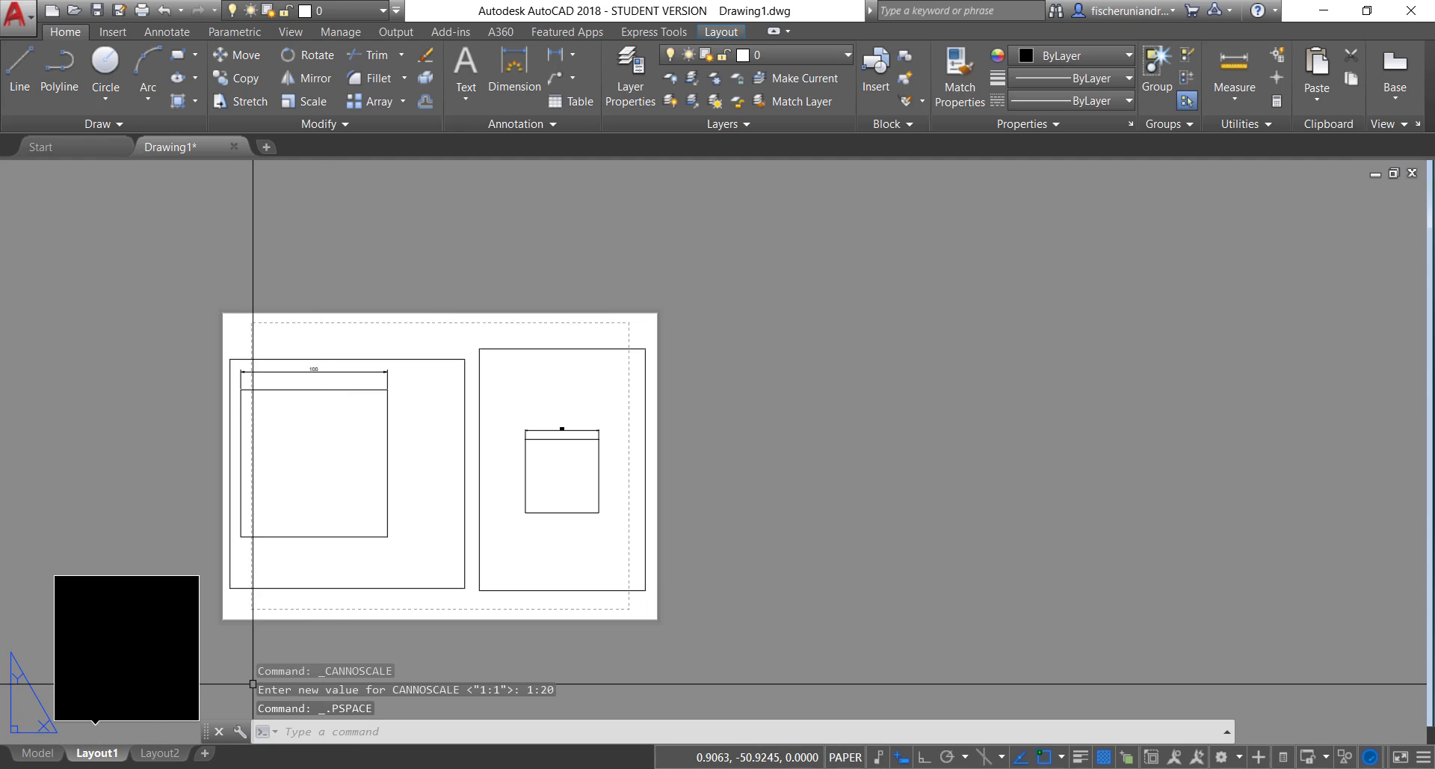
Switch to model space and erase the existing dimension above the square.
left_click(36, 756)
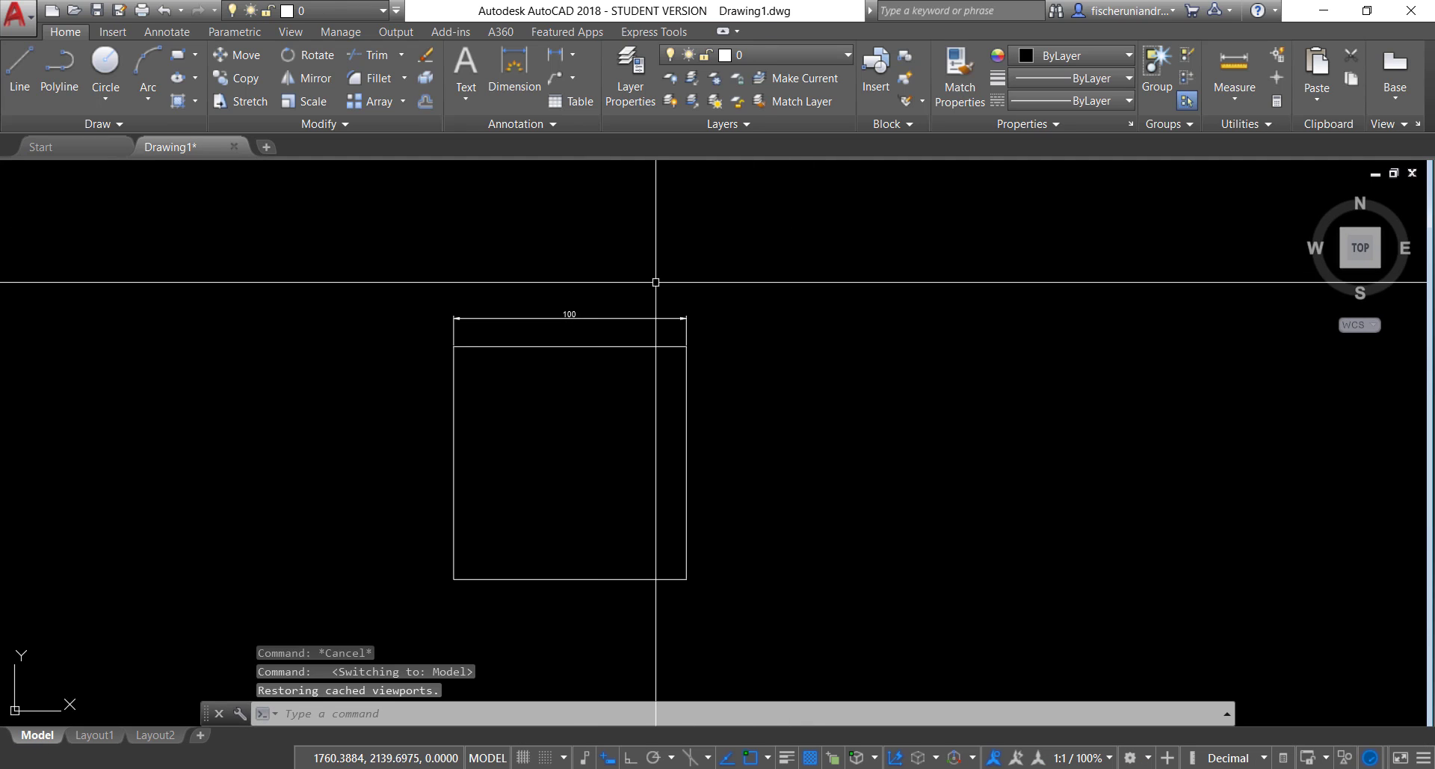
left_click(626, 332)
left_click(513, 234)
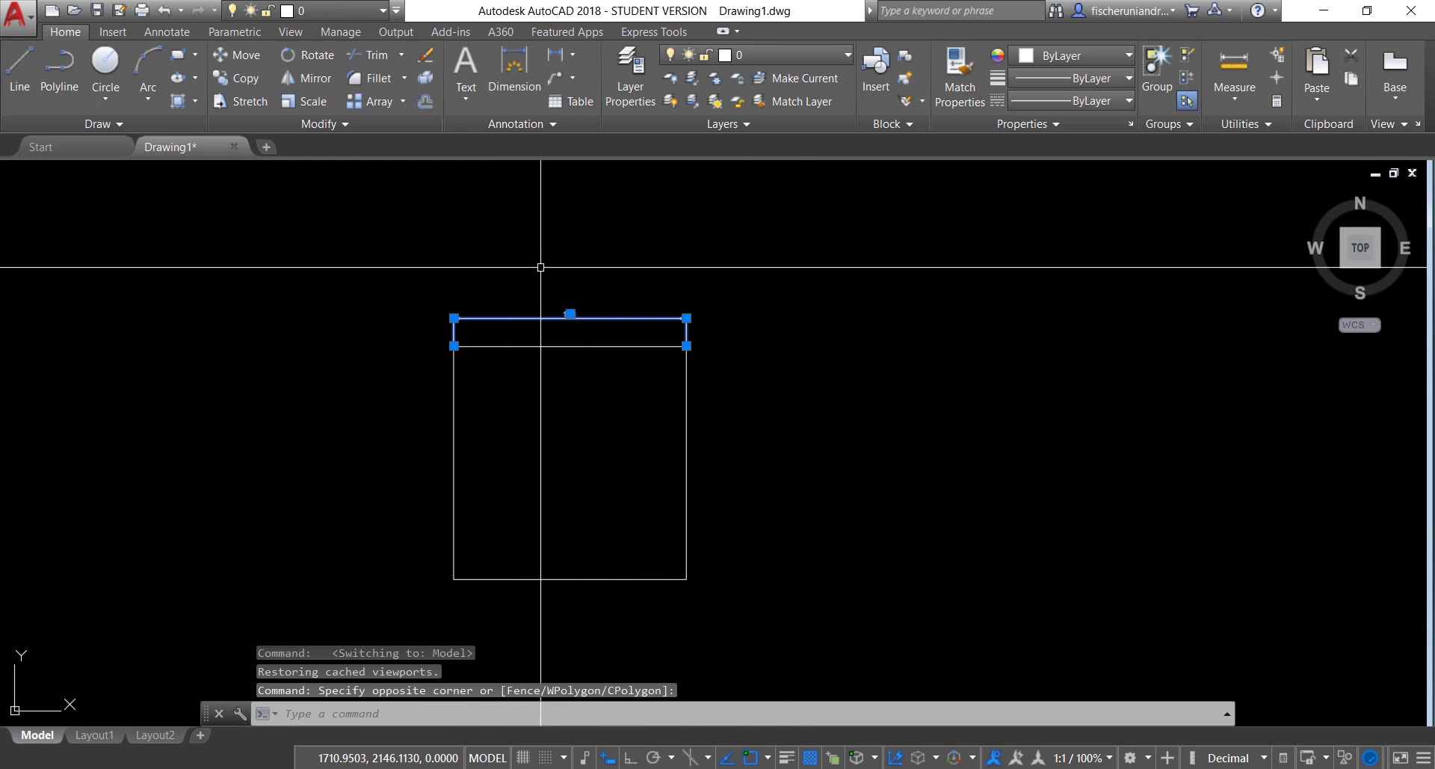
key("Delete")
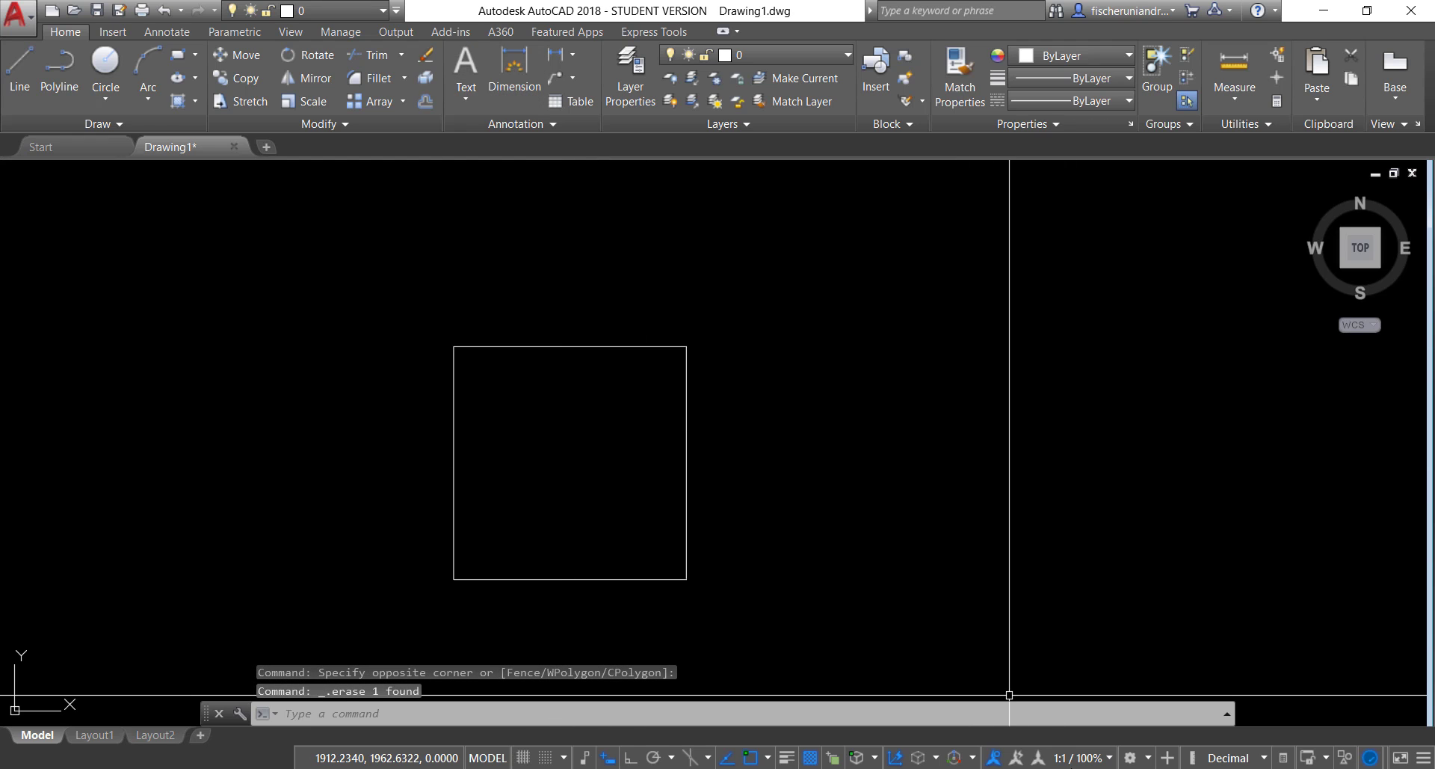
Set the model-space annotation scale to 1:10.
left_click(1067, 758)
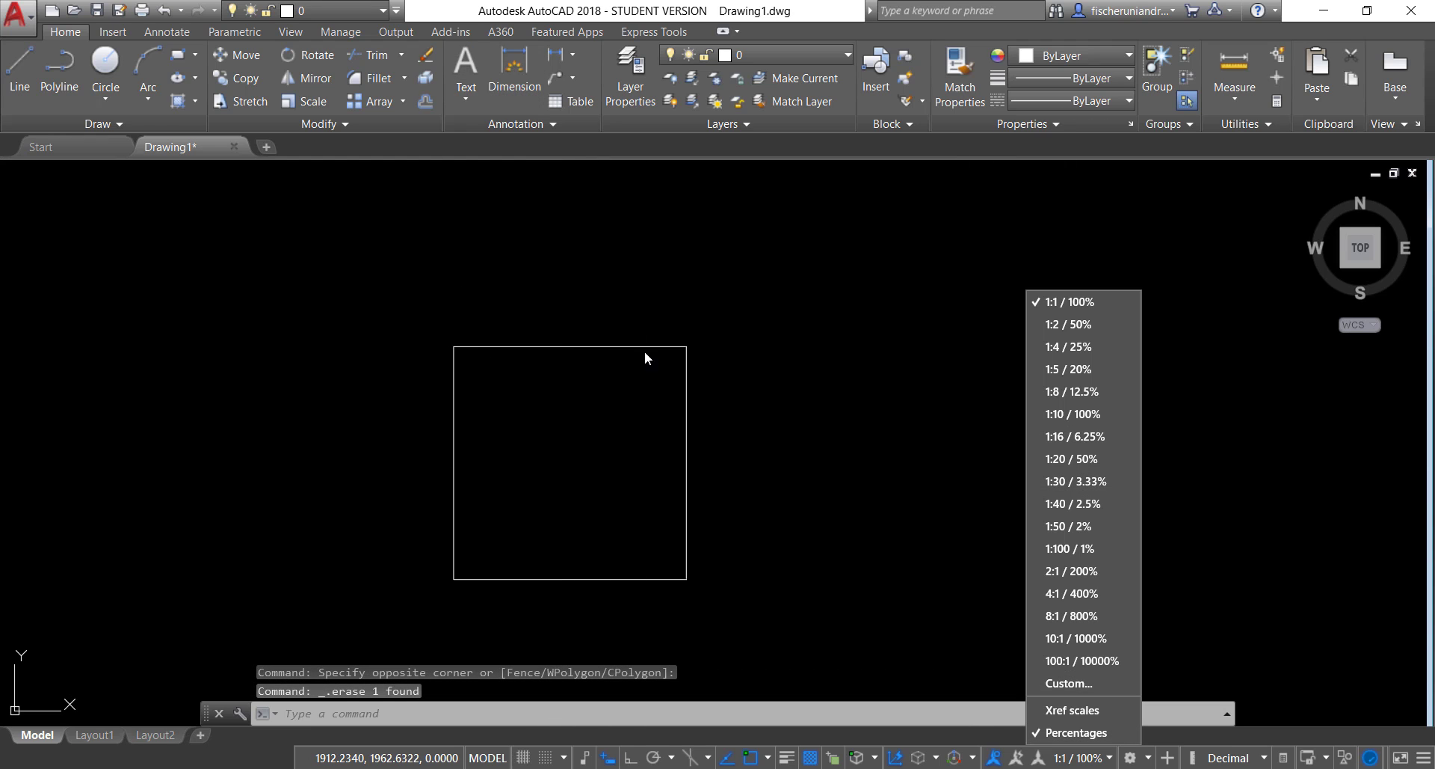
left_click(555, 266)
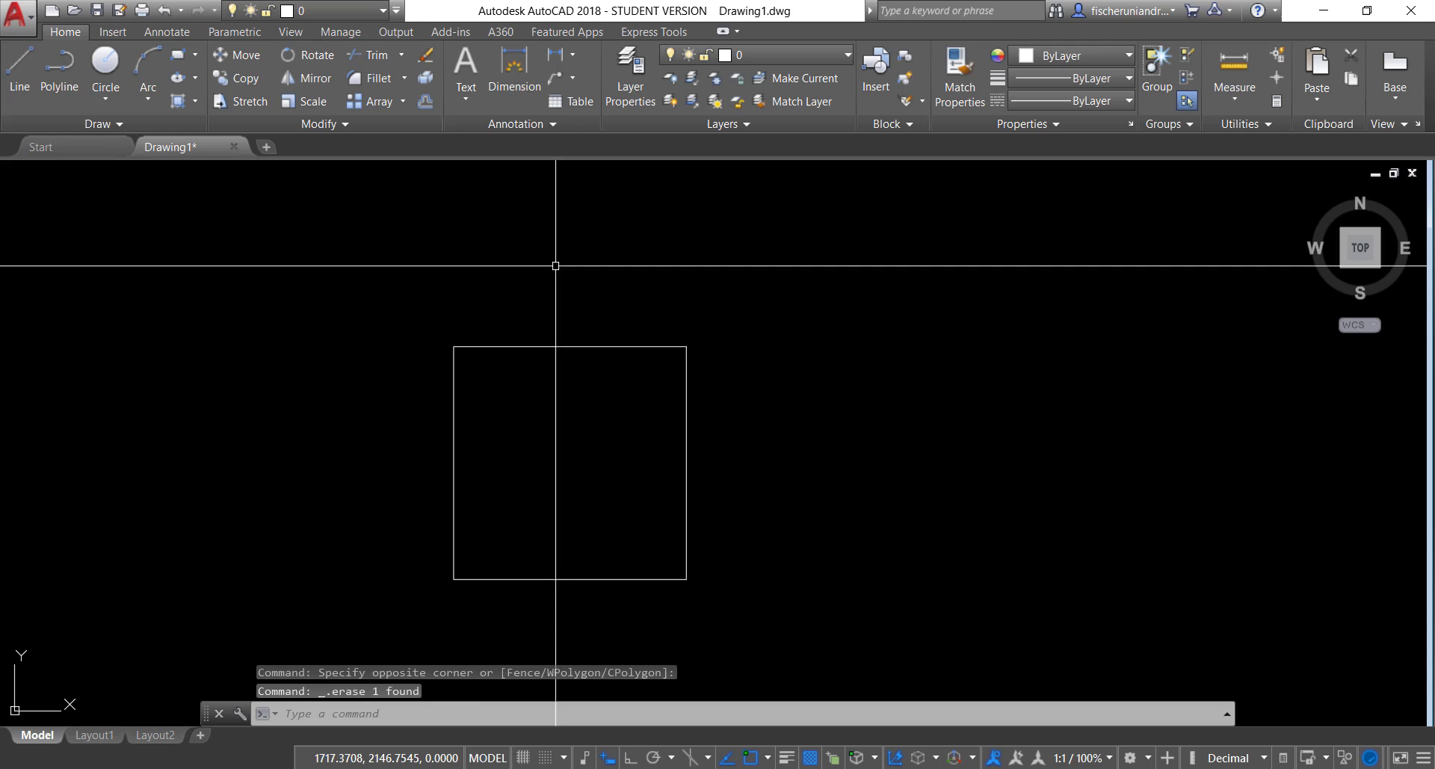
left_click(1070, 757)
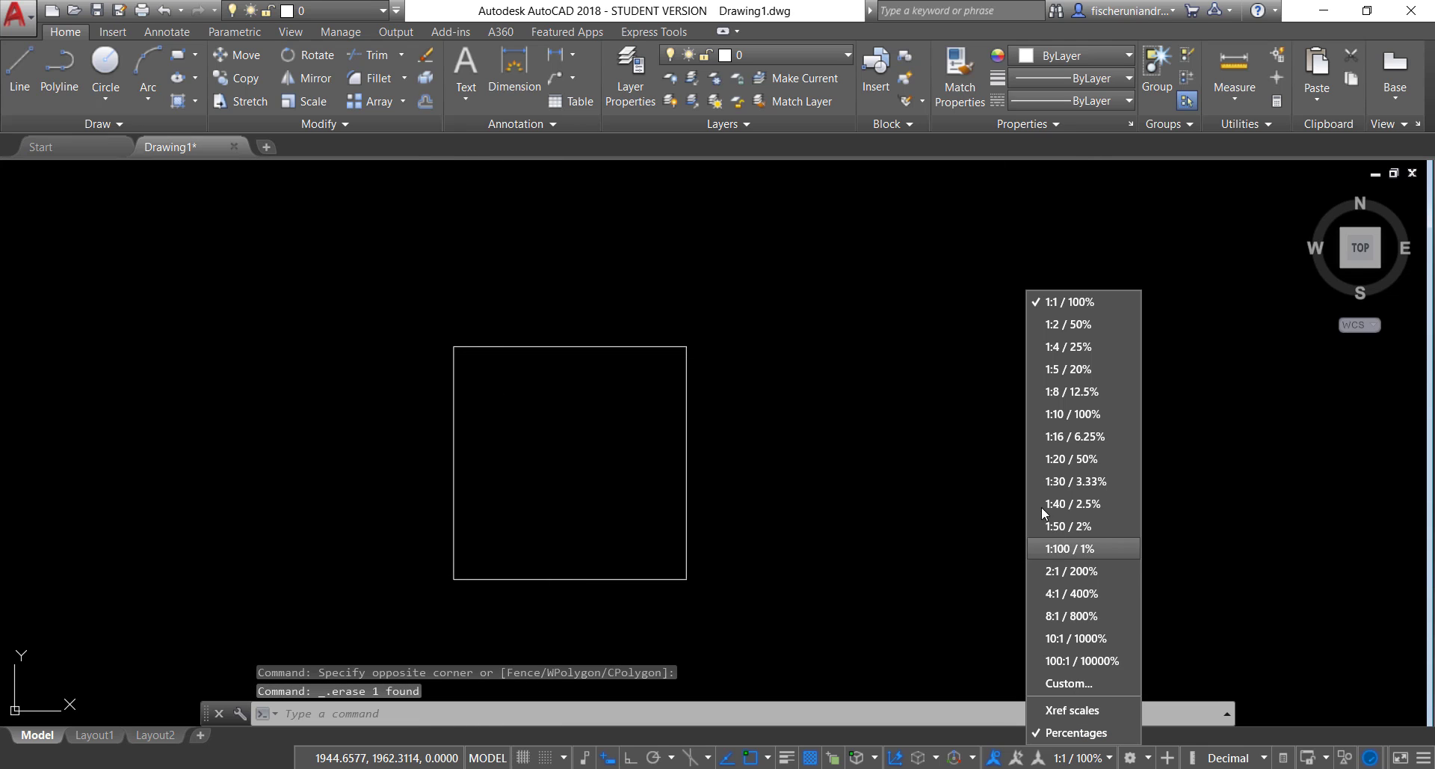
left_click(1065, 411)
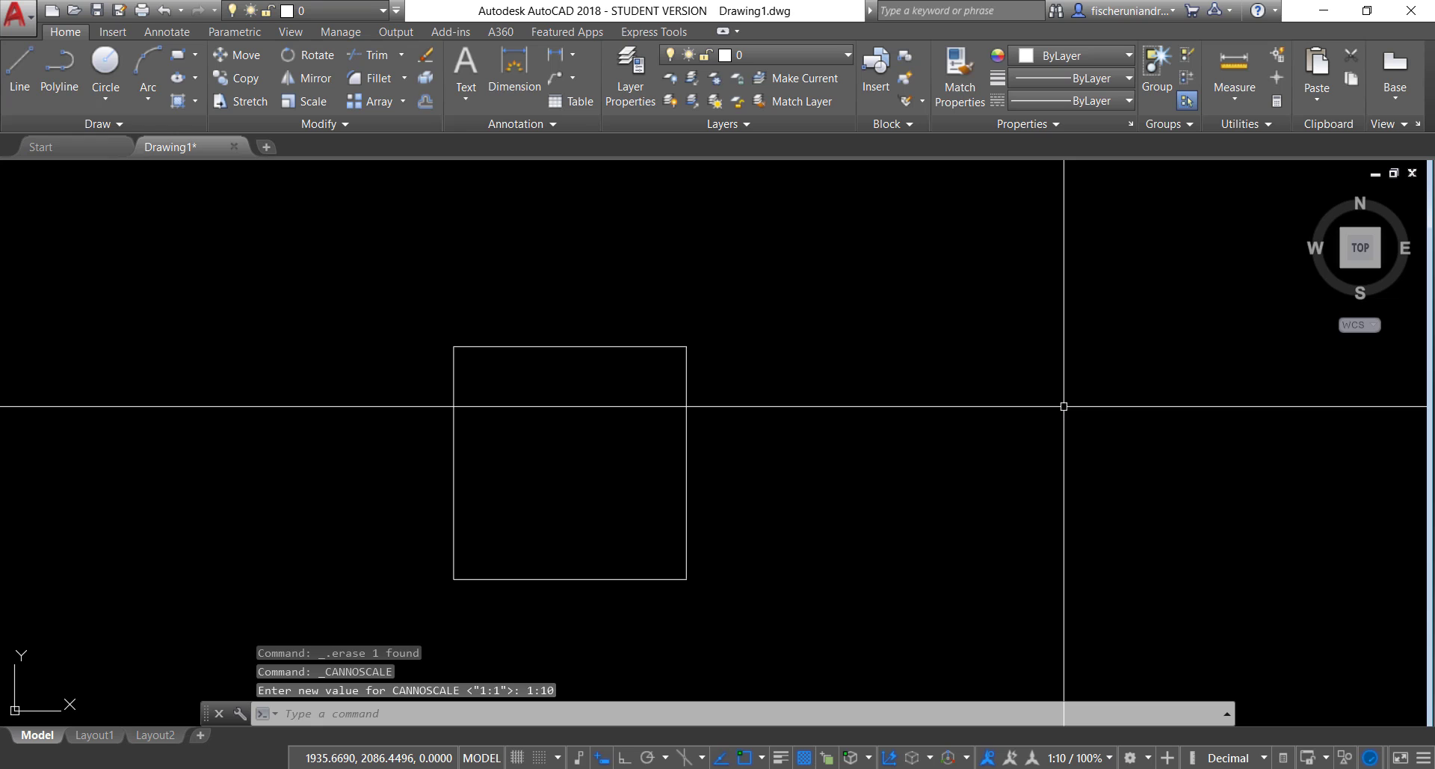
Try to choose the Annotative dimension style and dimension the square's upper edge, with the dimension line above it.
left_click(512, 71)
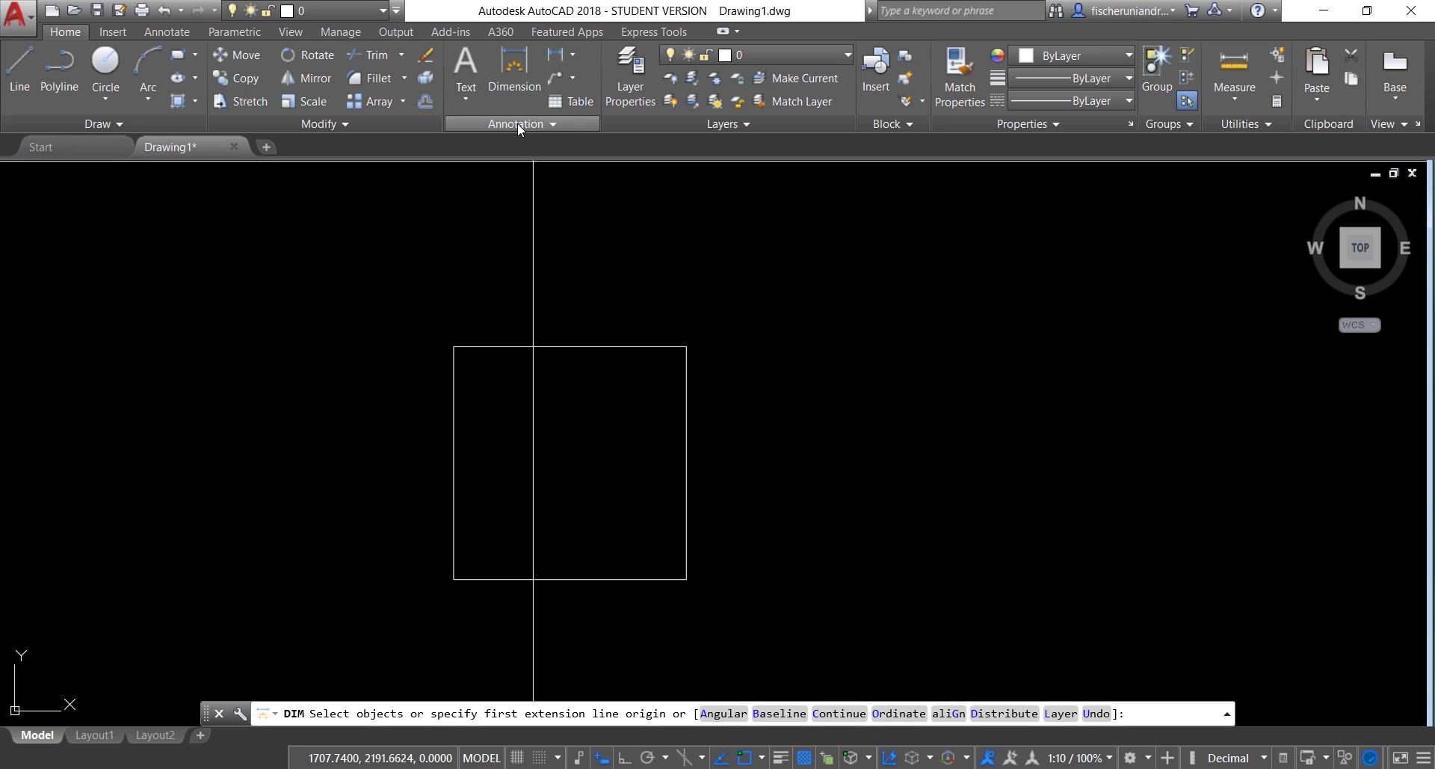
left_click(554, 124)
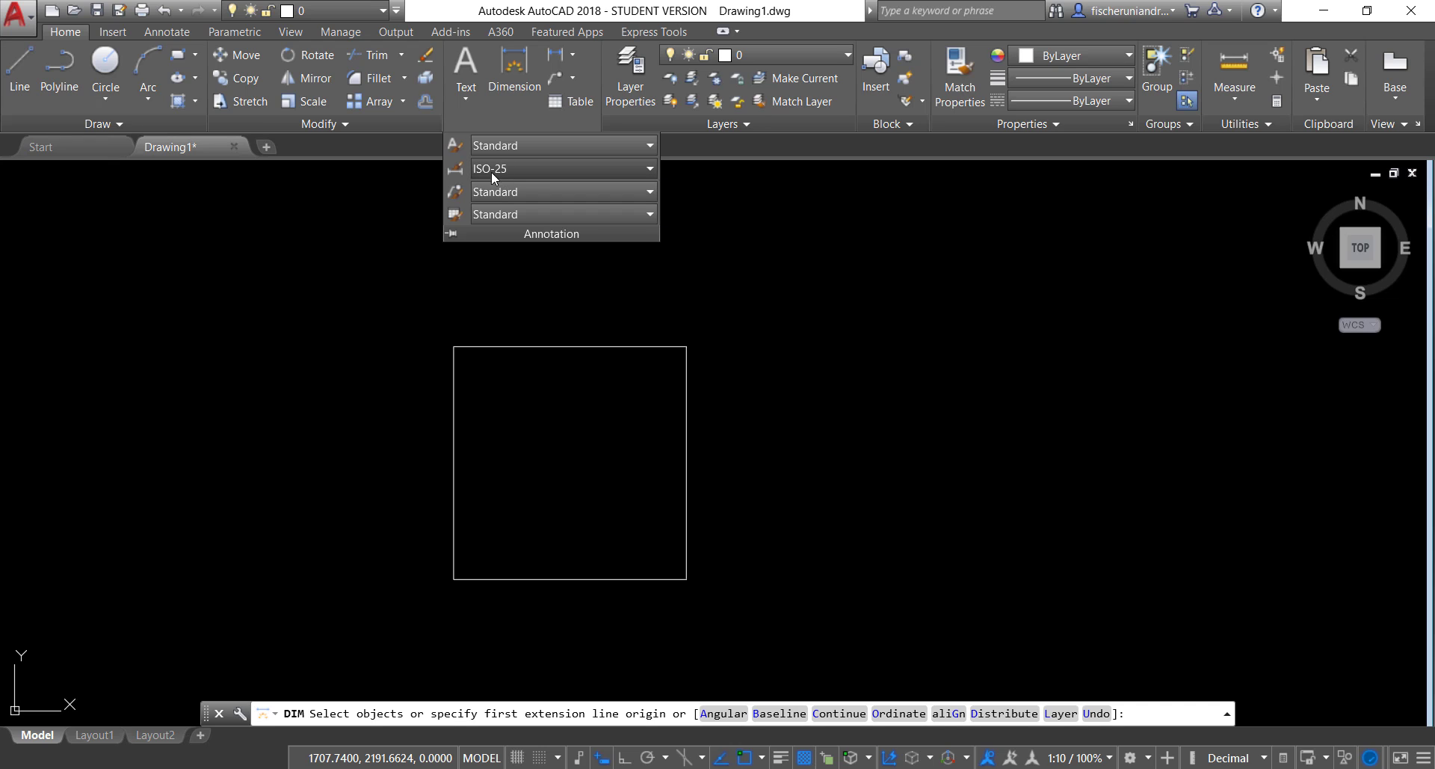
left_click(650, 170)
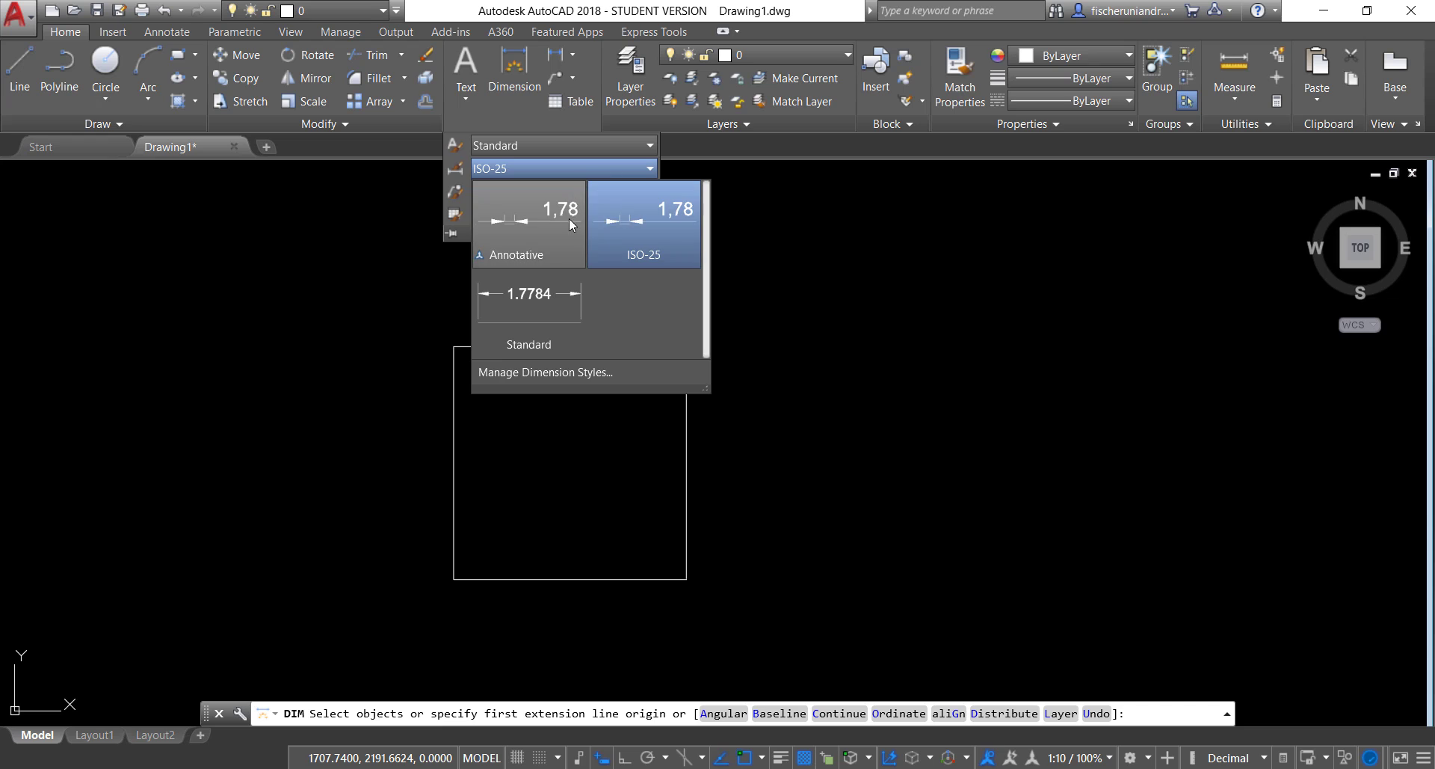
left_click(511, 237)
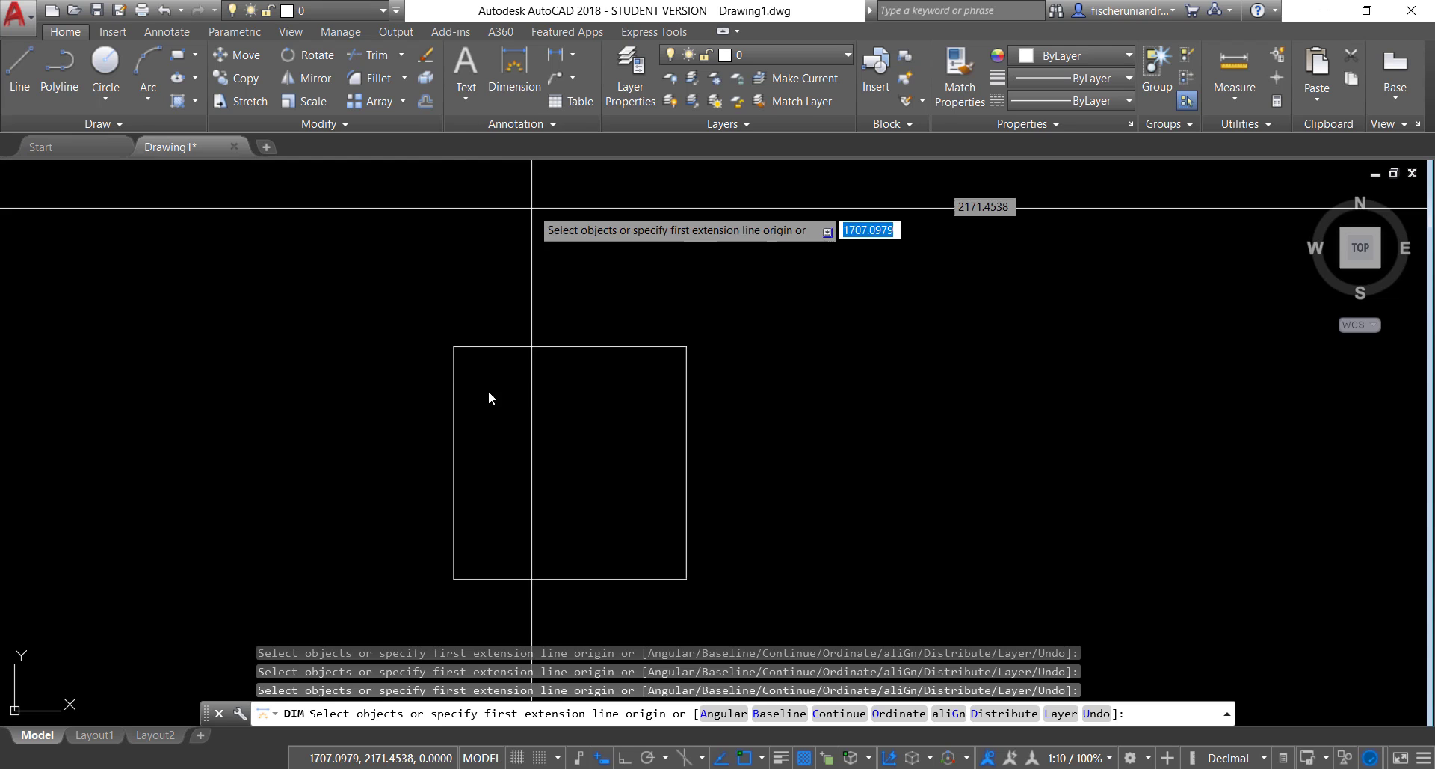
left_click(454, 345)
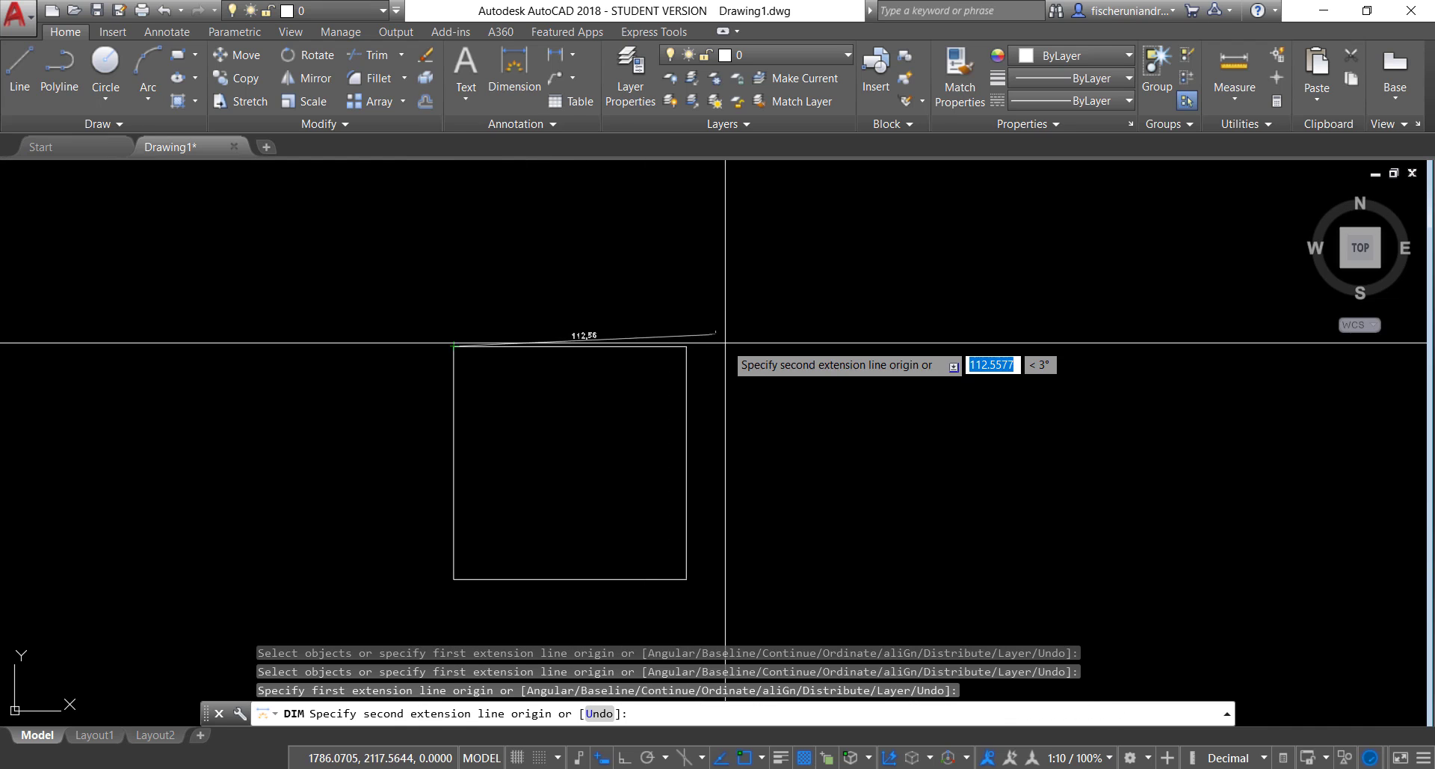
left_click(686, 345)
left_click(662, 299)
key("Escape")
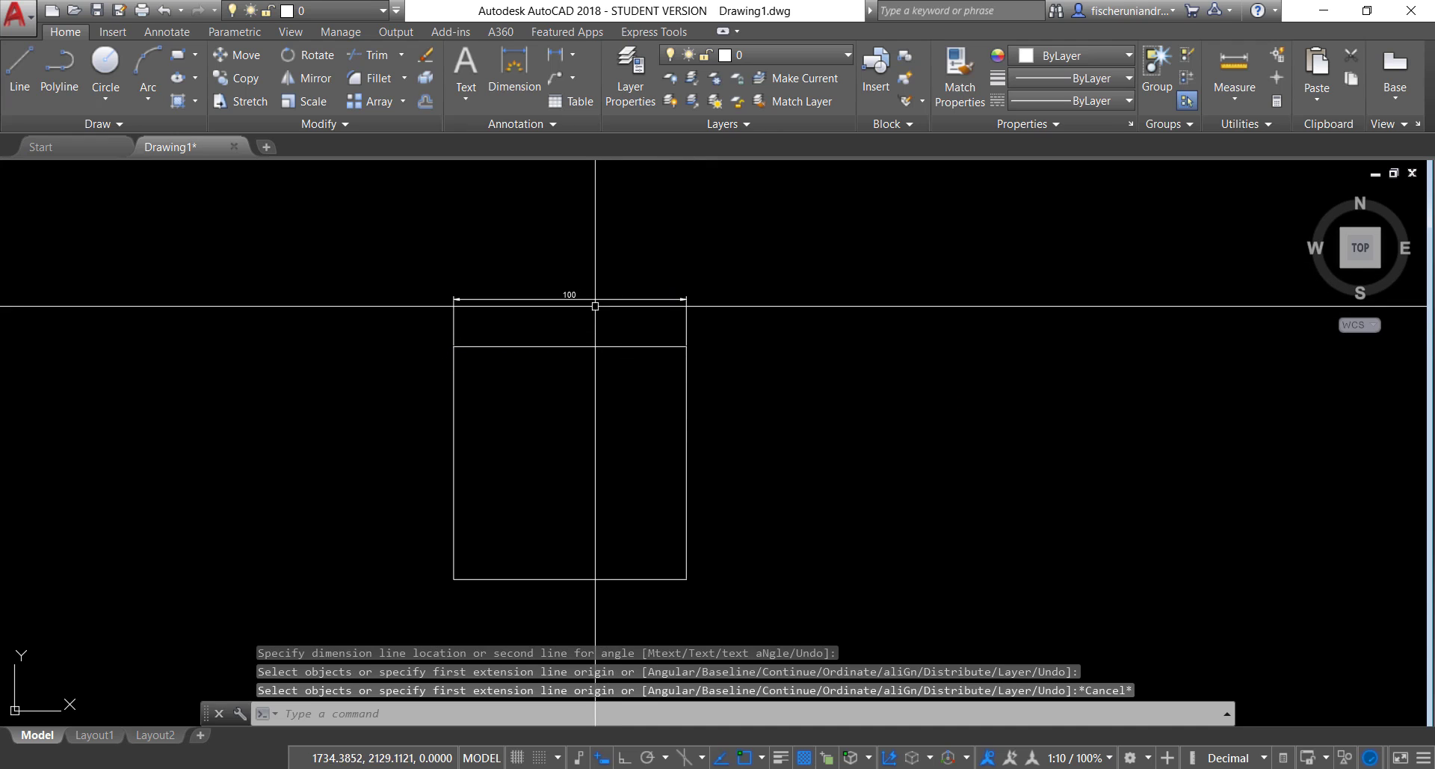
Erase the dimension just placed above the square.
key("Escape")
left_click(587, 299)
key("Escape")
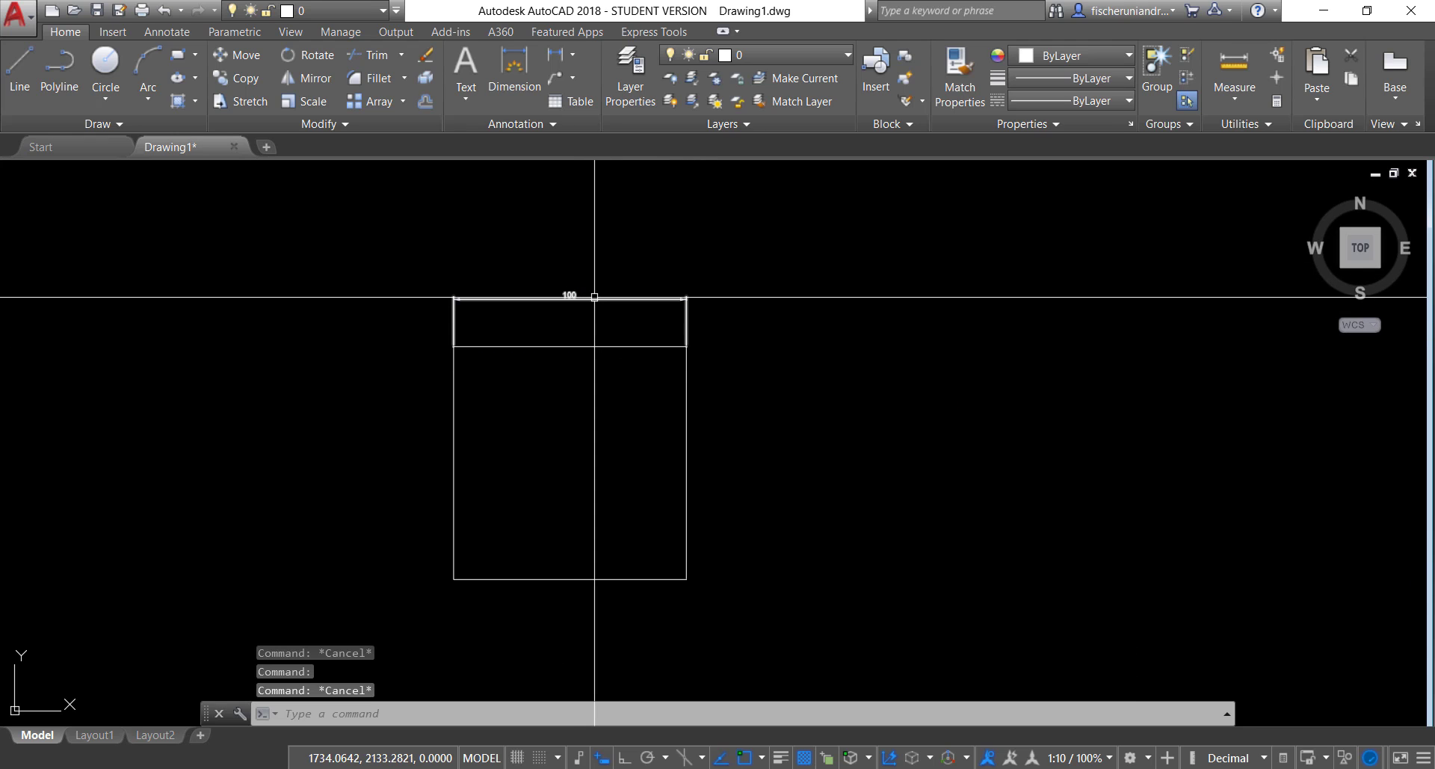
left_click(594, 297)
key("Delete")
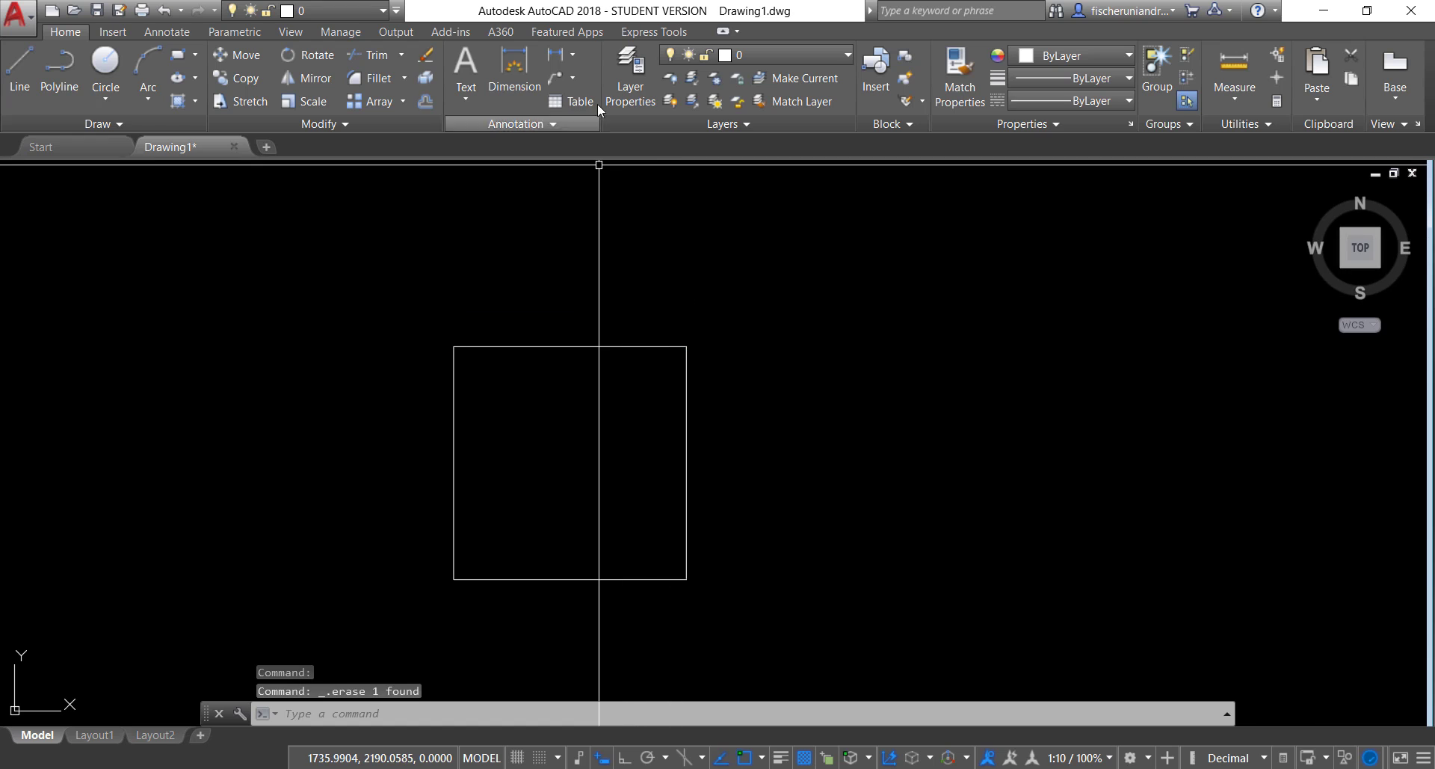
left_click(531, 64)
left_click(535, 129)
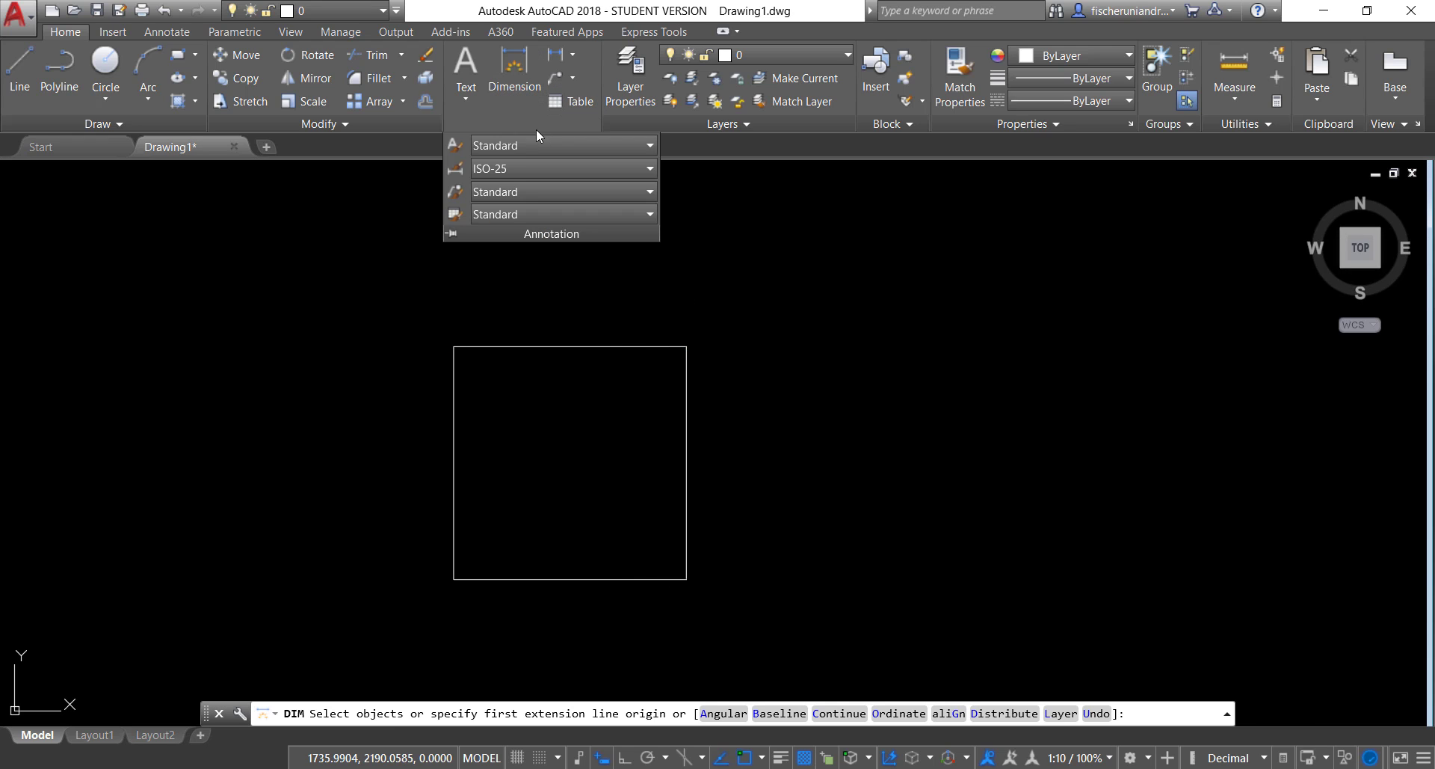
left_click(535, 167)
left_click(599, 164)
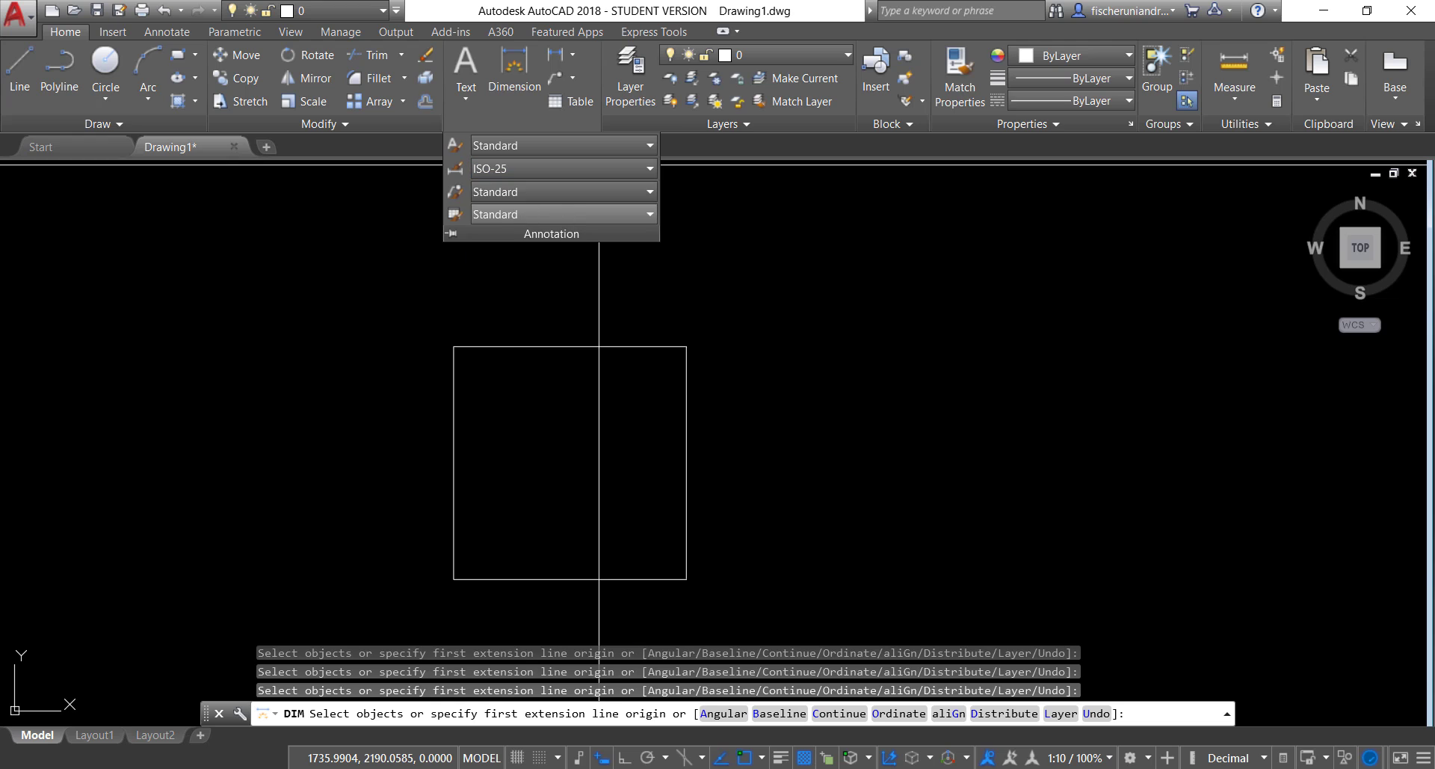
left_click(504, 172)
left_click(504, 173)
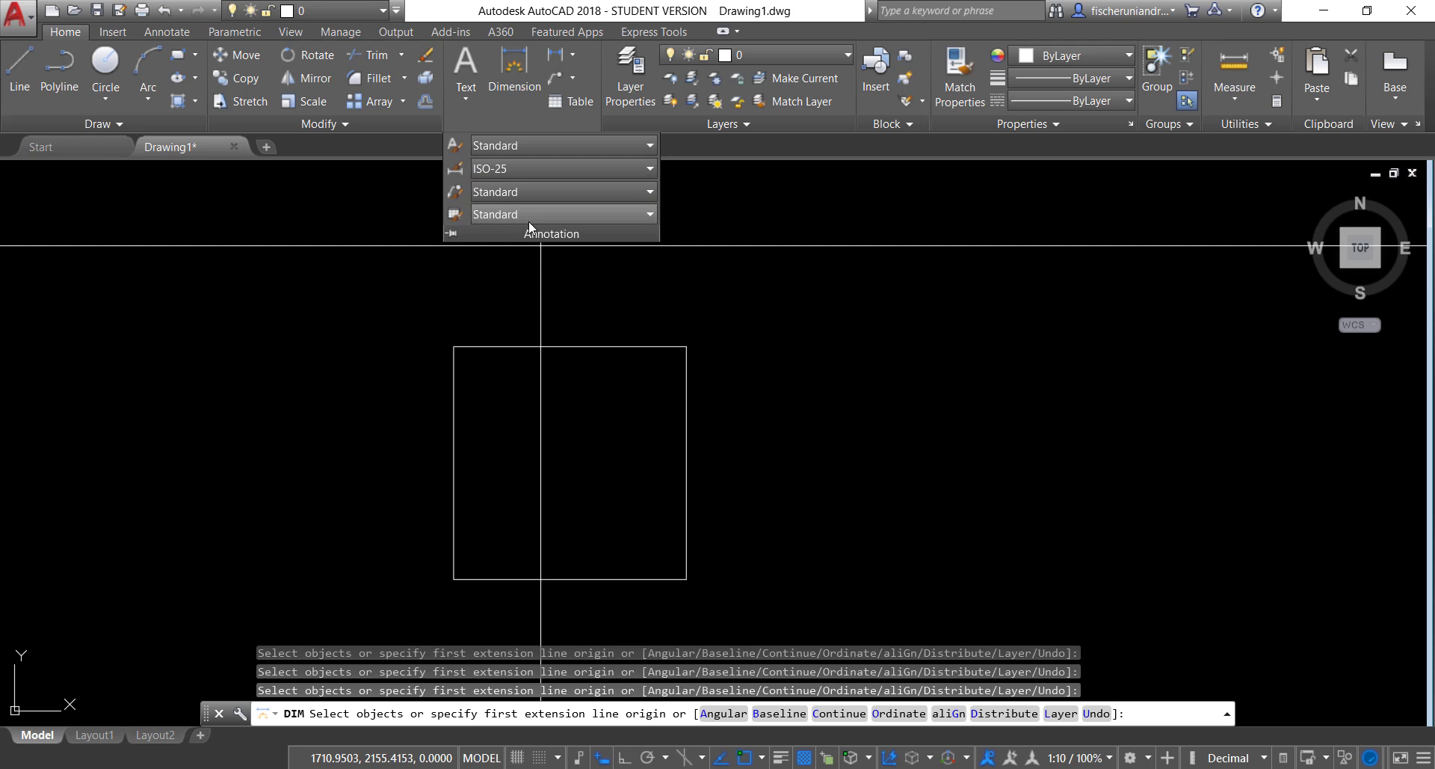
key("Escape")
key("Escape")
Make Annotative the current dimension style.
left_click(521, 122)
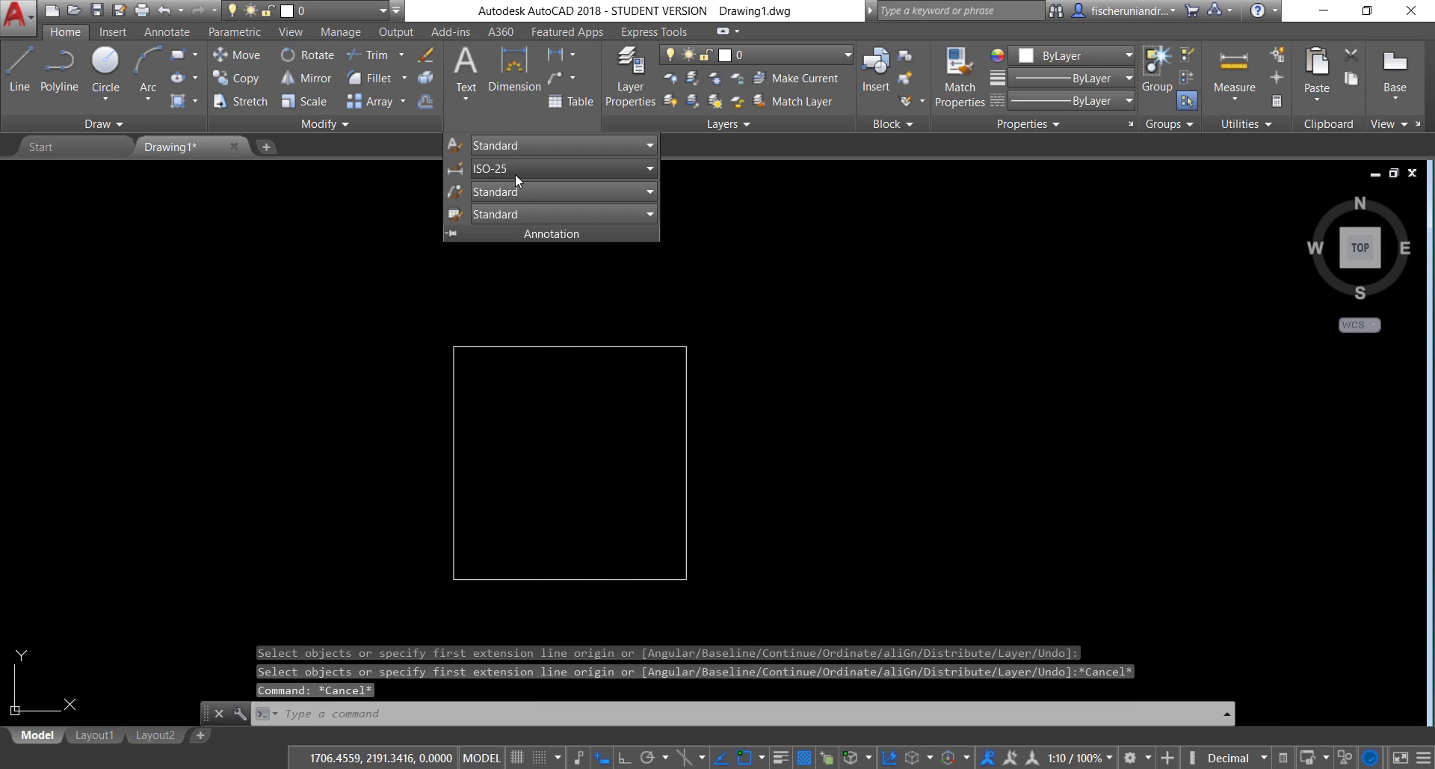
left_click(515, 171)
left_click(497, 220)
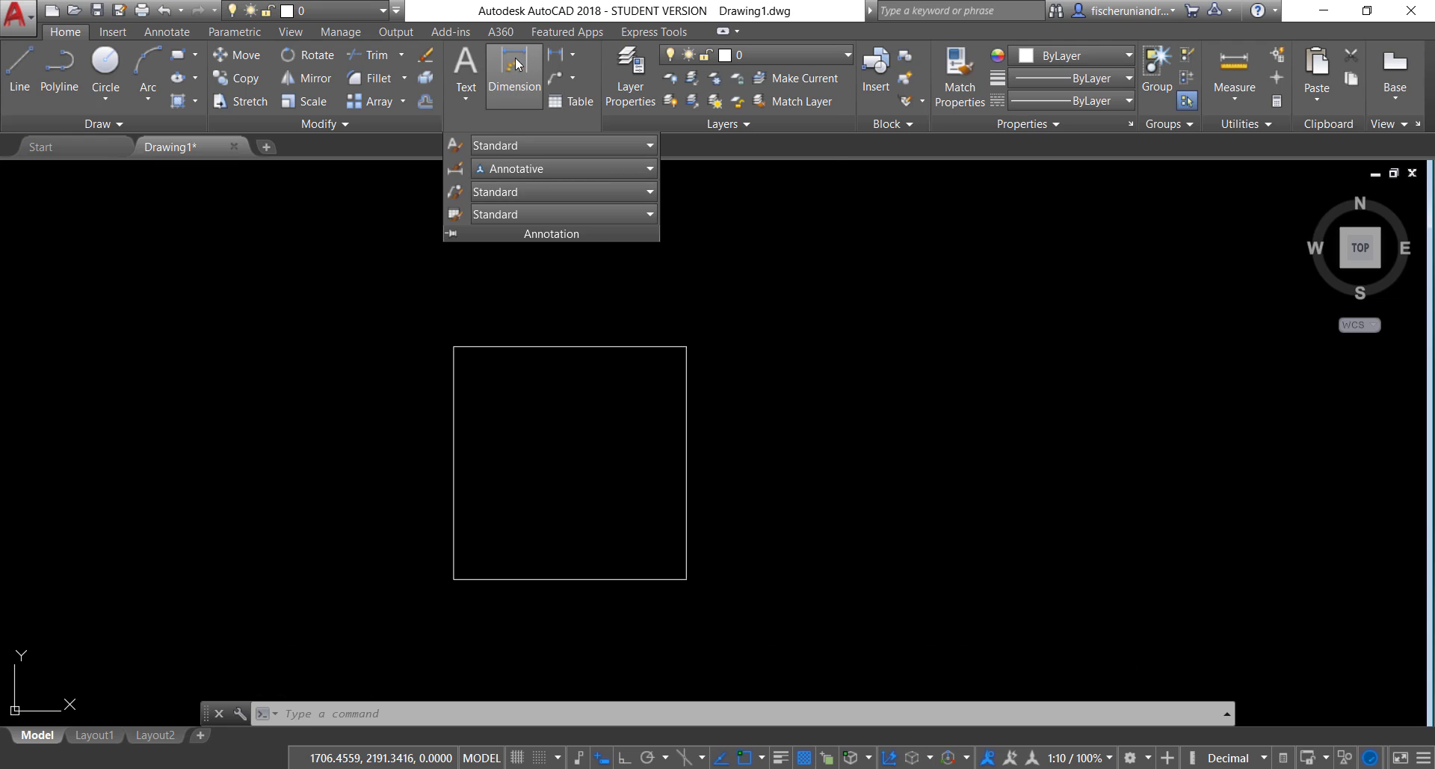
key("Escape")
key("Escape")
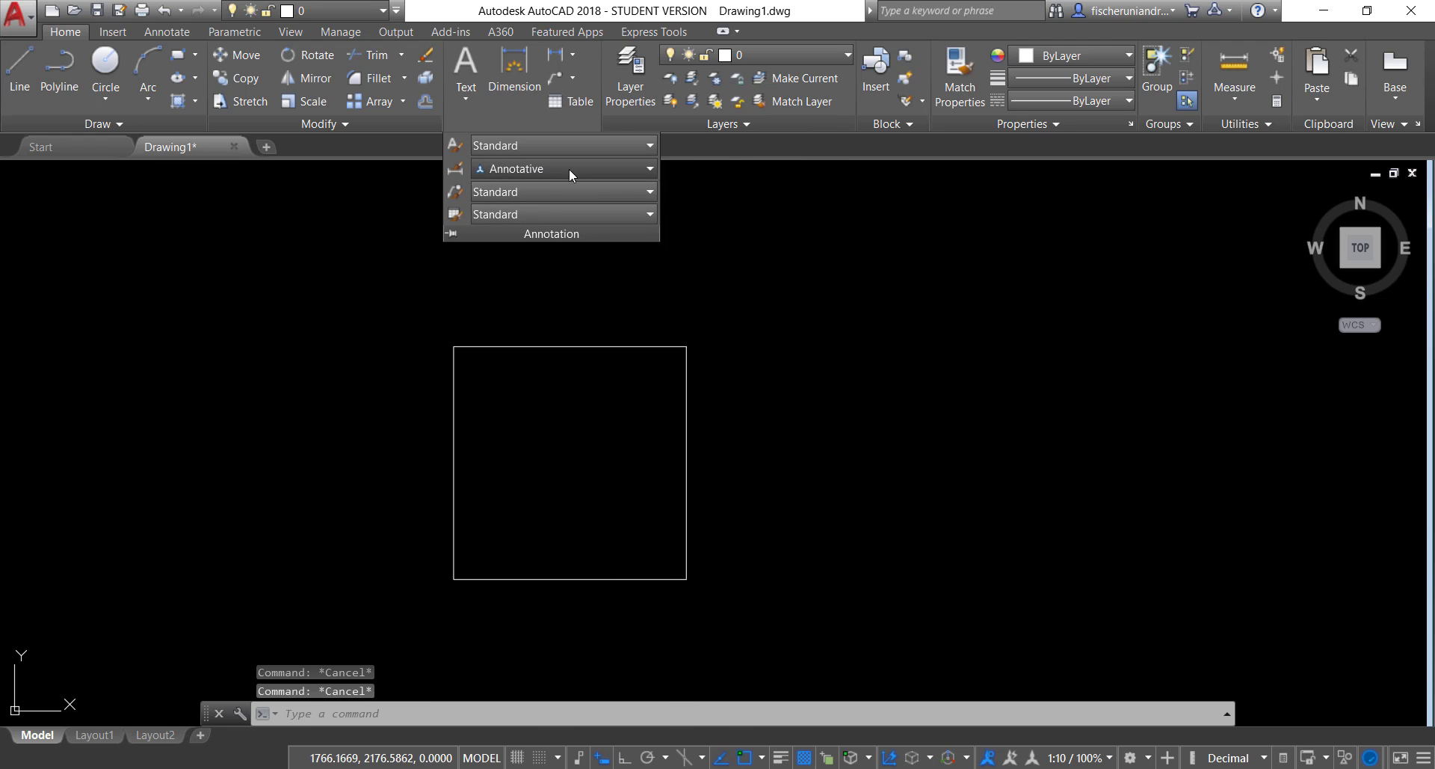
left_click(569, 168)
left_click(524, 163)
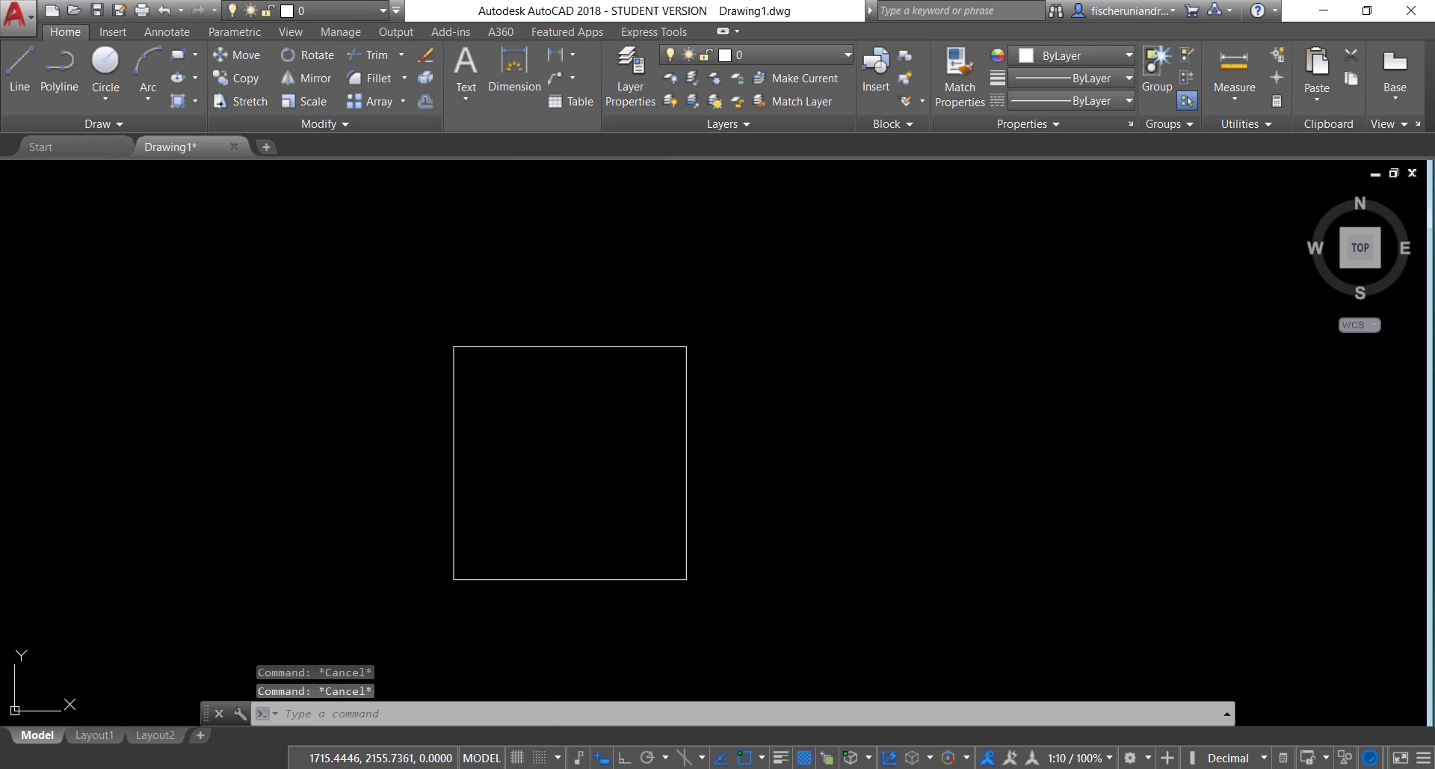
left_click(516, 122)
left_click(535, 171)
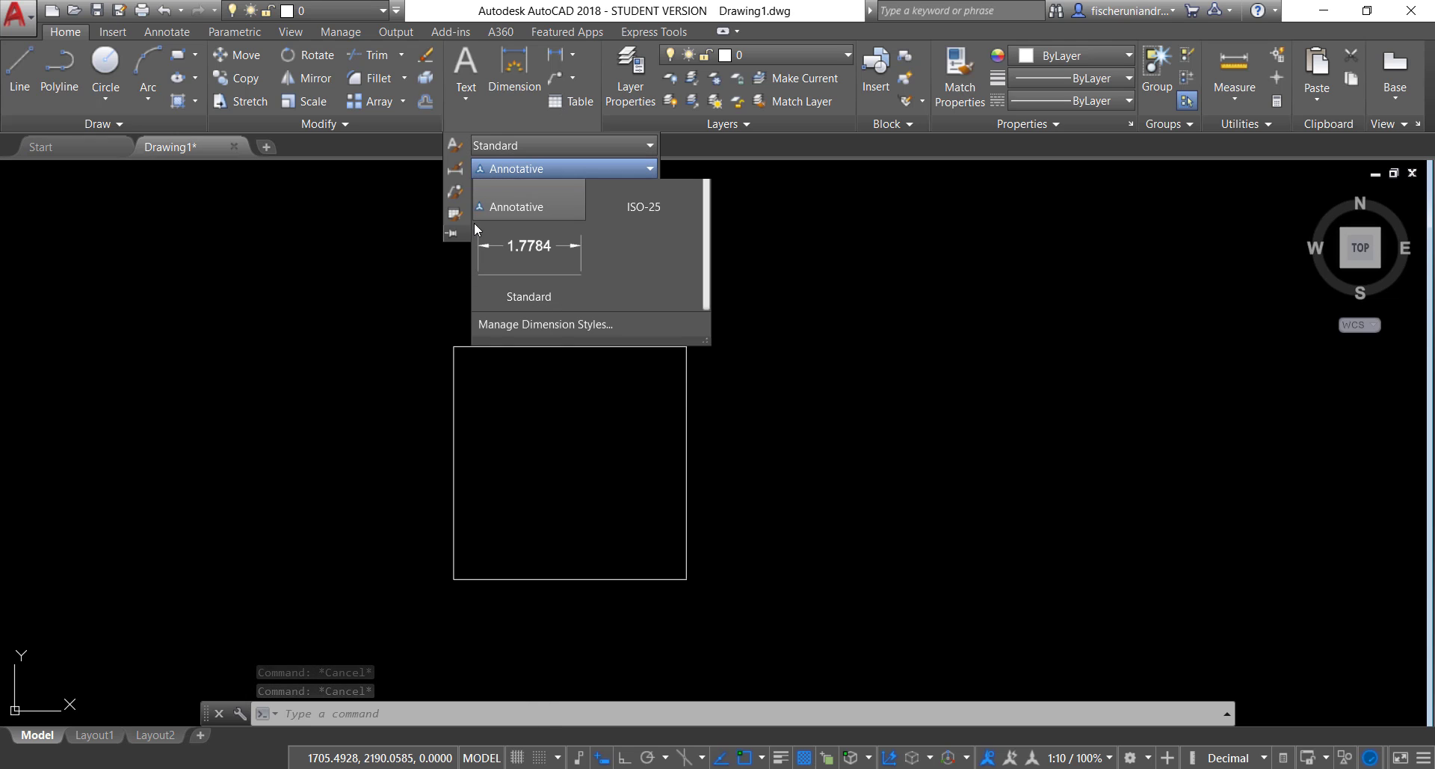
left_click(518, 231)
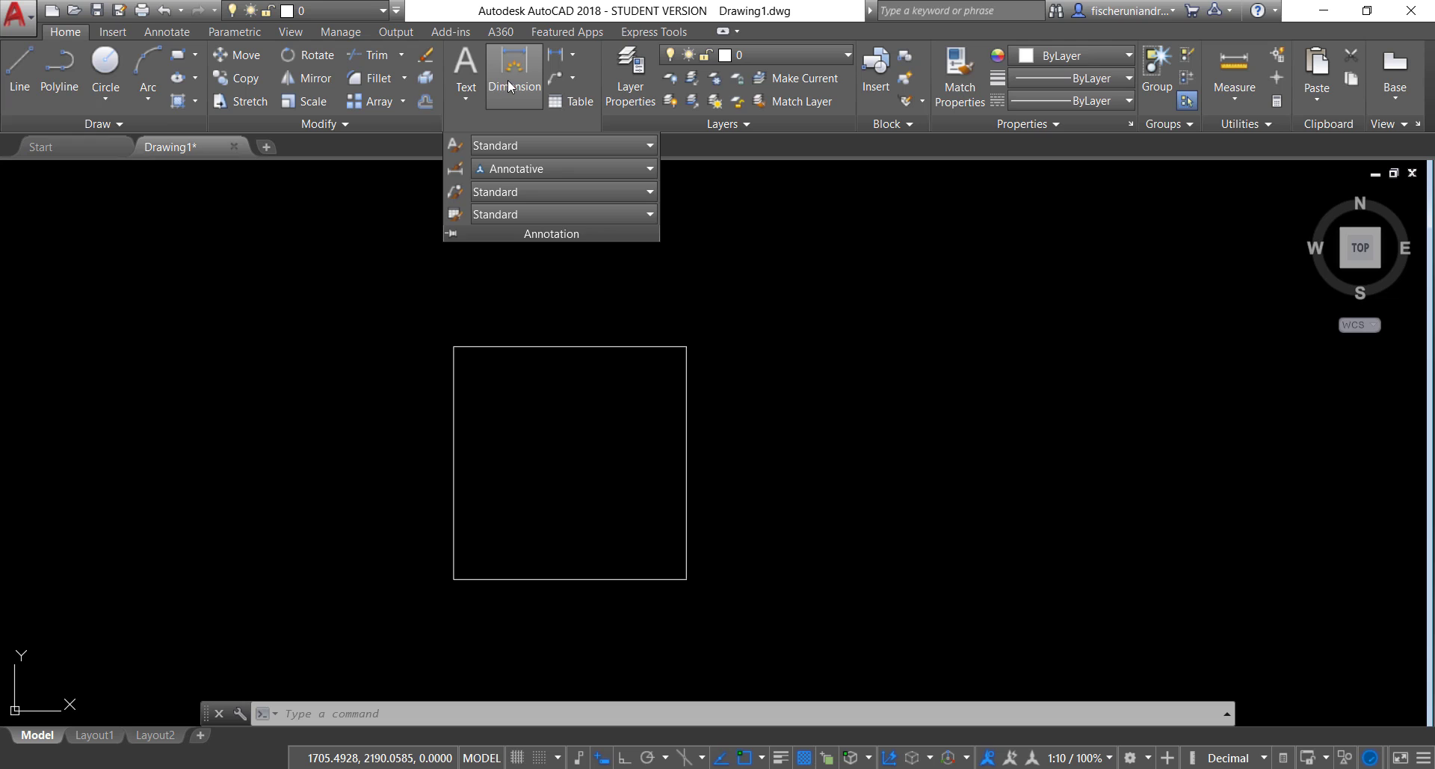
Dimension the square's upper edge at annotation scale 1:10, placing the dimension line above the square.
left_click(509, 70)
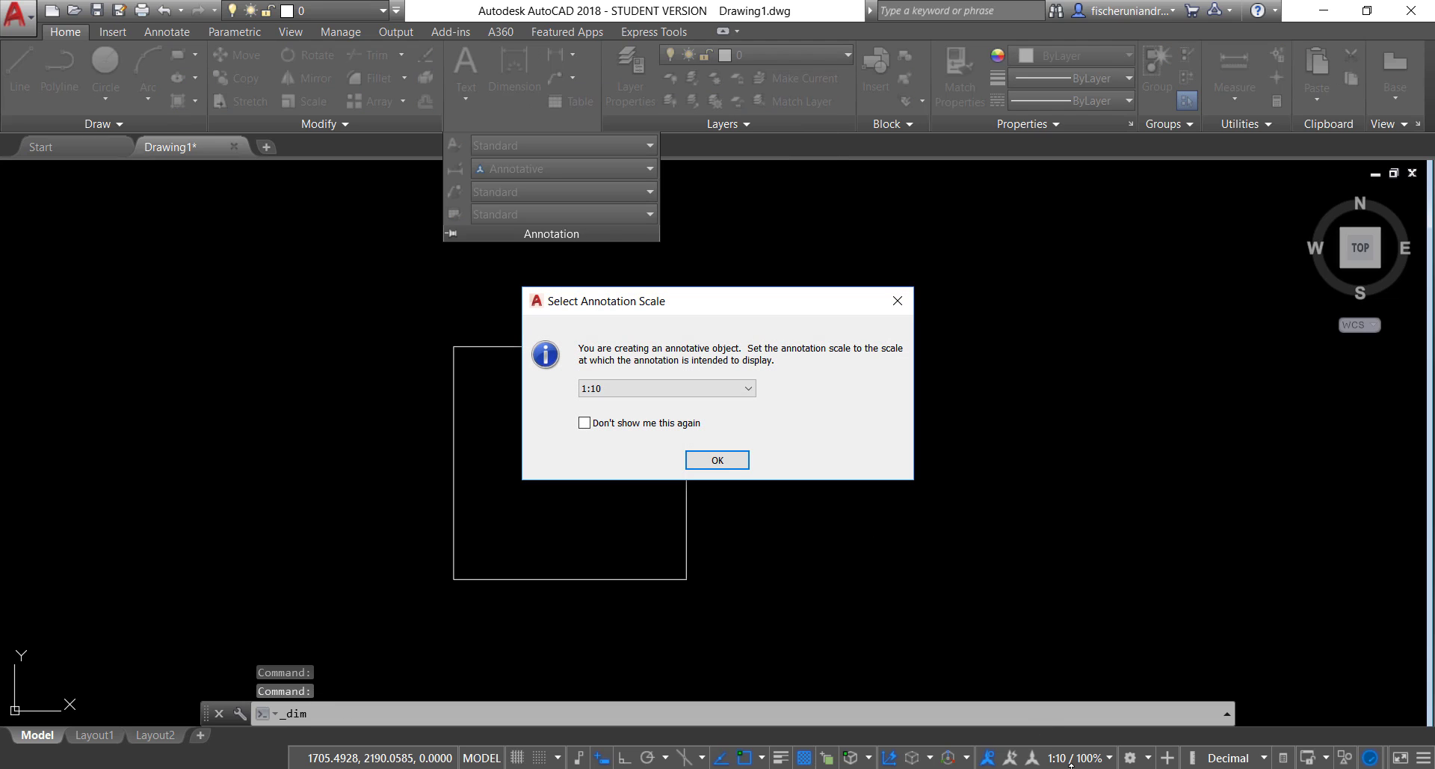
key("Return")
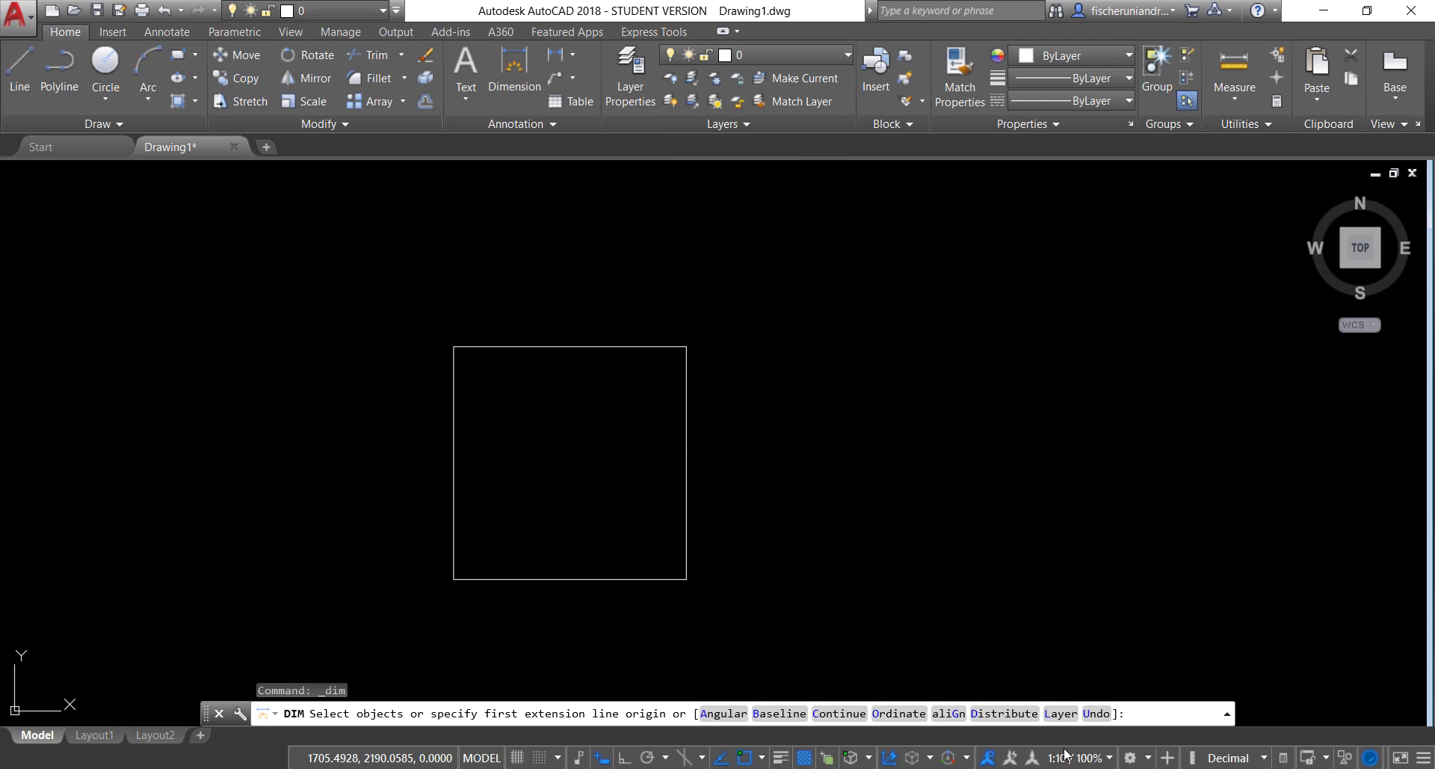
left_click(453, 345)
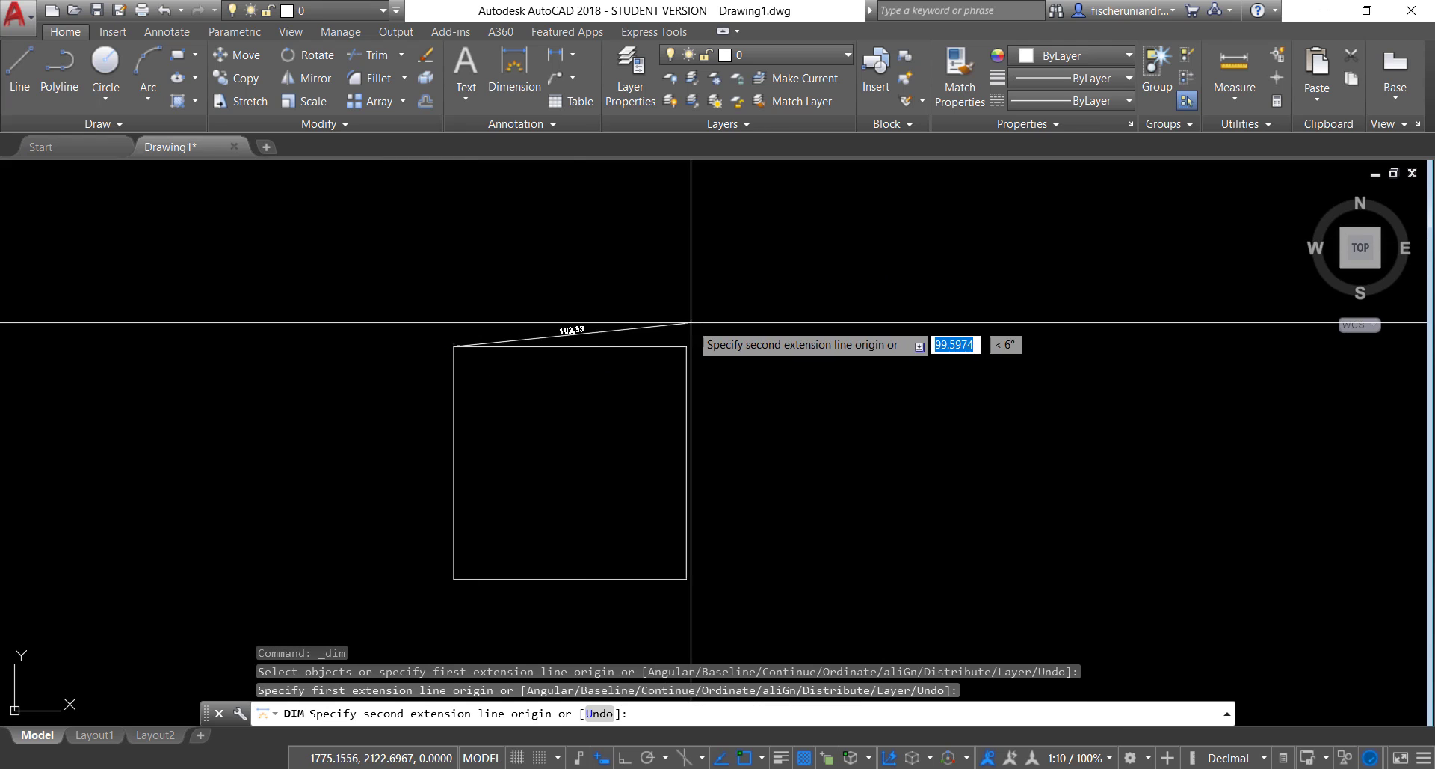
left_click(687, 346)
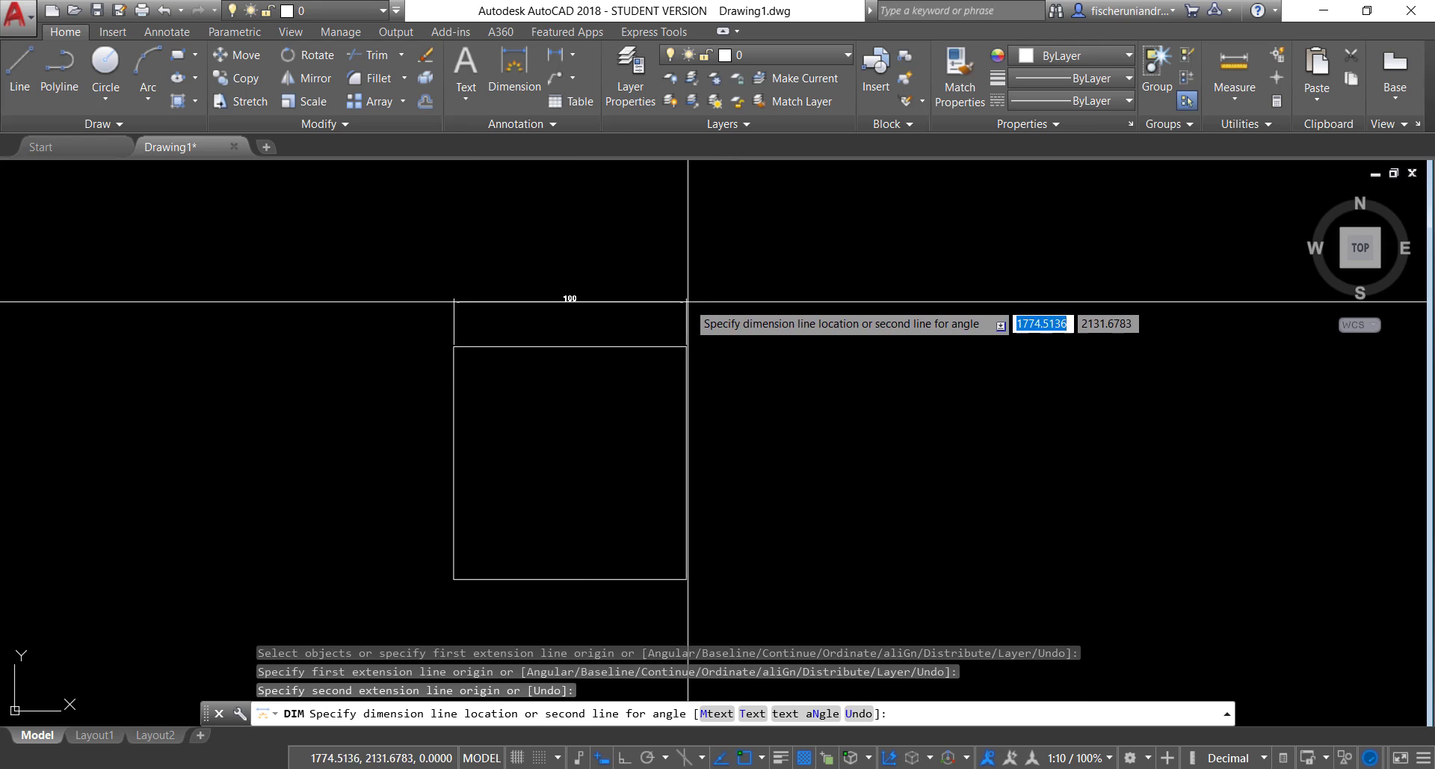
left_click(686, 302)
key("Escape")
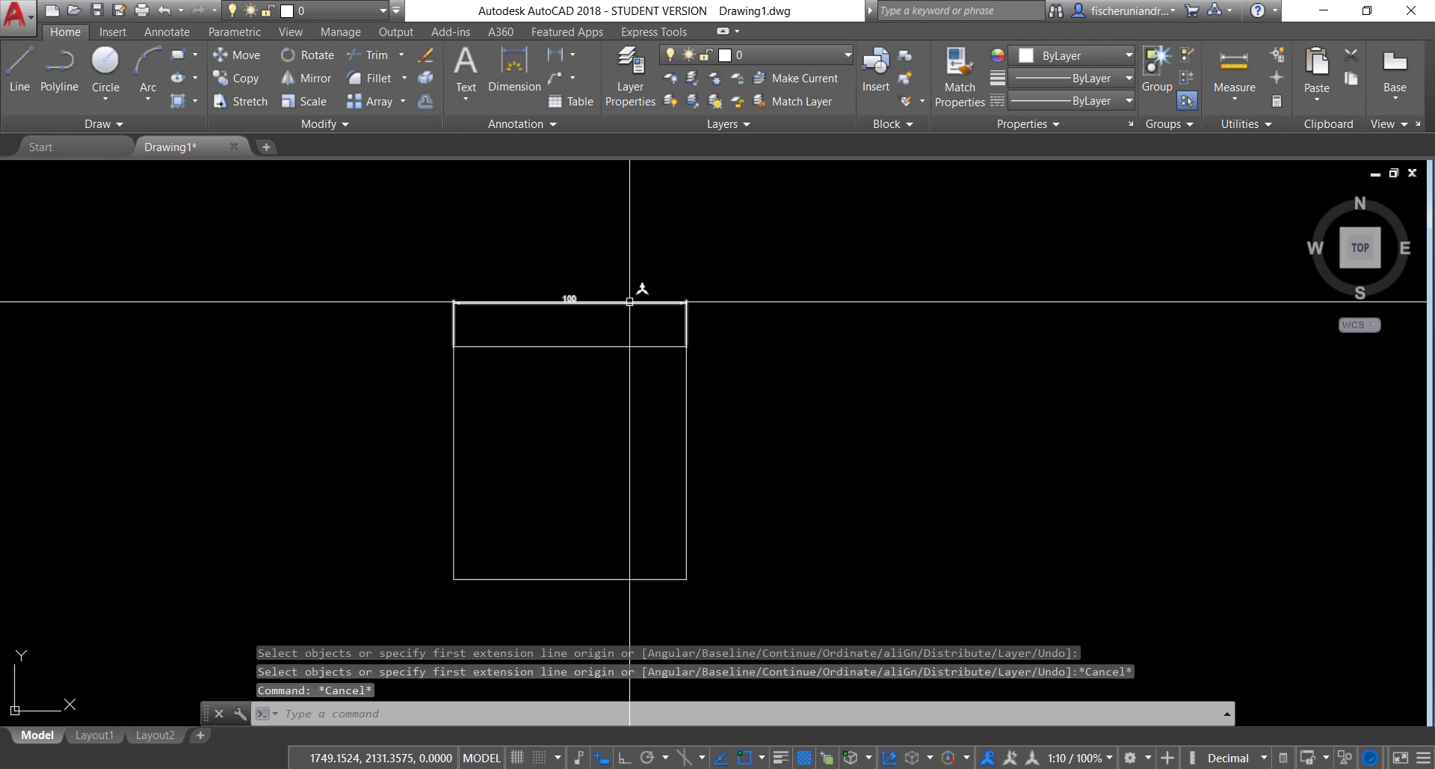
scroll(630, 301, "down", 2)
mouse_move(692, 362)
middle_mouse_down()
mouse_move(785, 400)
mouse_move(657, 321)
middle_mouse_up()
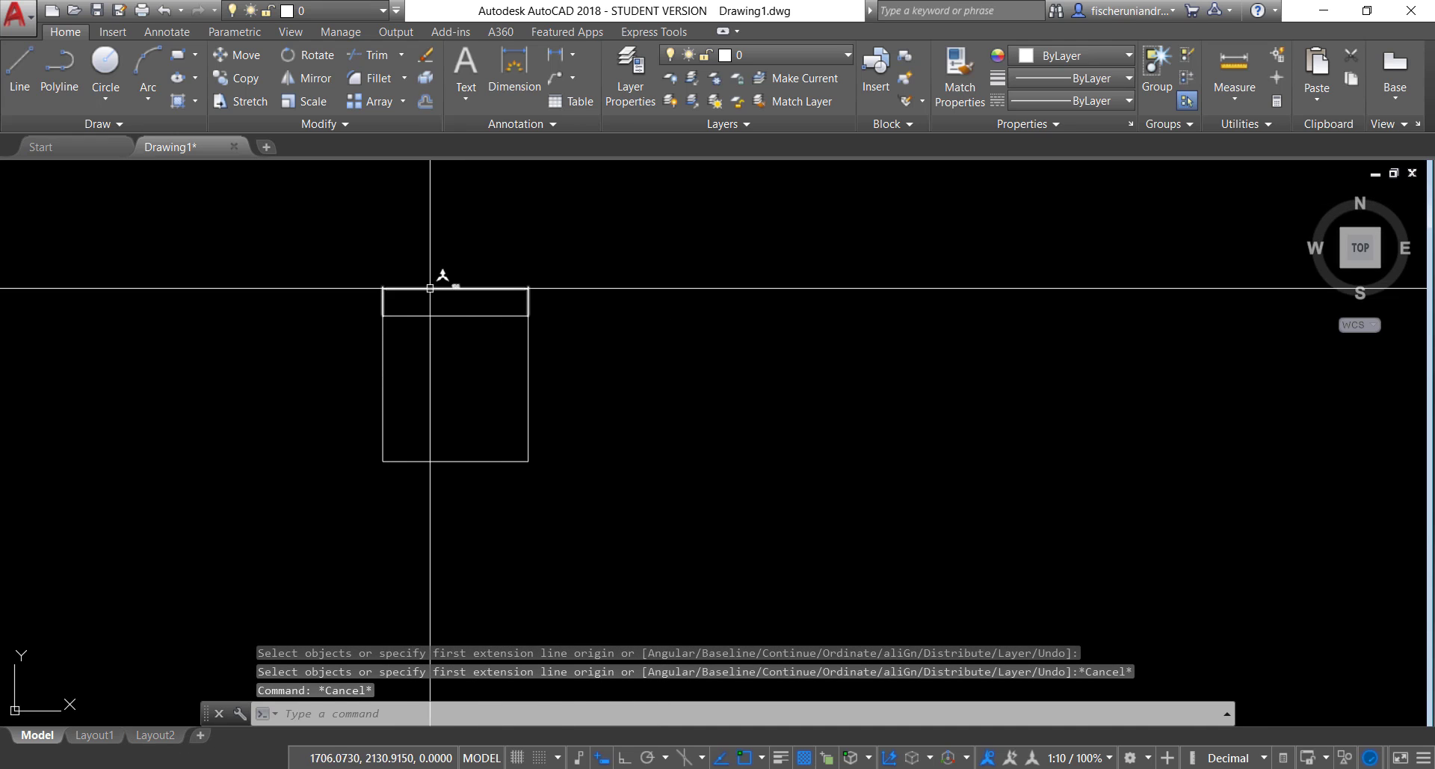
scroll(433, 288, "up", 4)
scroll(465, 257, "down", 4)
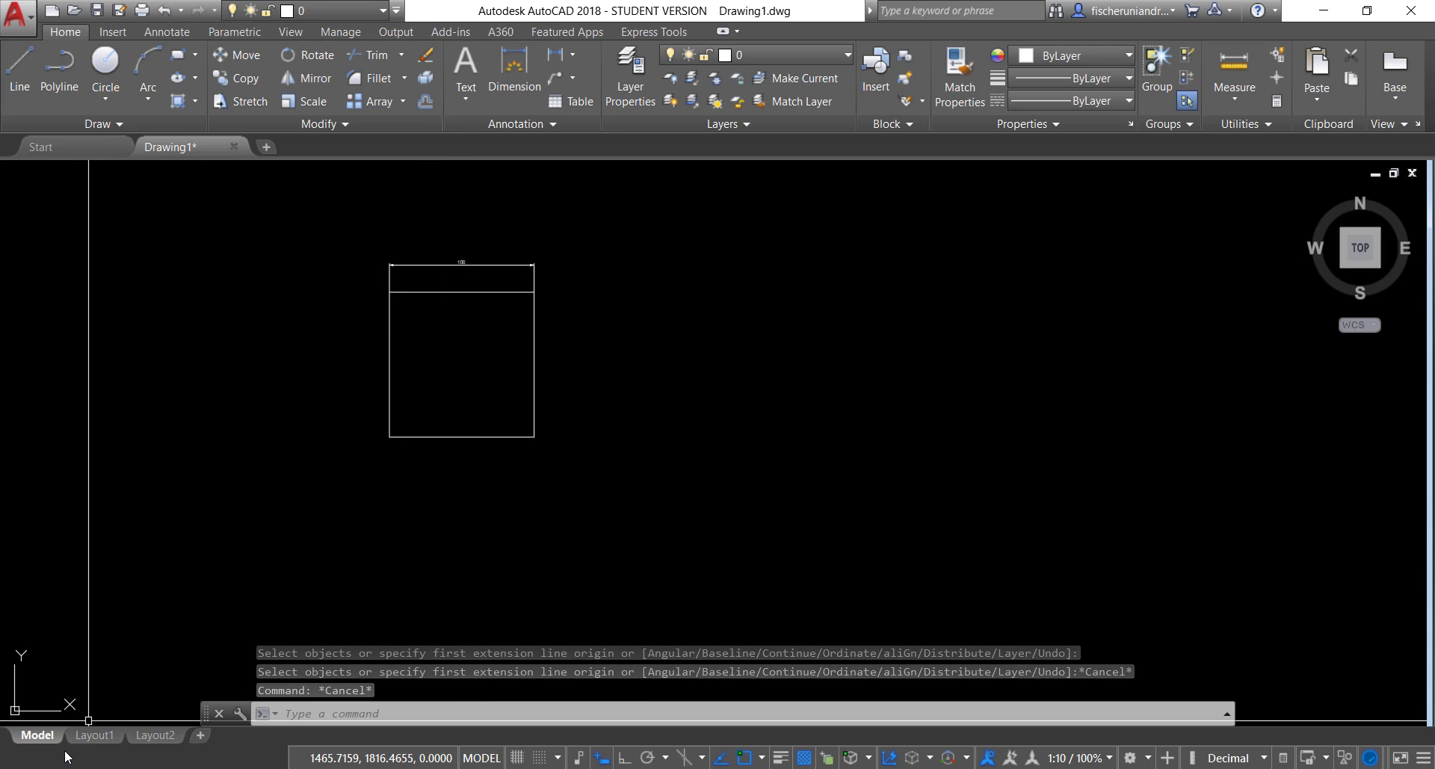
In Layout1, reposition the square and its dimension within the left viewport, return to paper space and inspect the dimension.
left_click(94, 735)
middle_click_drag(332, 417, 430, 304)
double_click(417, 332)
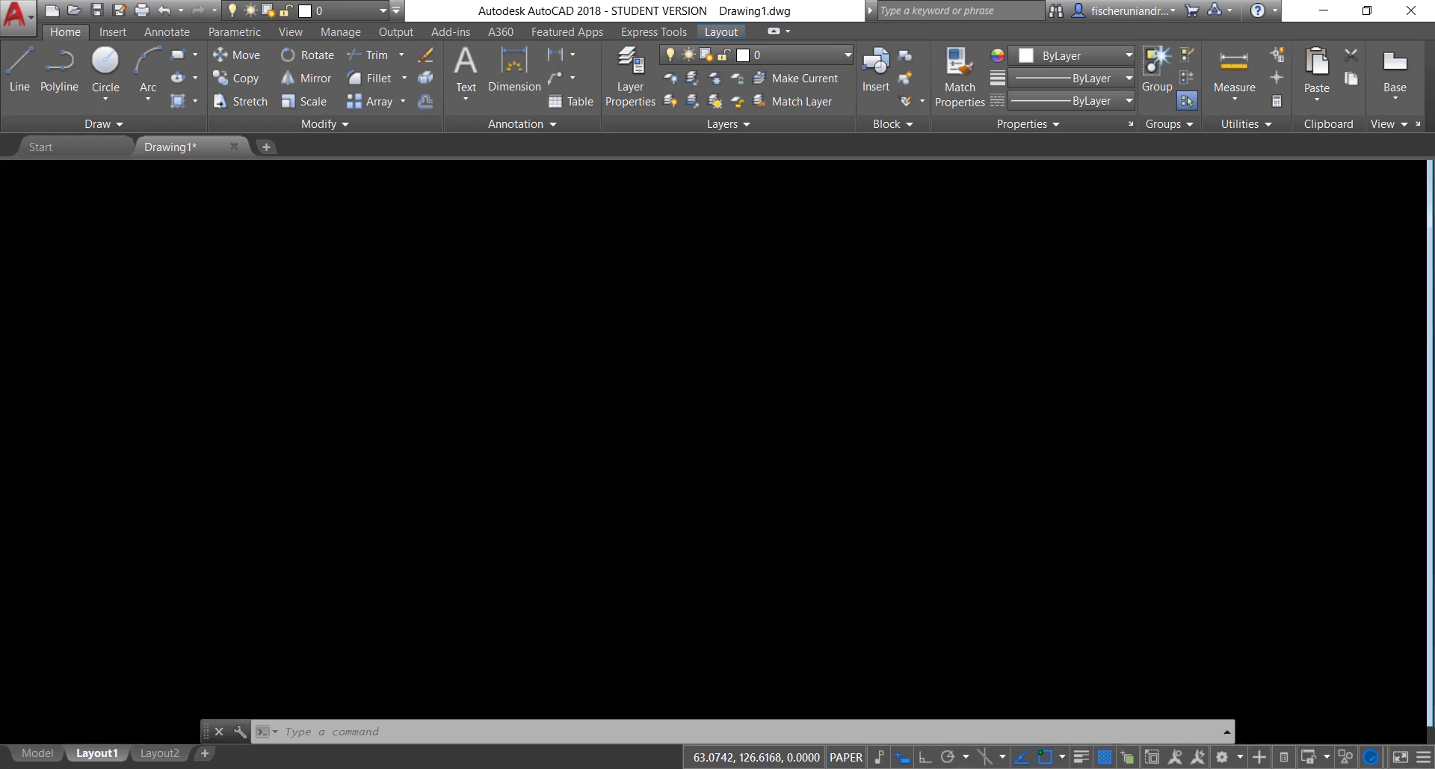
middle_click_drag(441, 302, 476, 350)
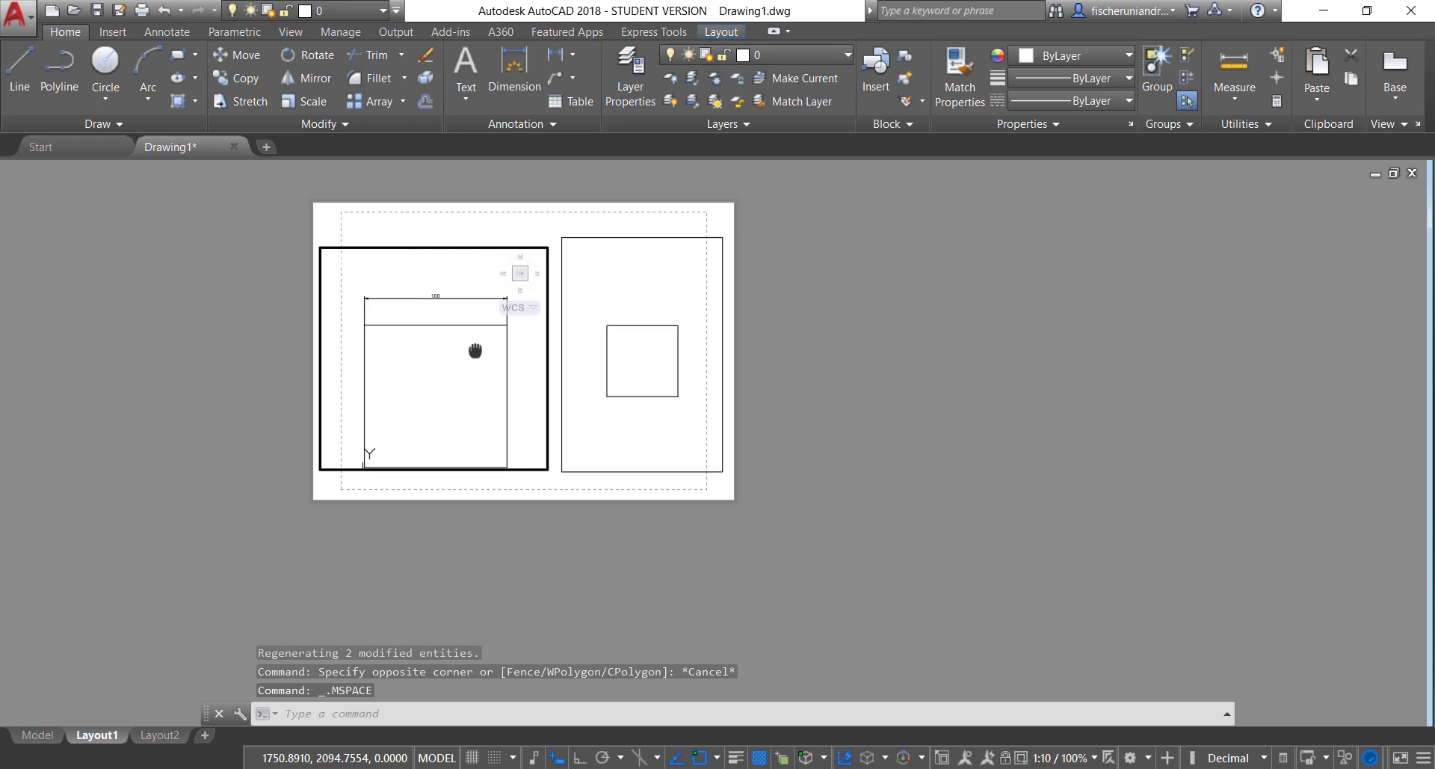
double_click(850, 302)
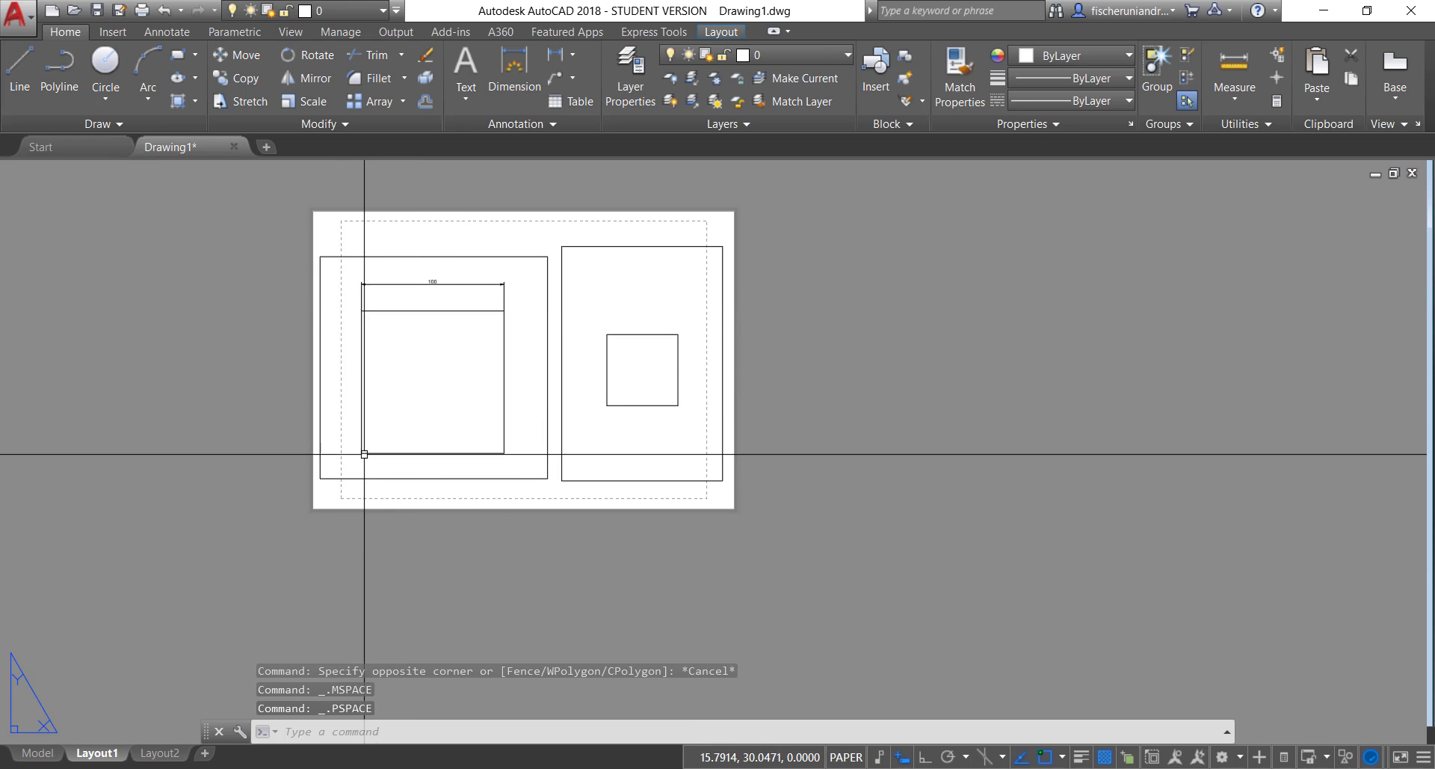
scroll(514, 365, "up", 5)
scroll(532, 367, "down", 5)
middle_click_drag(532, 359, 446, 314)
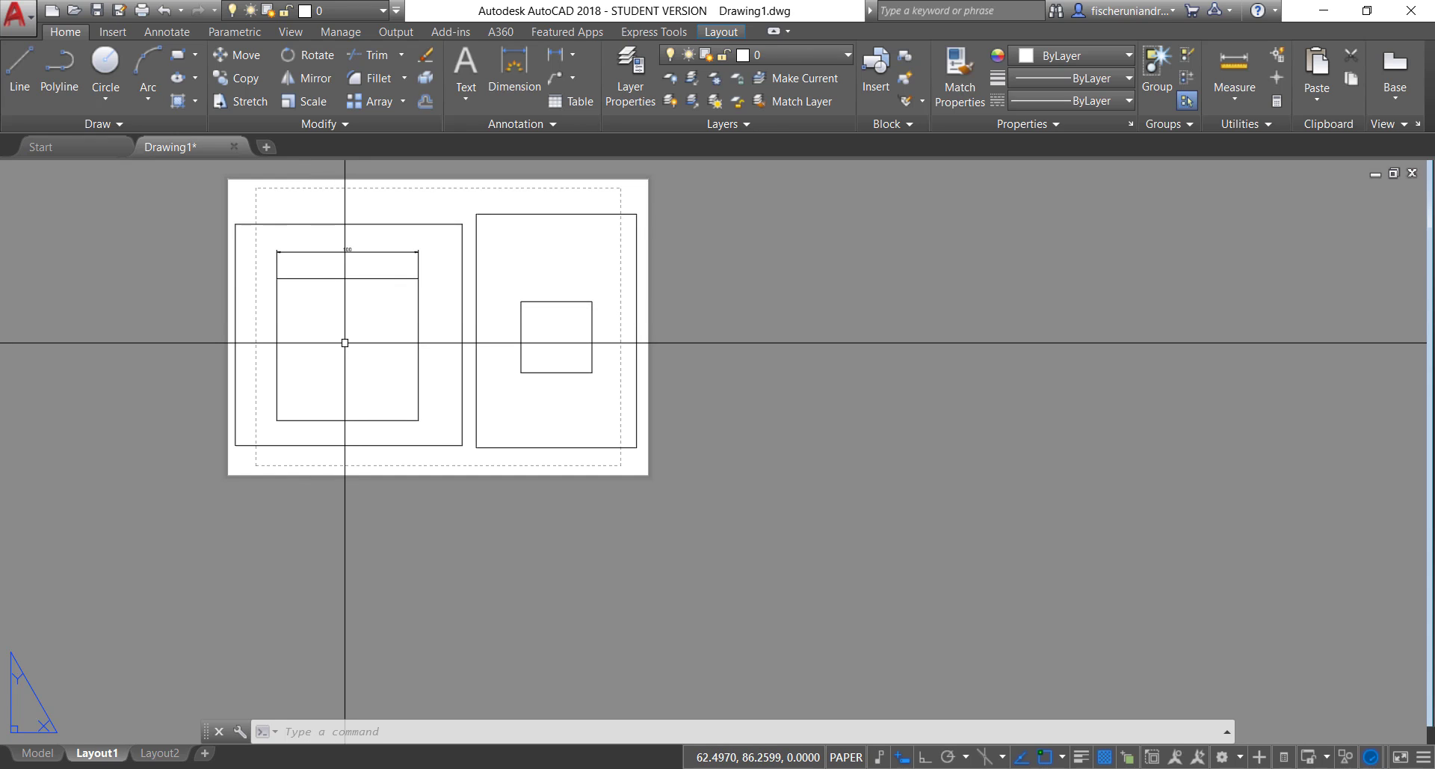
Return to model space and set the annotation scale to 1:20.
left_click(33, 753)
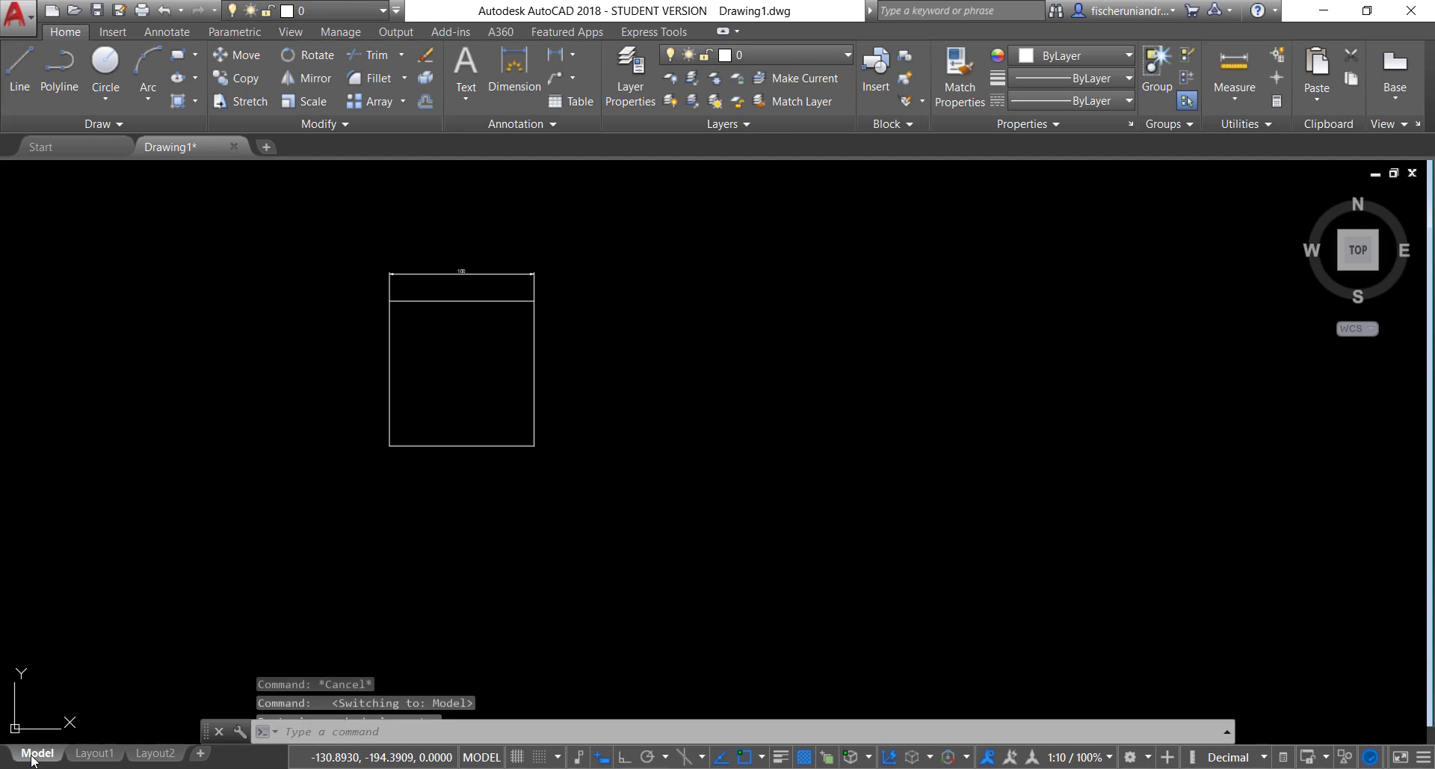
left_click(1056, 757)
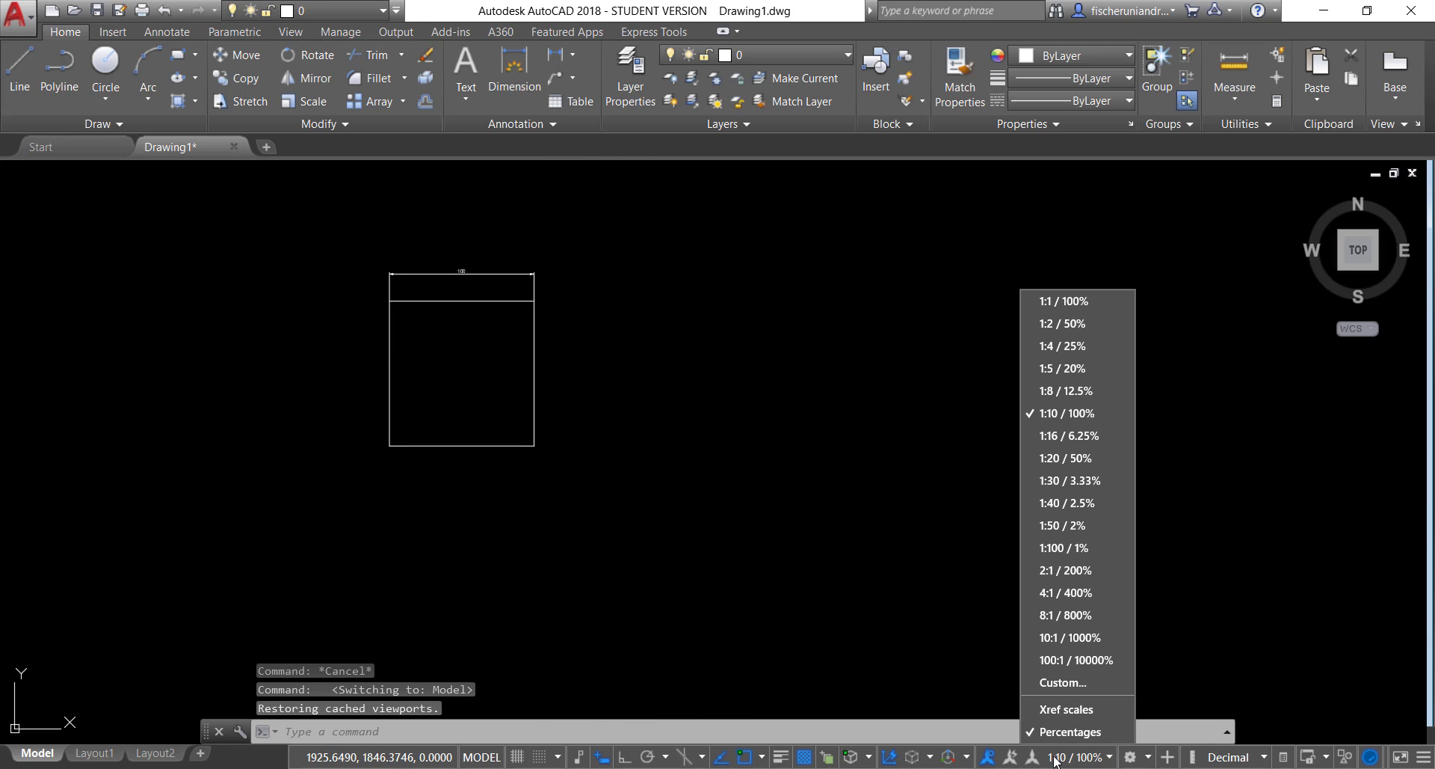
left_click(1059, 459)
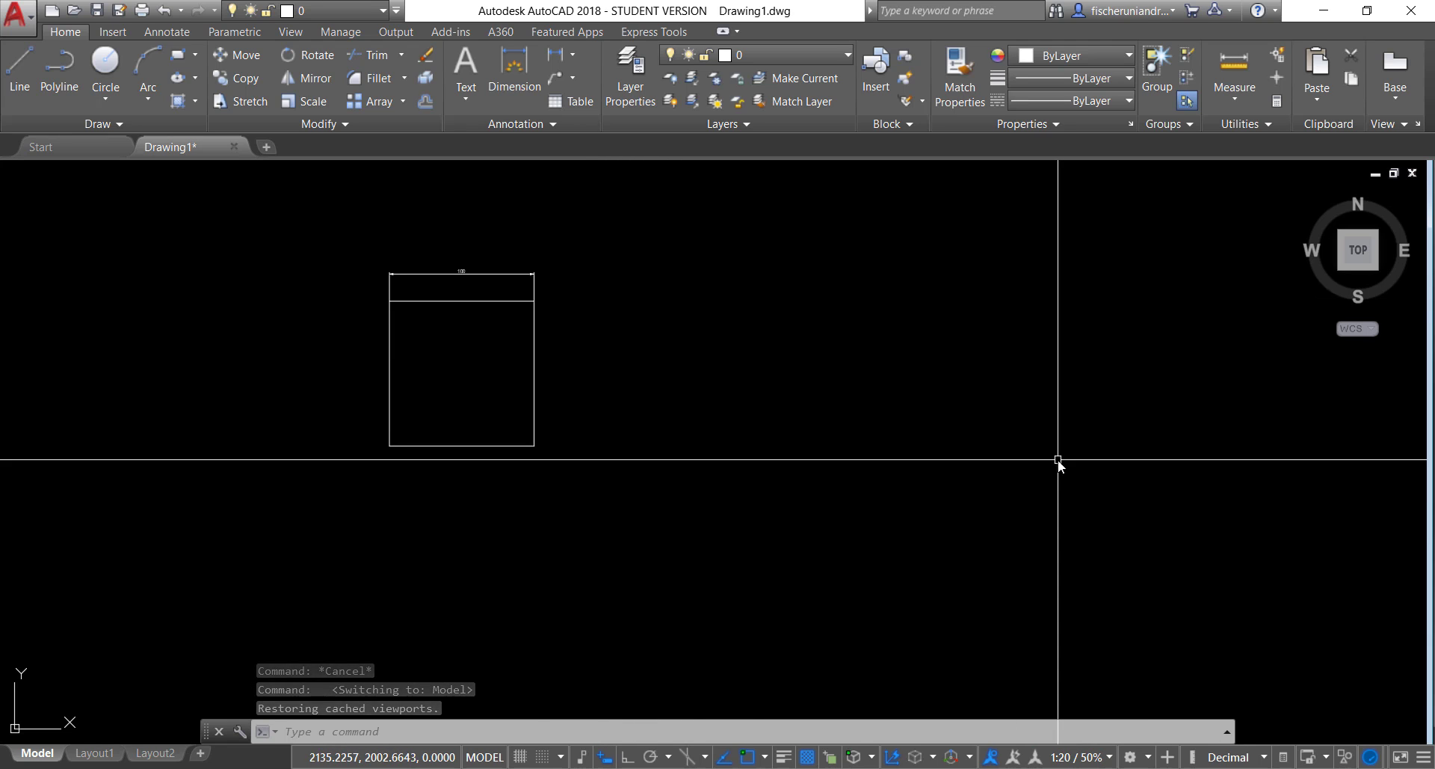
Dimension the square's lower edge with the Annotative style at 1:20, placing the dimension line below the square.
left_click(523, 124)
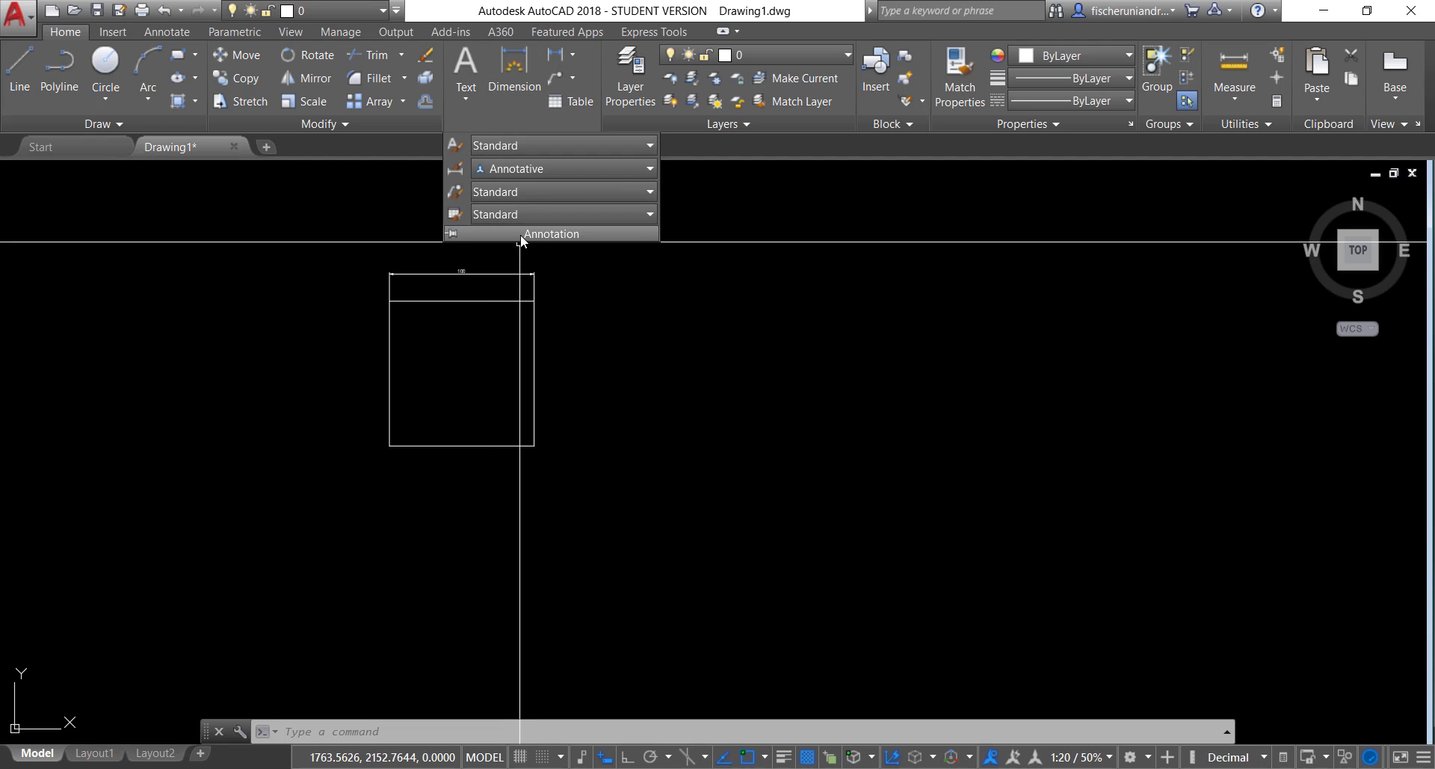
left_click(519, 77)
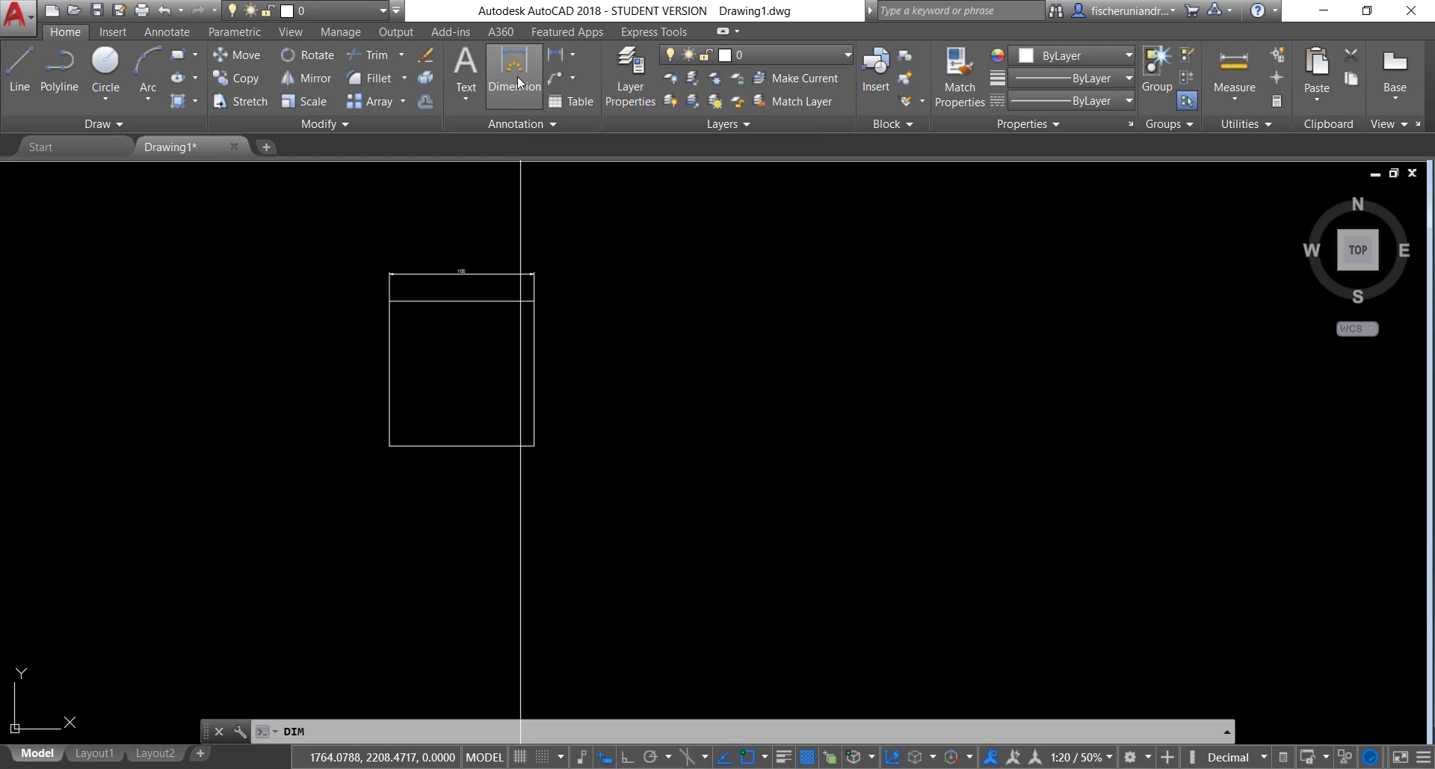
left_click(389, 445)
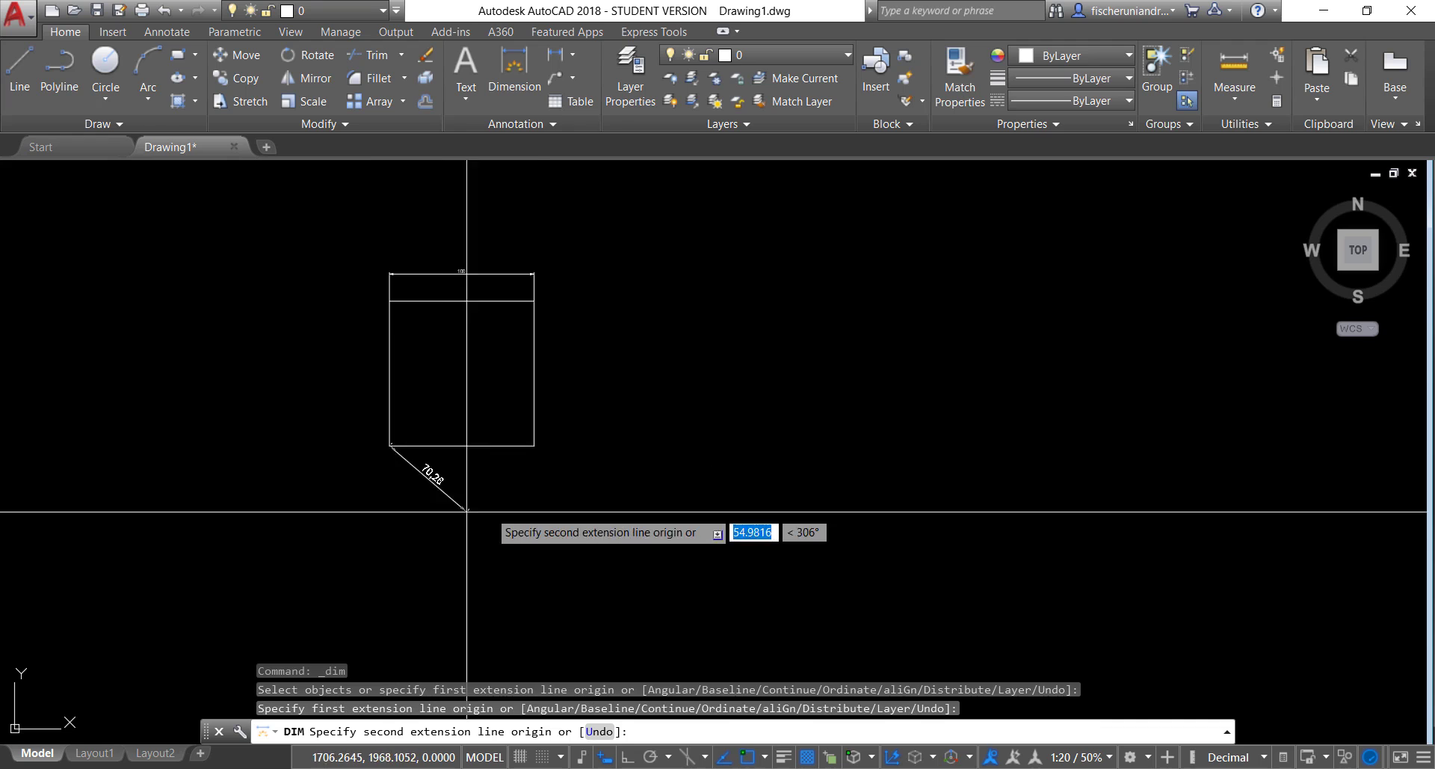
left_click(533, 444)
left_click(528, 482)
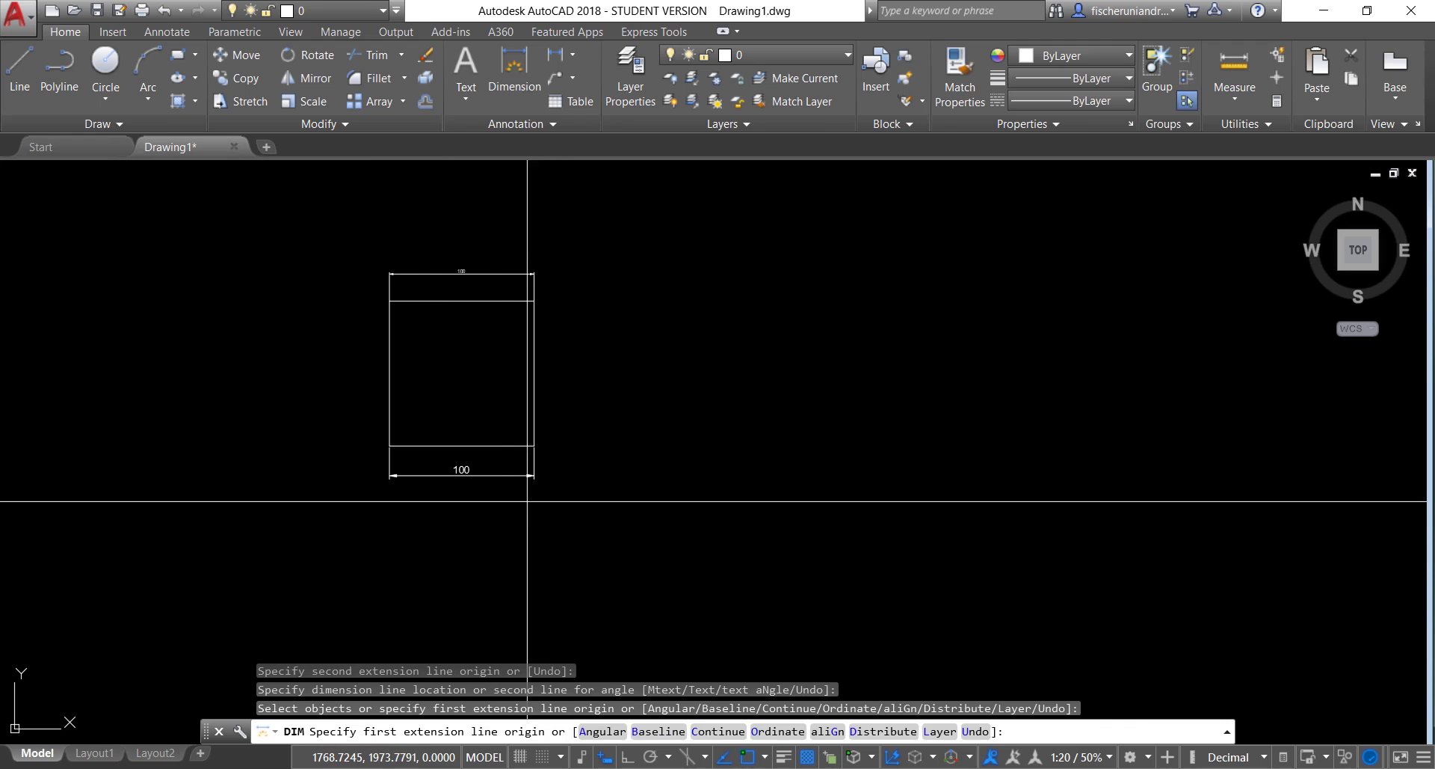
key("Escape")
scroll(441, 485, "up", 4)
scroll(551, 485, "down", 4)
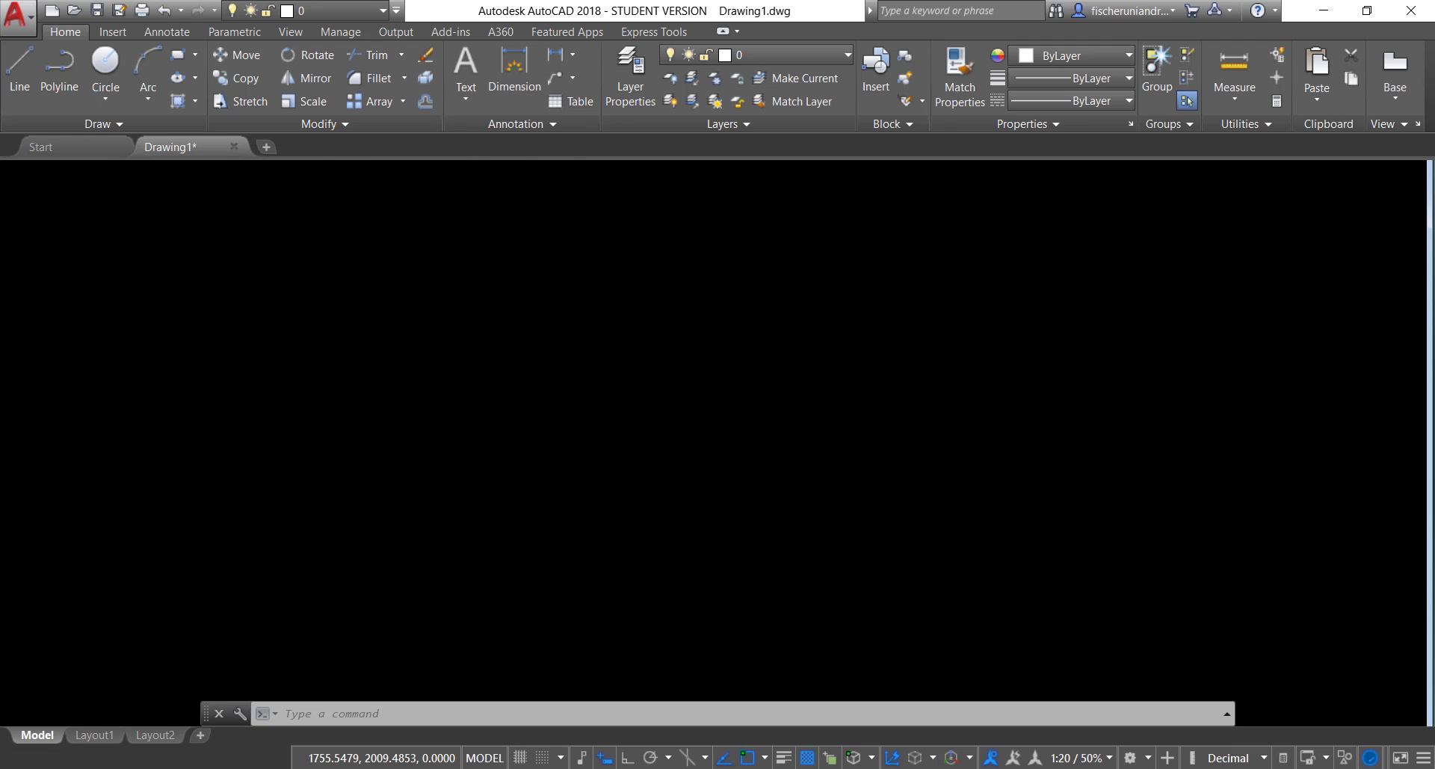
scroll(497, 481, "up", 5)
scroll(481, 503, "down", 3)
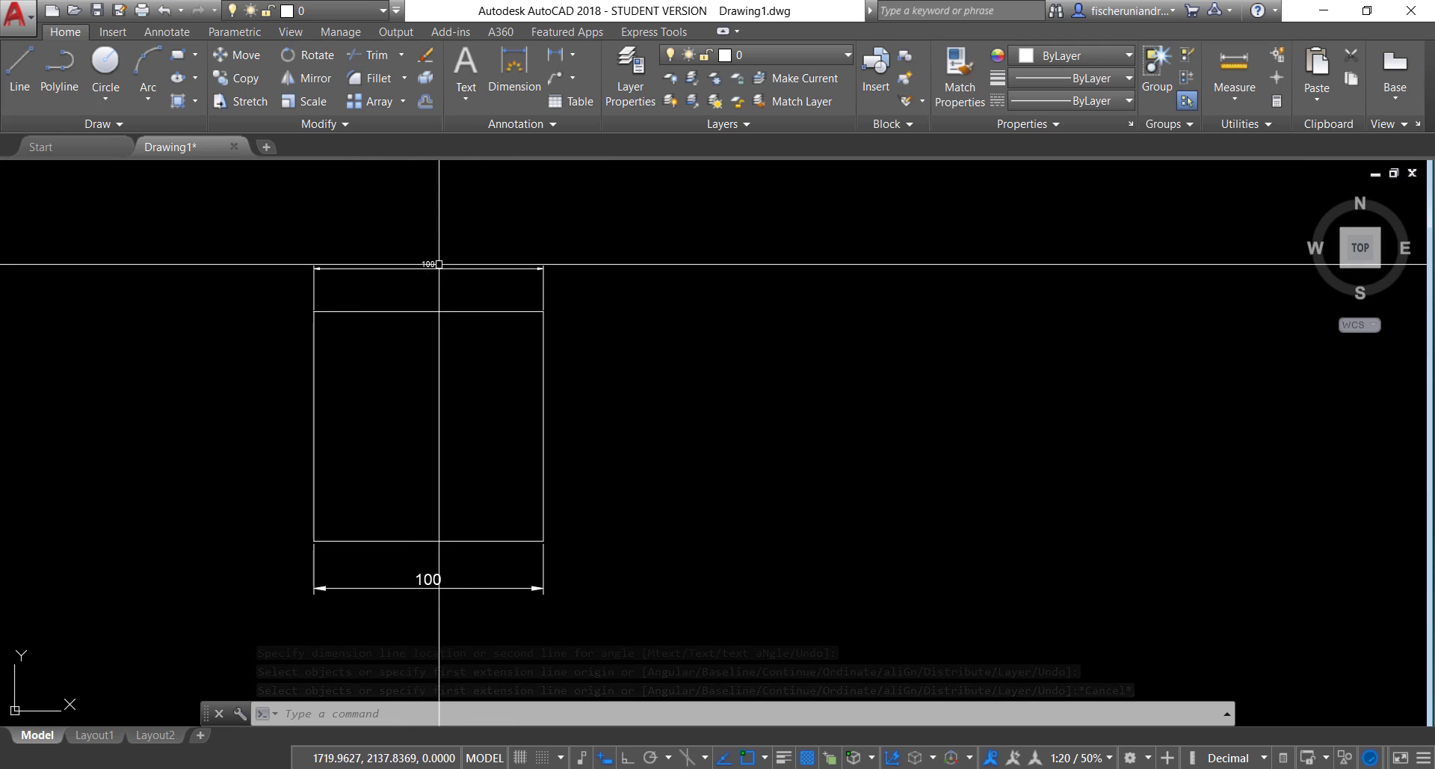
Compare how the upper and lower dimensions display in Layout1's two viewports and in model space.
left_click(96, 736)
scroll(431, 327, "up", 5)
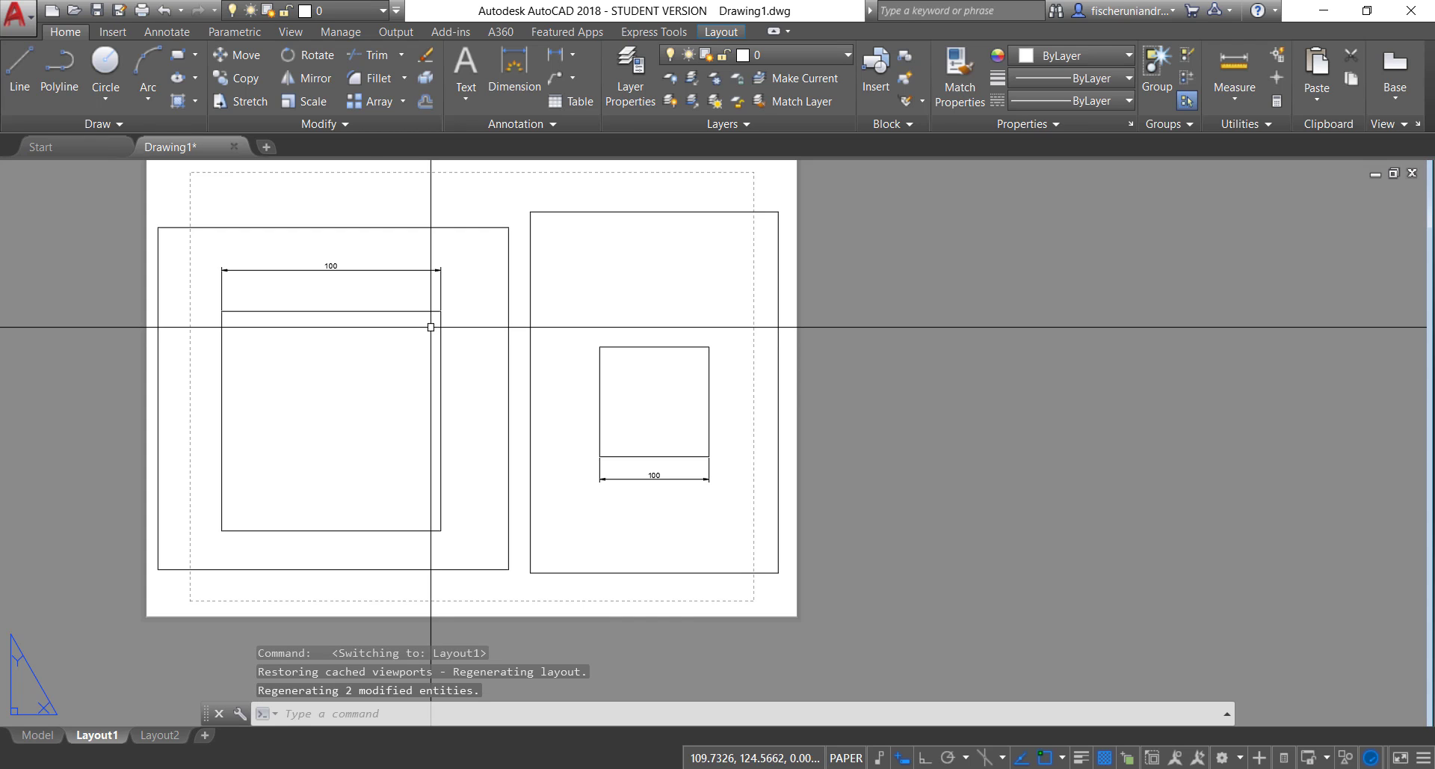
middle_click_drag(368, 279, 359, 306)
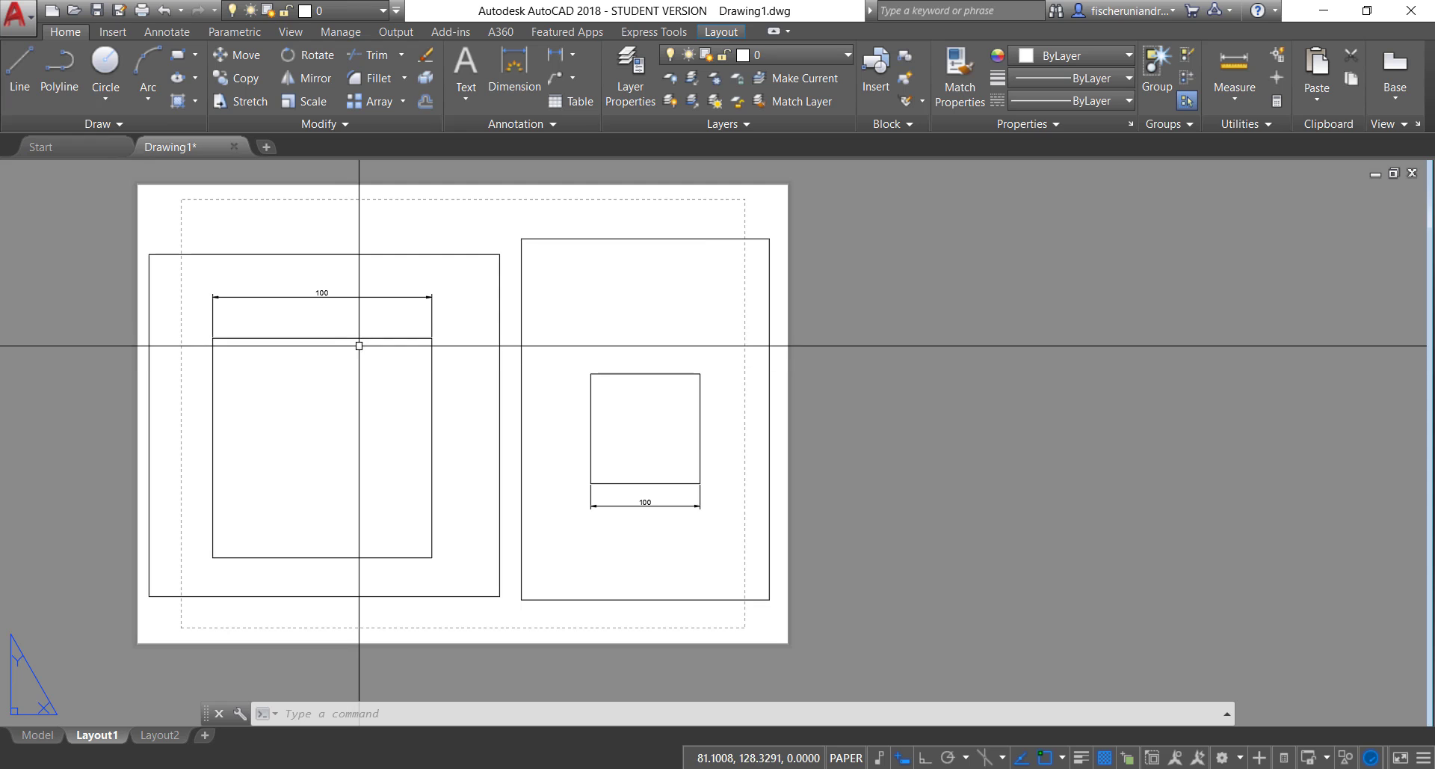
middle_click_drag(644, 451, 588, 443)
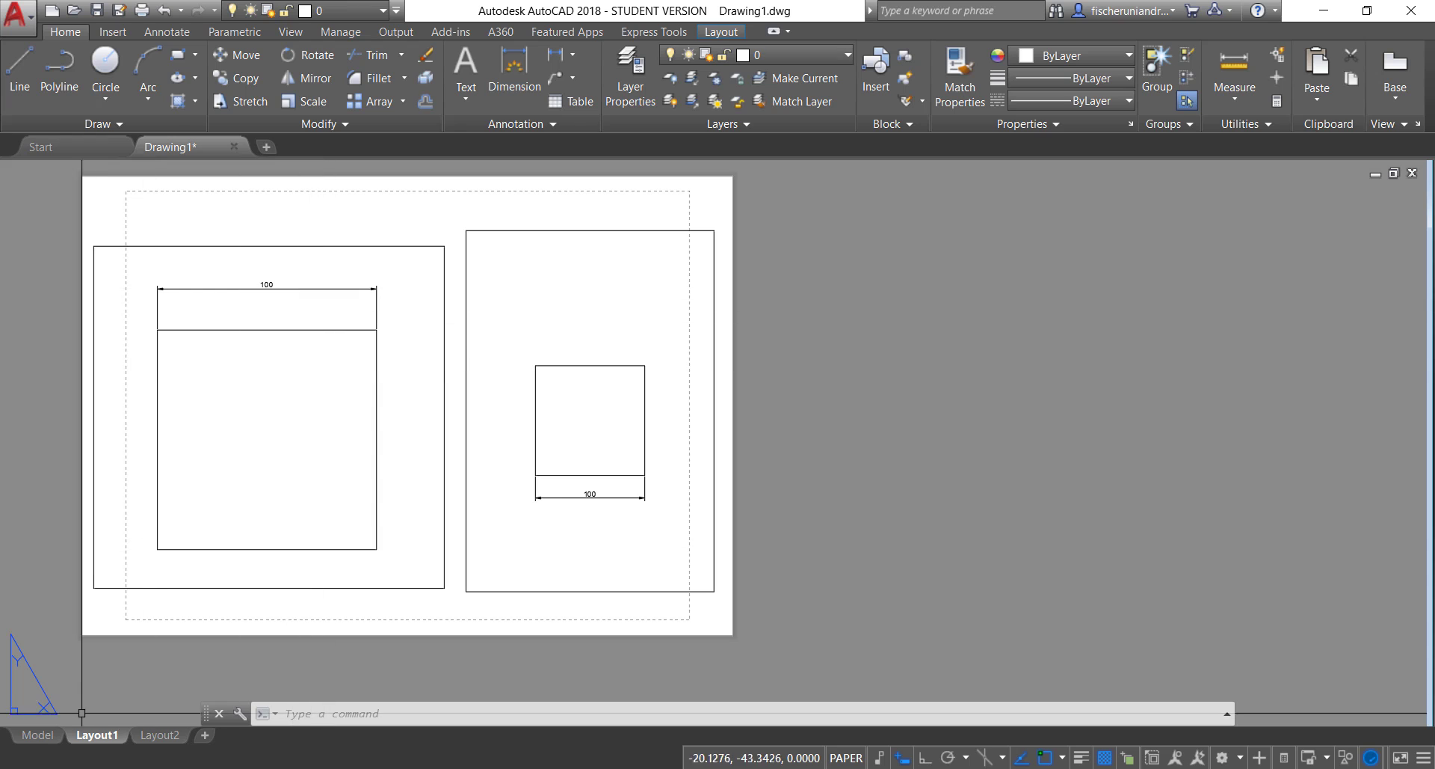
left_click(38, 734)
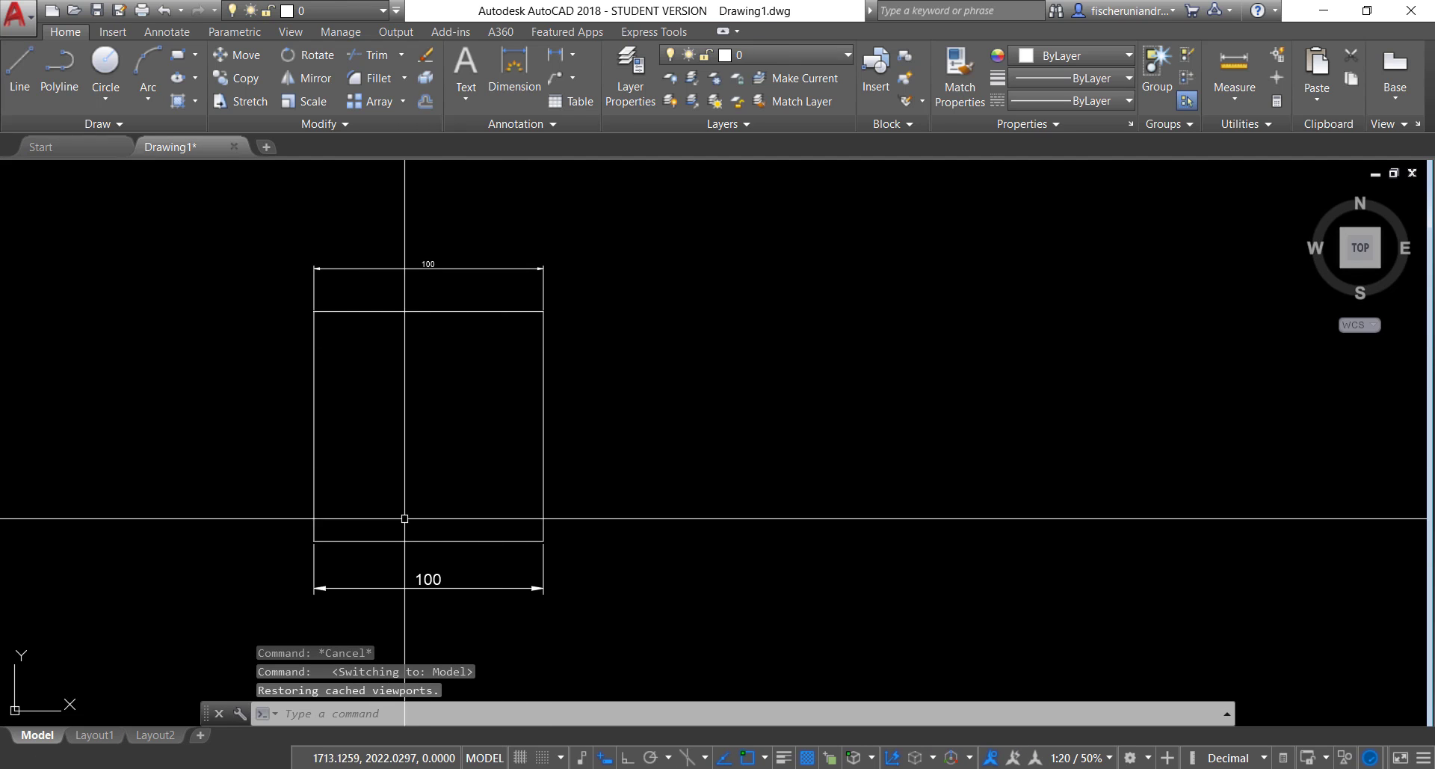
left_click(93, 735)
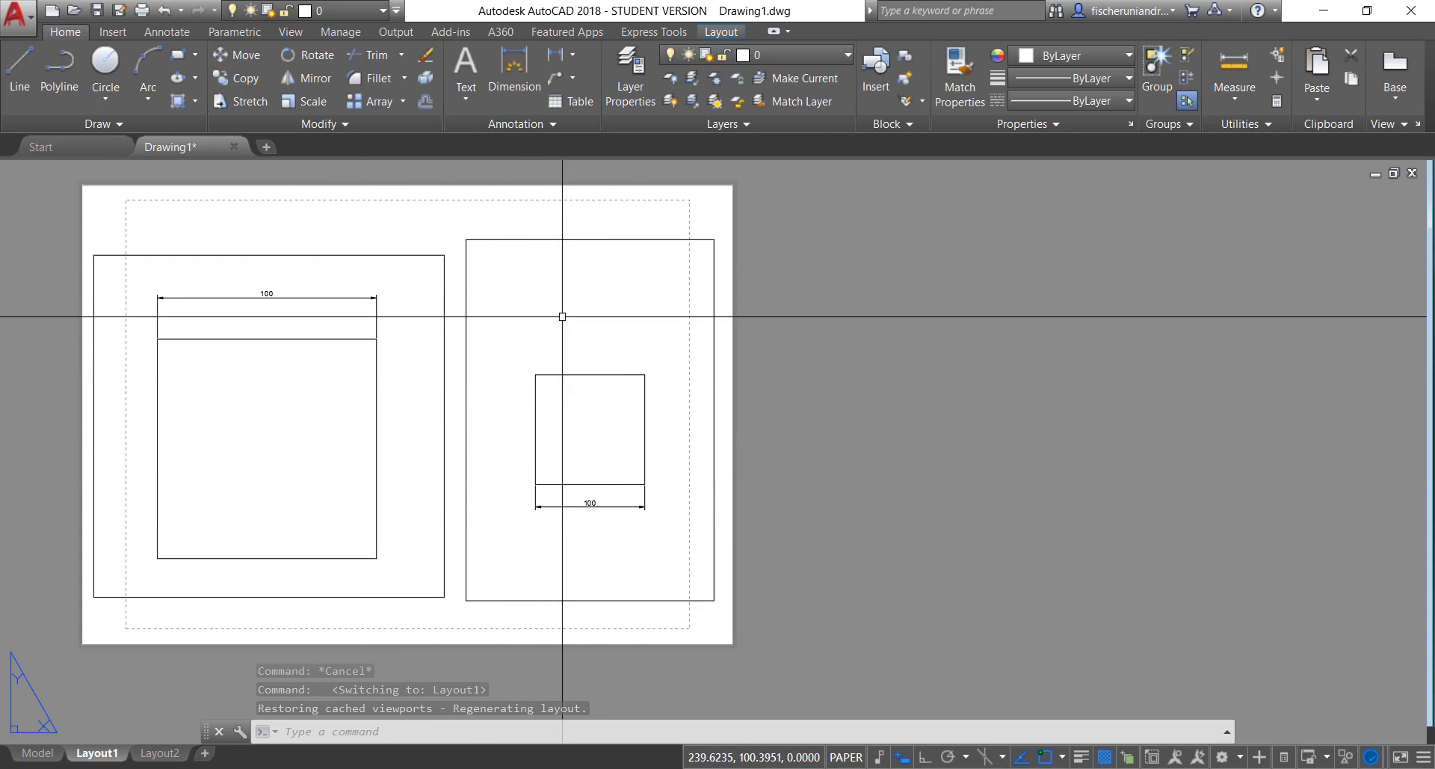
Check the dimension text height in Layout1's right viewport with DIST, and examine the dimension in the left viewport.
type("dist")
key("Return")
scroll(598, 494, "up", 10)
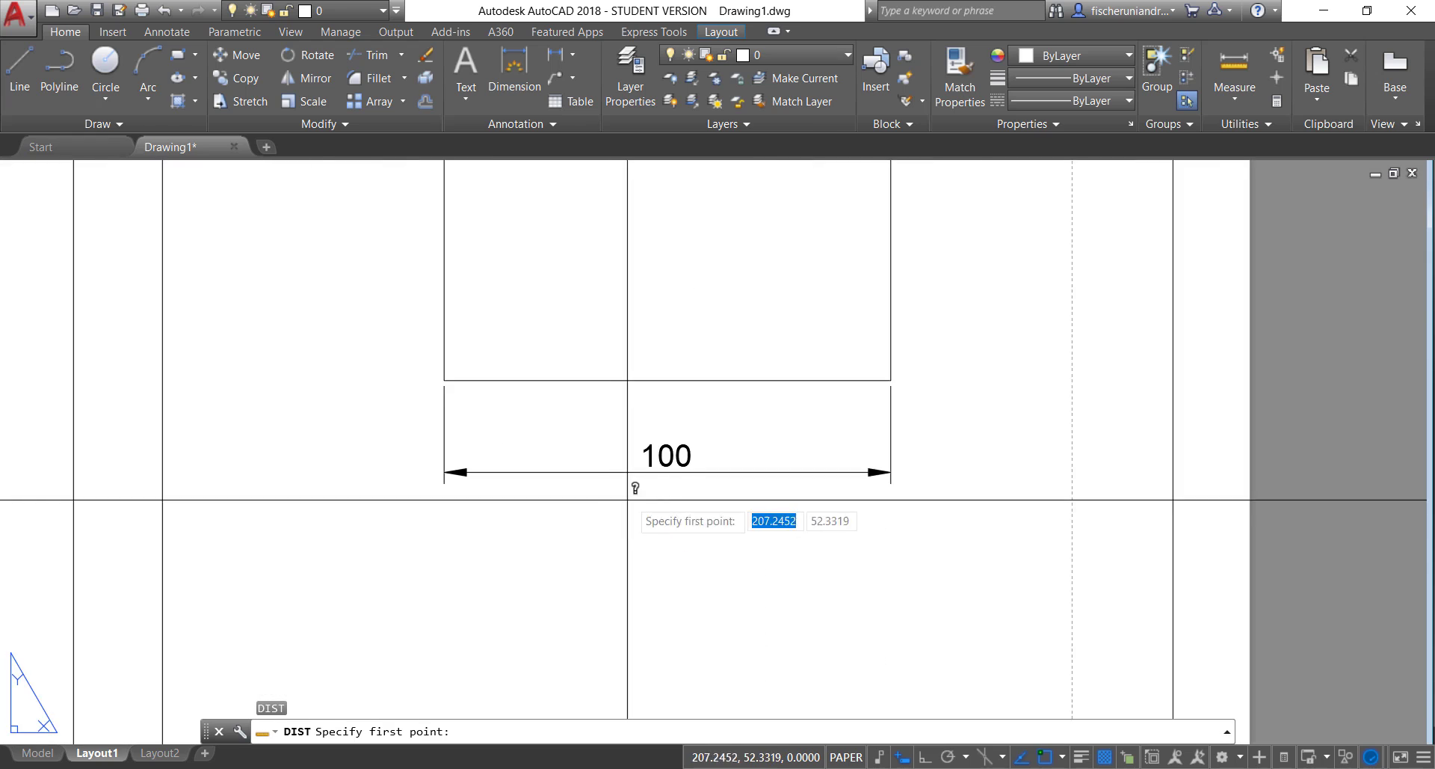
left_click(628, 372)
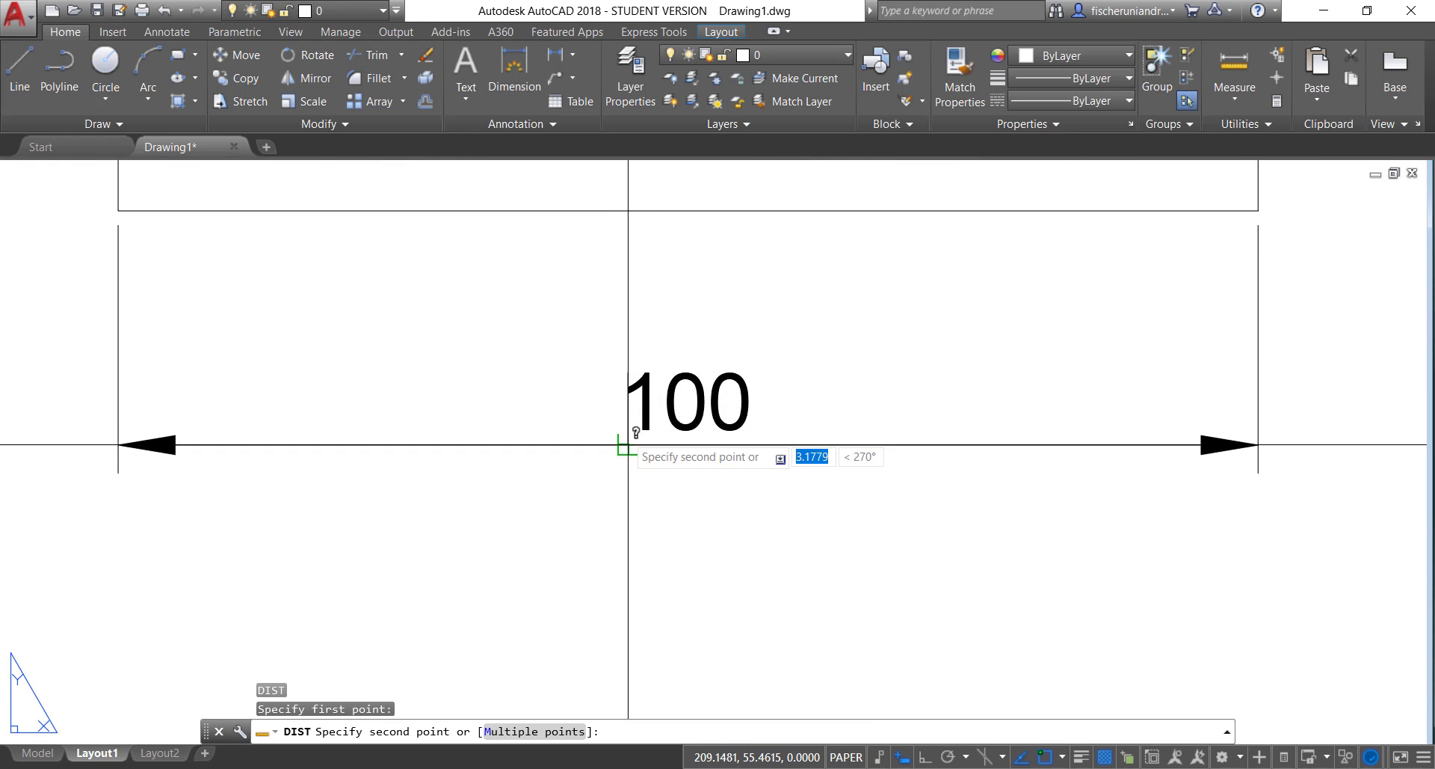
key("Escape")
scroll(679, 475, "down", 6)
scroll(281, 351, "up", 2)
middle_click_drag(281, 350, 810, 675)
middle_click_drag(413, 349, 814, 729)
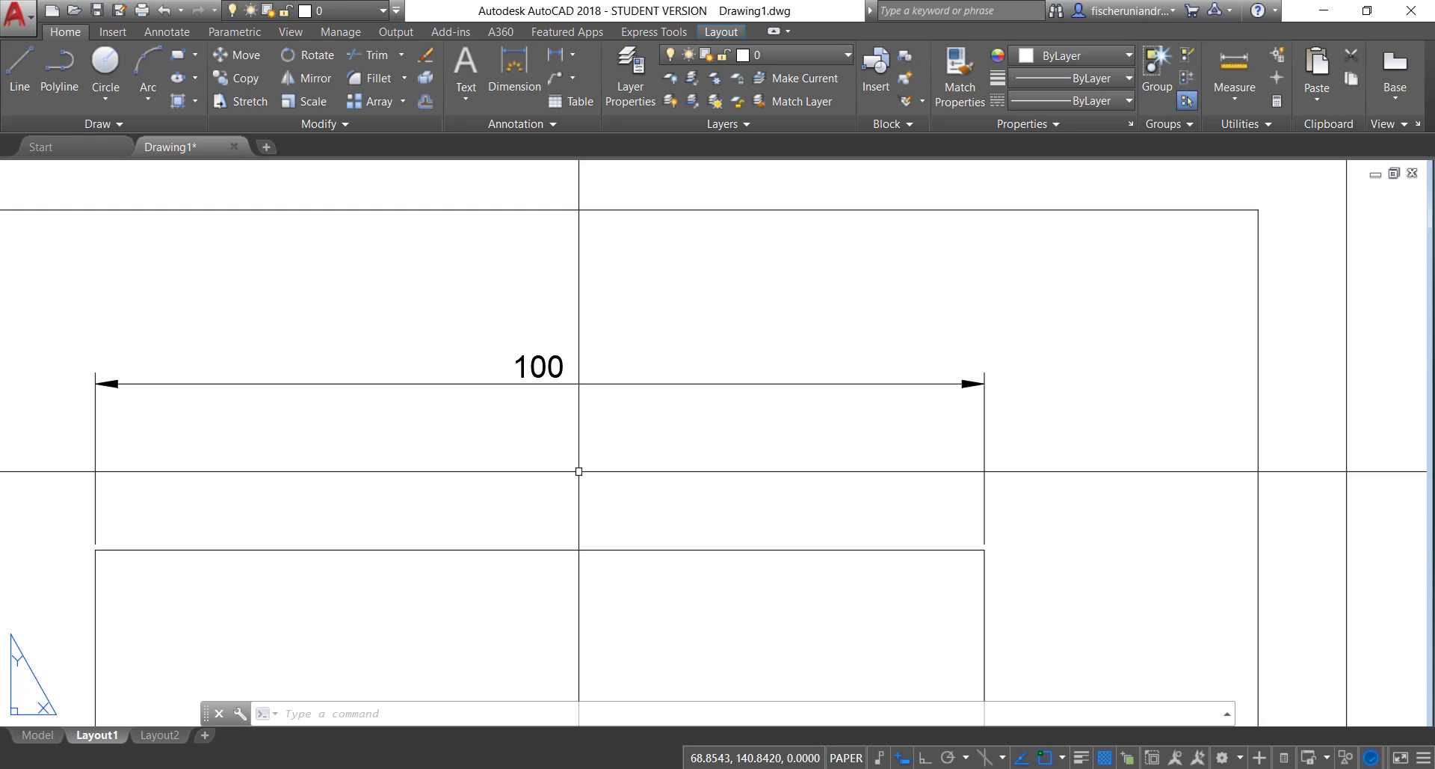
scroll(579, 471, "down", 8)
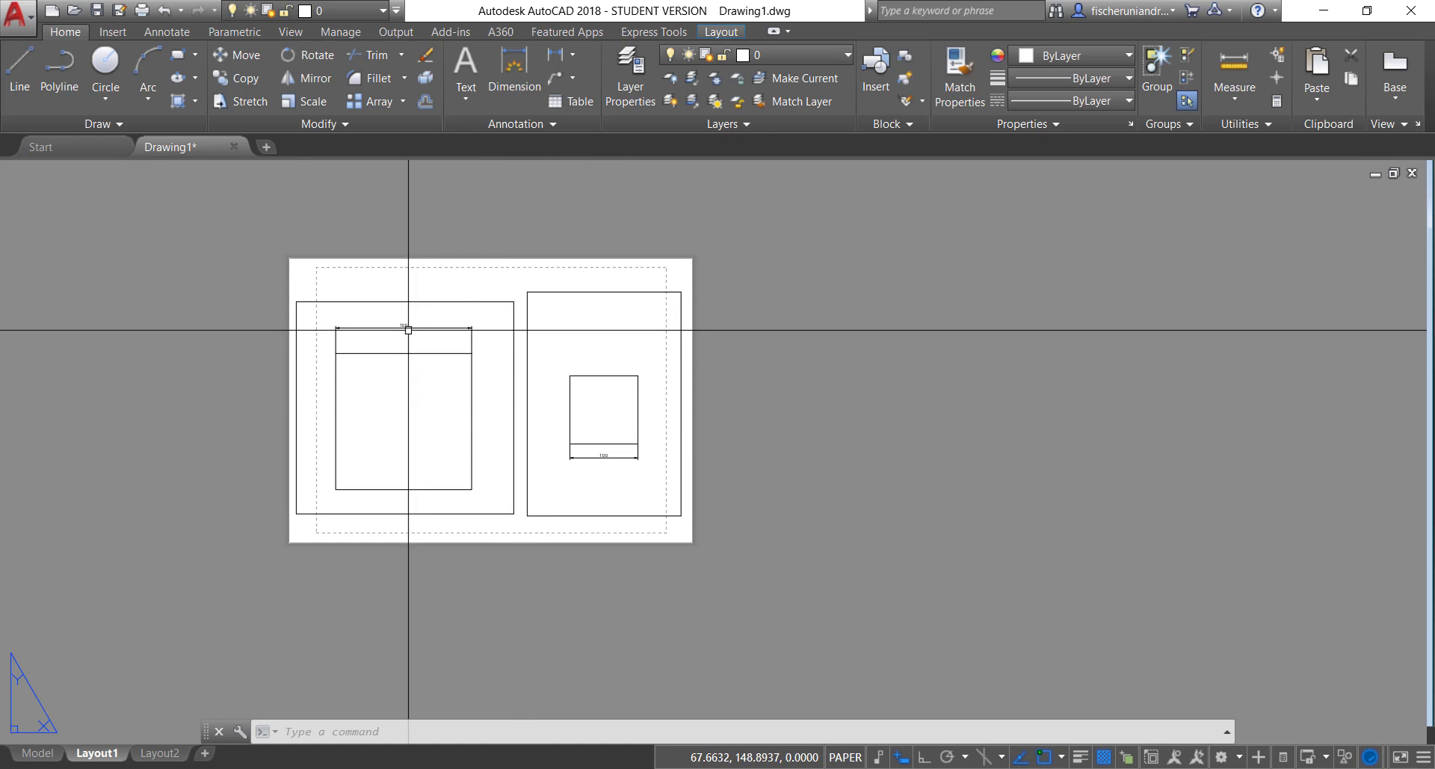
In model space, review the paper and drawing units of the 1:10 scale in the drawing scale list without changing them.
left_click(34, 755)
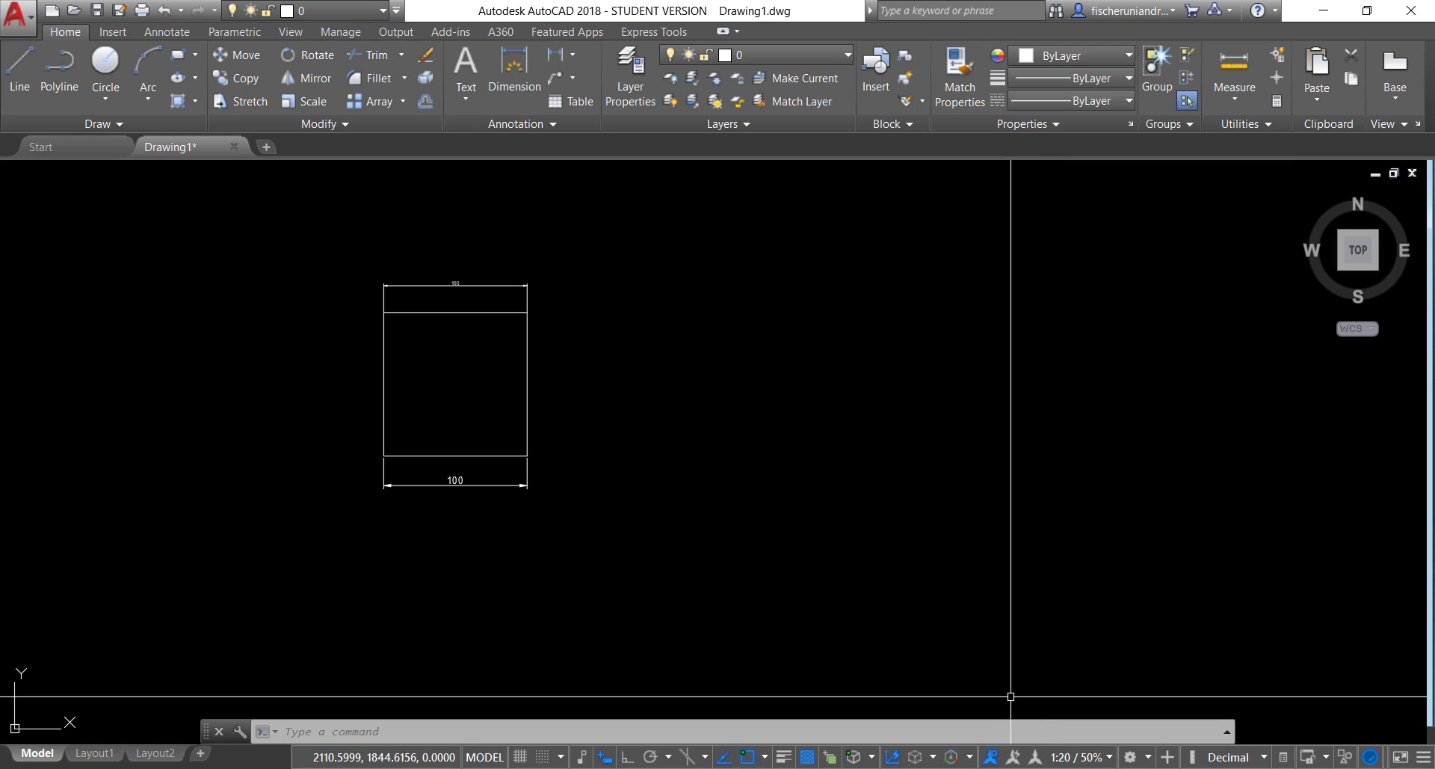
left_click(1061, 757)
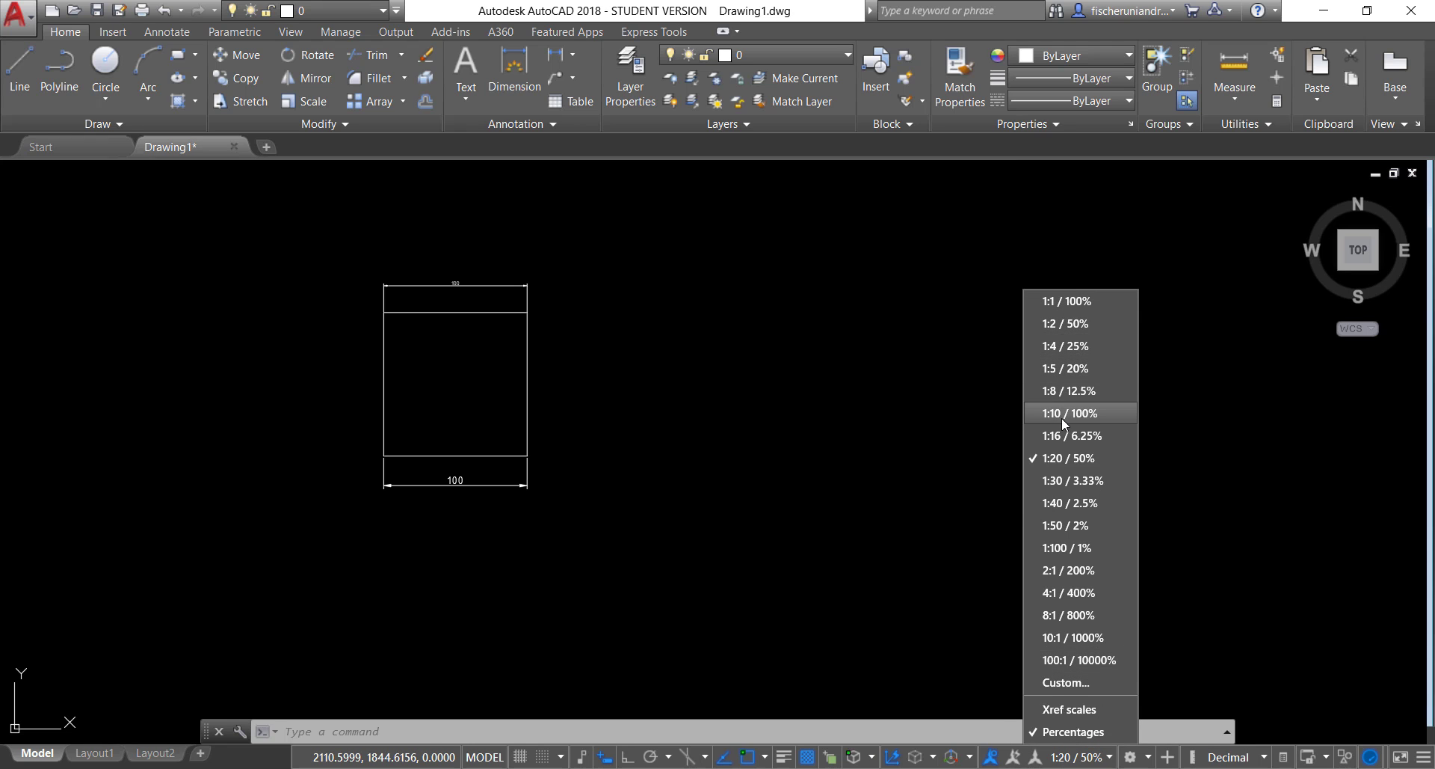
left_click(1072, 684)
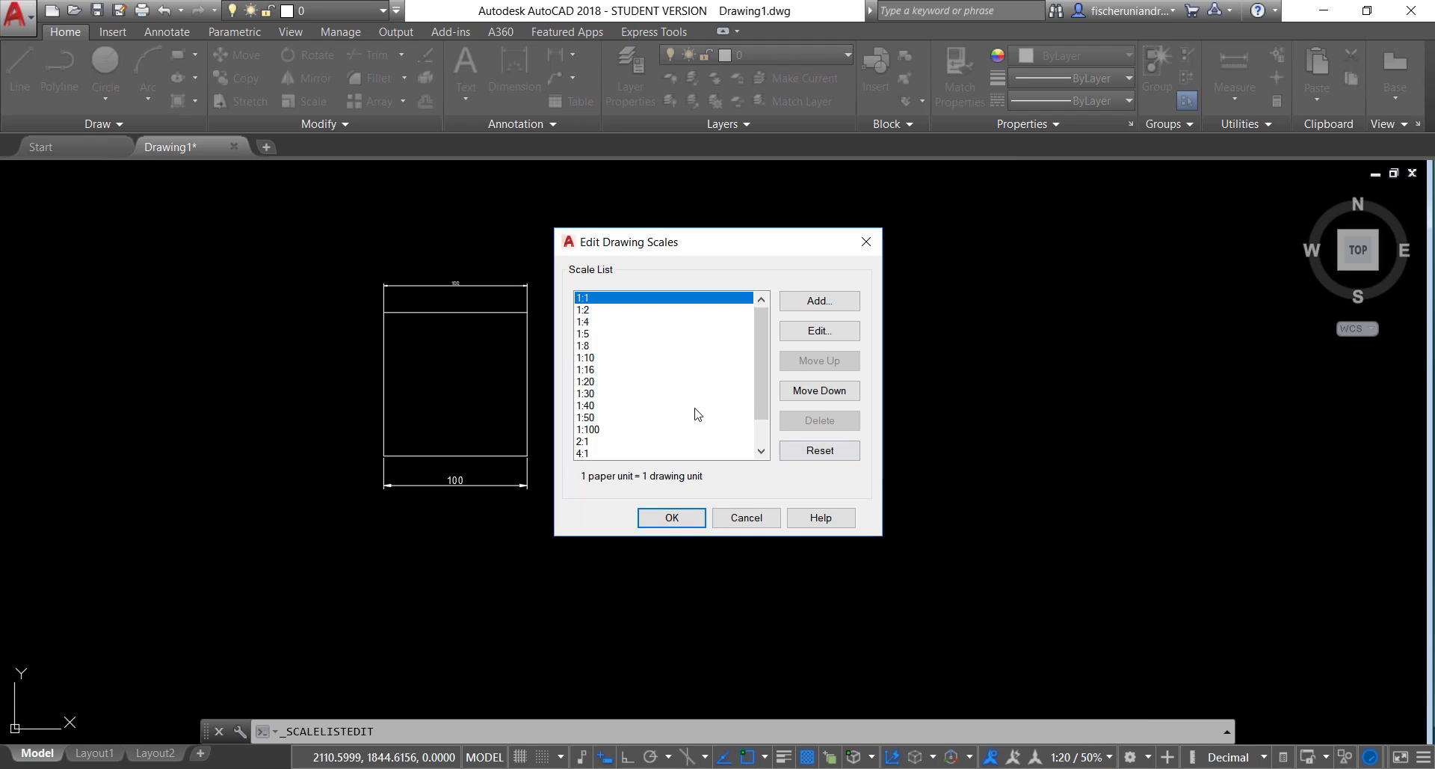
left_click(804, 333)
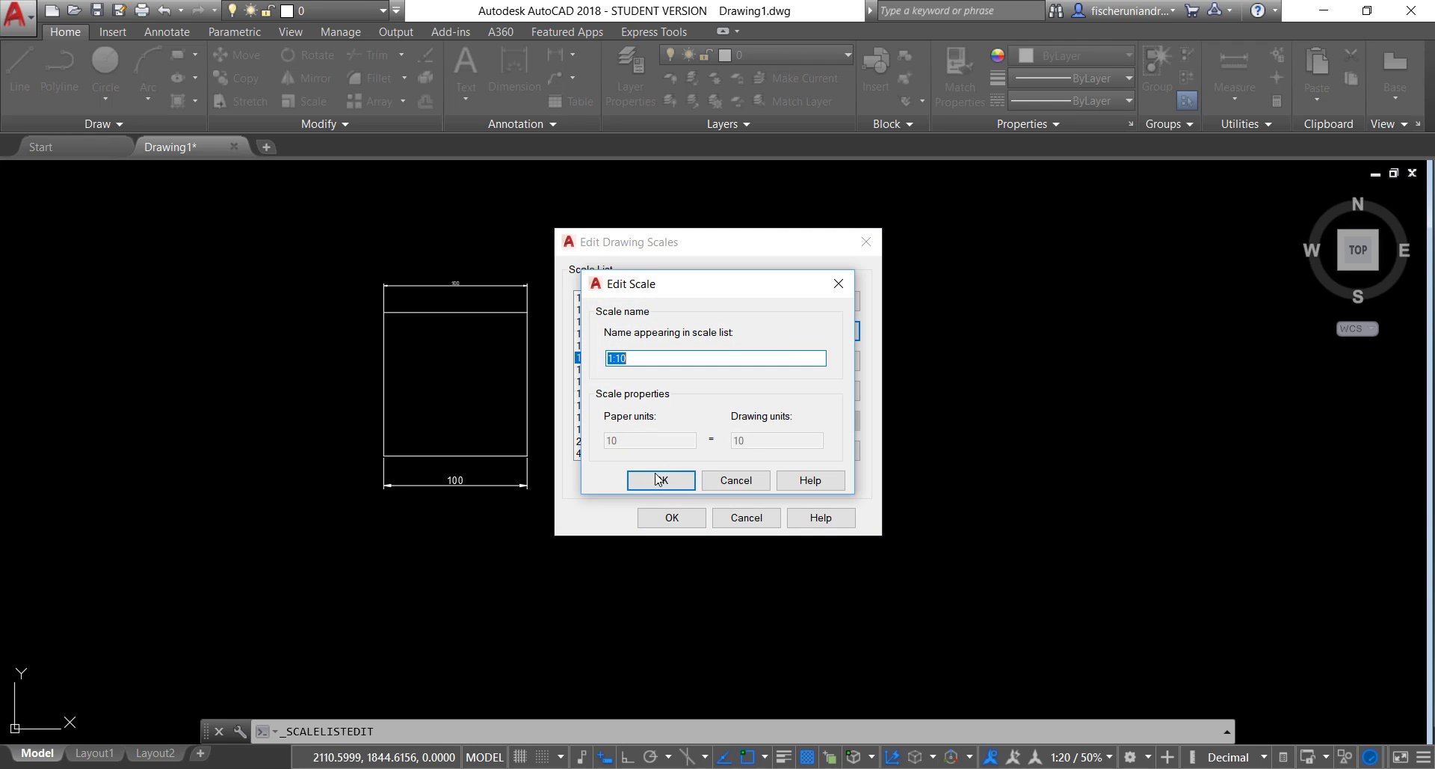
left_click(725, 482)
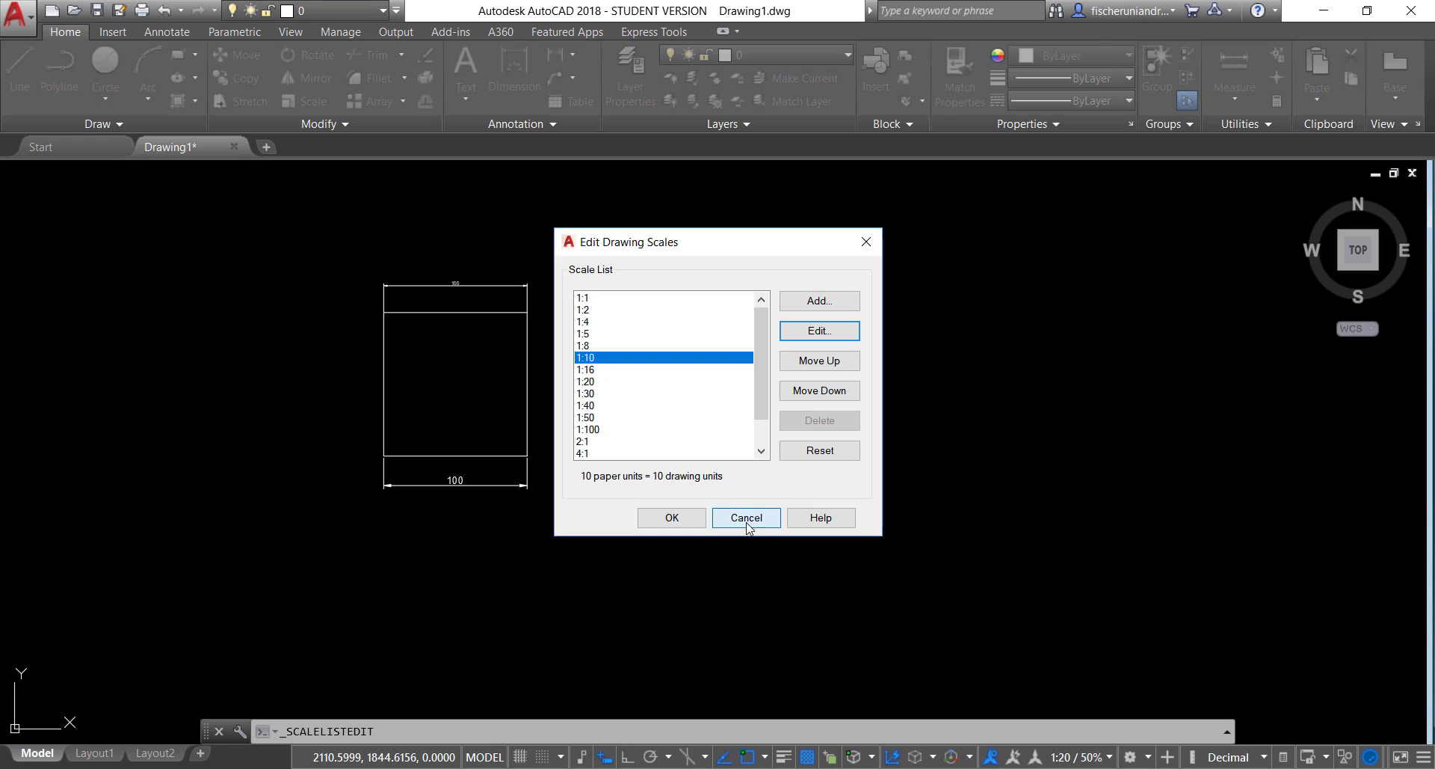
left_click(747, 518)
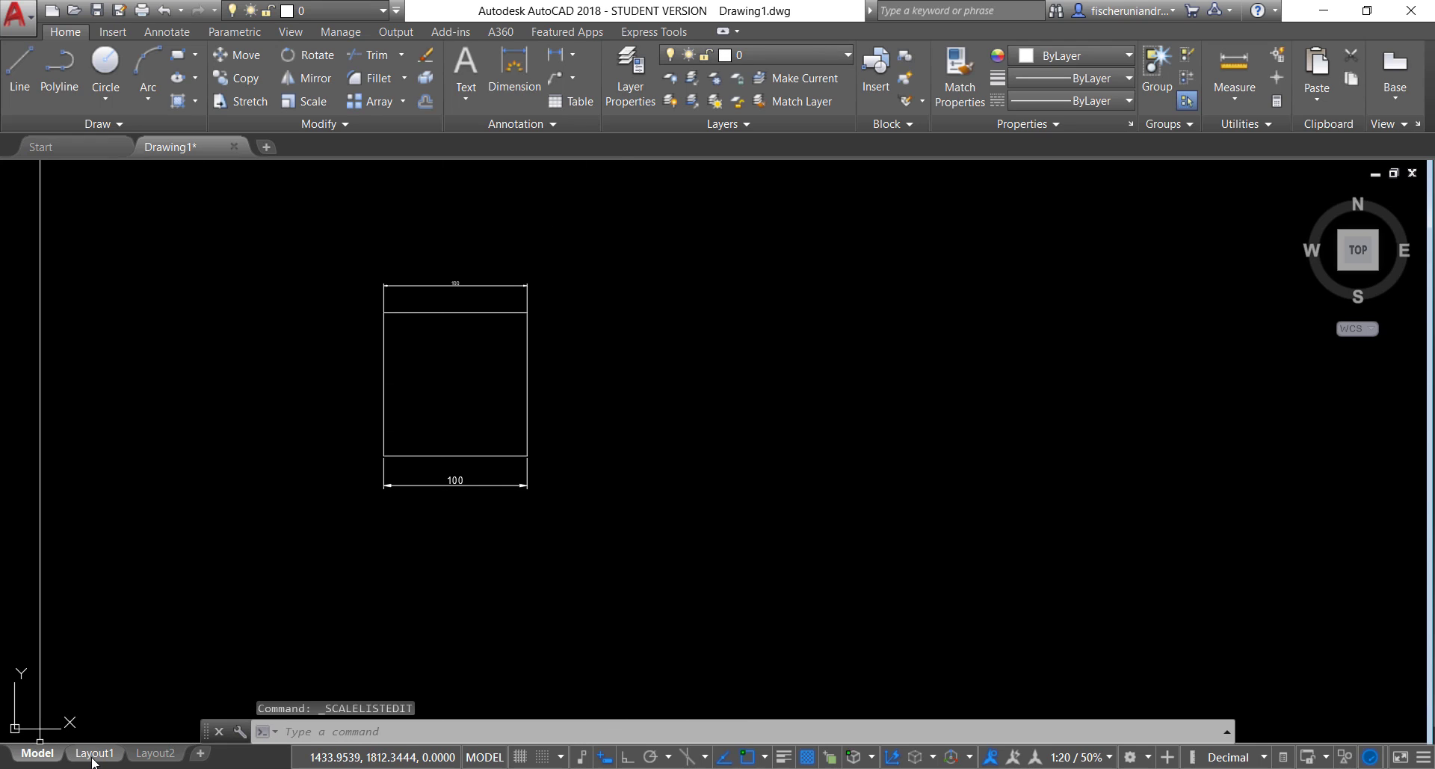
Make Annotative the current dimension style and set the model space annotation scale to 1:10.
left_click(520, 125)
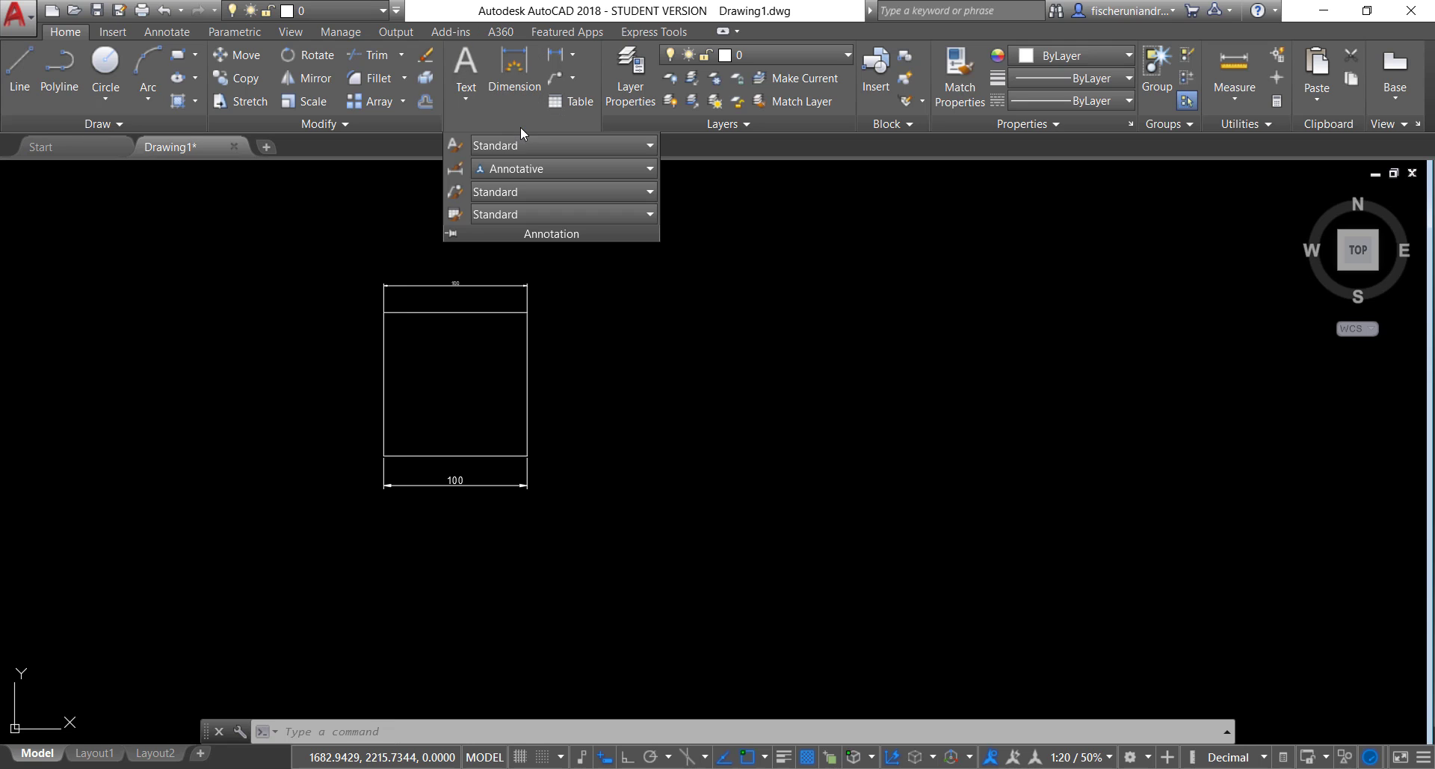
left_click(517, 171)
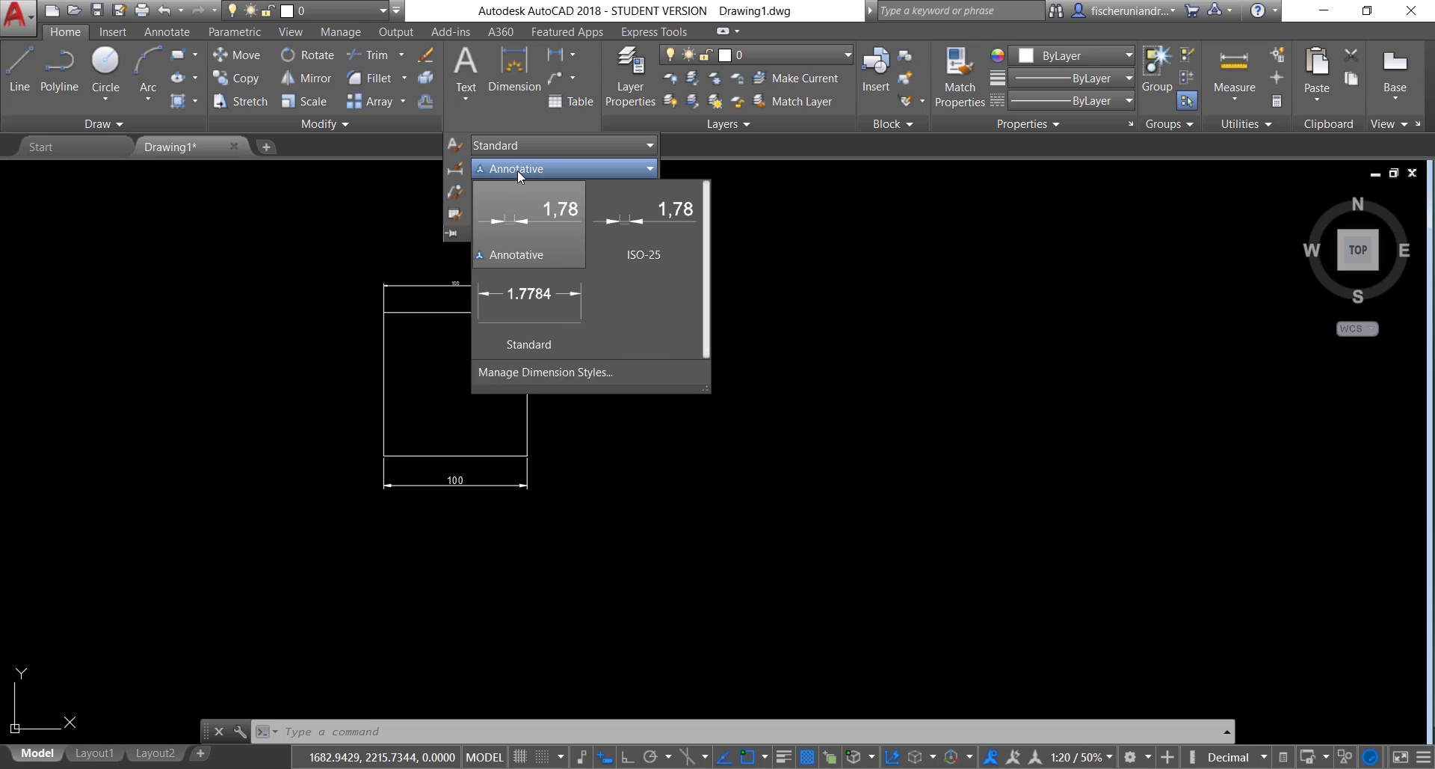
left_click(649, 239)
left_click(562, 169)
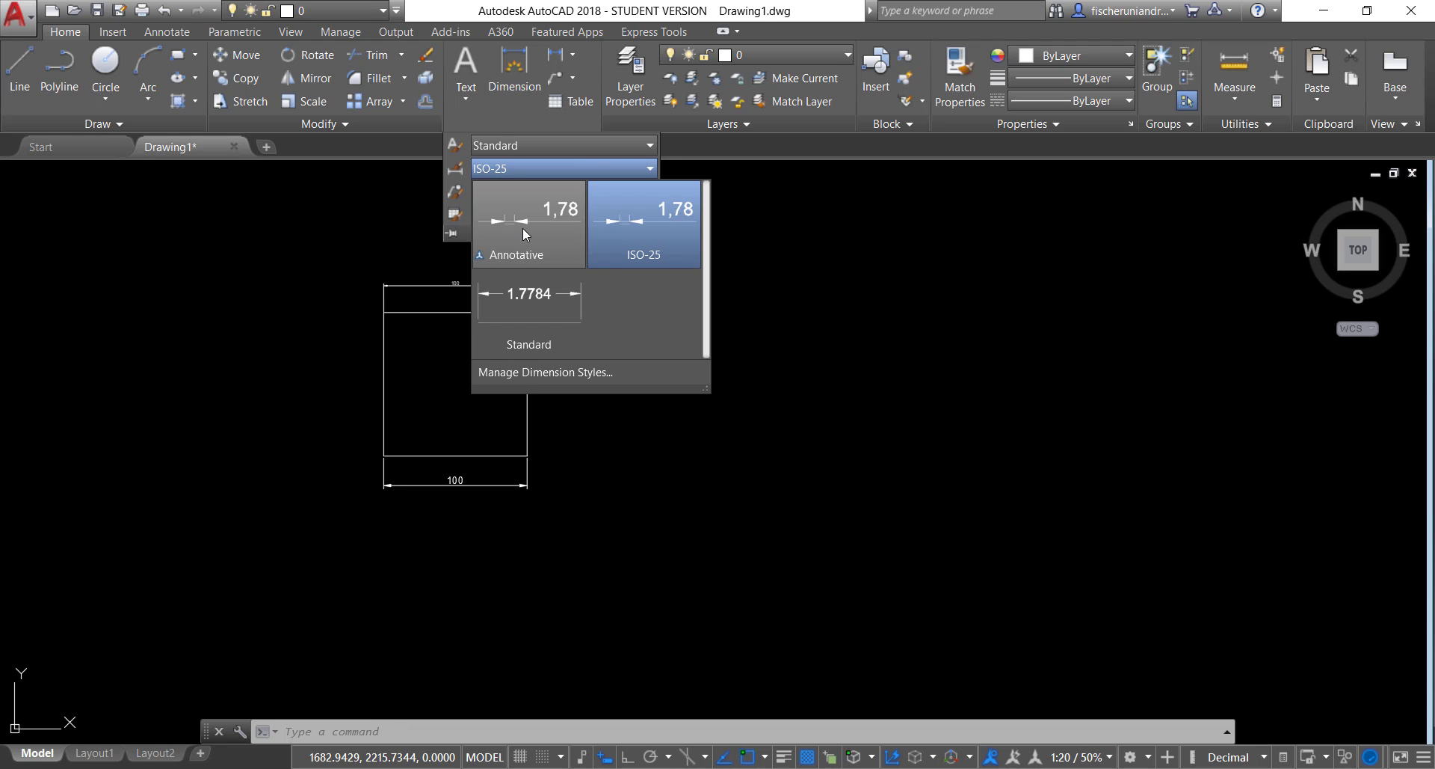
left_click(522, 228)
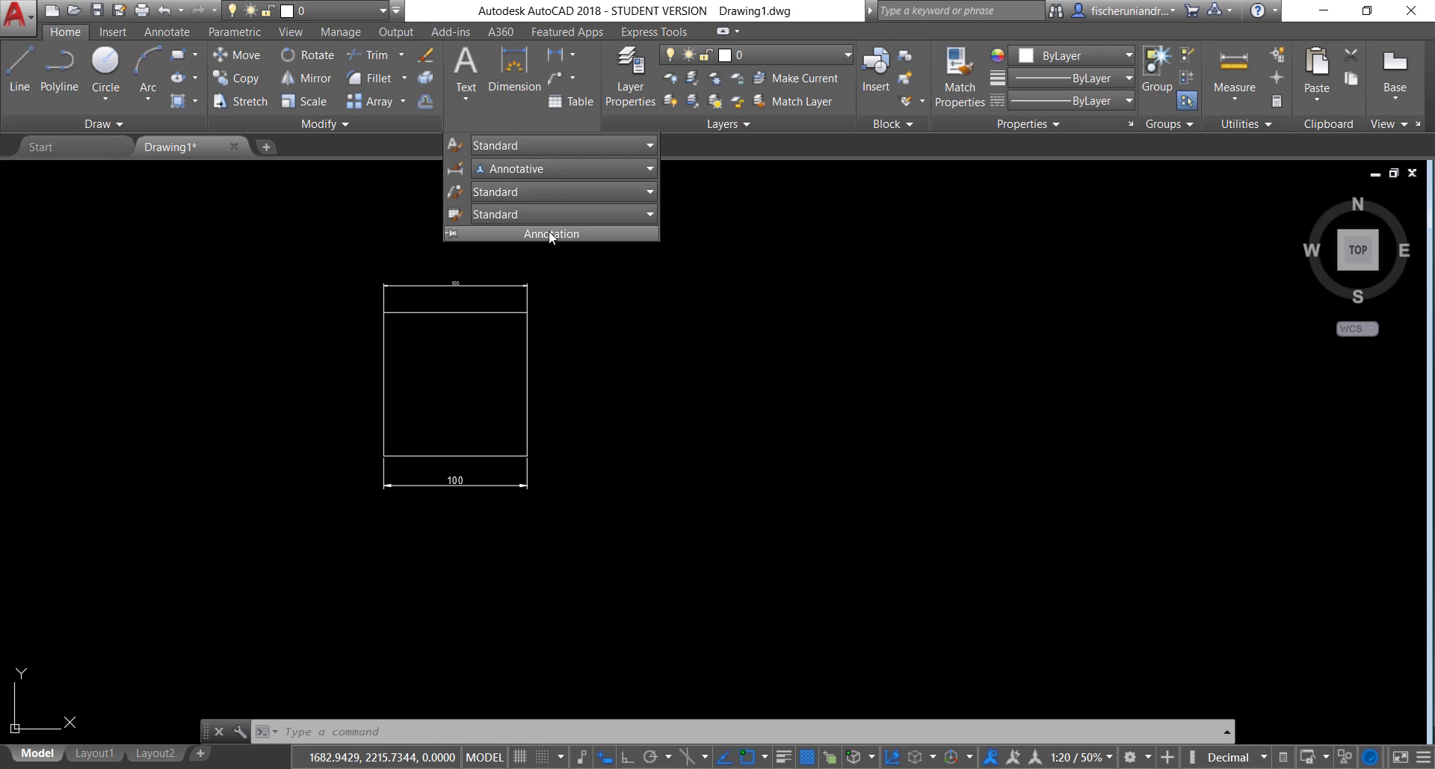
left_click(1062, 758)
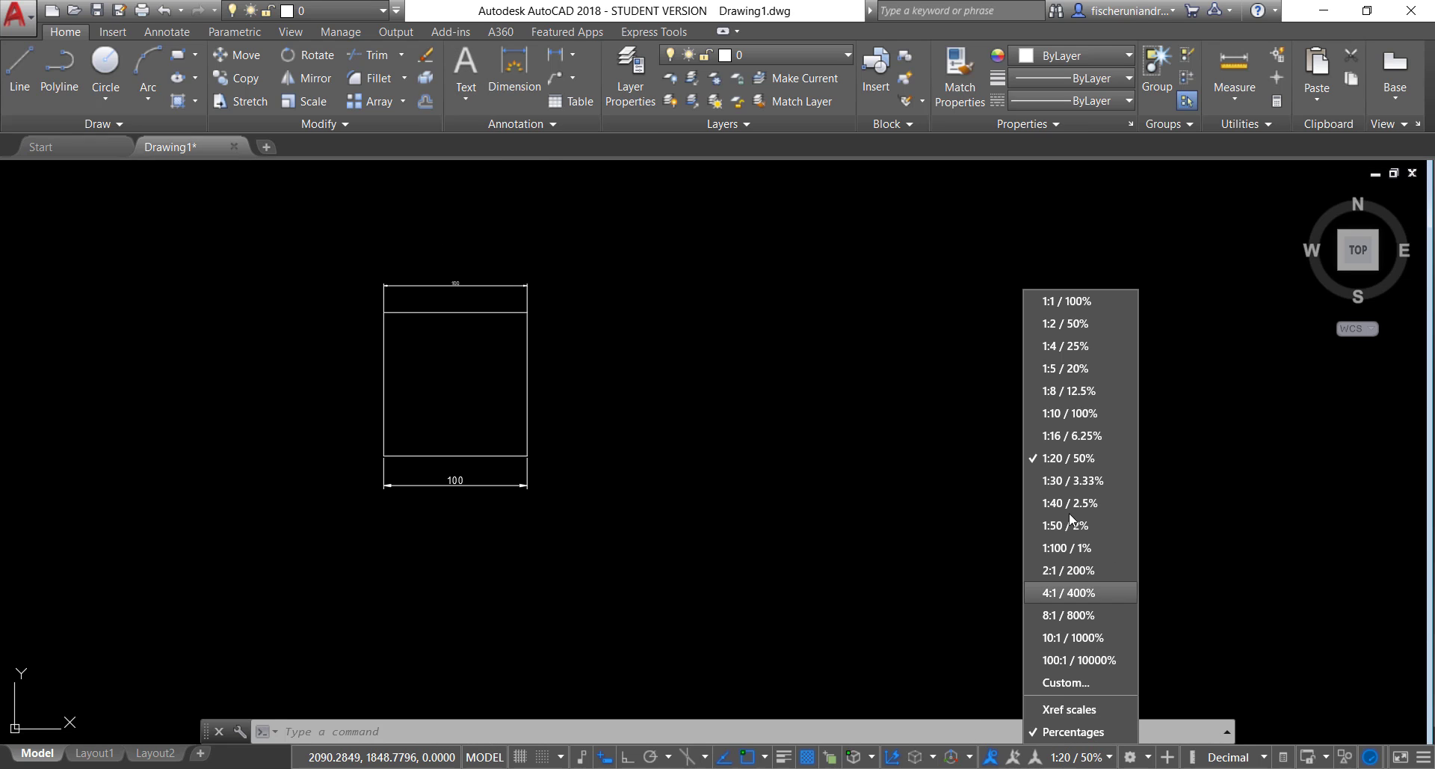
left_click(1071, 412)
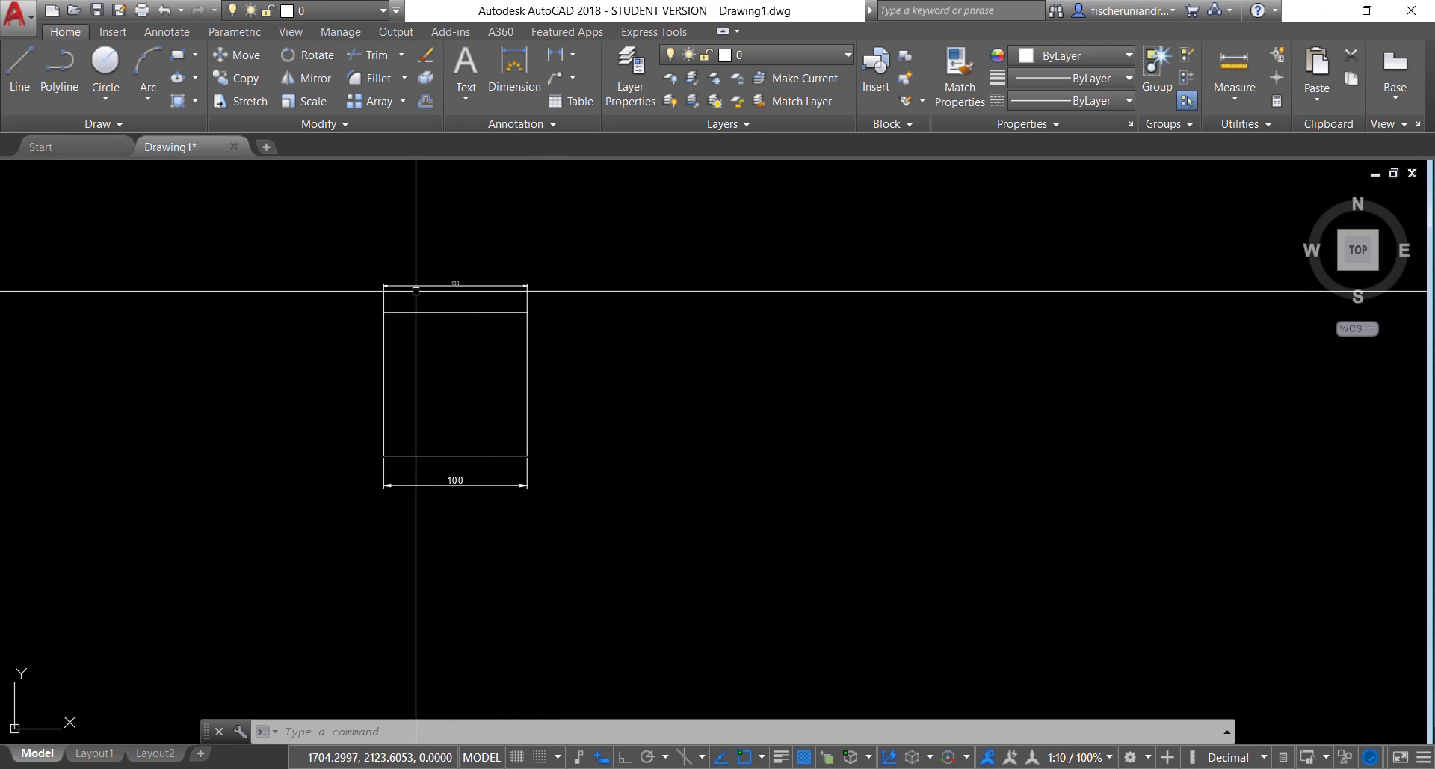
Examine how the square's upper and lower dimensions display in model space at the 1:10 annotation scale.
scroll(418, 295, "up", 2)
scroll(481, 307, "down", 2)
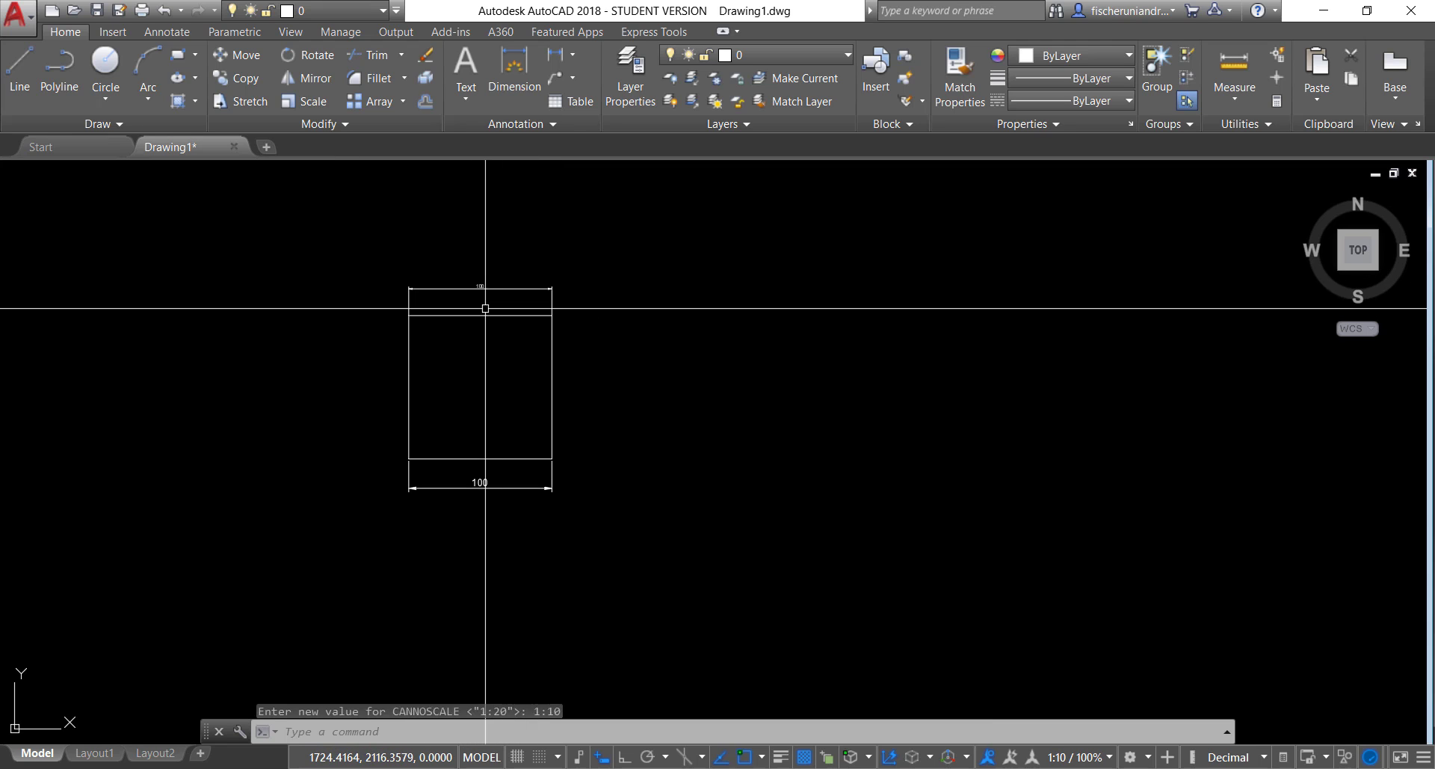
key("Escape")
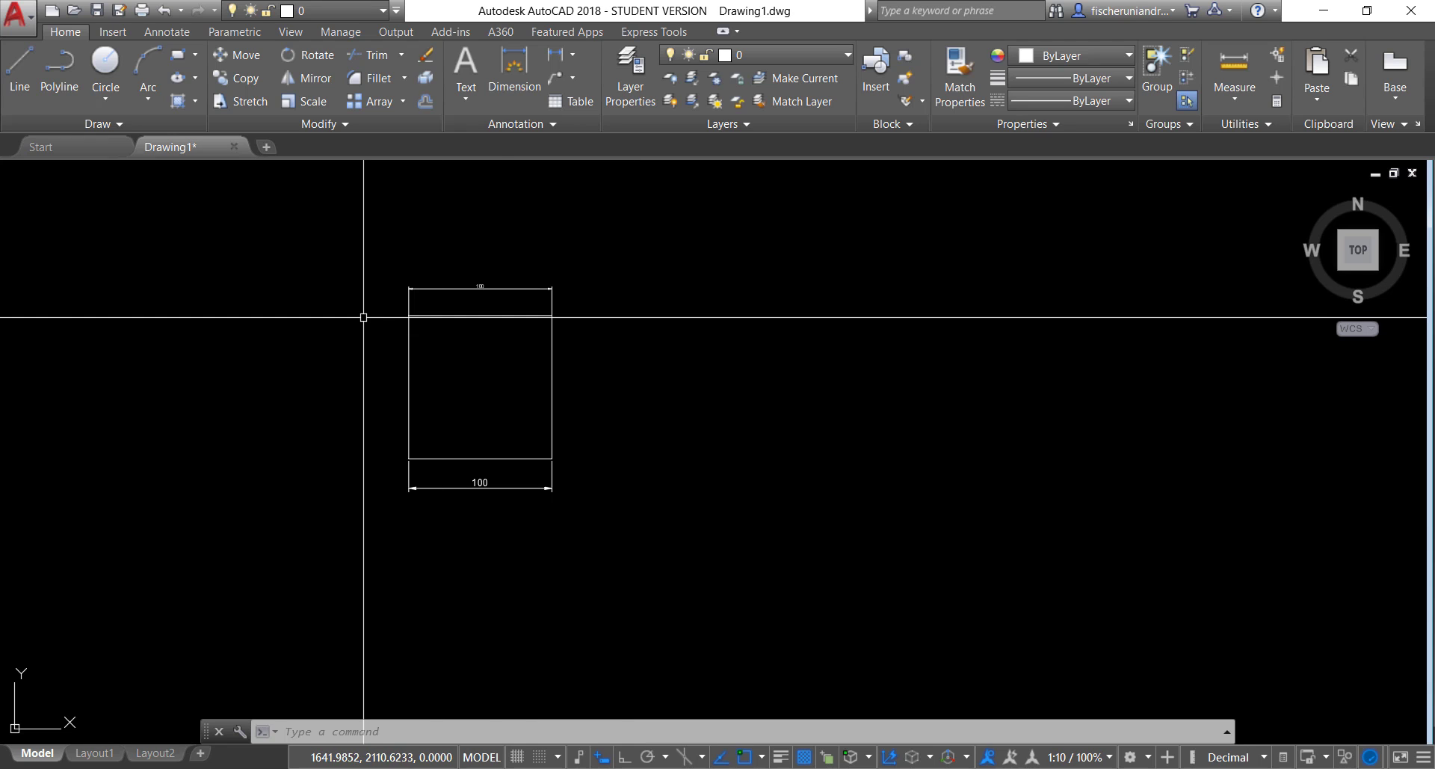
scroll(398, 314, "up", 2)
scroll(525, 292, "down", 1)
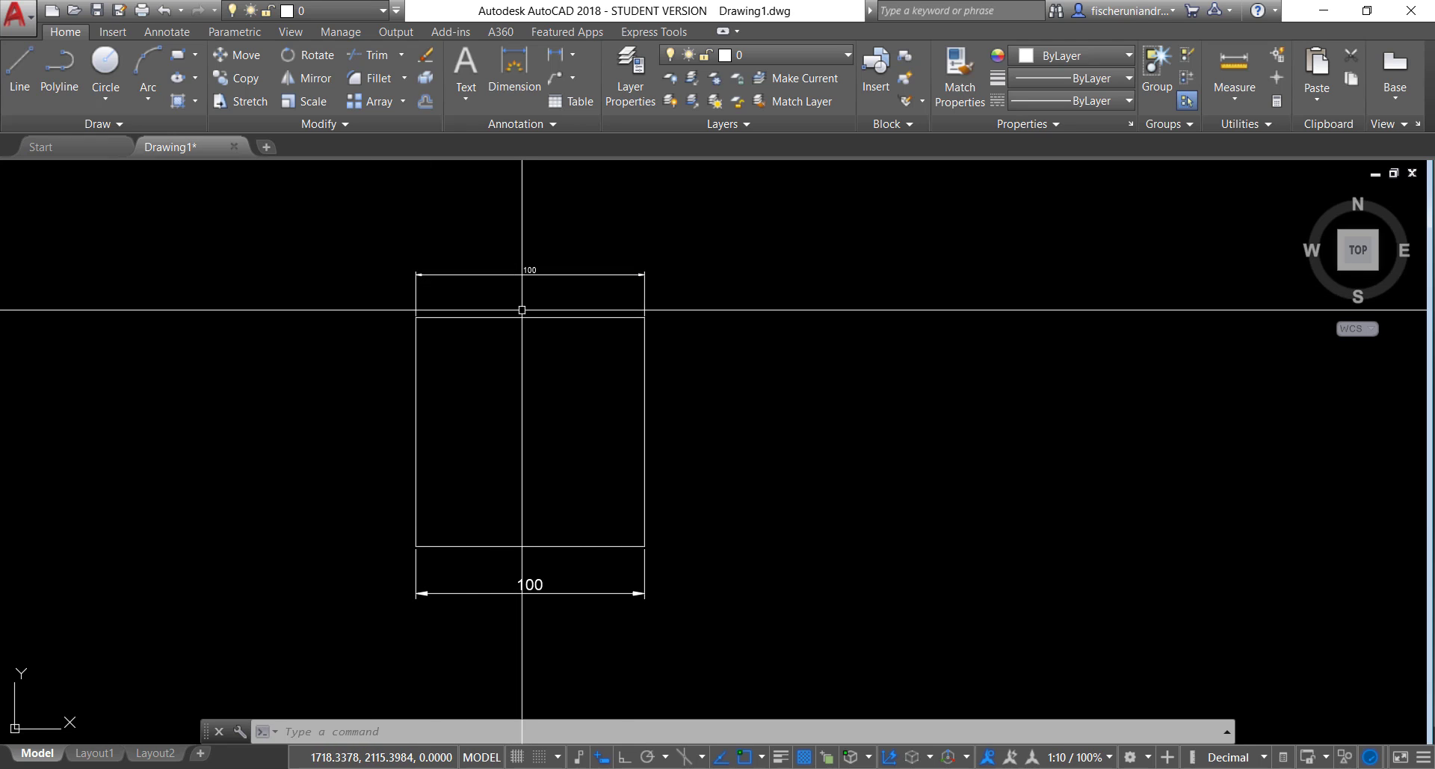
scroll(551, 250, "down", 1)
middle_click_drag(612, 291, 545, 291)
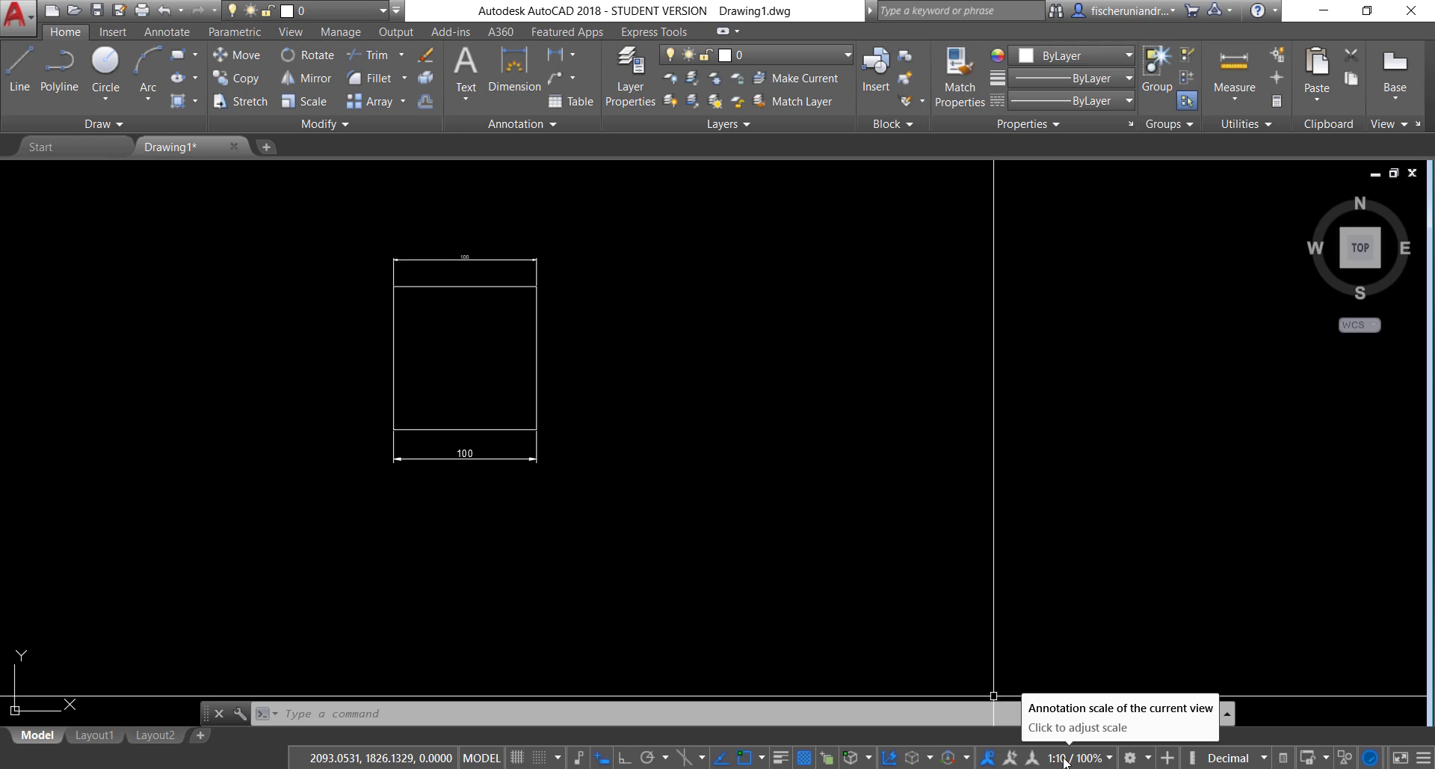
left_click(523, 125)
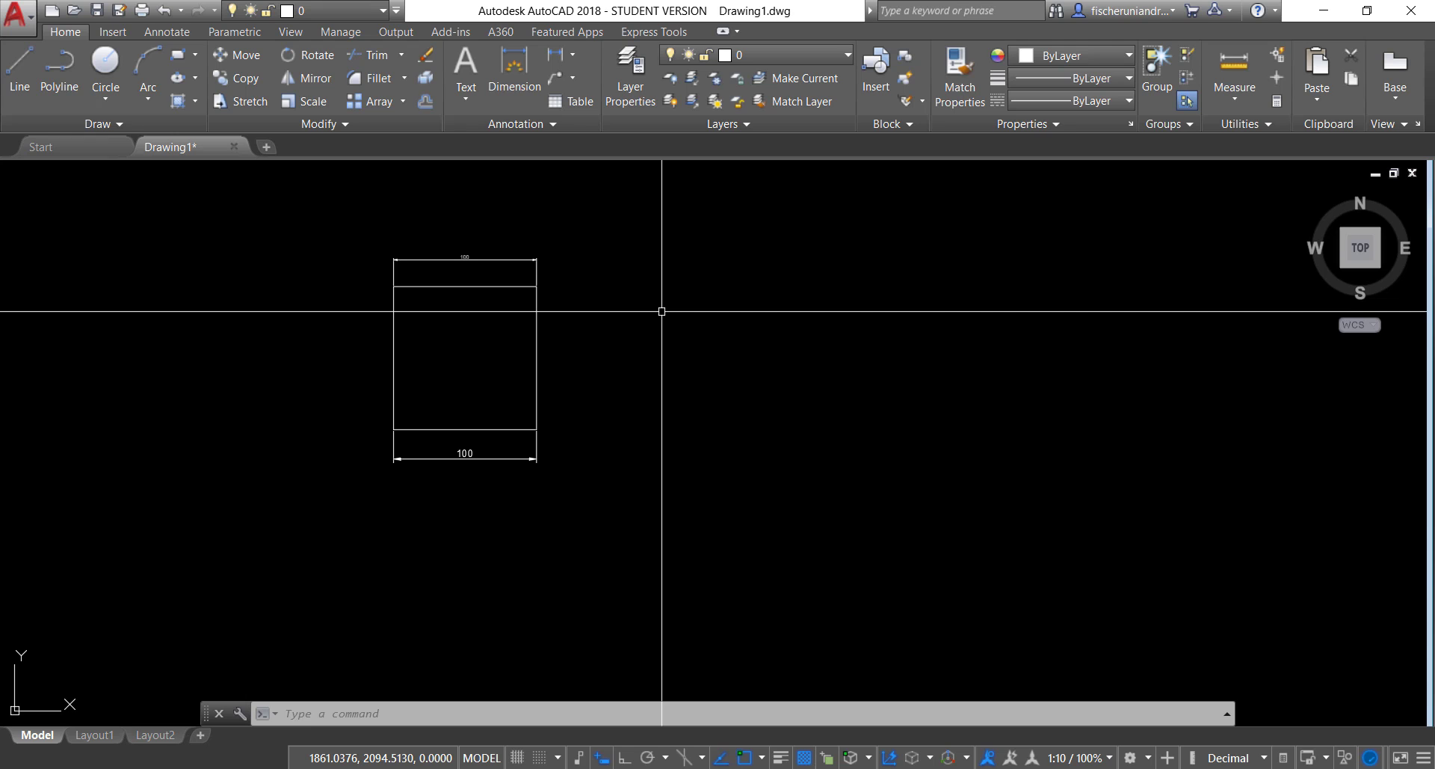
scroll(528, 262, "up", 1)
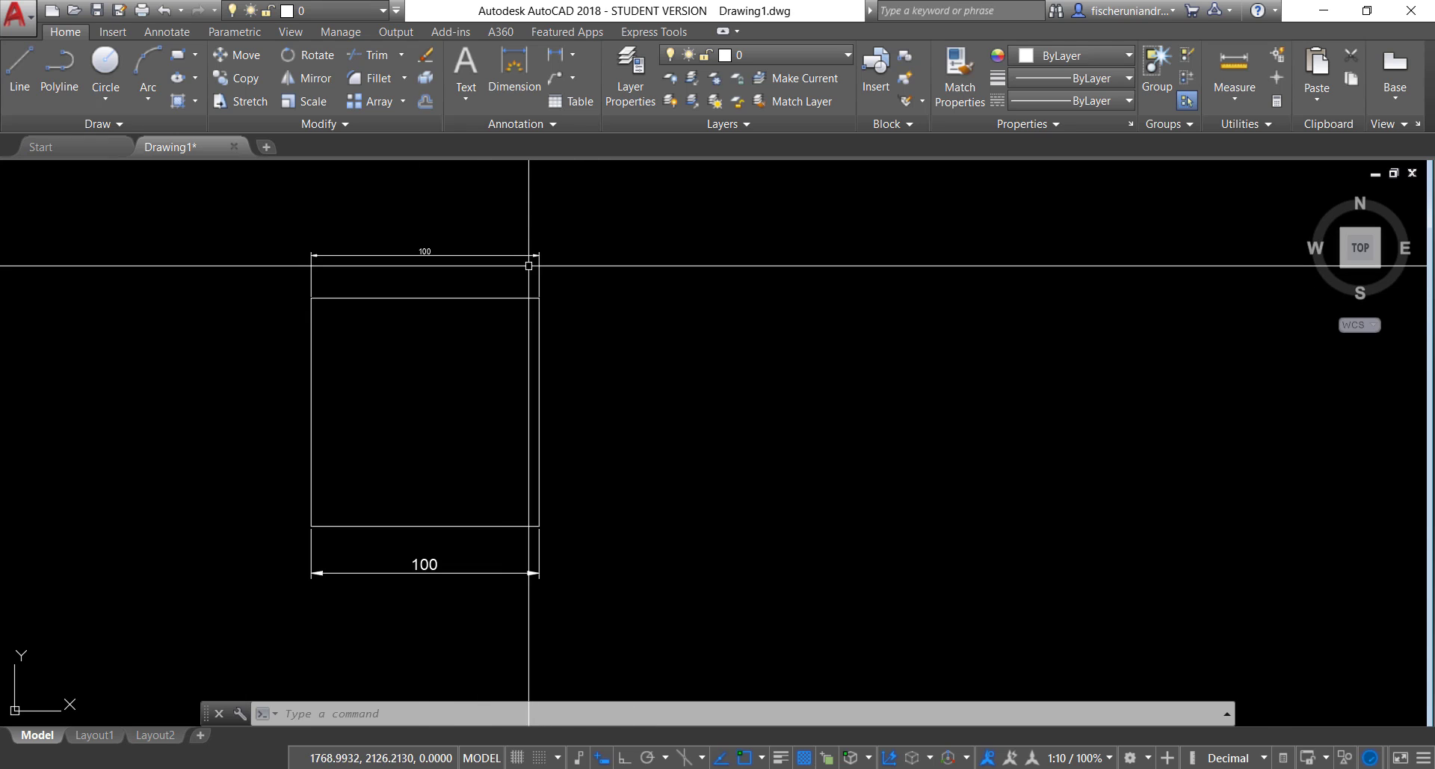
scroll(483, 318, "down", 1)
middle_click_drag(605, 325, 555, 333)
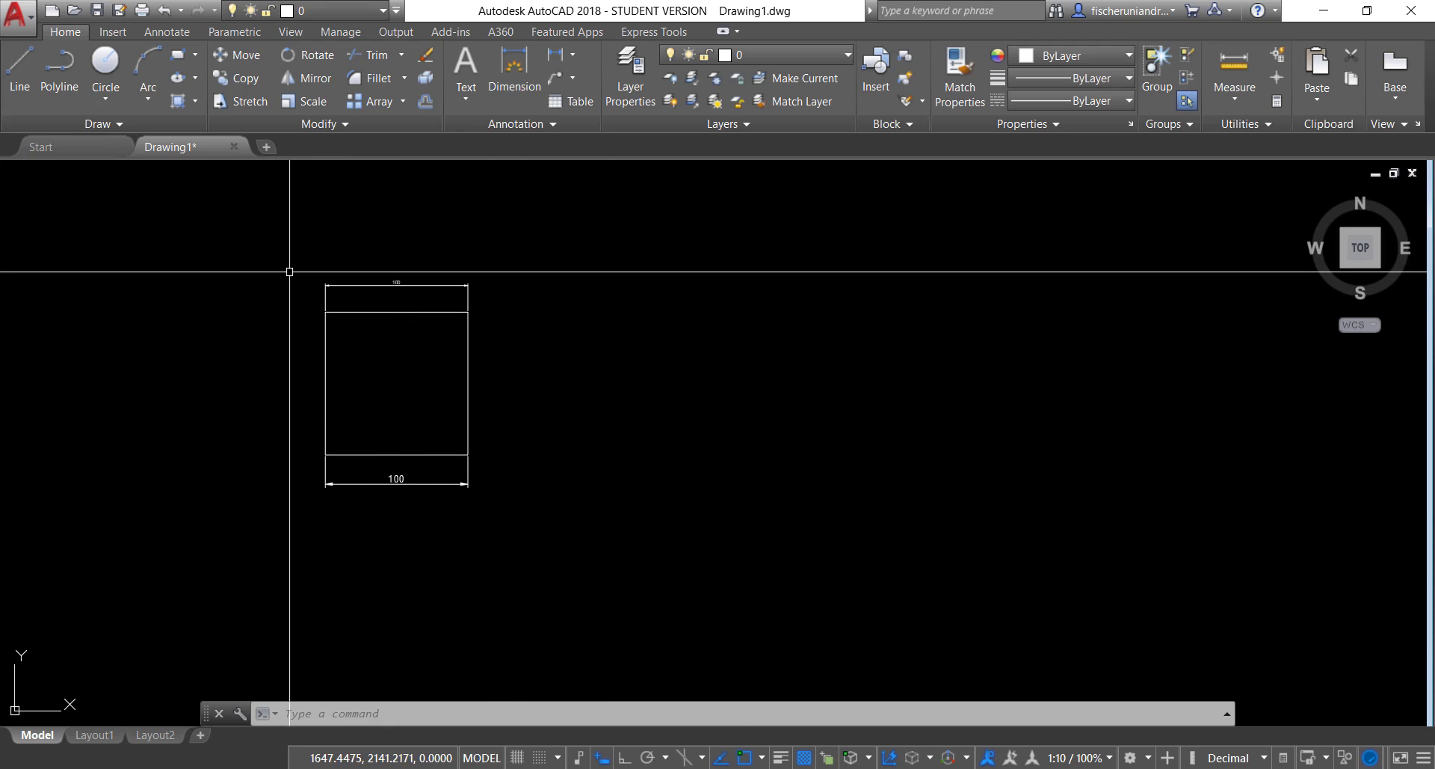
scroll(320, 277, "up", 5)
middle_click_drag(603, 387, 600, 497)
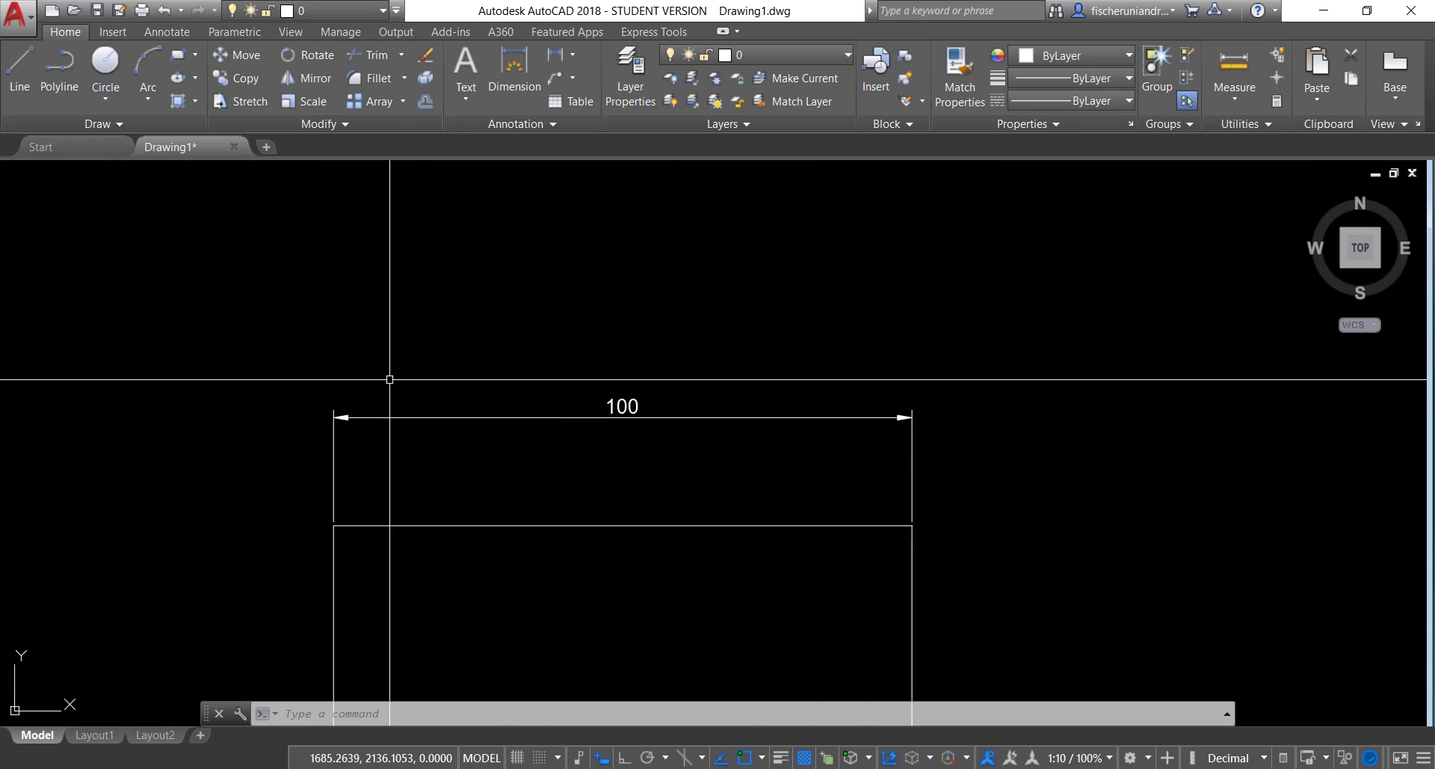
Switch to the DIRETRIZES presentation slide to view its floor plan dimensions, and return to the AutoCAD drawing.
key("alt+Tab")
key("alt+Tab")
key("alt+Tab")
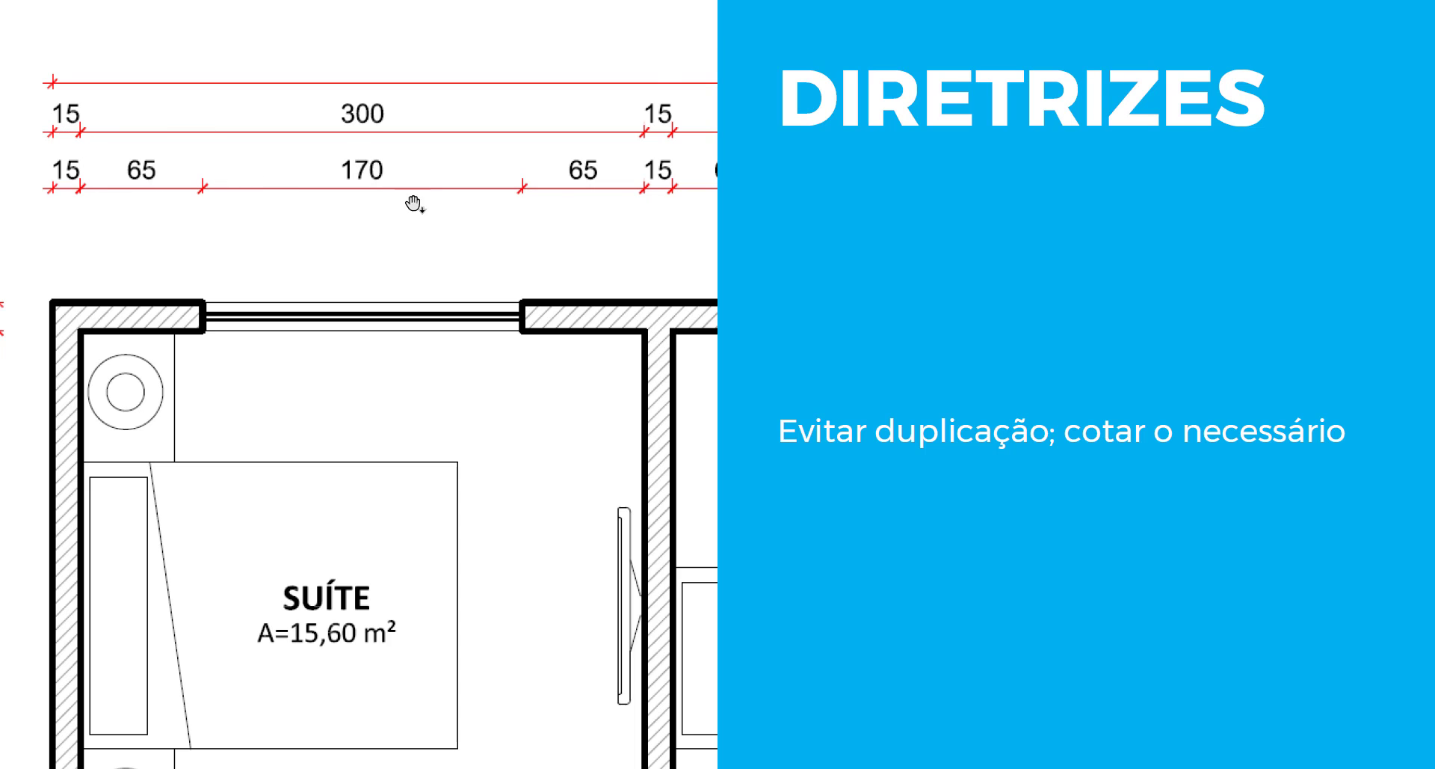
key("alt+Tab")
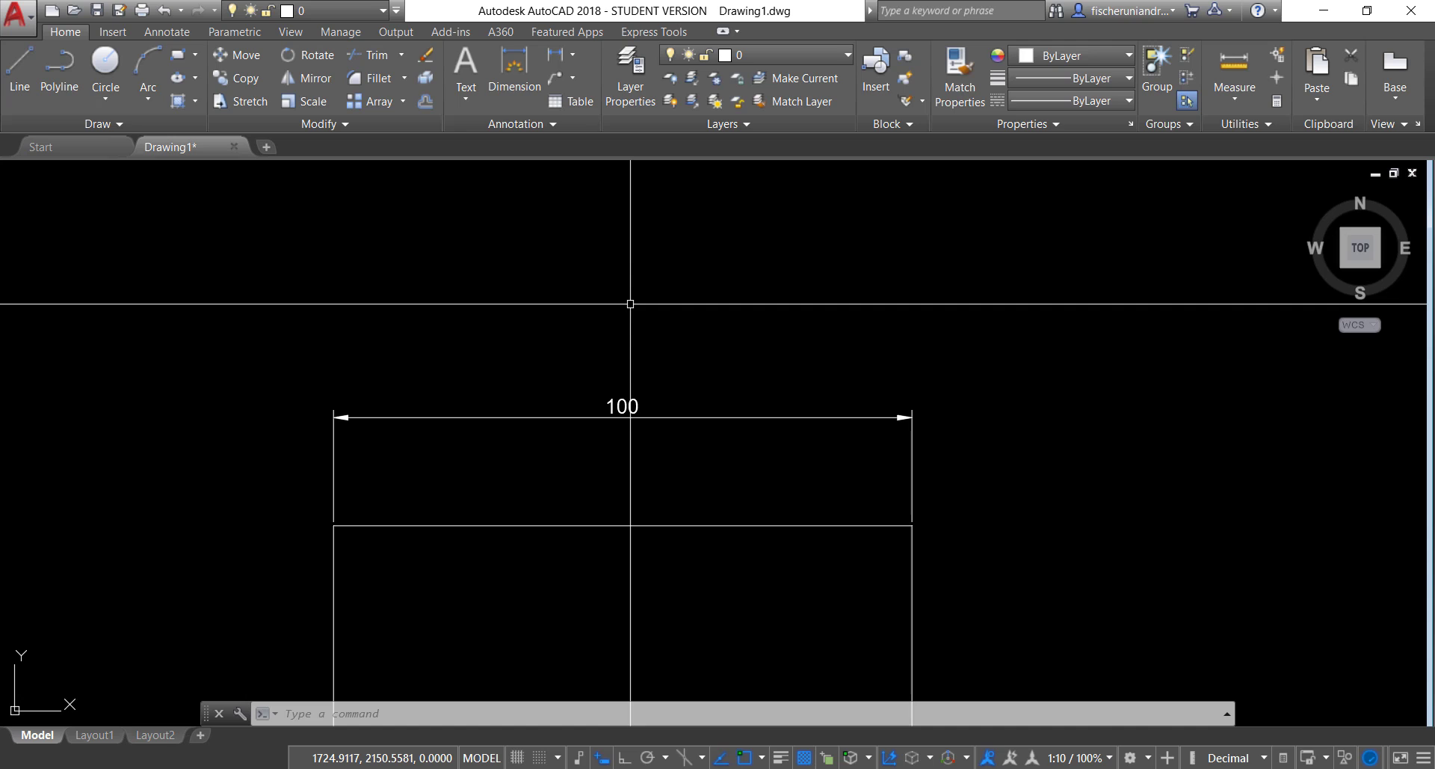
Open the Annotative dimension style for modification with DIMSTYLE, and consult the floor plan dimensions on the presentation slide.
type("dimsty")
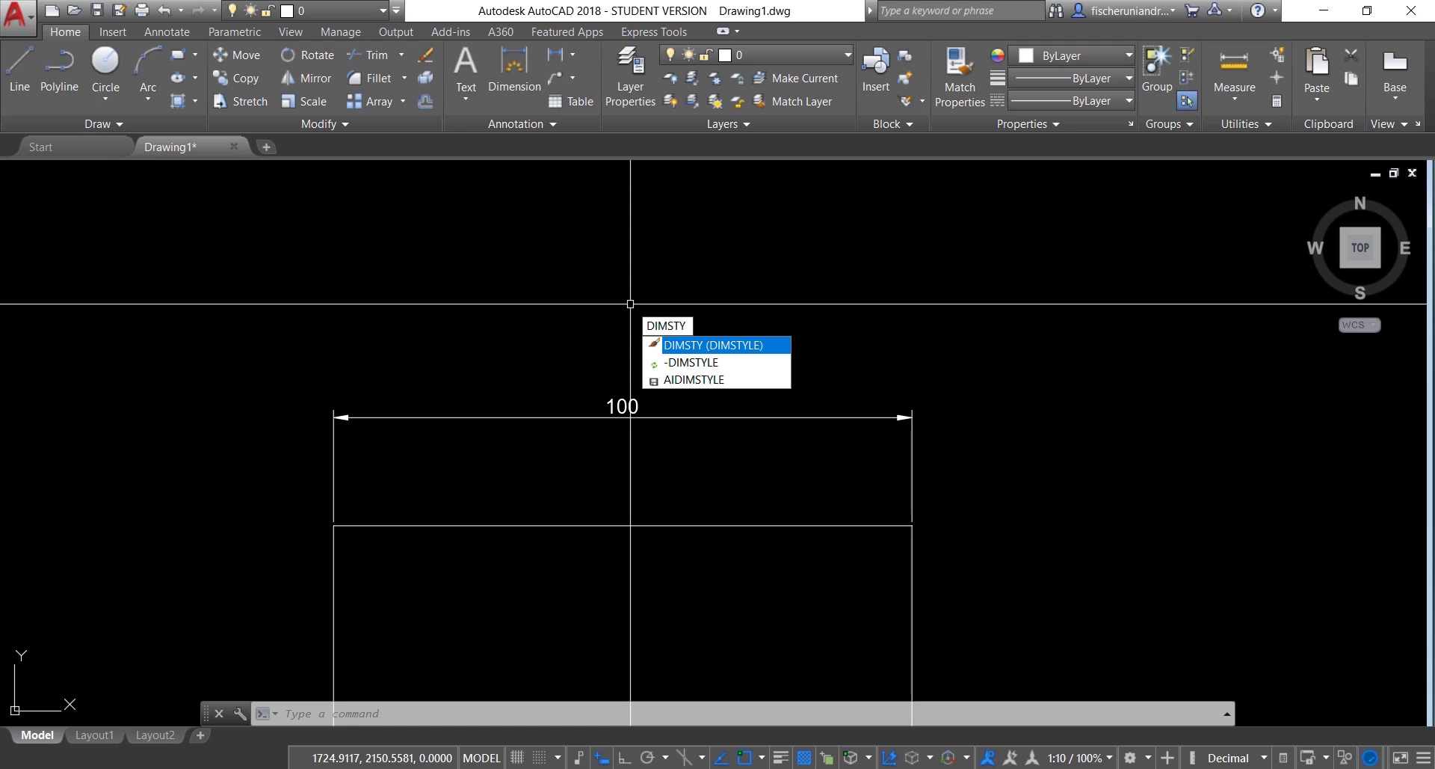
key("Return")
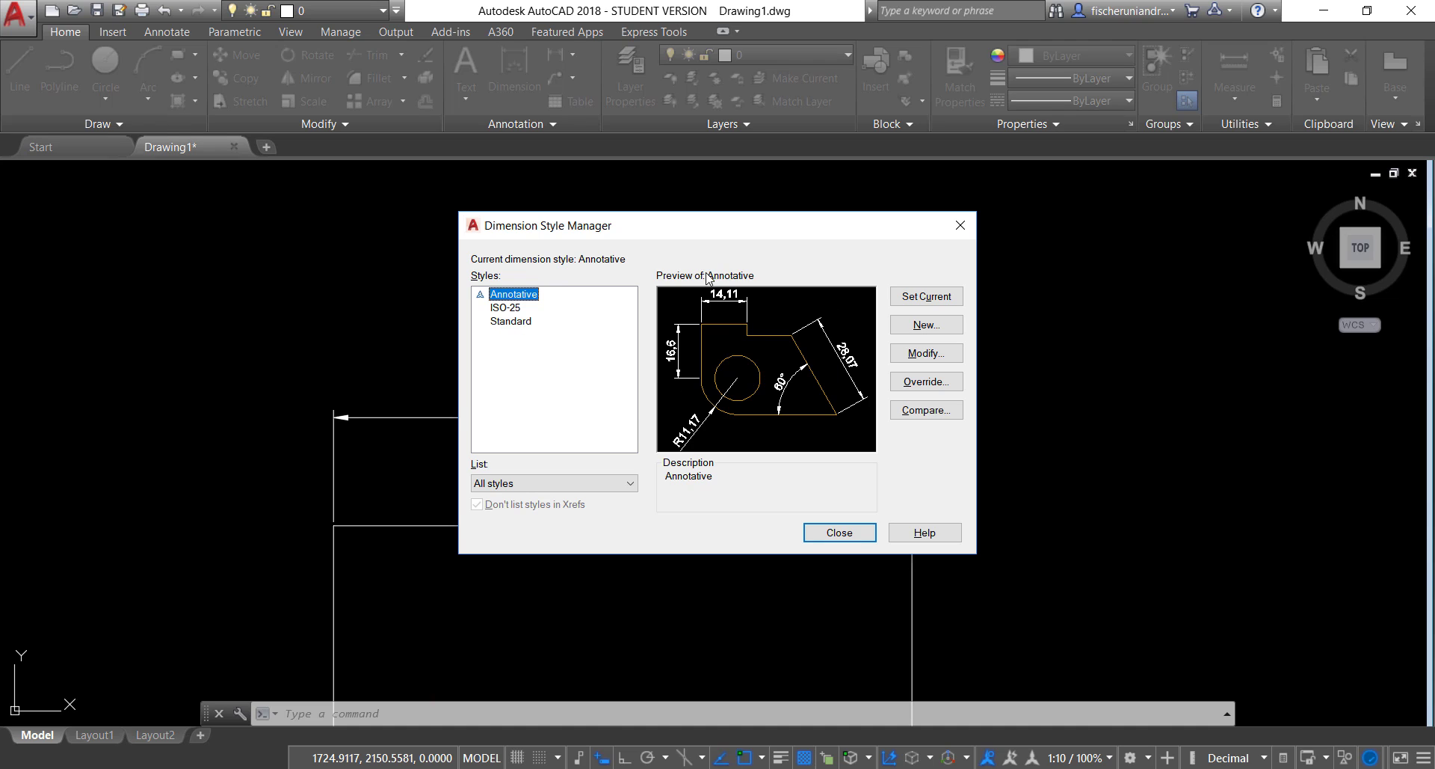
left_click(920, 360)
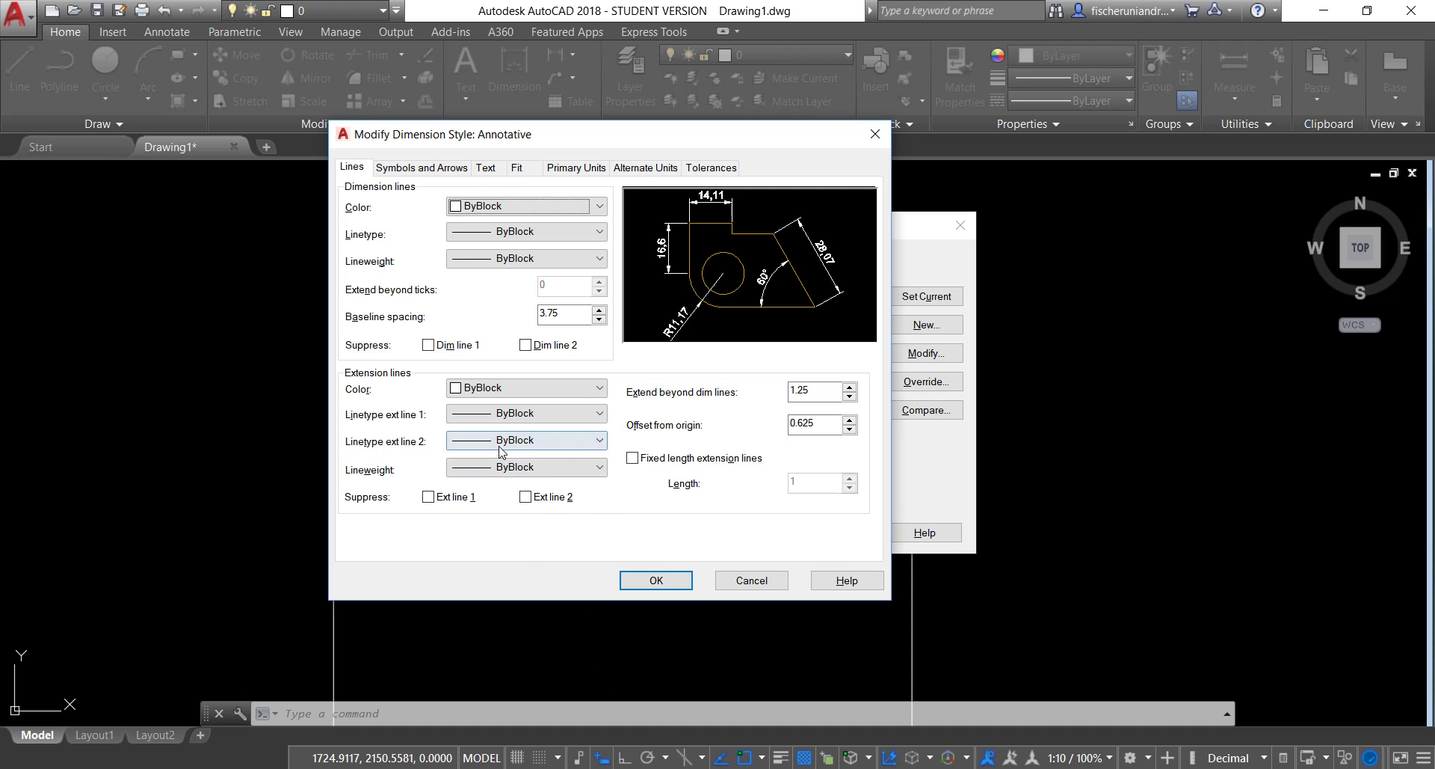
key("alt+Tab")
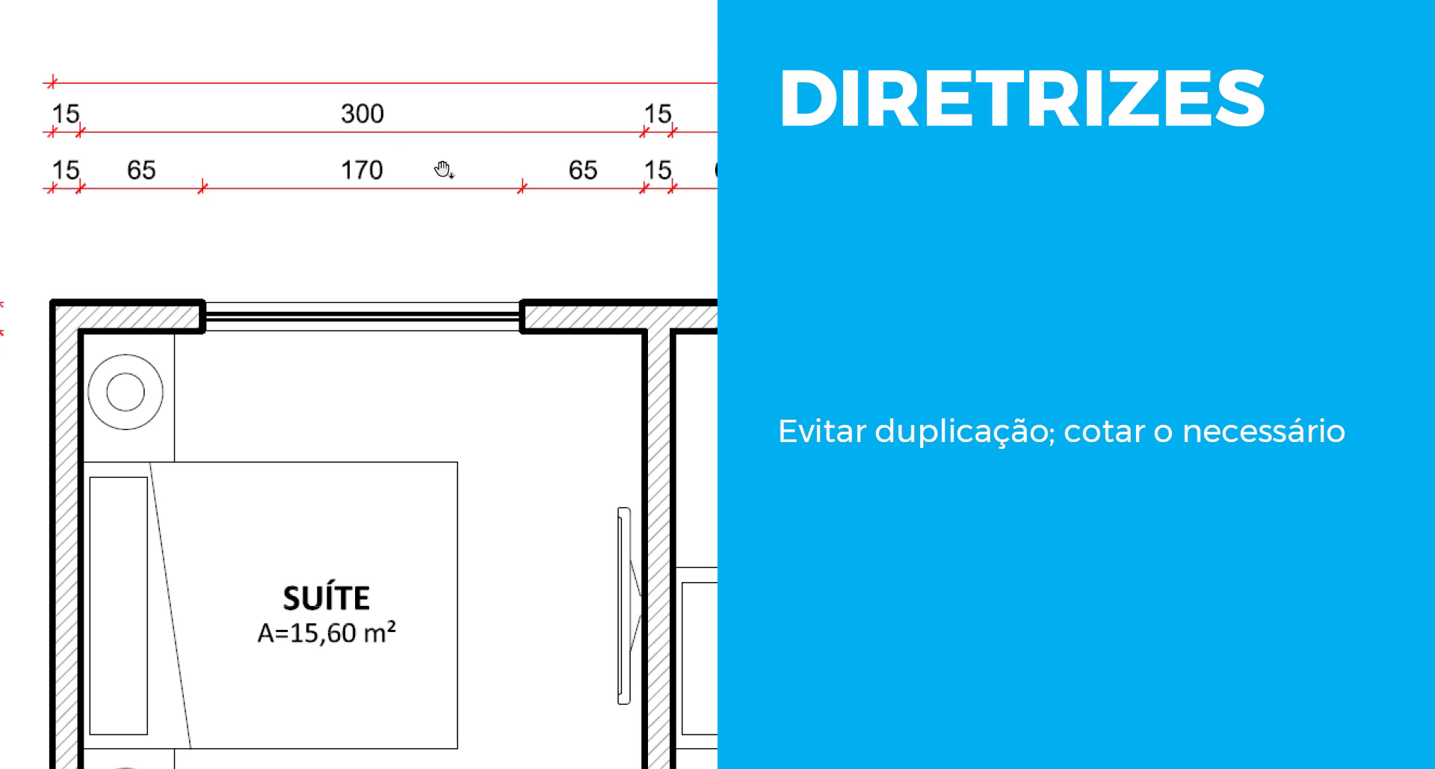
key("alt+Tab")
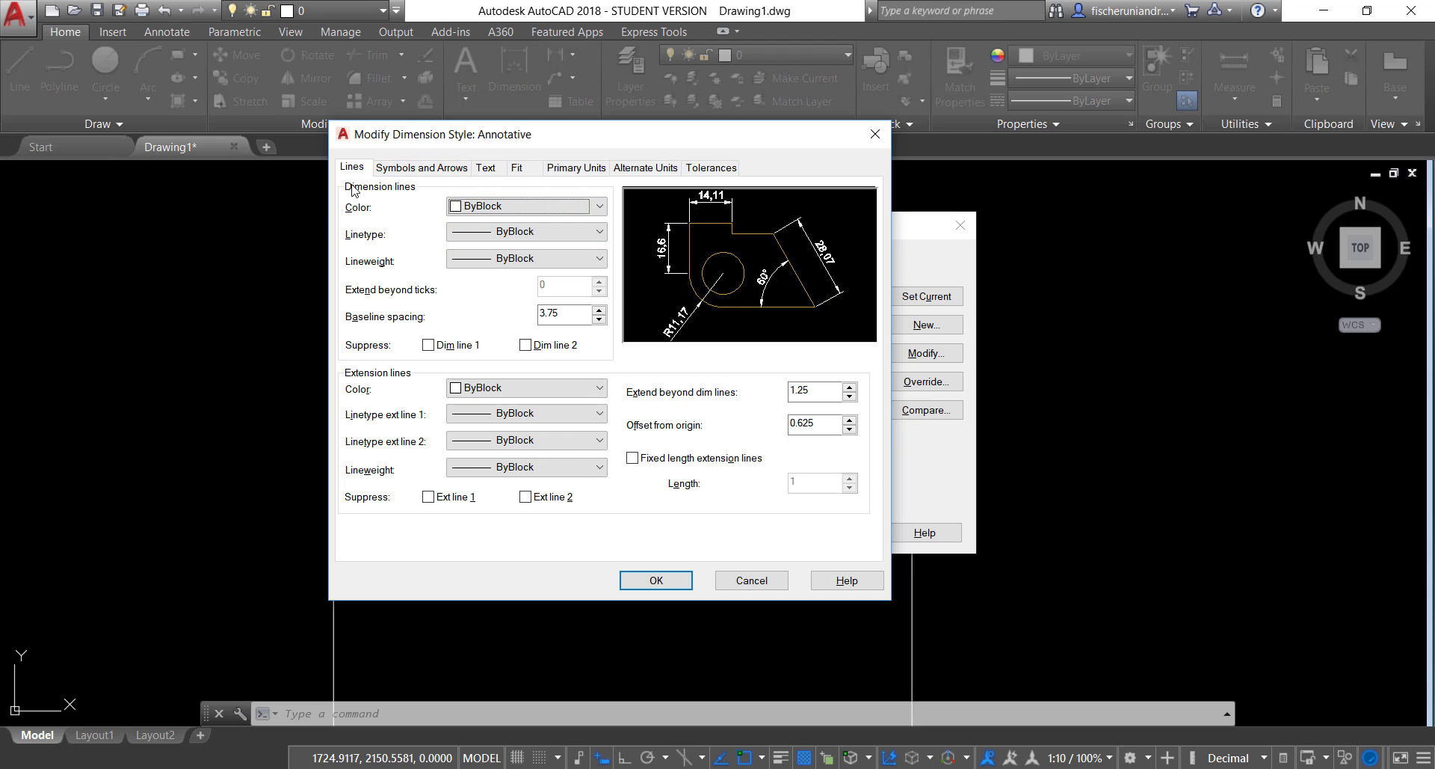
Set the Annotative style's dimension lines to color Red, with linetype and lineweight ByLayer.
left_click(472, 207)
left_click(487, 256)
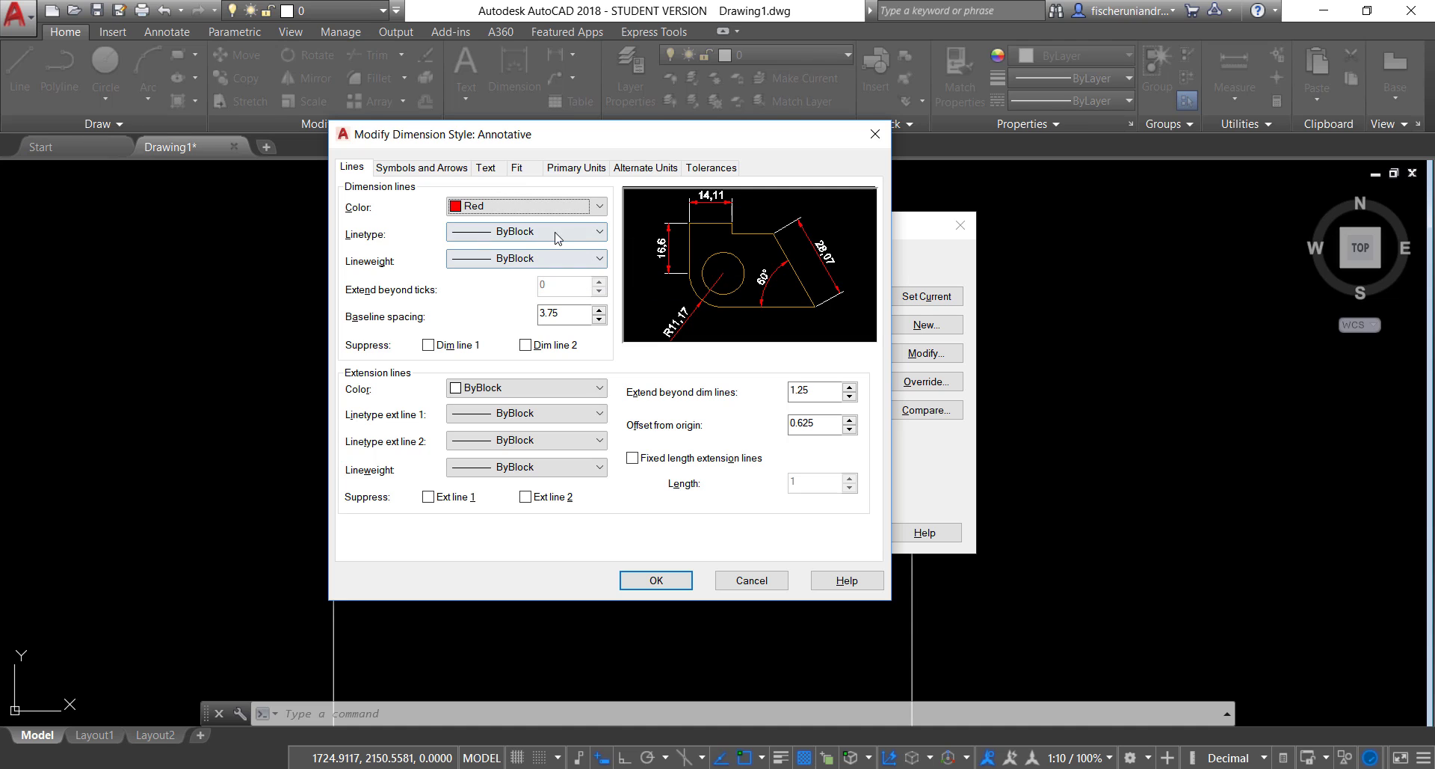
left_click(510, 237)
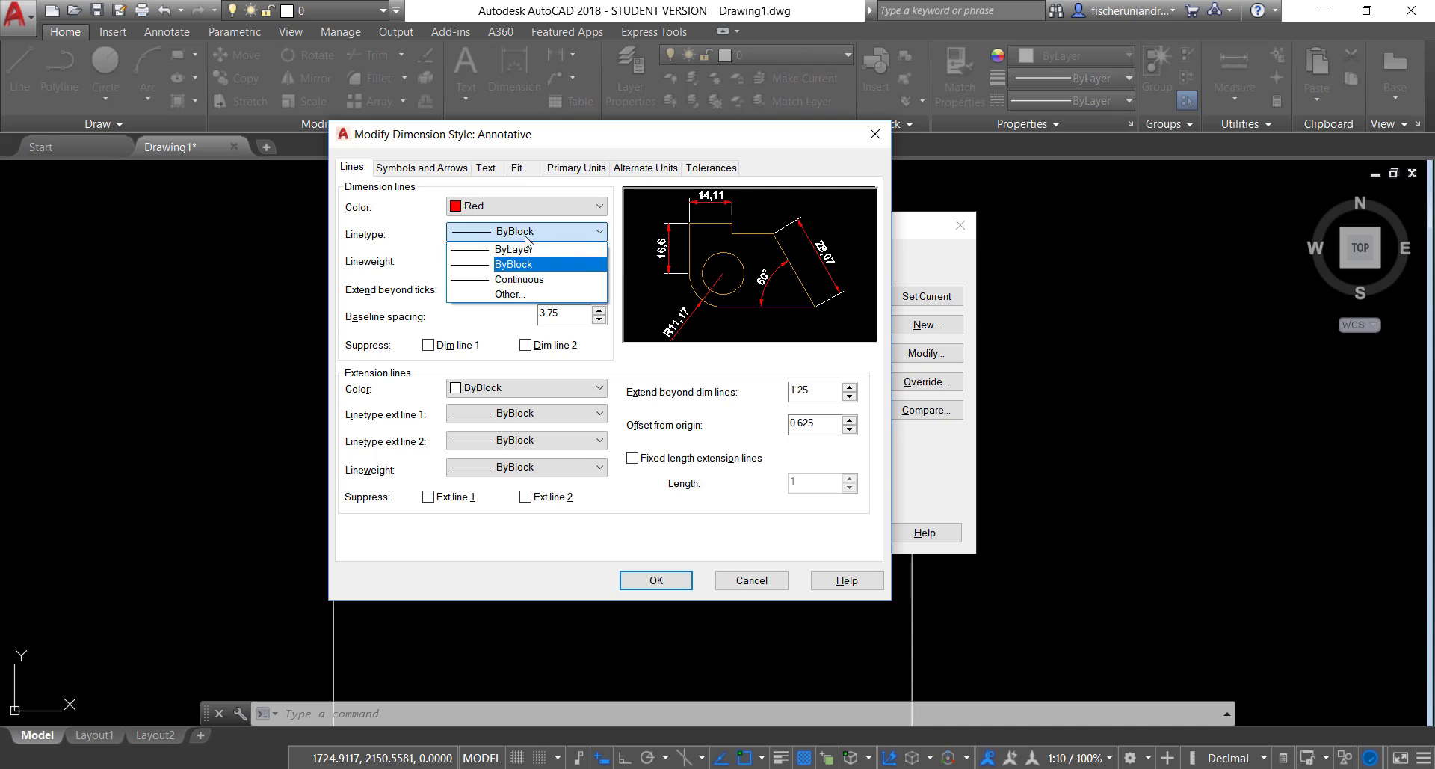
left_click(511, 252)
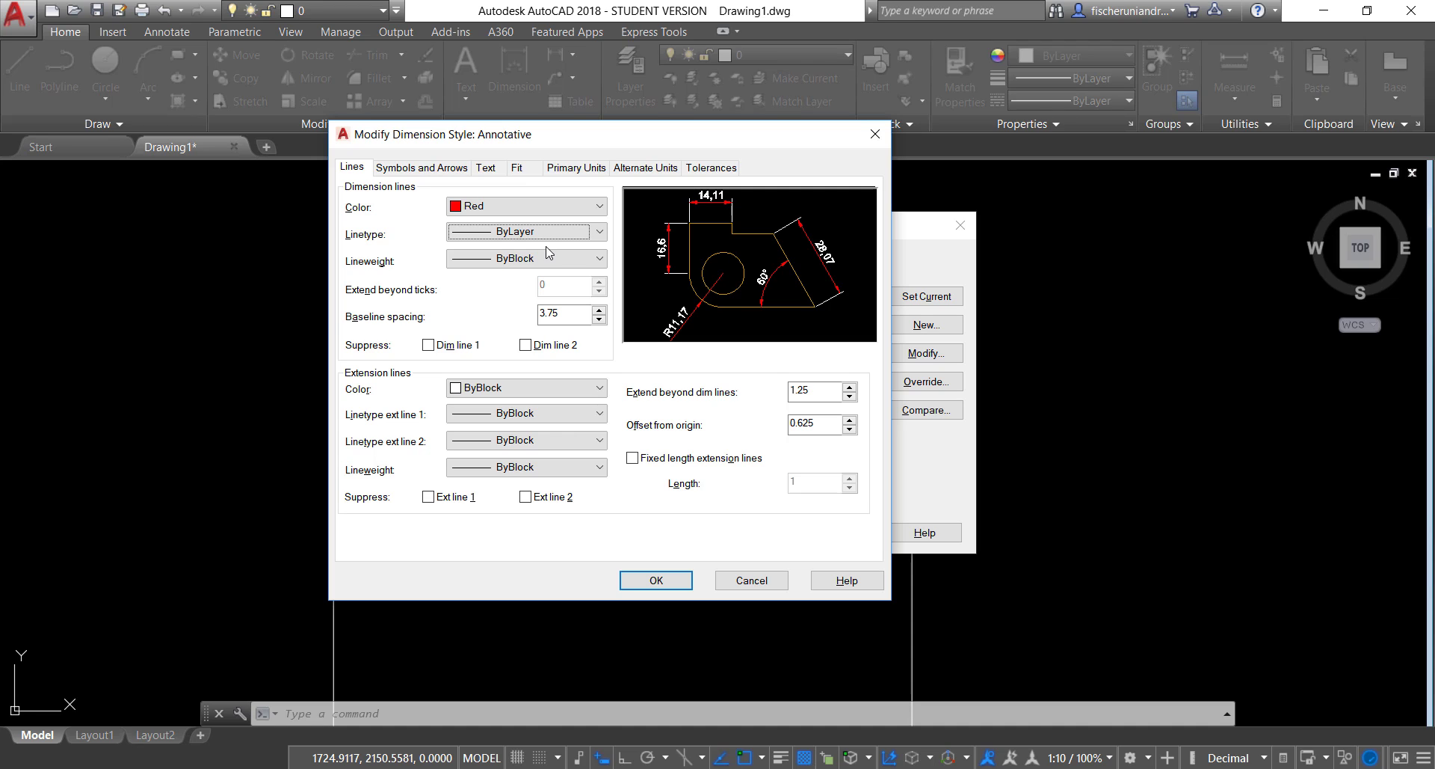
left_click(497, 263)
left_click(516, 276)
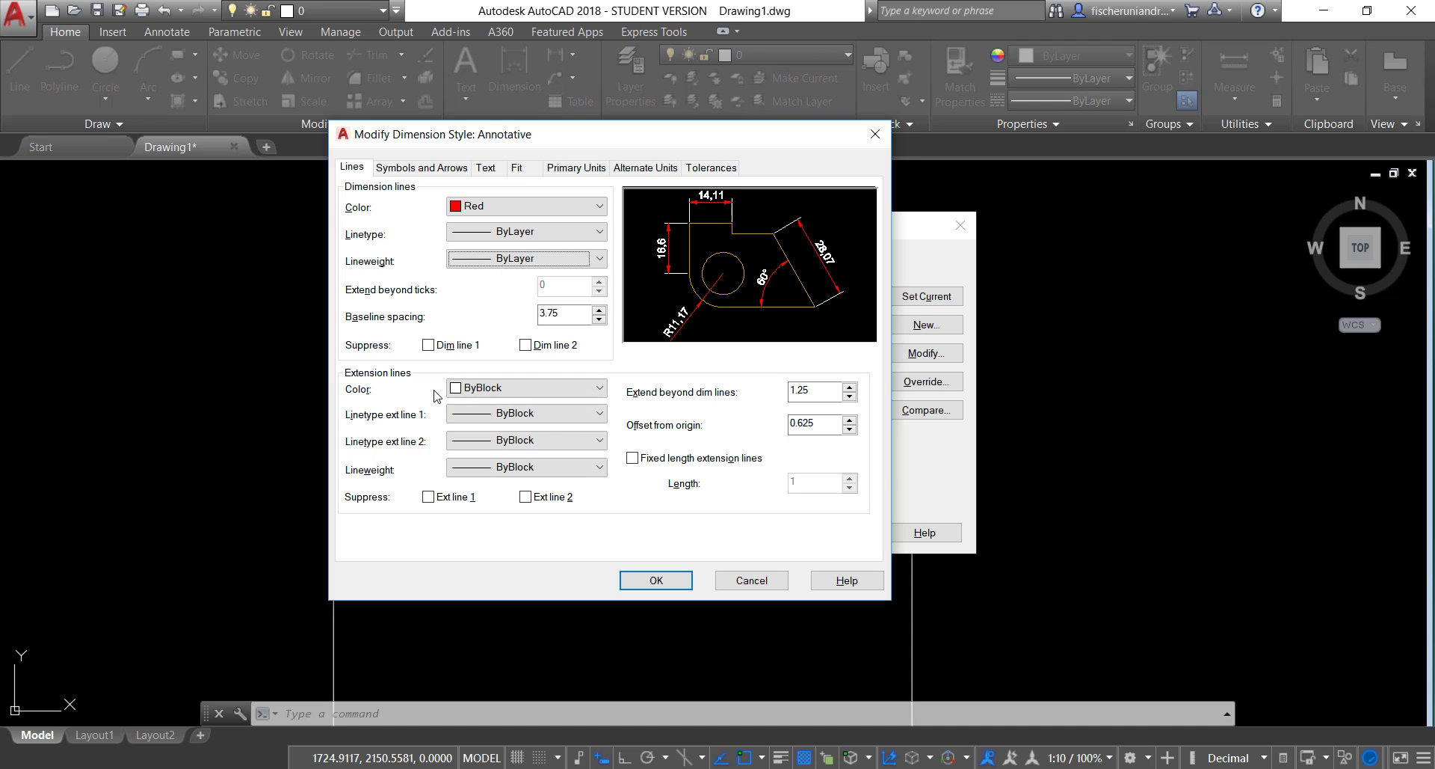
Set the extension lines' color to Red and the linetypes of extension lines 1 and 2 to ByLayer.
left_click(492, 388)
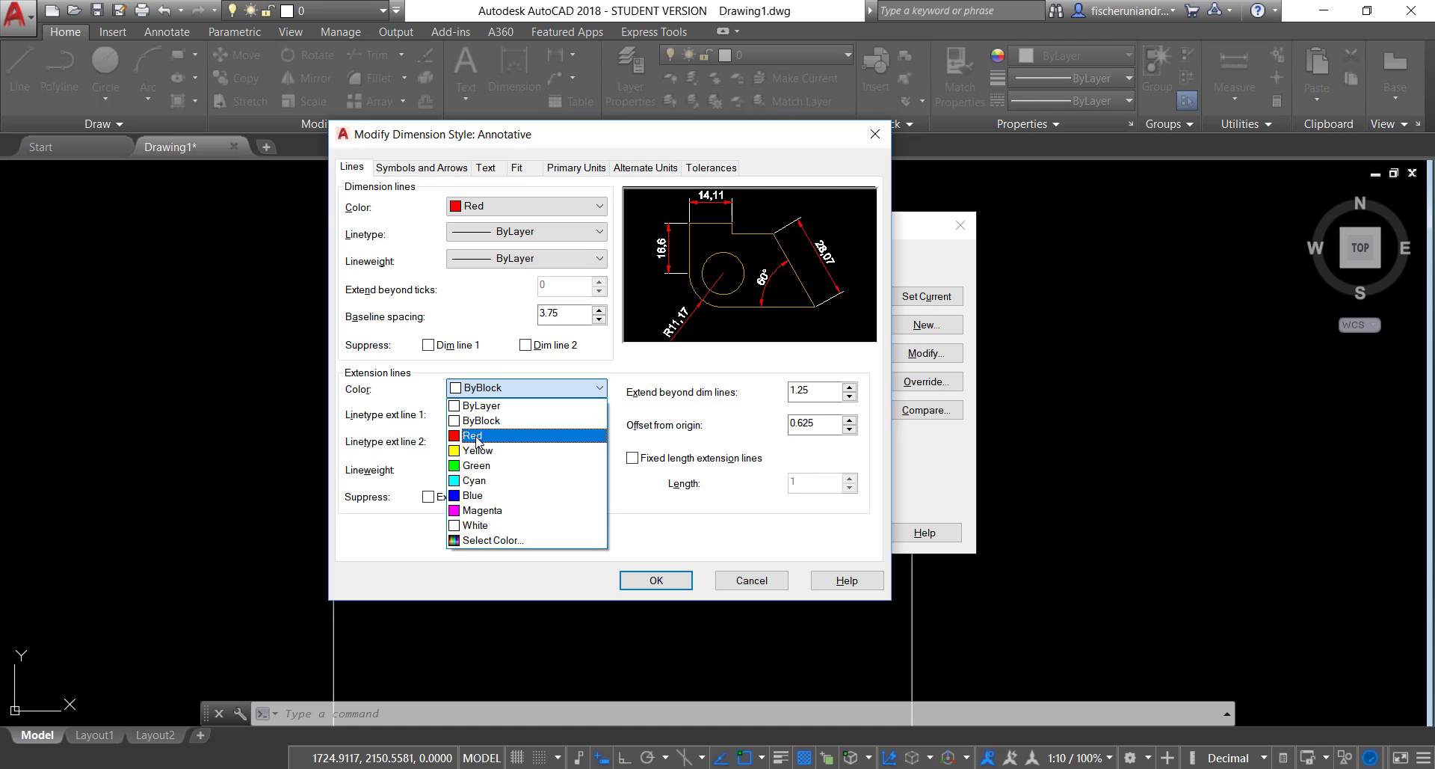
left_click(477, 438)
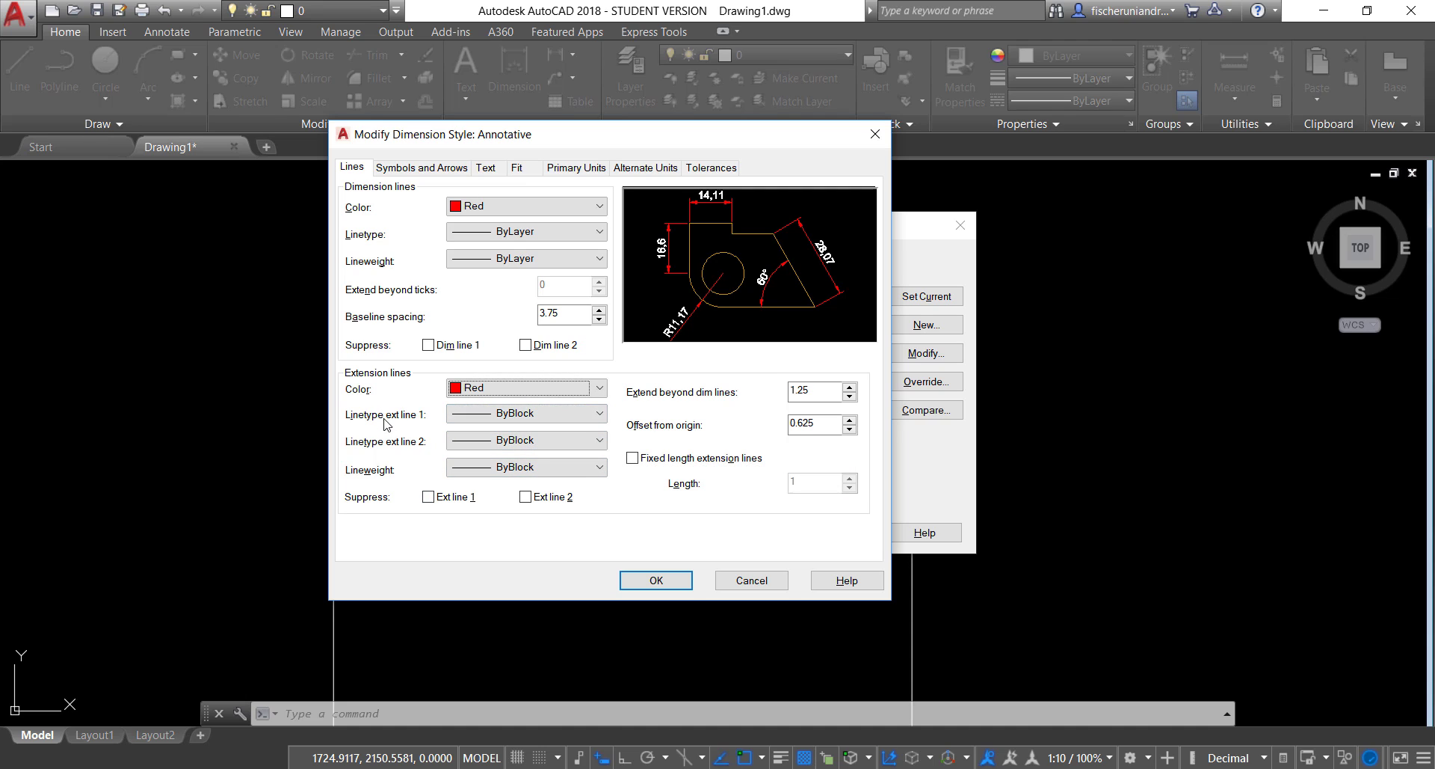
left_click(478, 414)
left_click(516, 432)
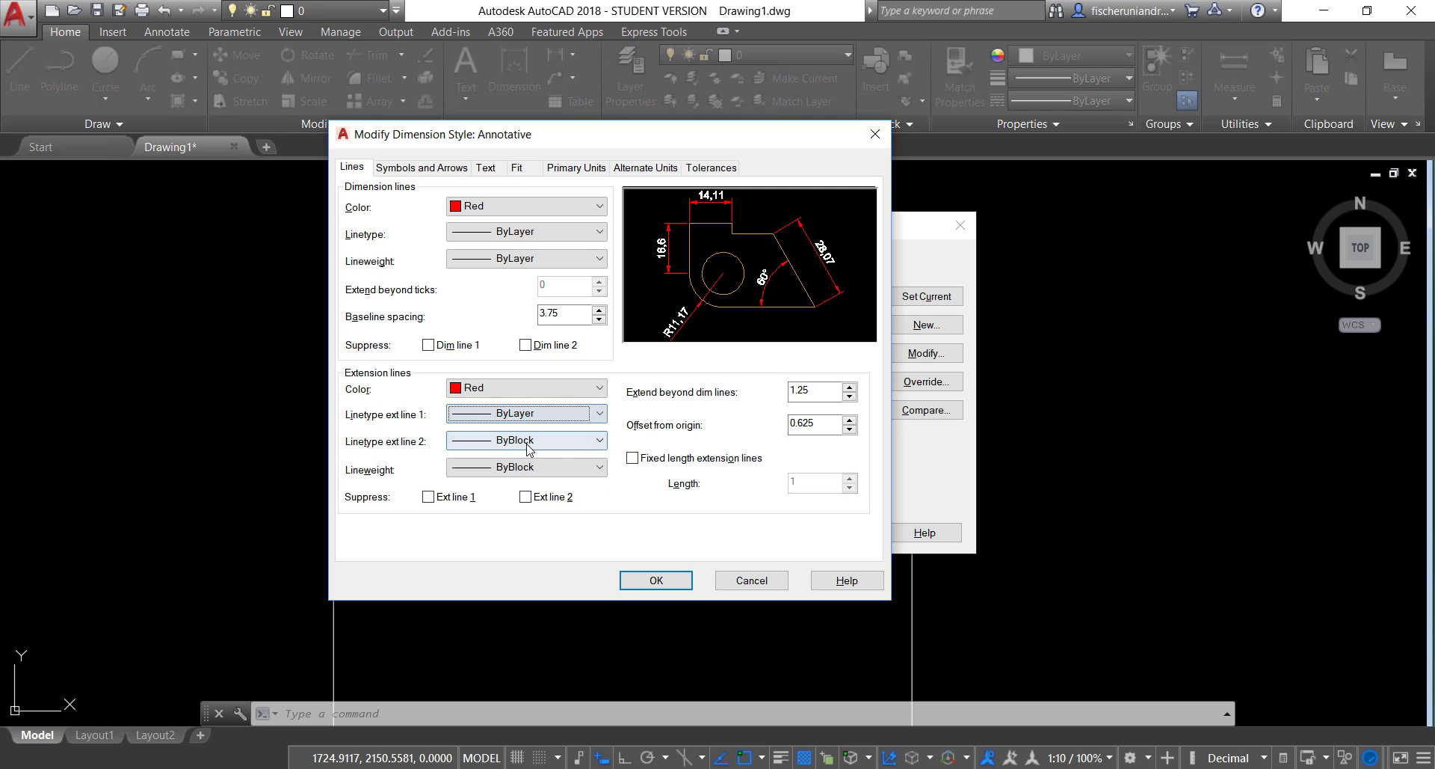
left_click(527, 440)
left_click(510, 469)
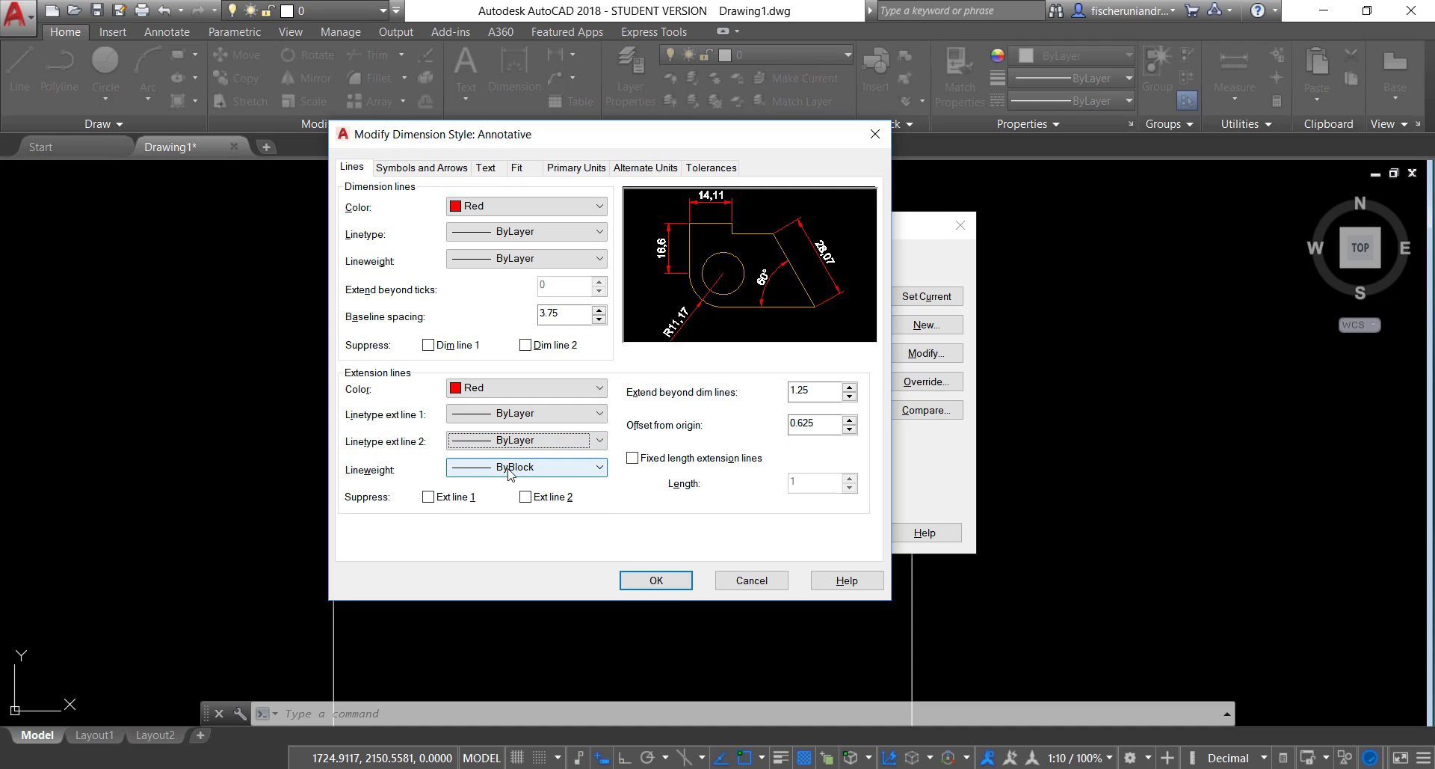
left_click(528, 471)
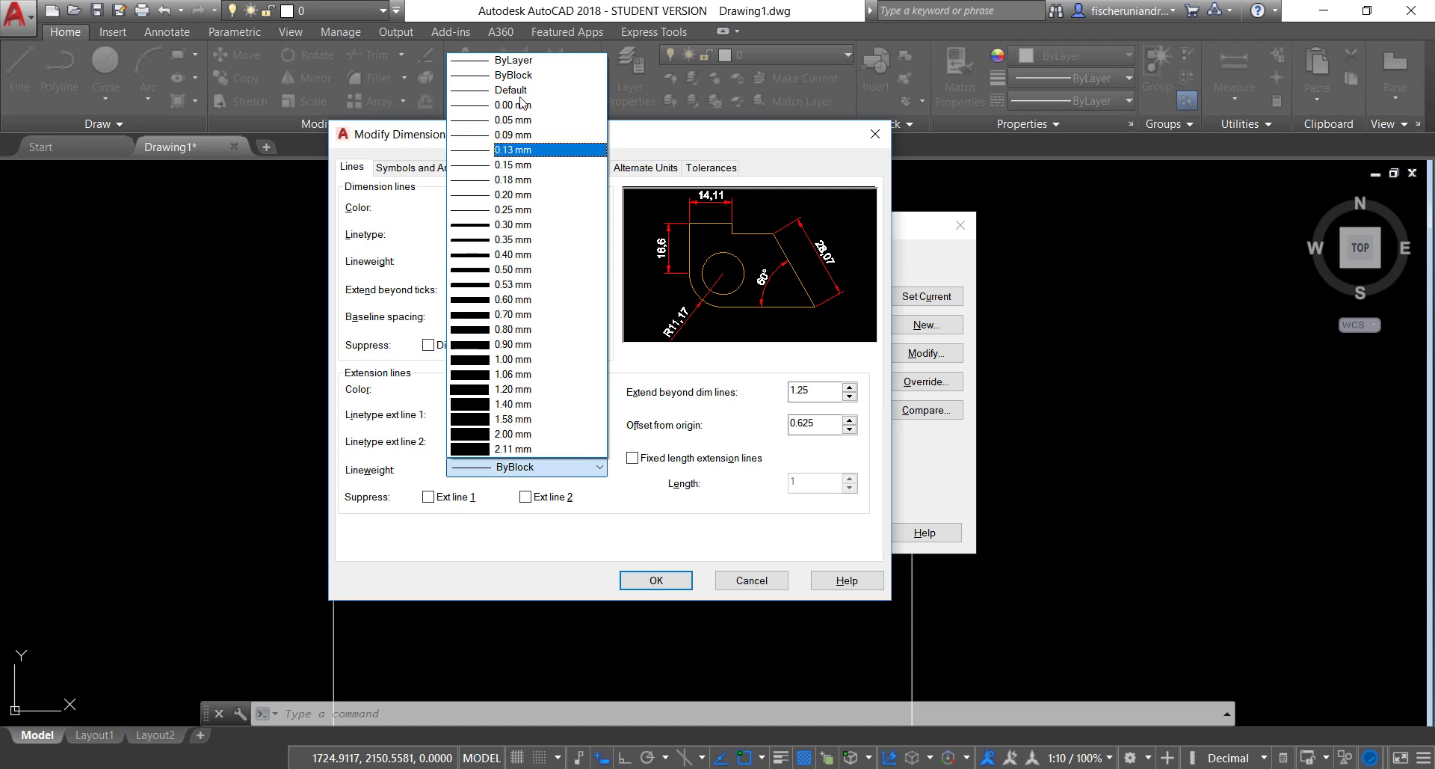
left_click(510, 50)
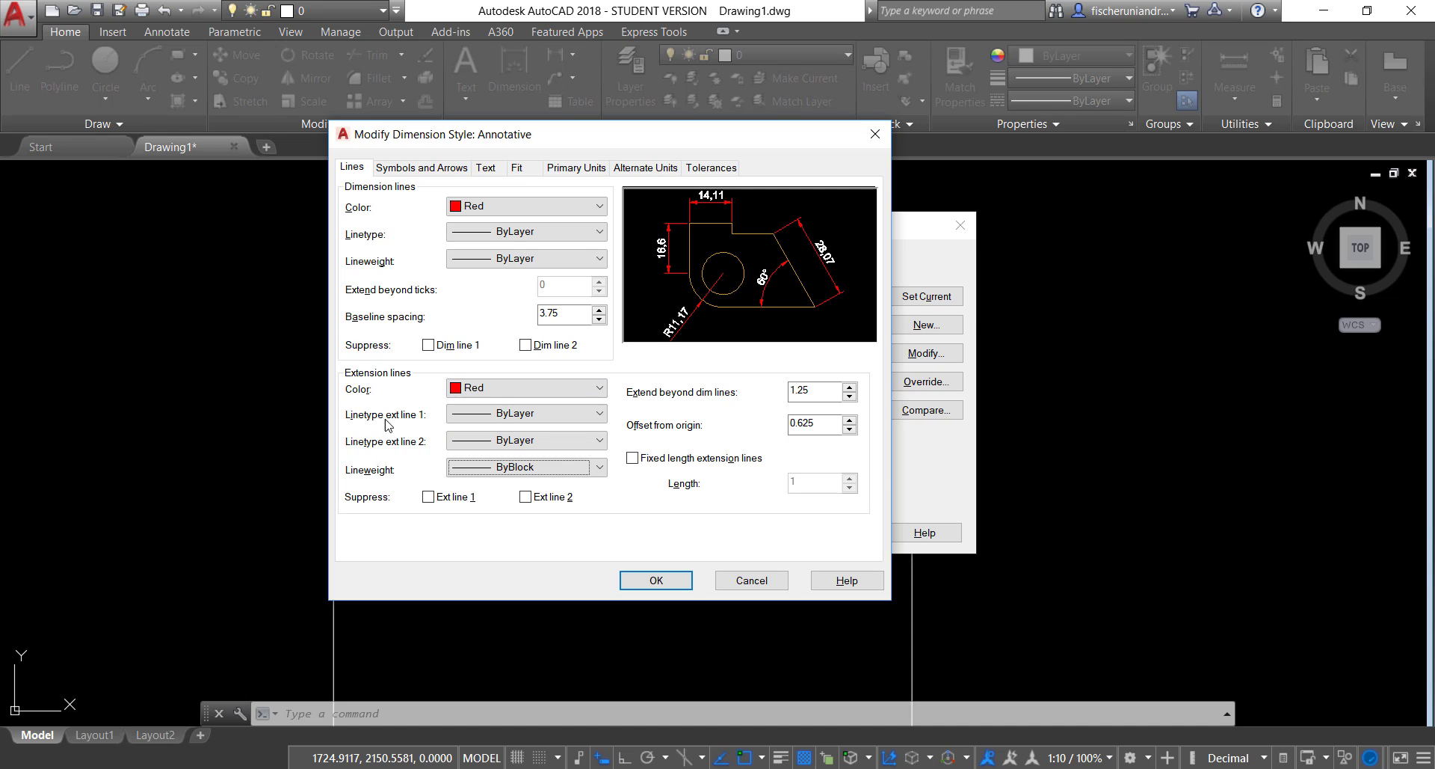
Try suppressing the dimension lines and extension lines in the style preview, and clear the suppress options again.
left_click(428, 345)
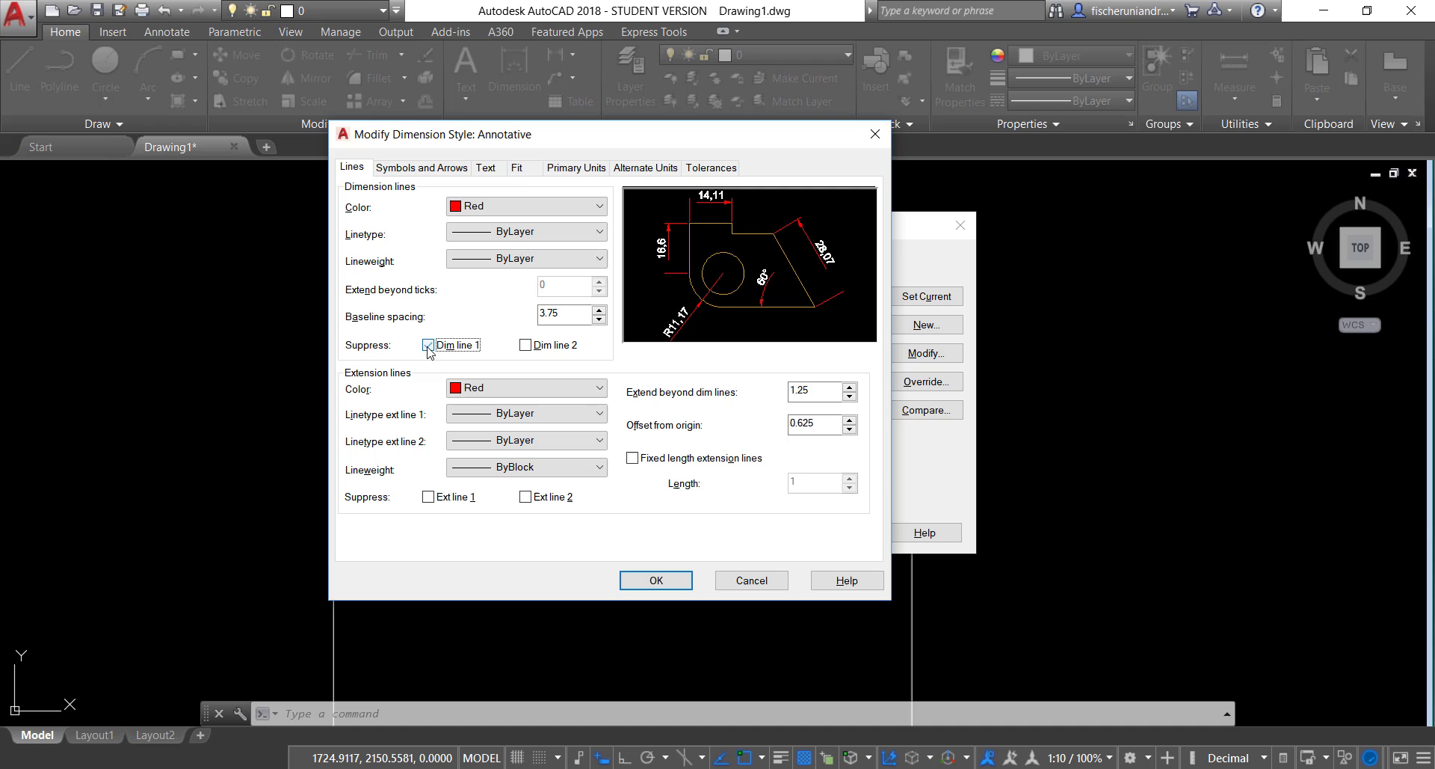
left_click(534, 349)
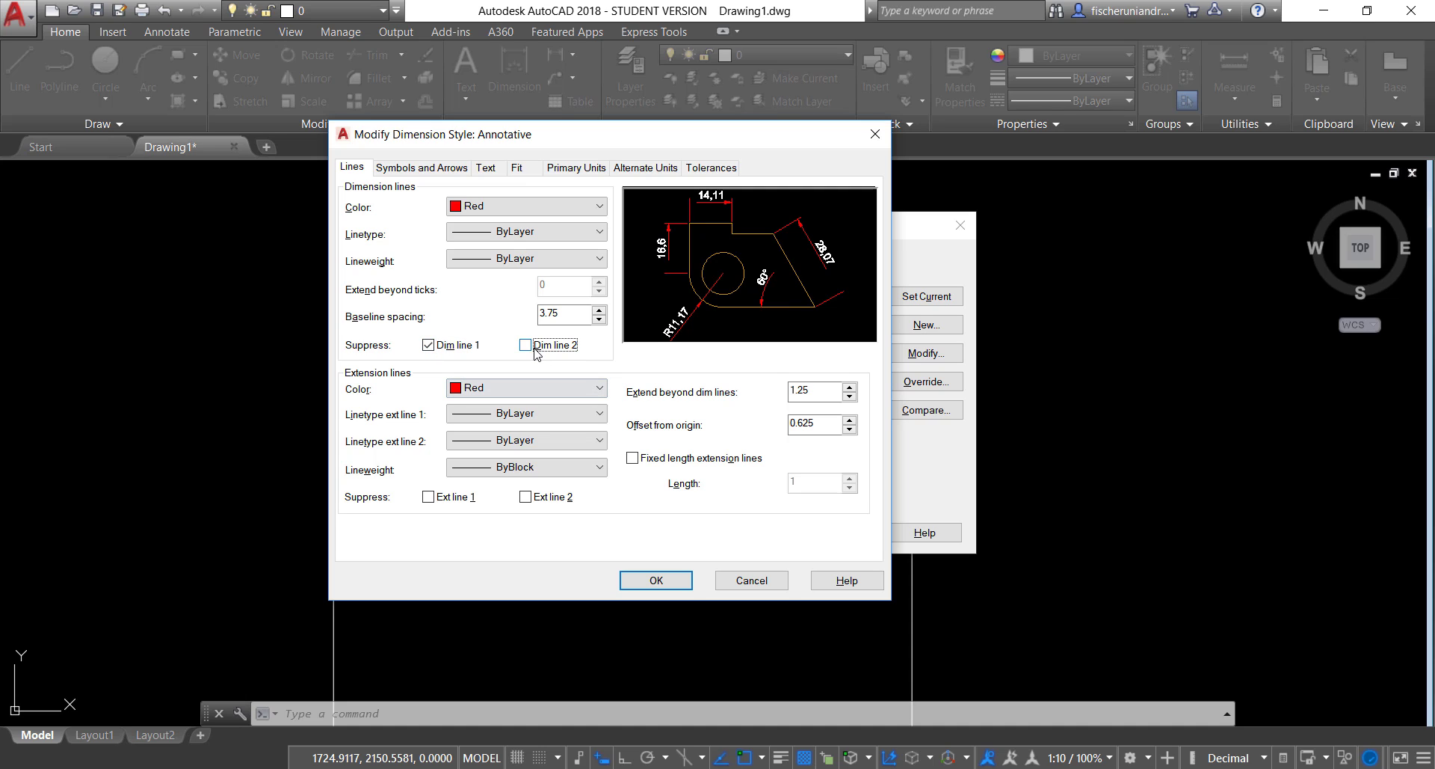
left_click(428, 346)
left_click(428, 497)
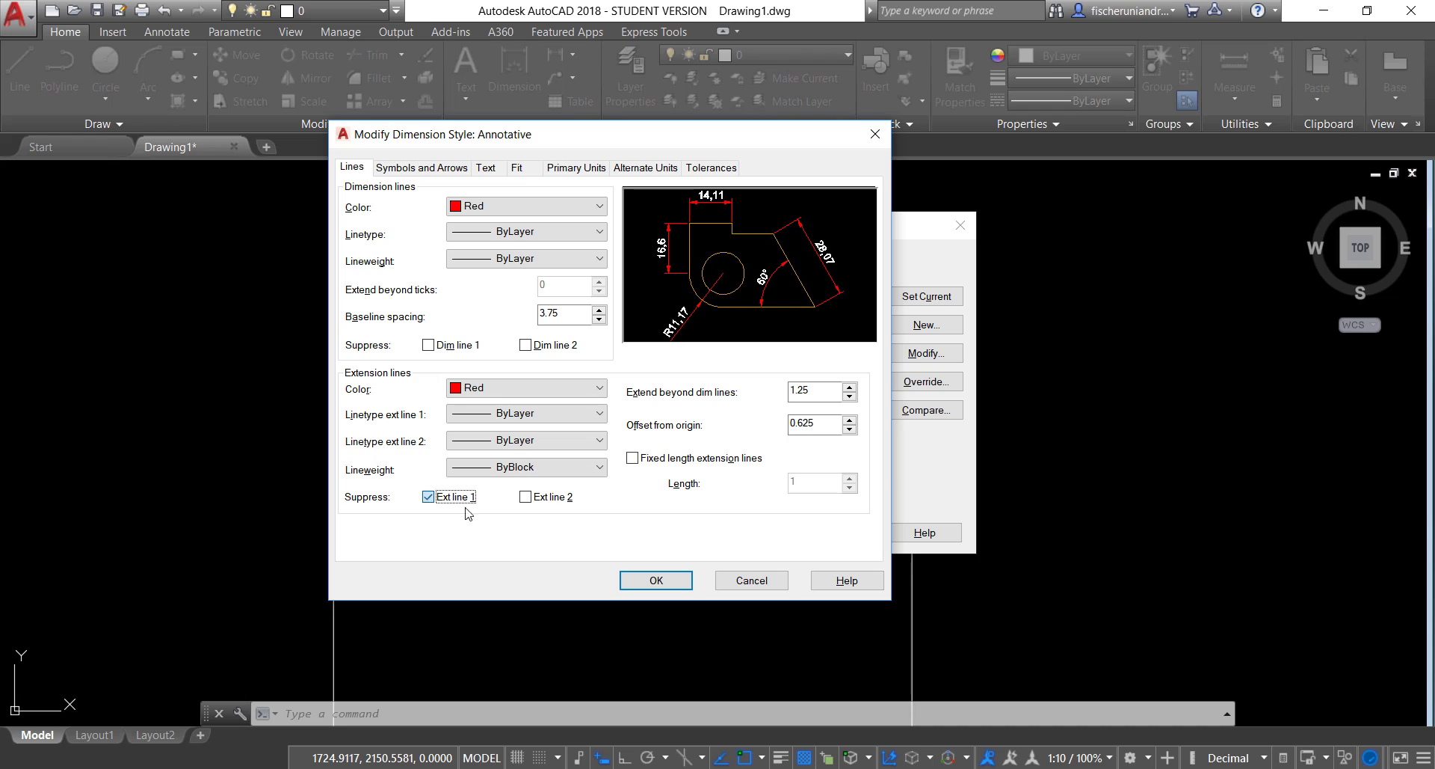
left_click(464, 497)
left_click(525, 498)
left_click(525, 497)
Set the extension lines' offset from origin to 1 in the Annotative dimension style.
double_click(824, 428)
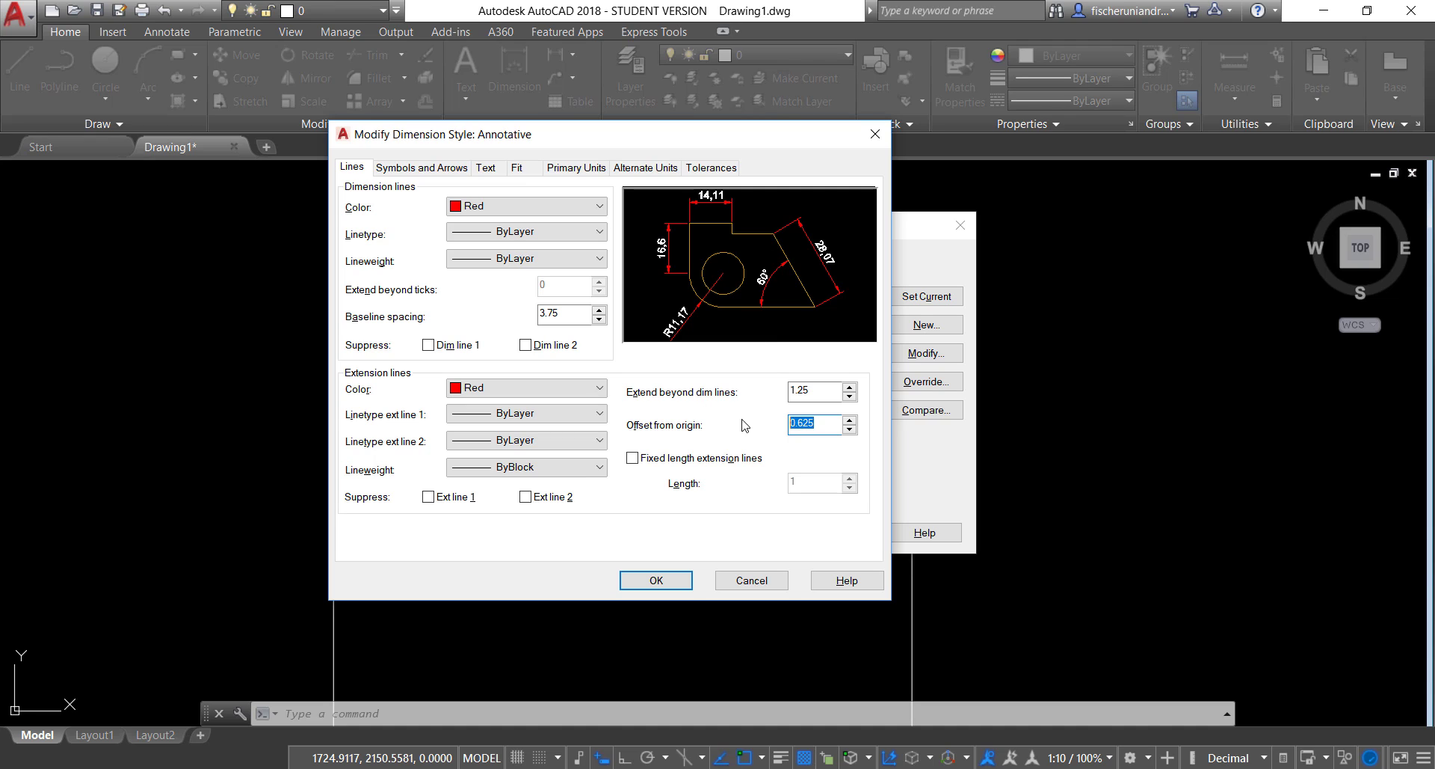
type("1")
left_click(823, 390)
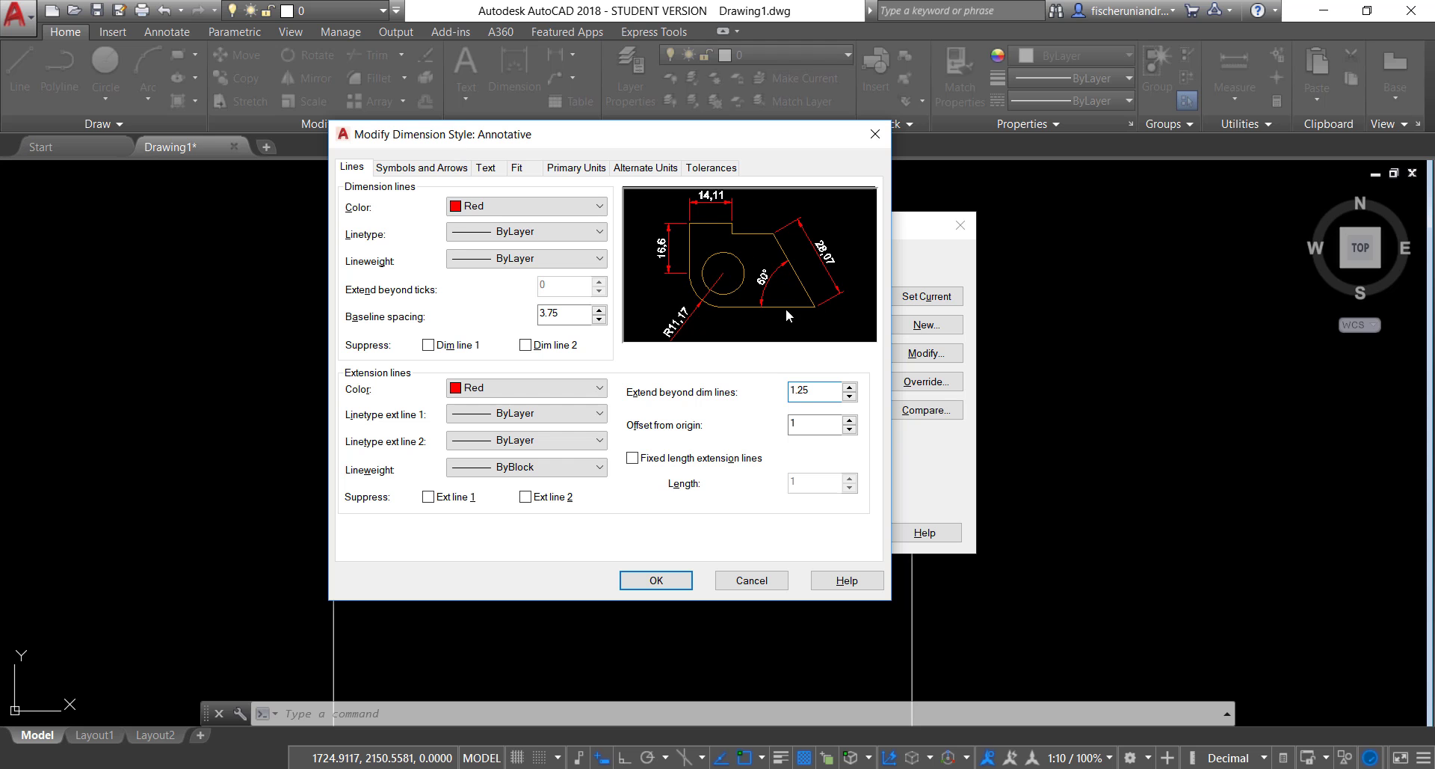
Try an extension line offset from origin of 3 in the style preview, and set it back to 1.
left_click_drag(820, 421, 758, 420)
type("3")
left_click(812, 393)
type("1")
left_click(812, 393)
Set the first and second arrowheads to Architectural tick, comparing them with Closed filled in the style preview.
left_click(402, 167)
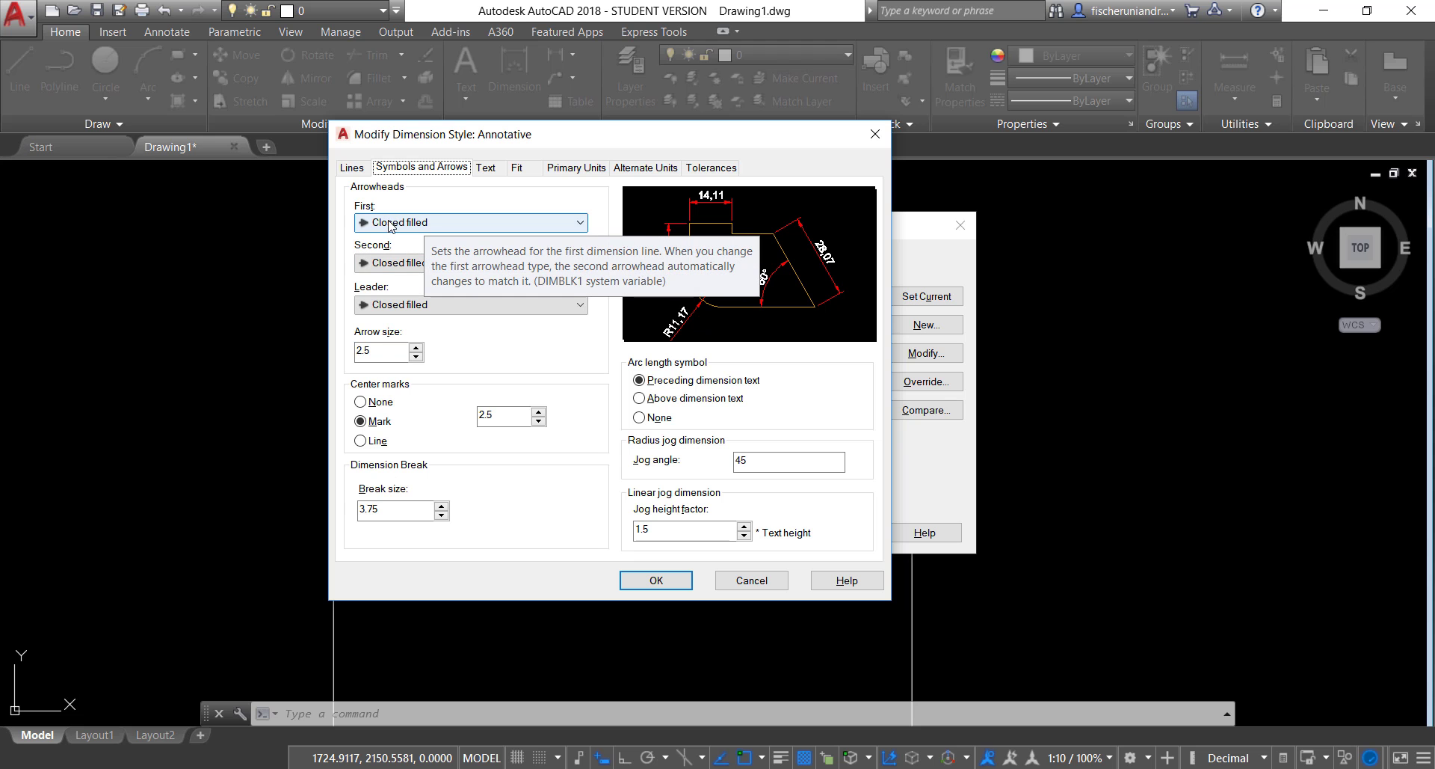
left_click(412, 226)
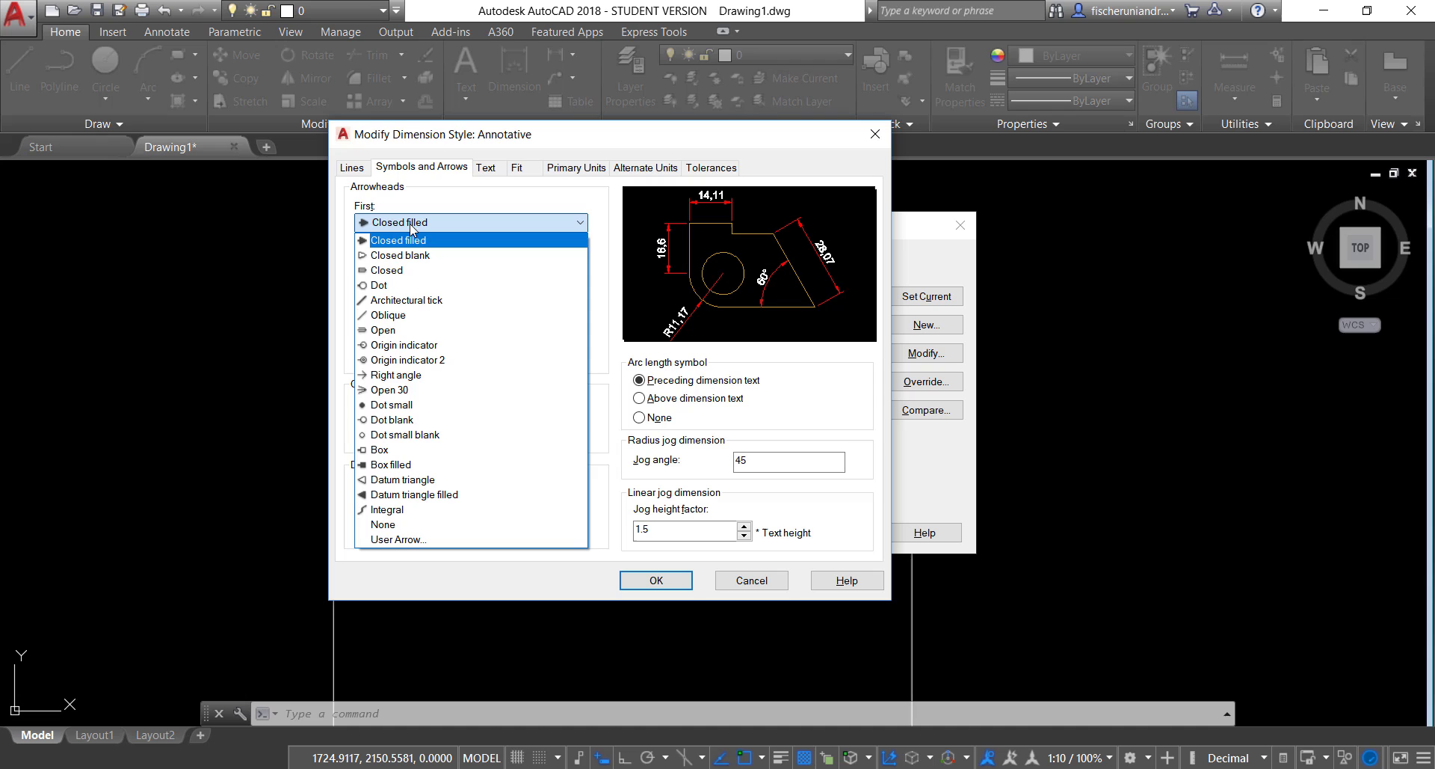
left_click(428, 301)
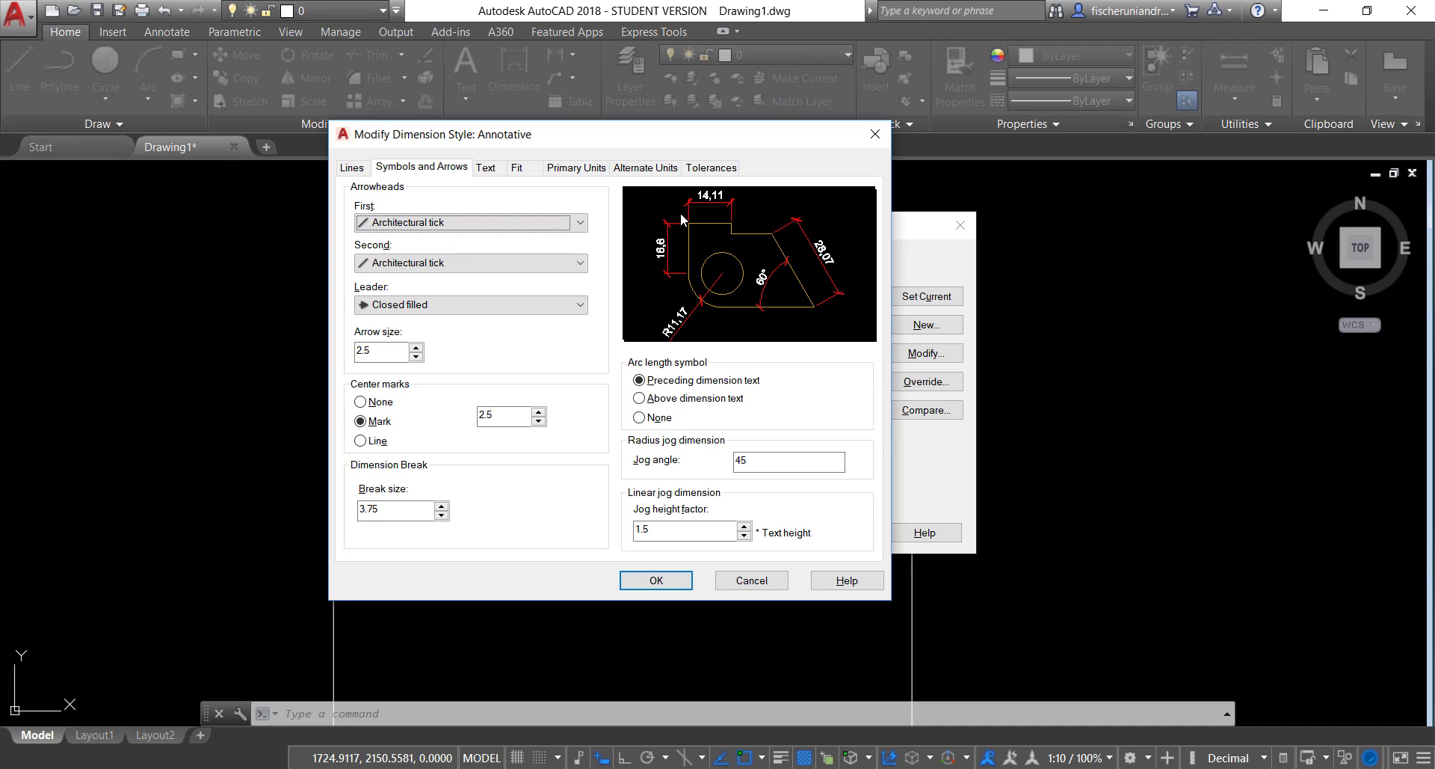
left_click(428, 224)
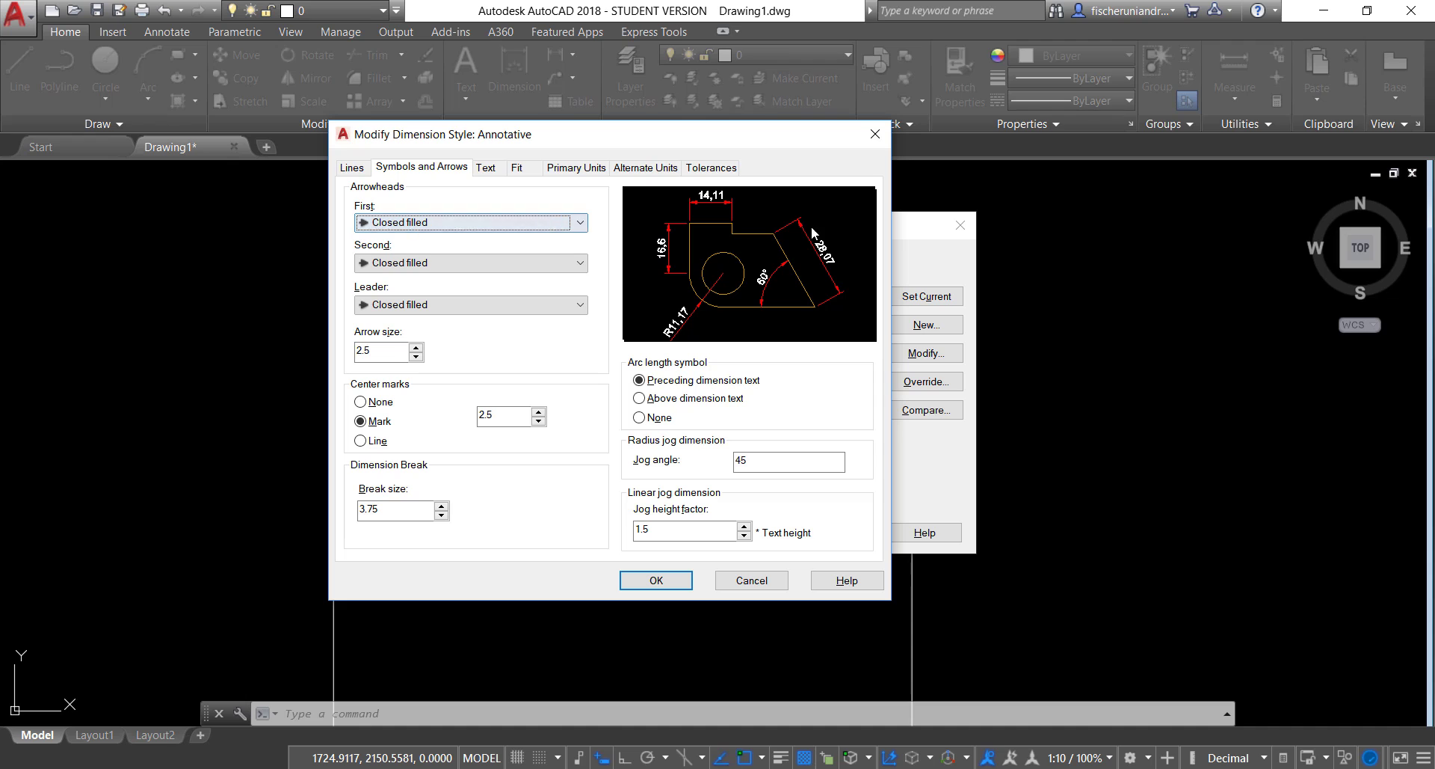
left_click(397, 223)
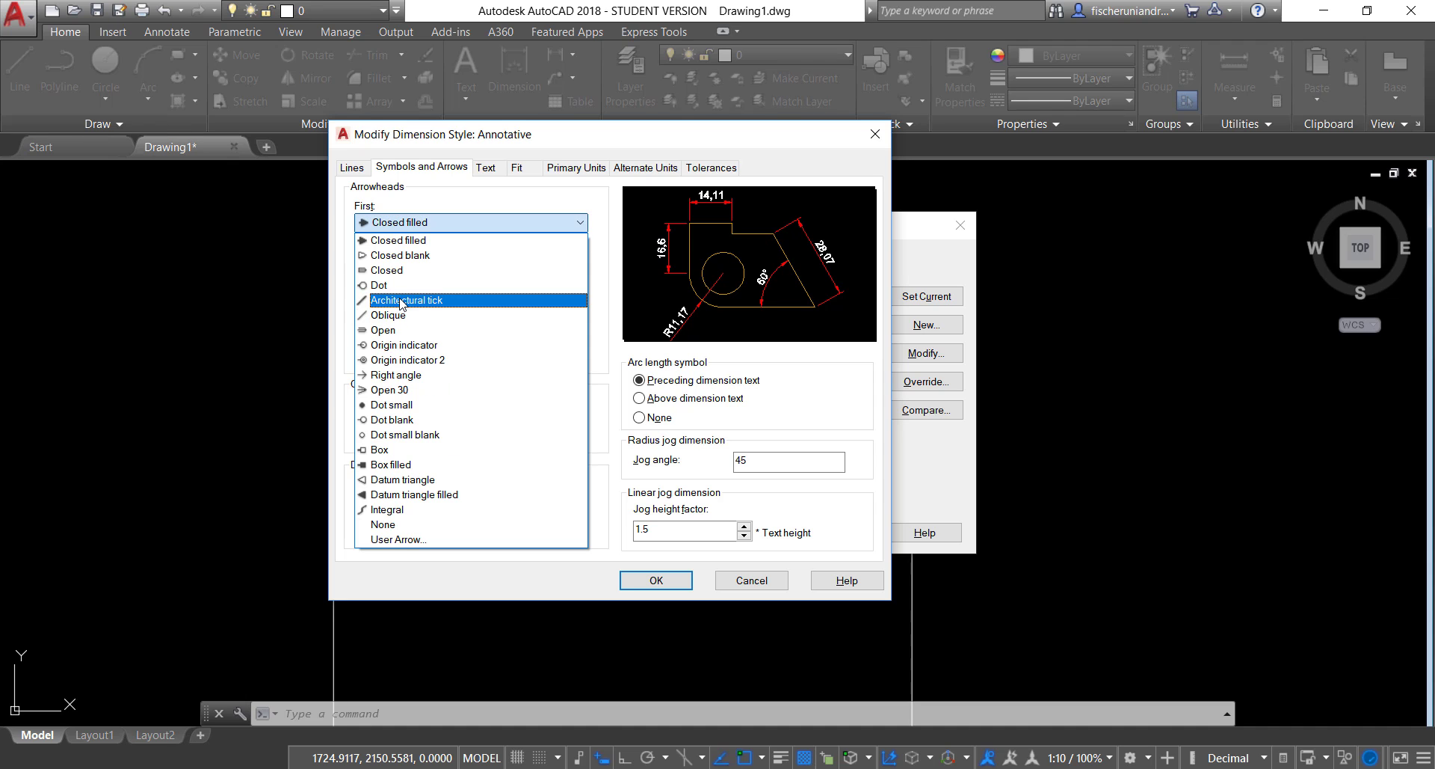
left_click(408, 302)
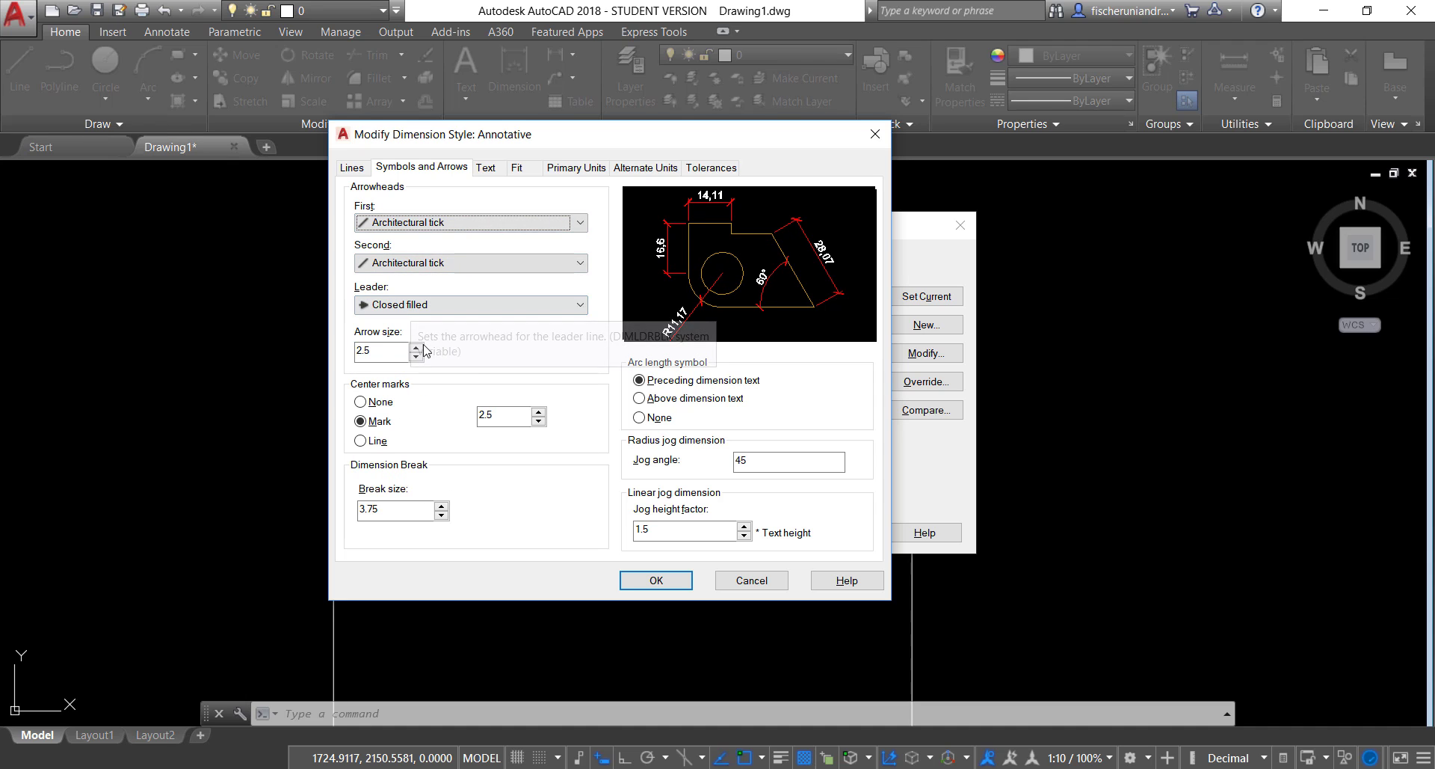
Try arrow sizes of 6 and 1 for the architectural ticks in the style preview.
left_click(382, 353)
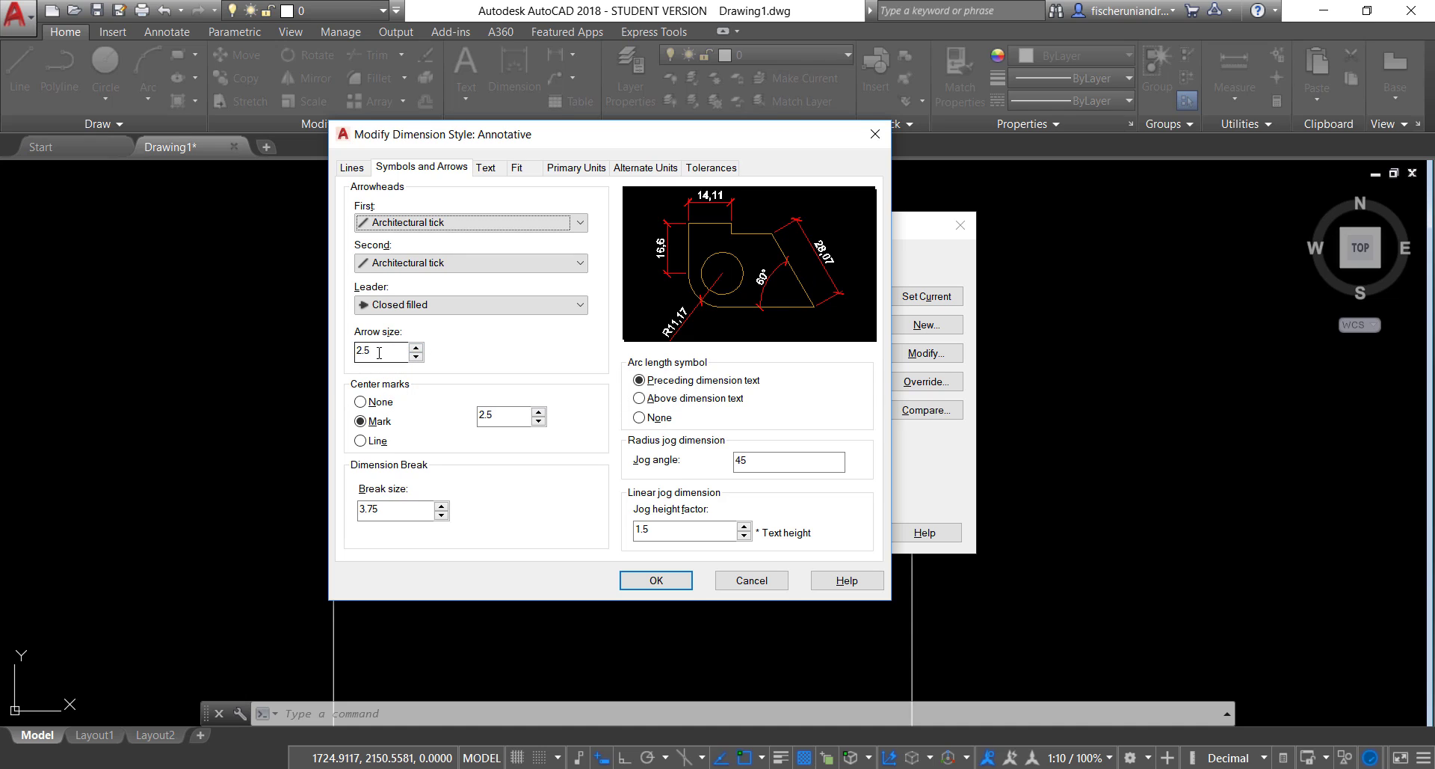
double_click(377, 349)
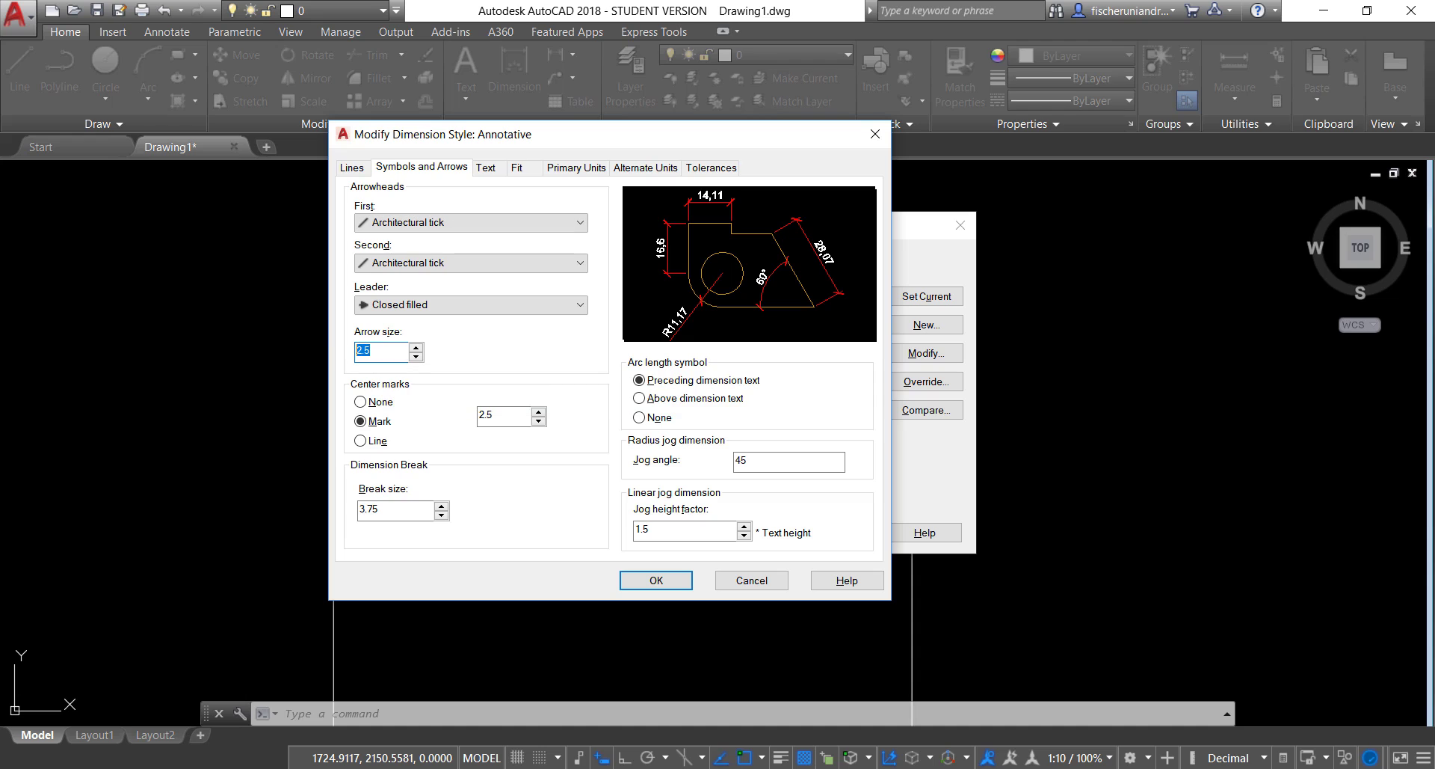
left_click(503, 421)
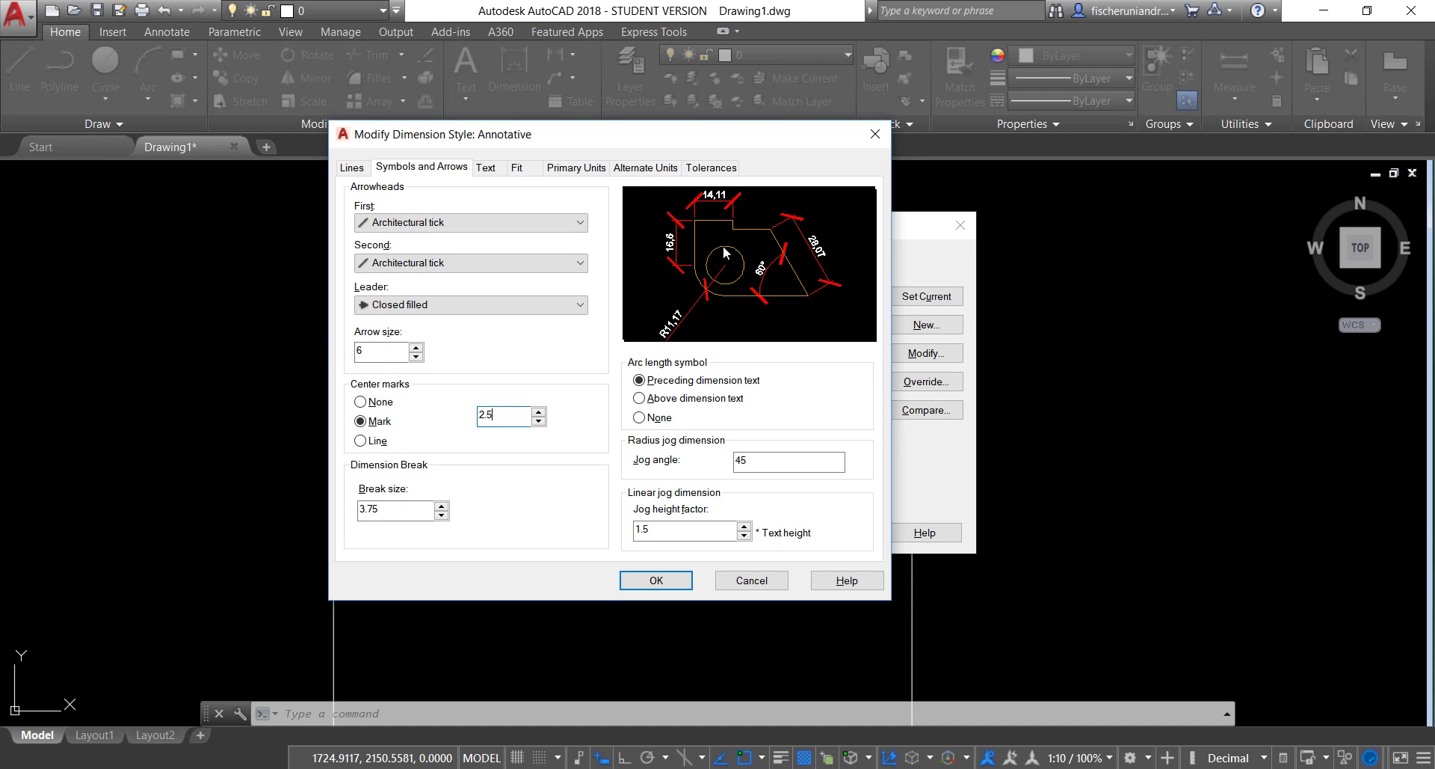
double_click(367, 351)
type("1")
left_click(497, 417)
Set the arrow size of the architectural ticks to 2.
double_click(366, 352)
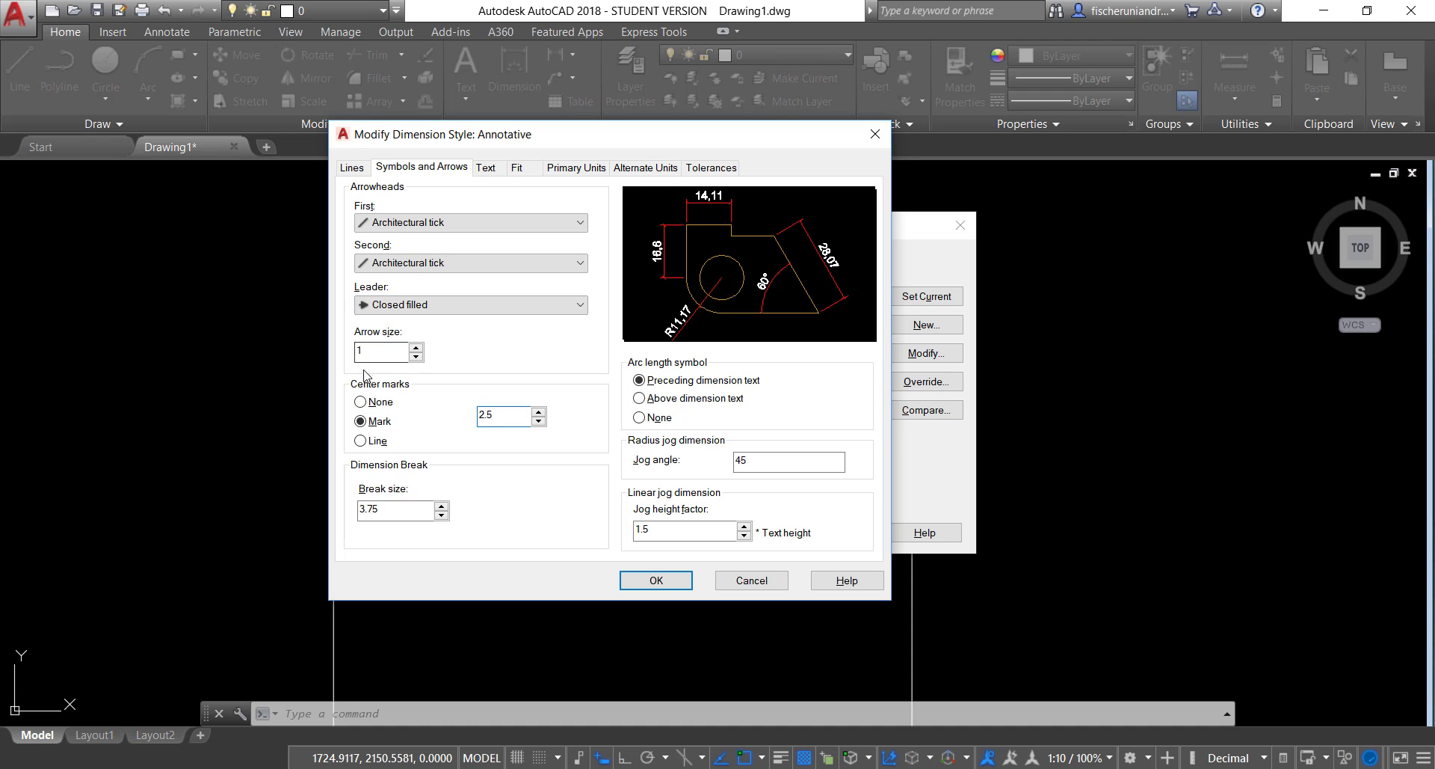
type("2")
left_click(510, 418)
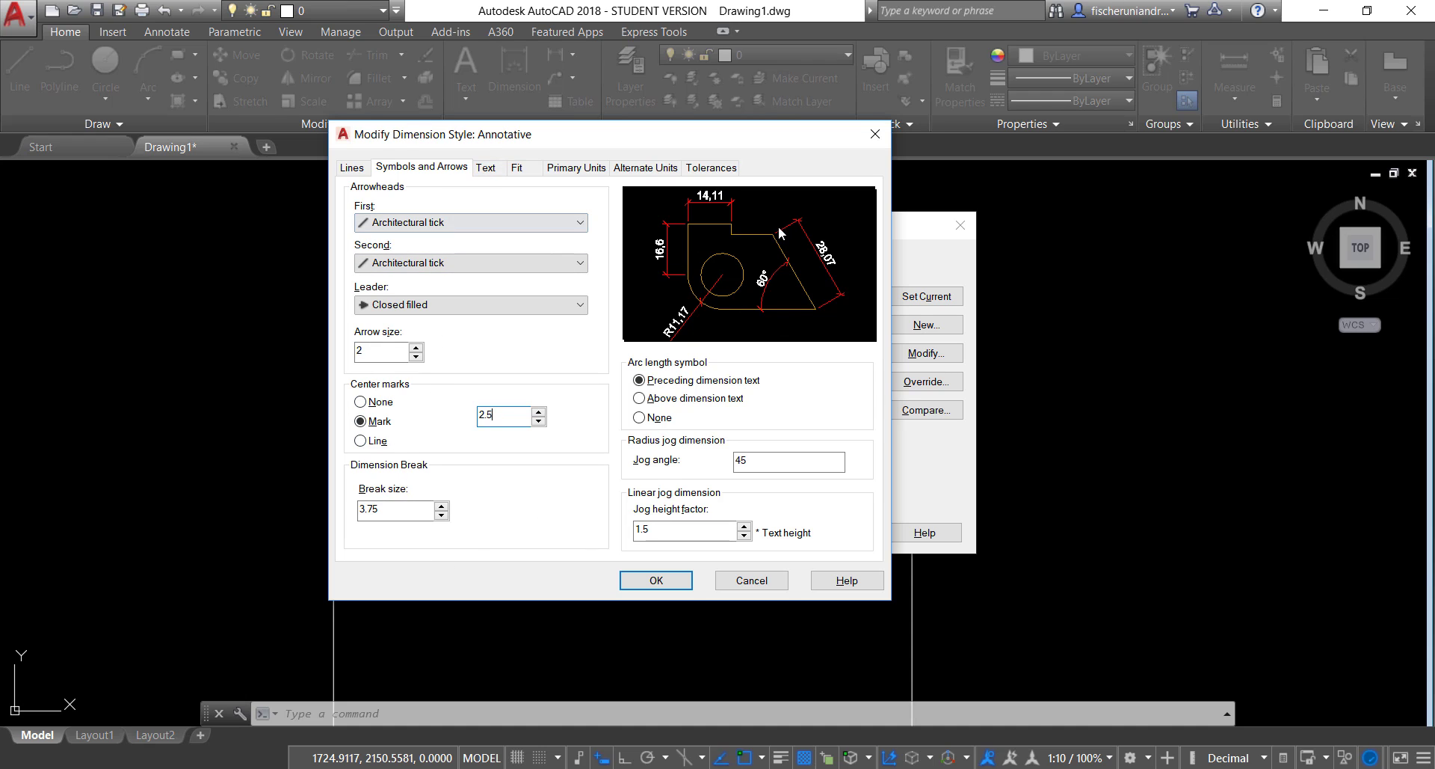
Set the dimension text height to 2, trying a height of 10 in the style preview for comparison.
left_click(491, 174)
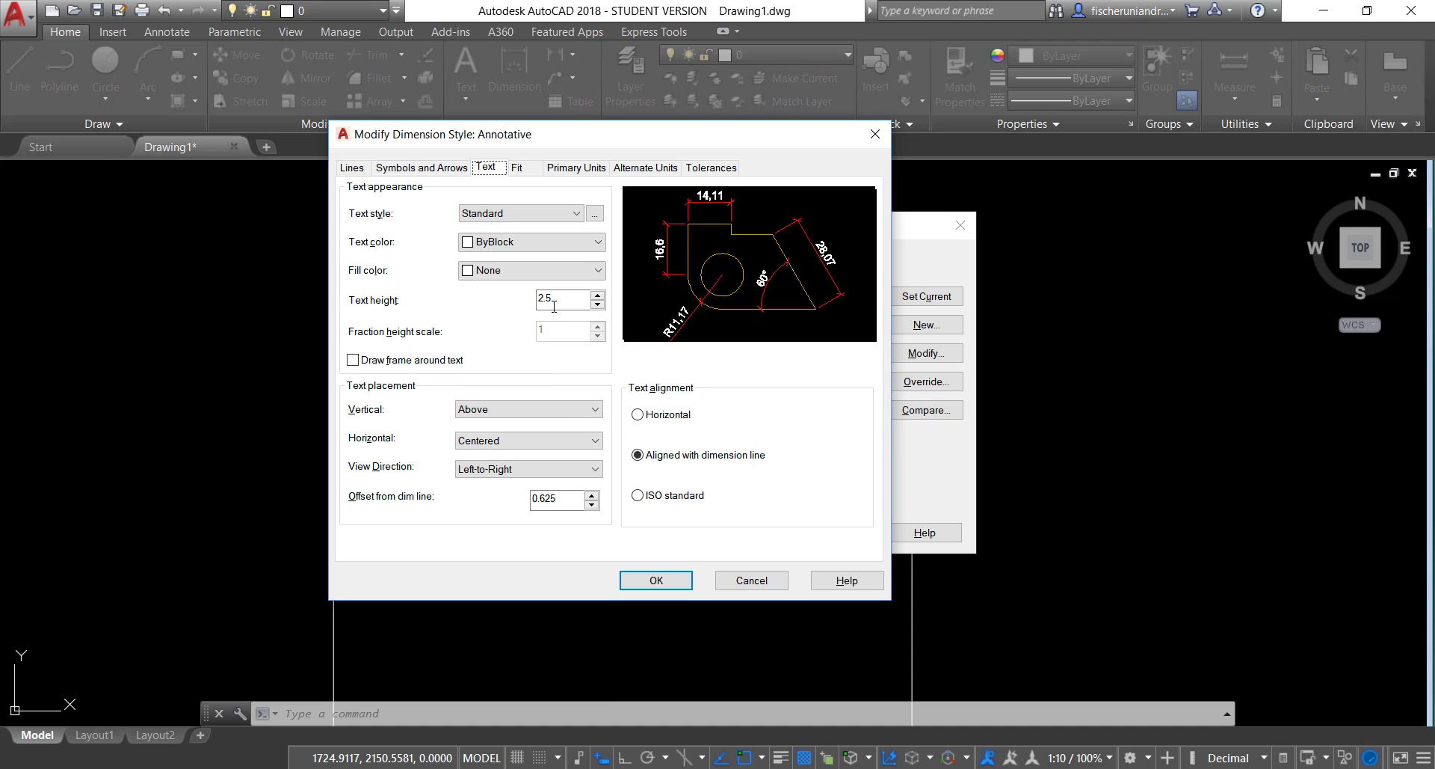
left_click_drag(553, 306, 518, 290)
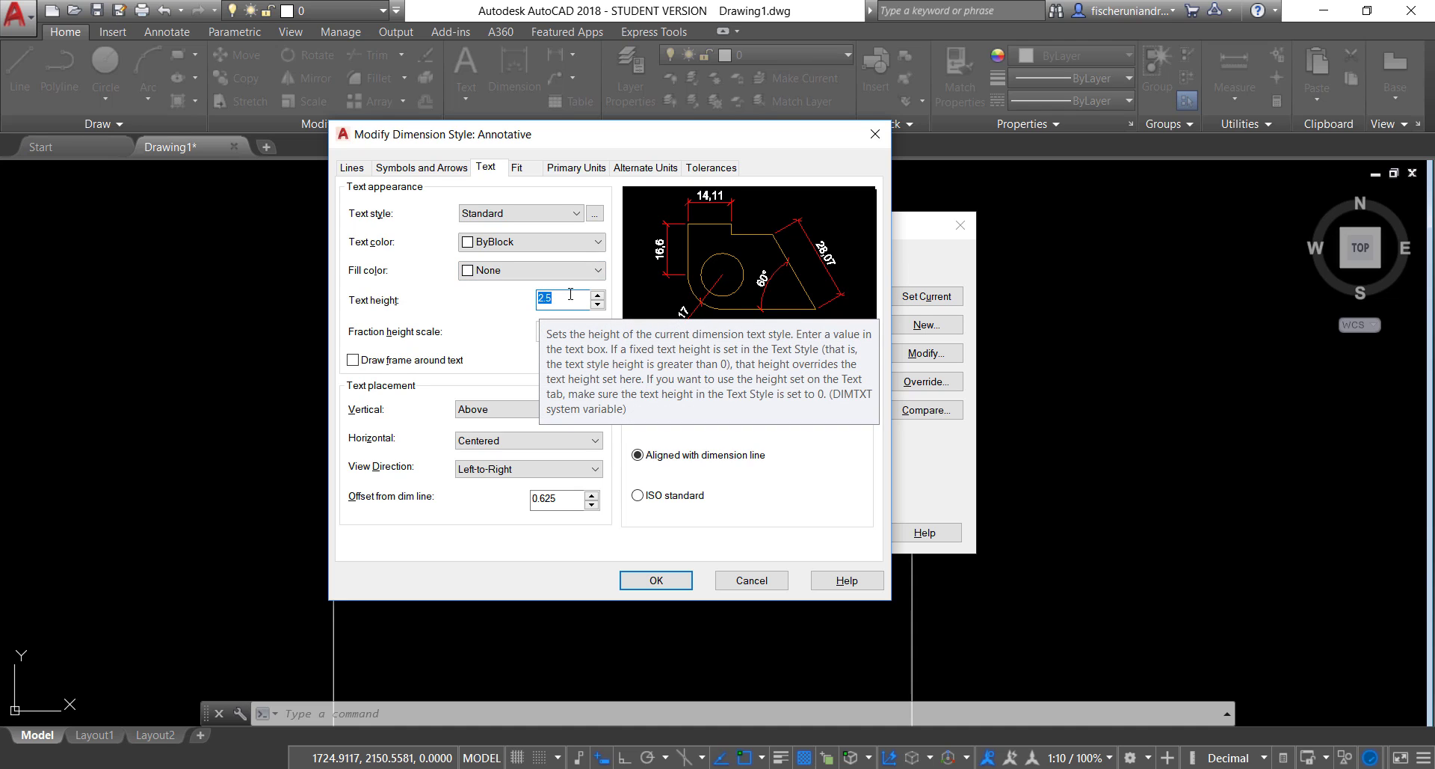
type("2")
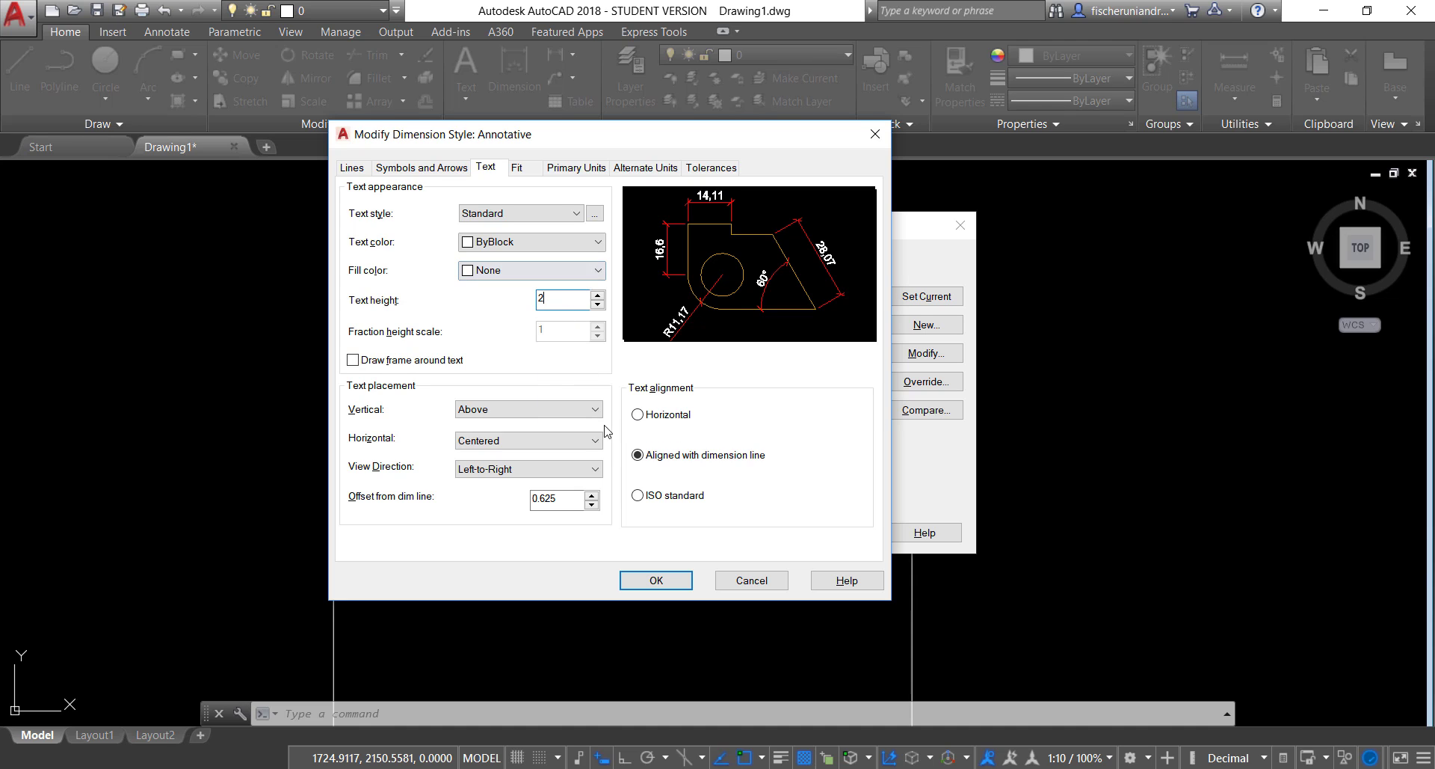
left_click(559, 499)
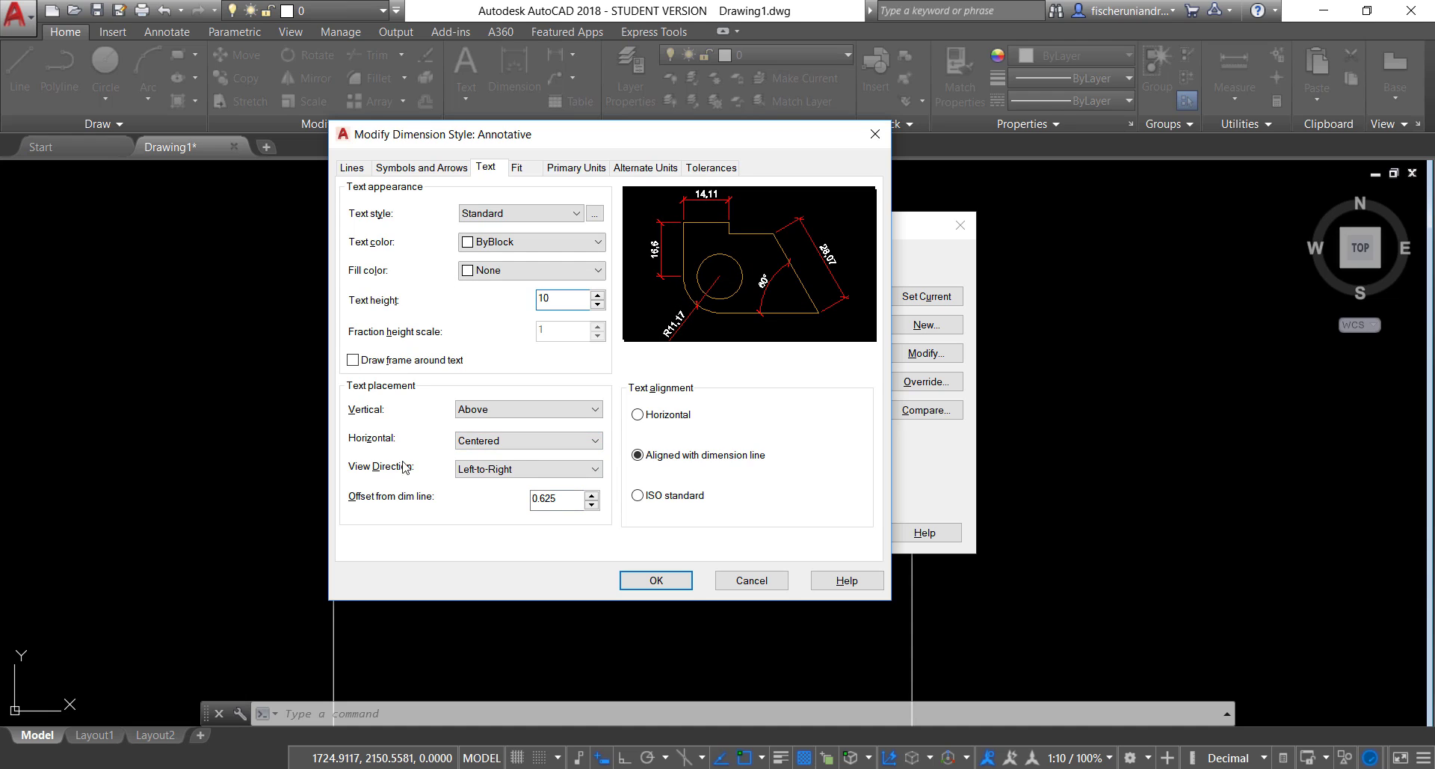
left_click(569, 502)
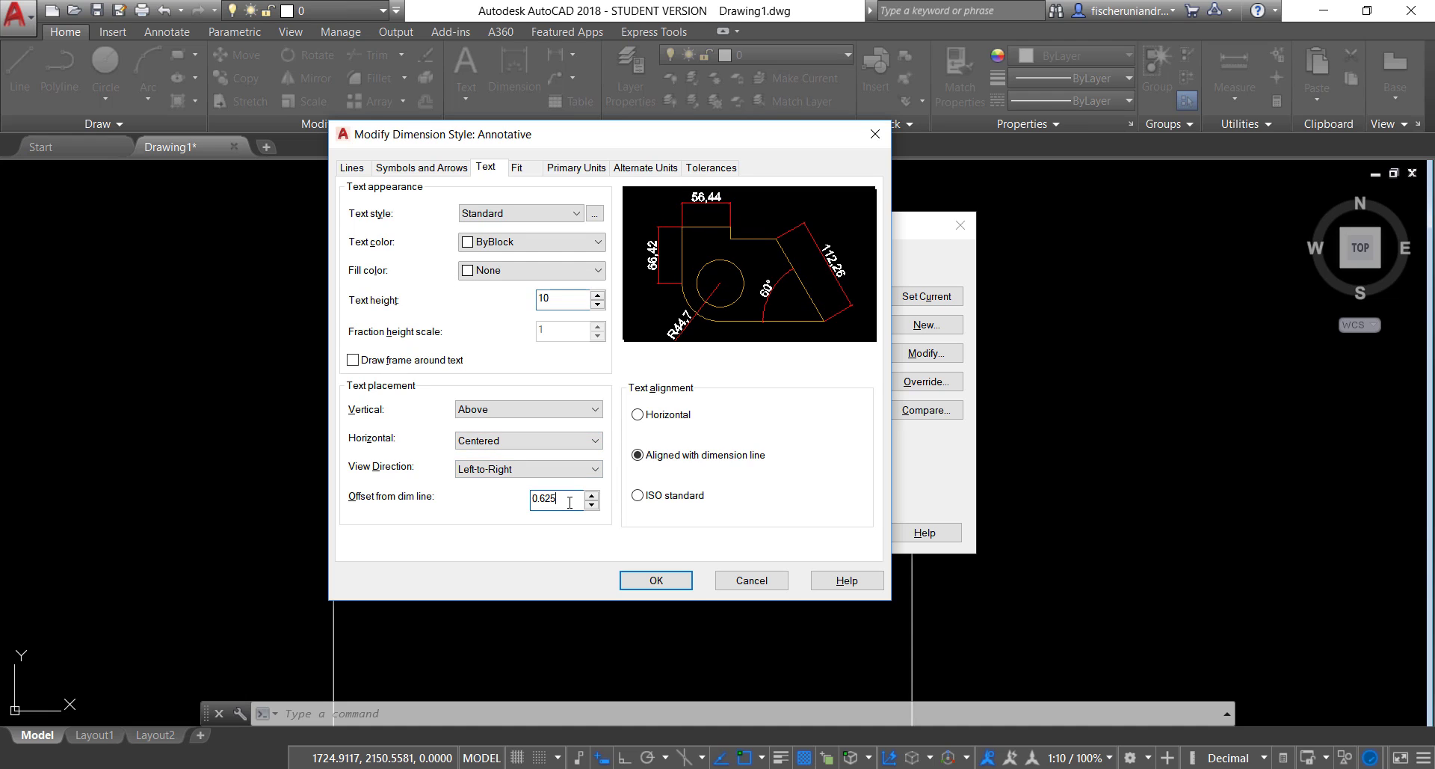
double_click(543, 297)
type("2")
left_click(560, 503)
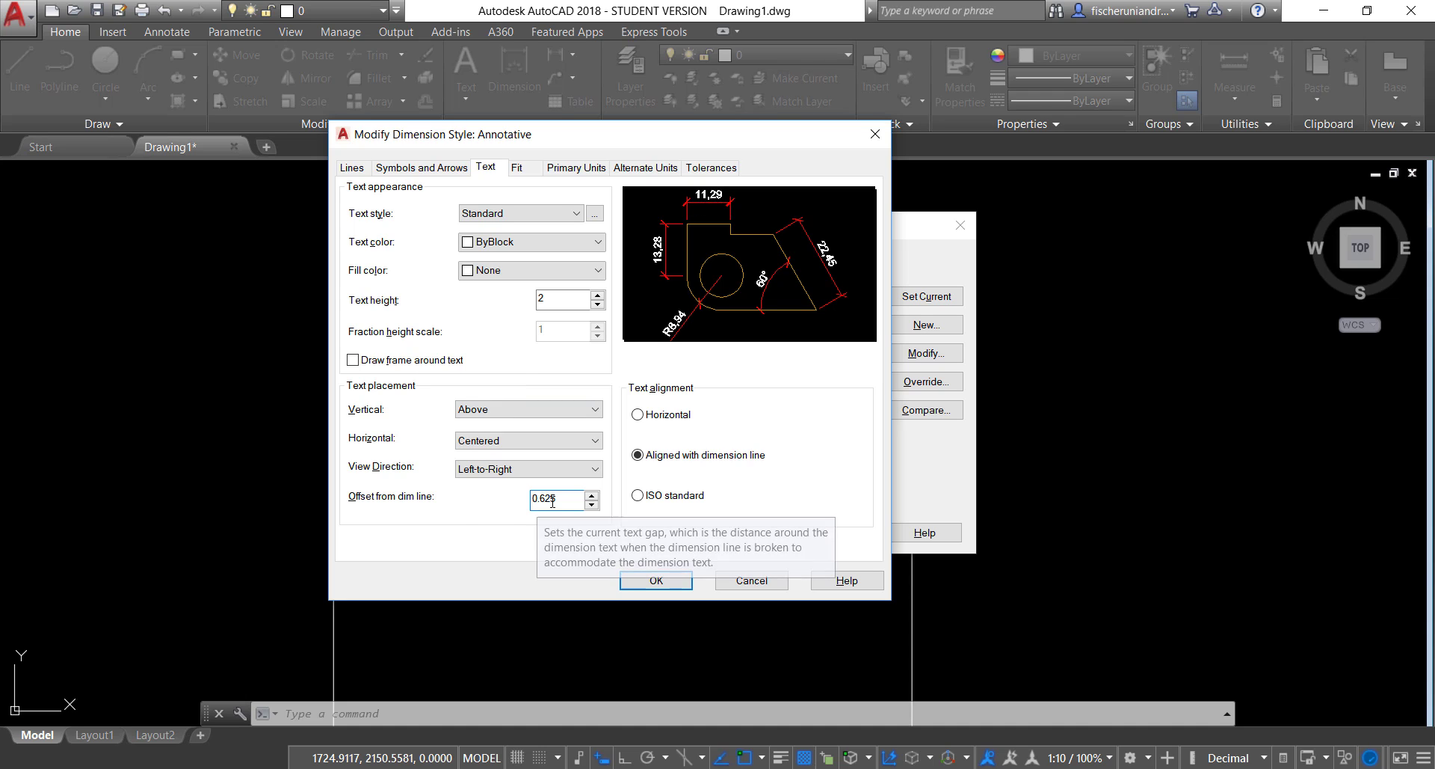
Set the text offset from the dimension line to 1, trying an offset of 10 in the preview for comparison.
left_click_drag(563, 501, 449, 476)
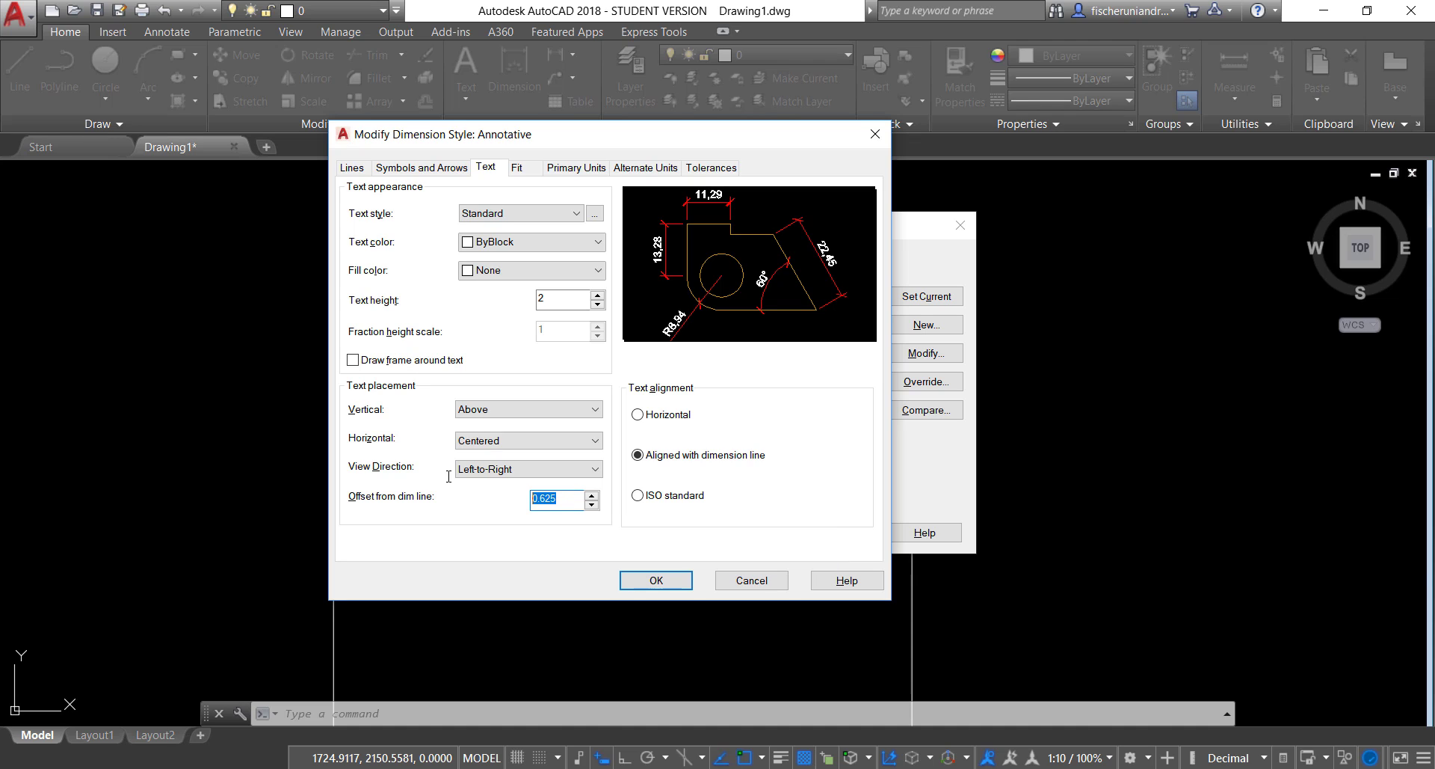
type("1")
left_click_drag(578, 498, 487, 495)
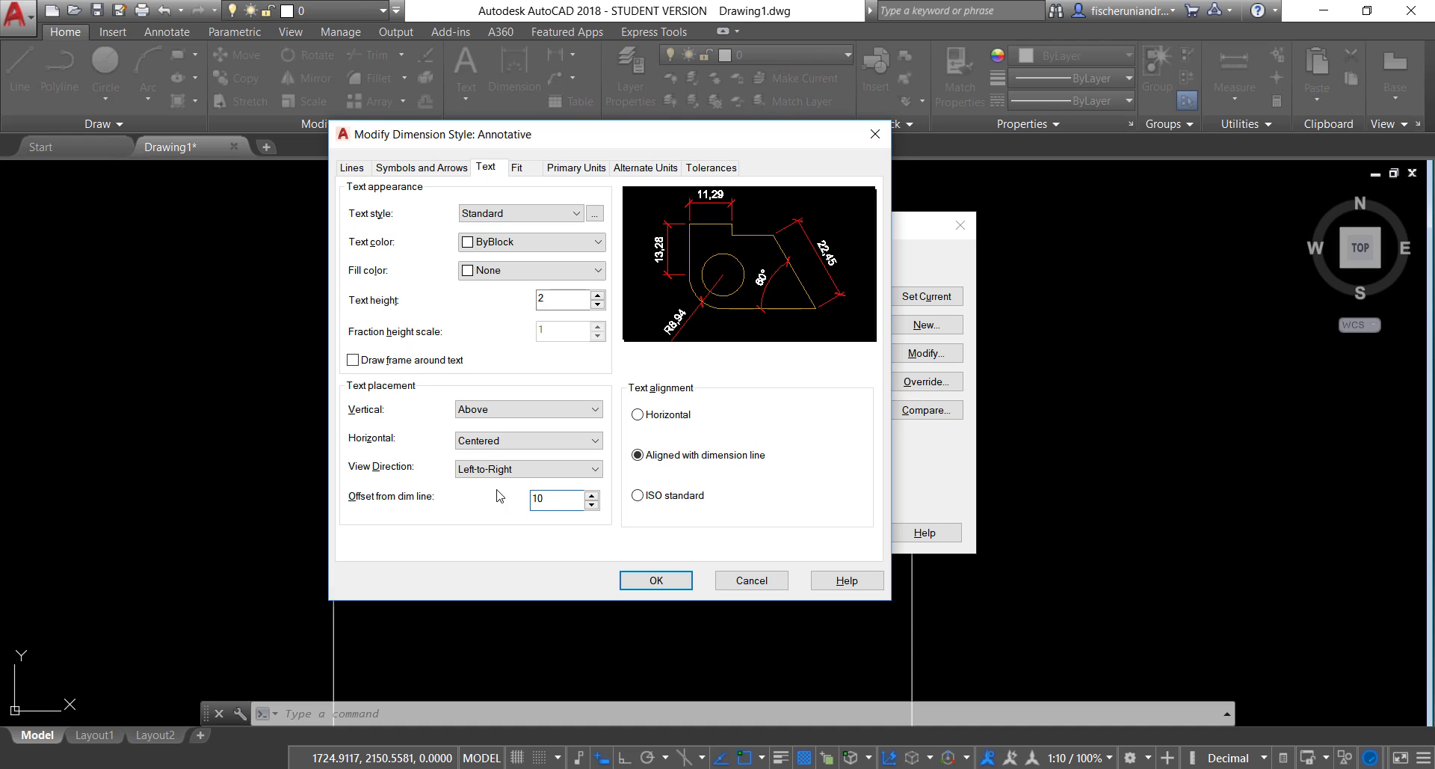
left_click(562, 300)
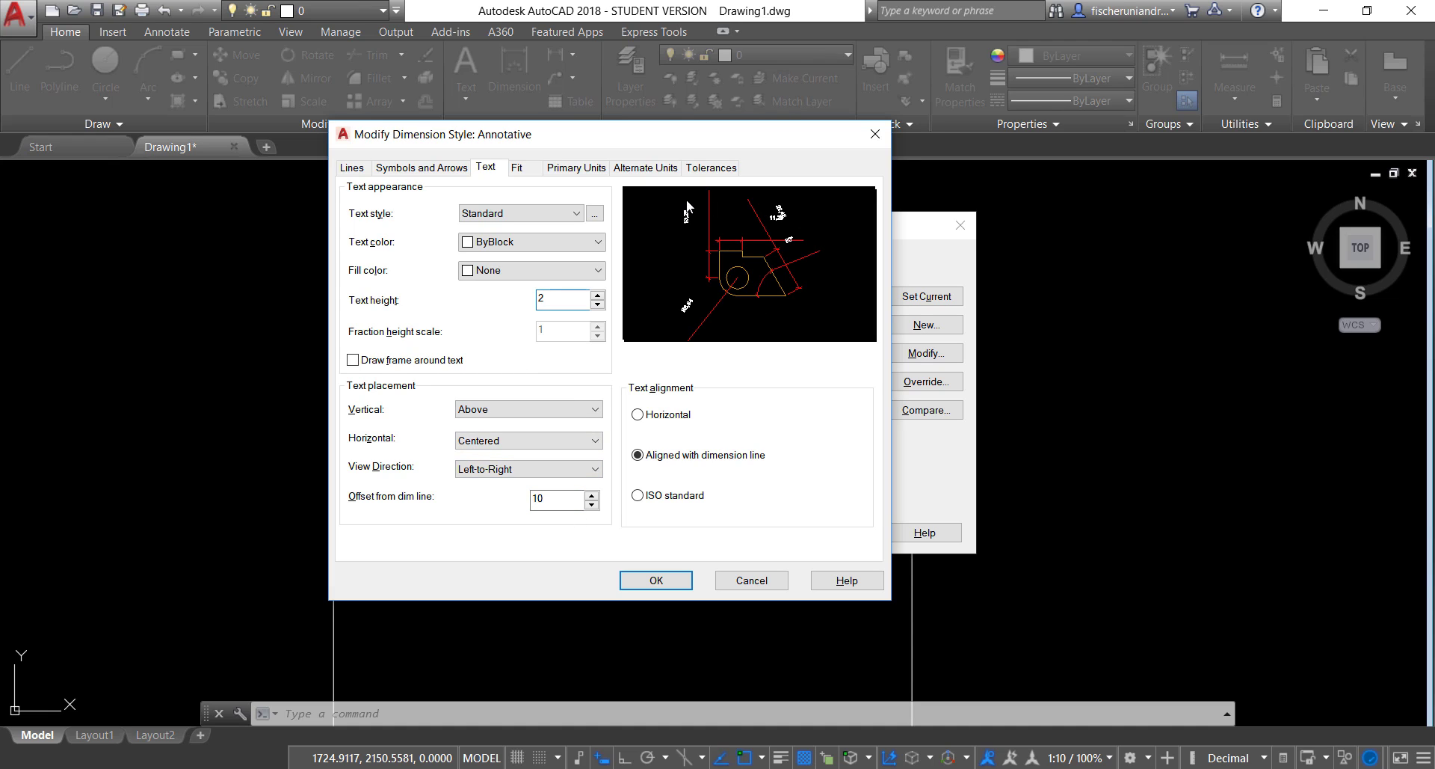
left_click_drag(575, 500, 471, 496)
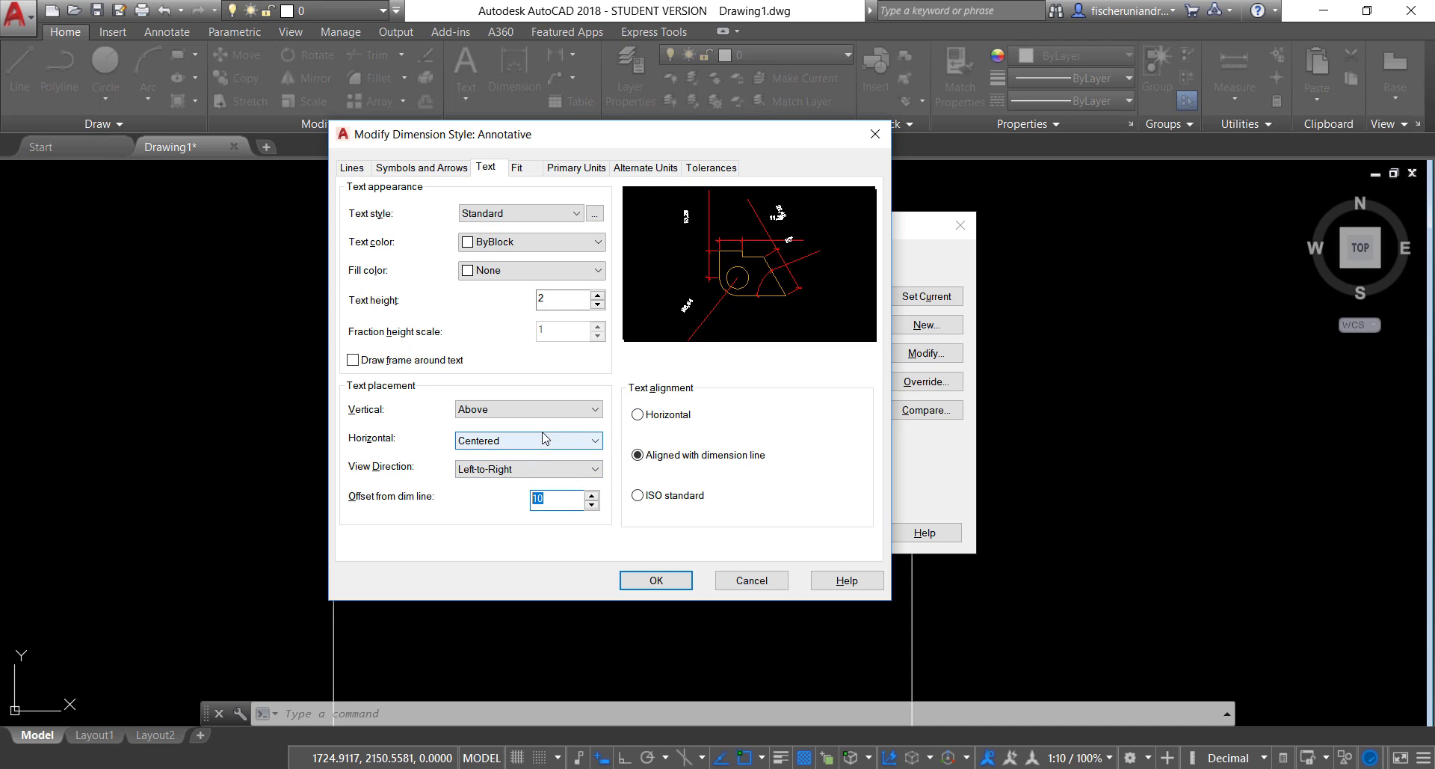
type("1")
left_click(560, 298)
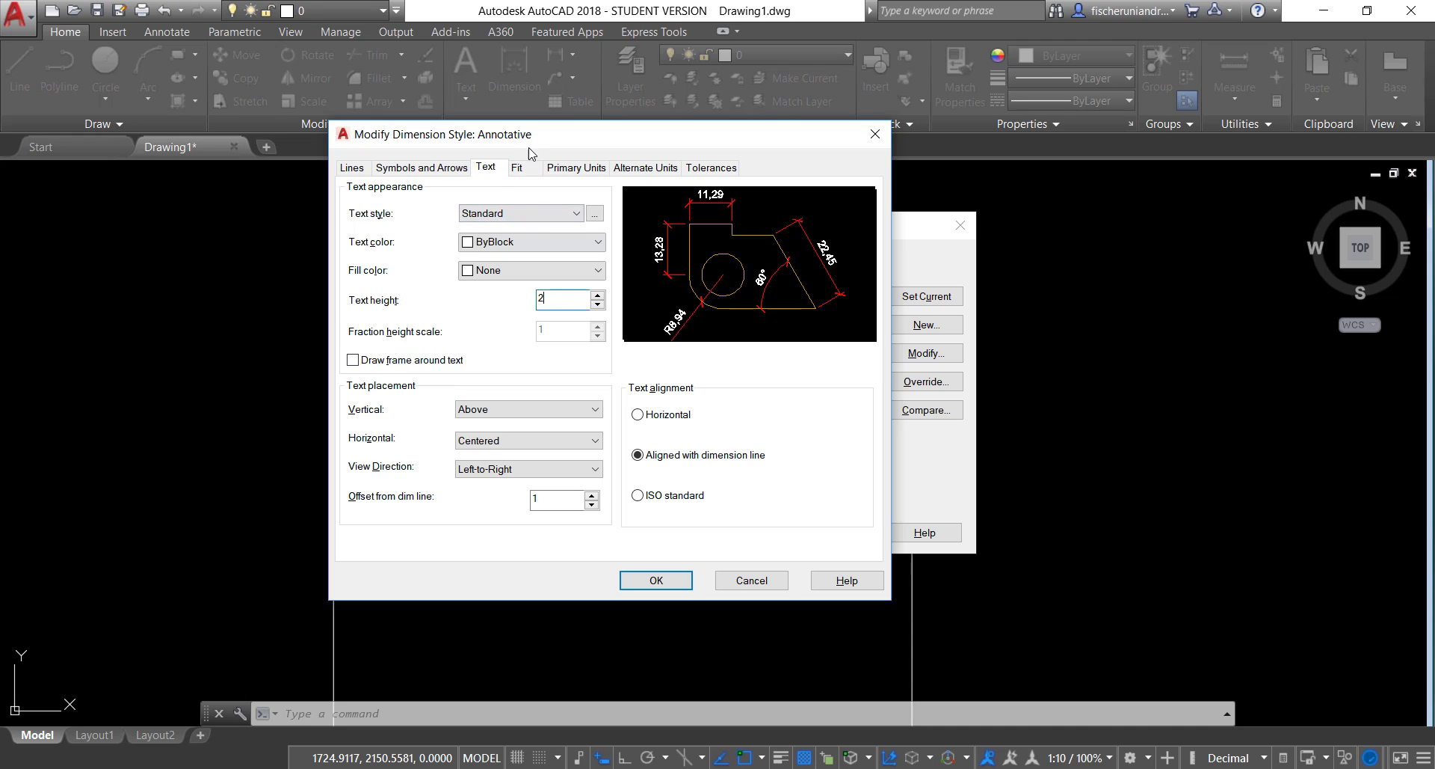
Recheck the line and arrowhead settings, and set the dimension text color to ByLayer.
left_click(352, 166)
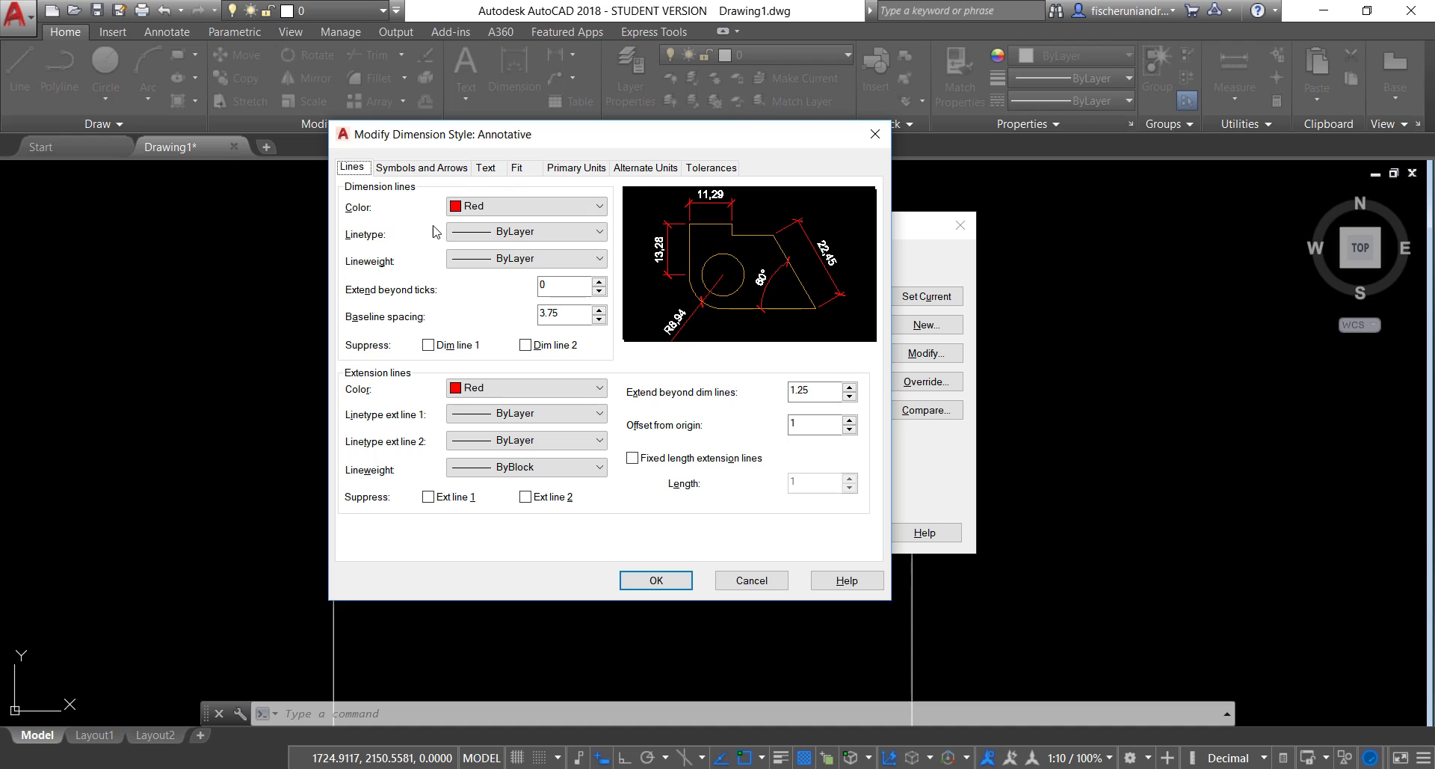
left_click(413, 166)
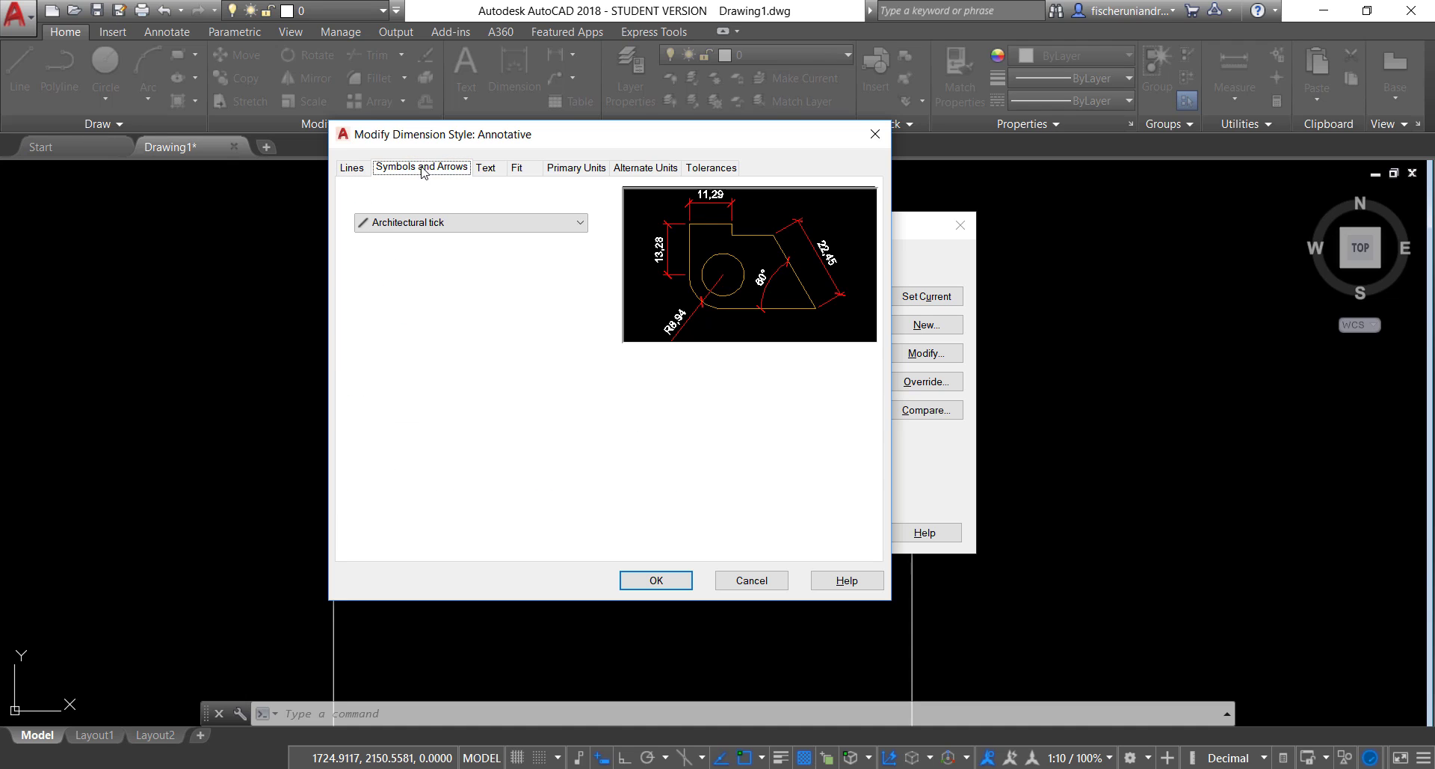
left_click(488, 167)
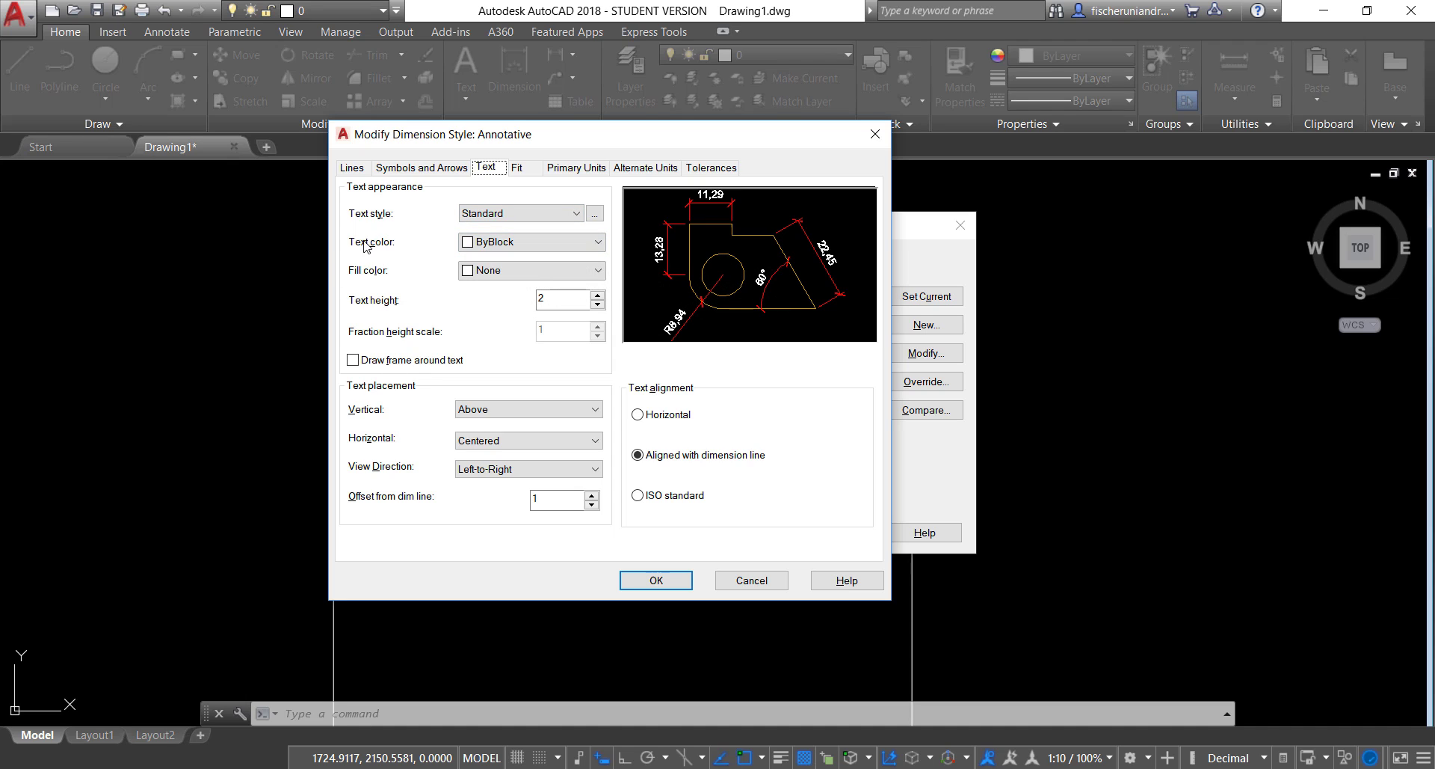
left_click(510, 245)
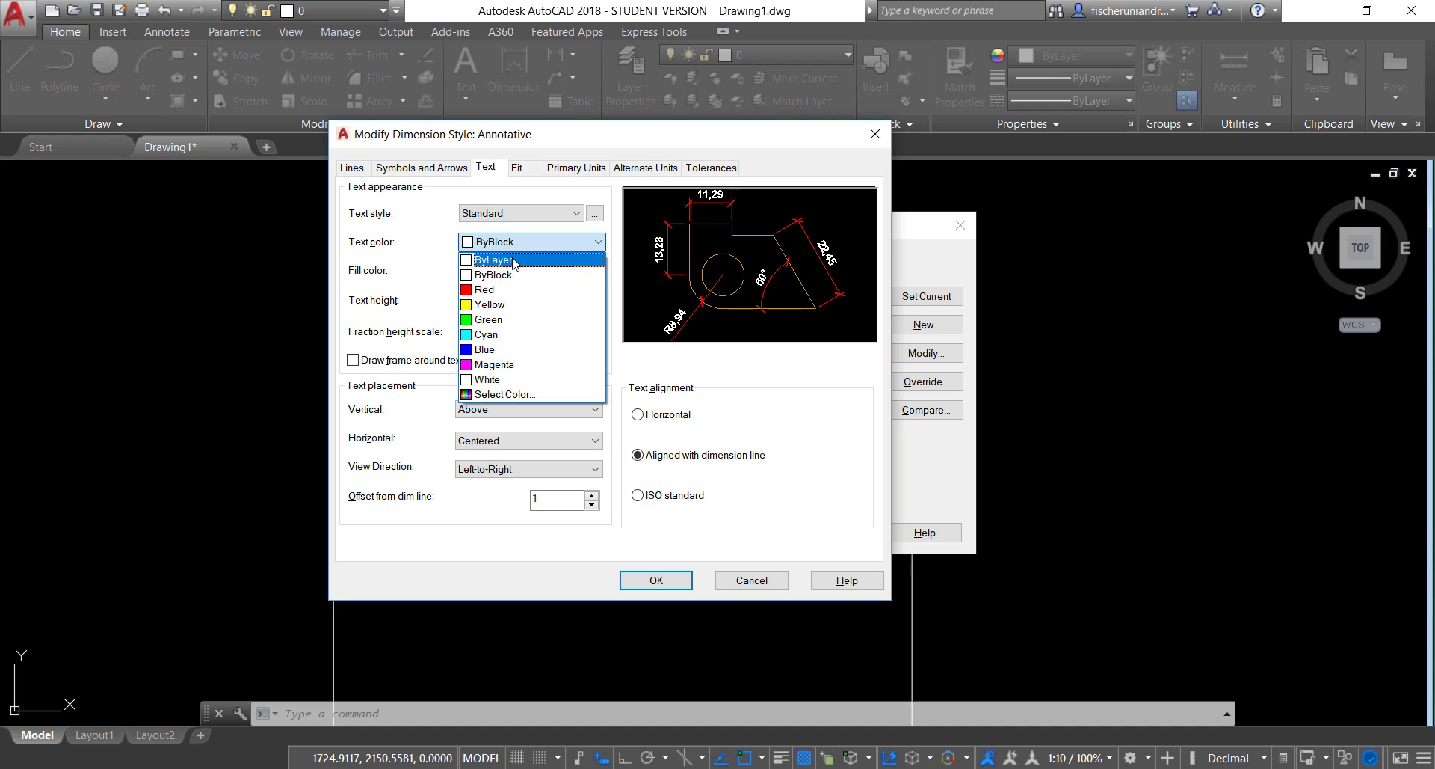
left_click(513, 261)
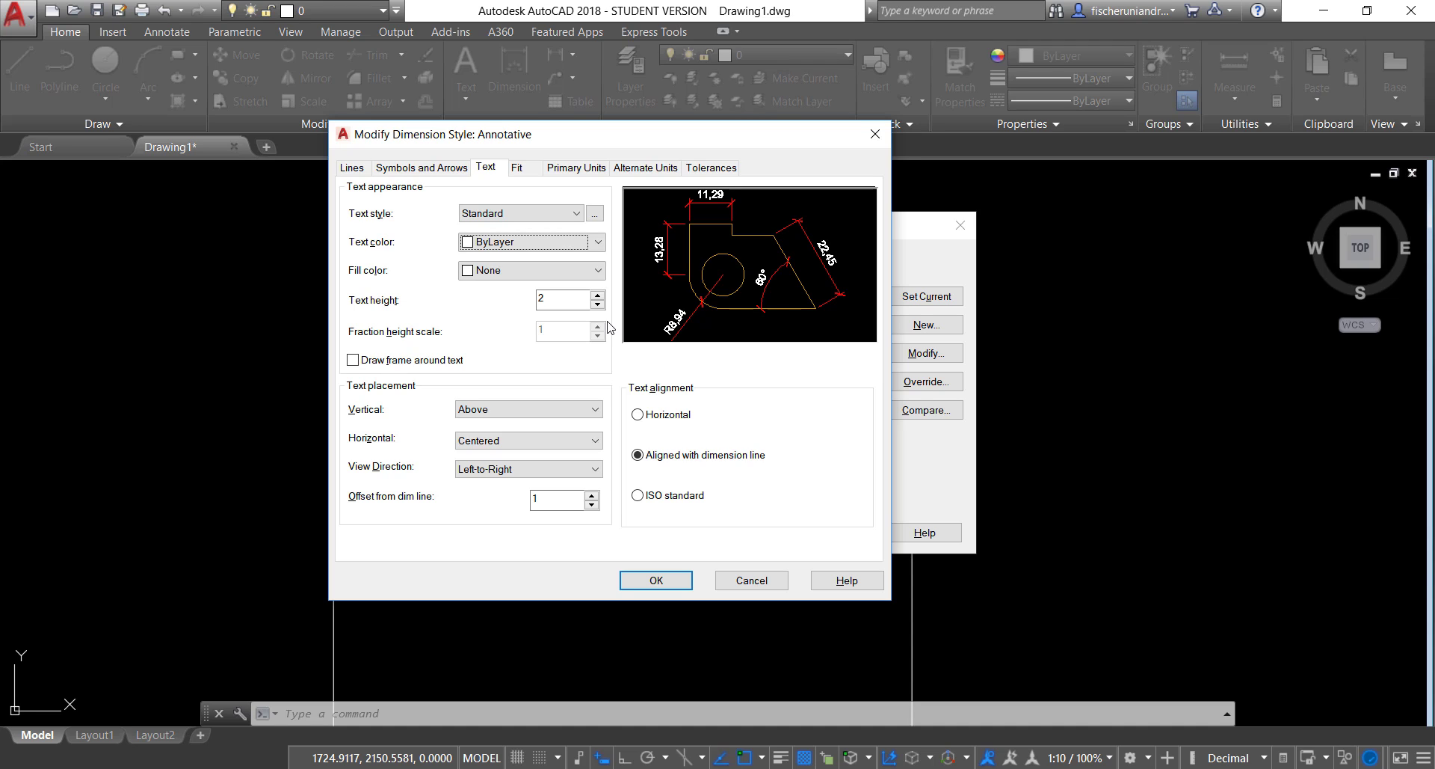
Look through the fit, primary unit, alternate unit and tolerance settings, and apply the modified Annotative style to the drawing.
left_click(532, 175)
left_click(569, 171)
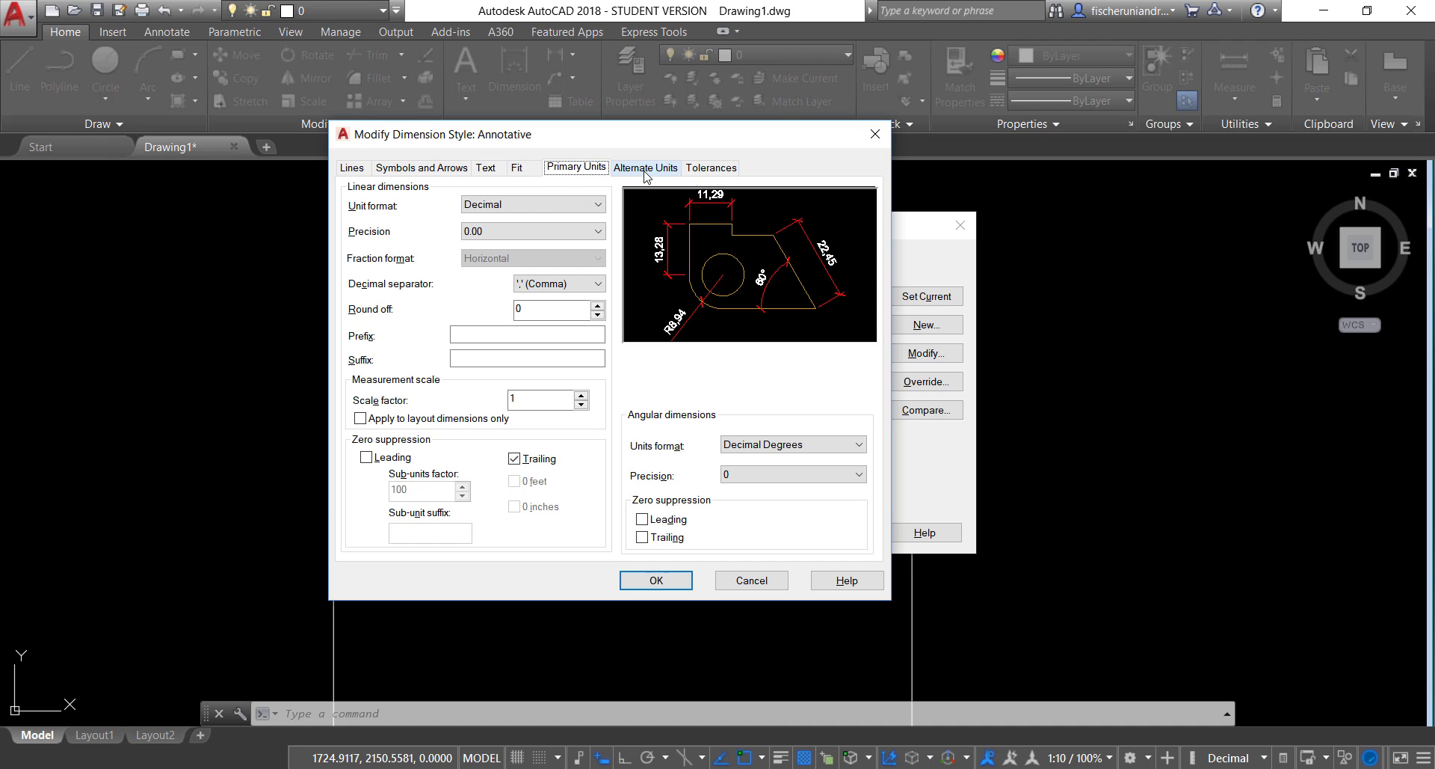
left_click(647, 175)
left_click(718, 174)
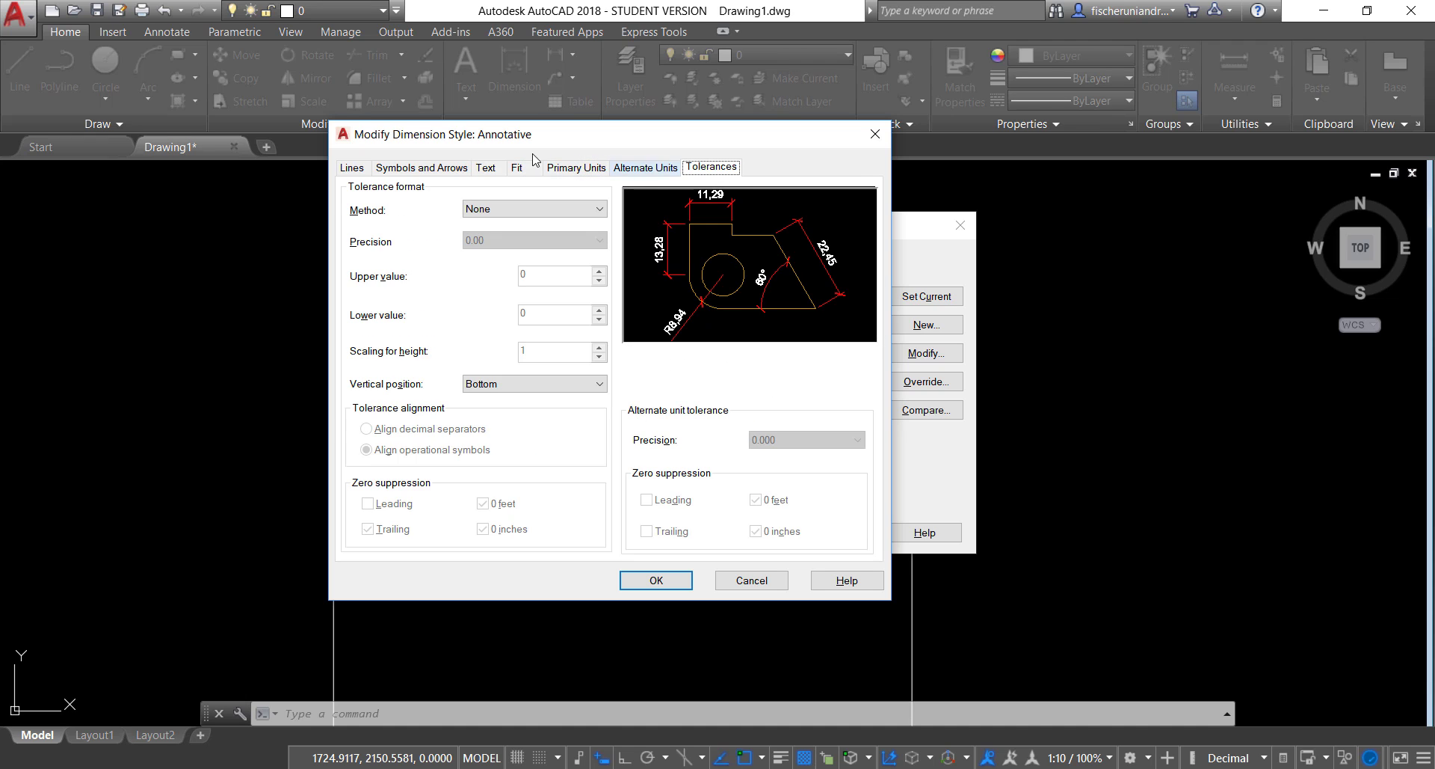
left_click(345, 169)
left_click(649, 579)
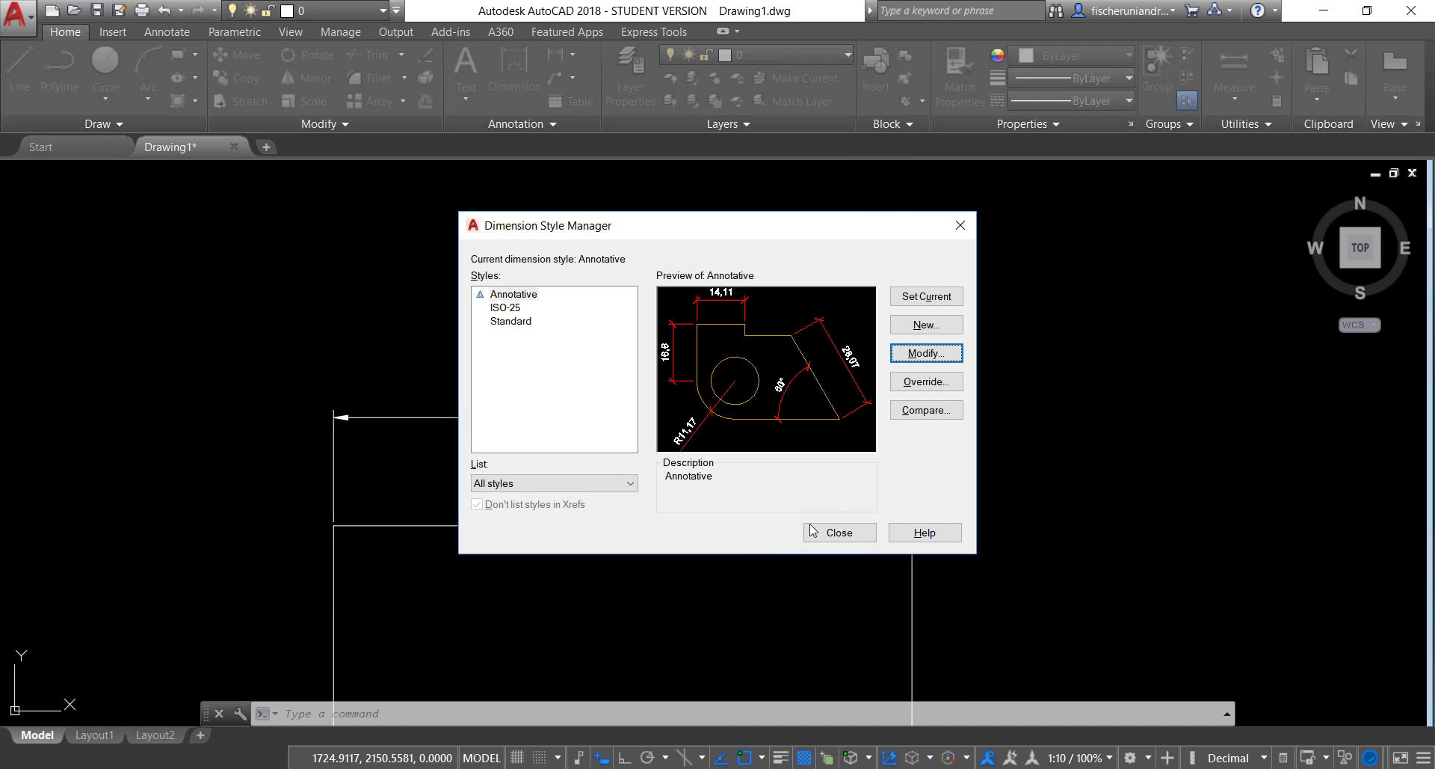
left_click(829, 533)
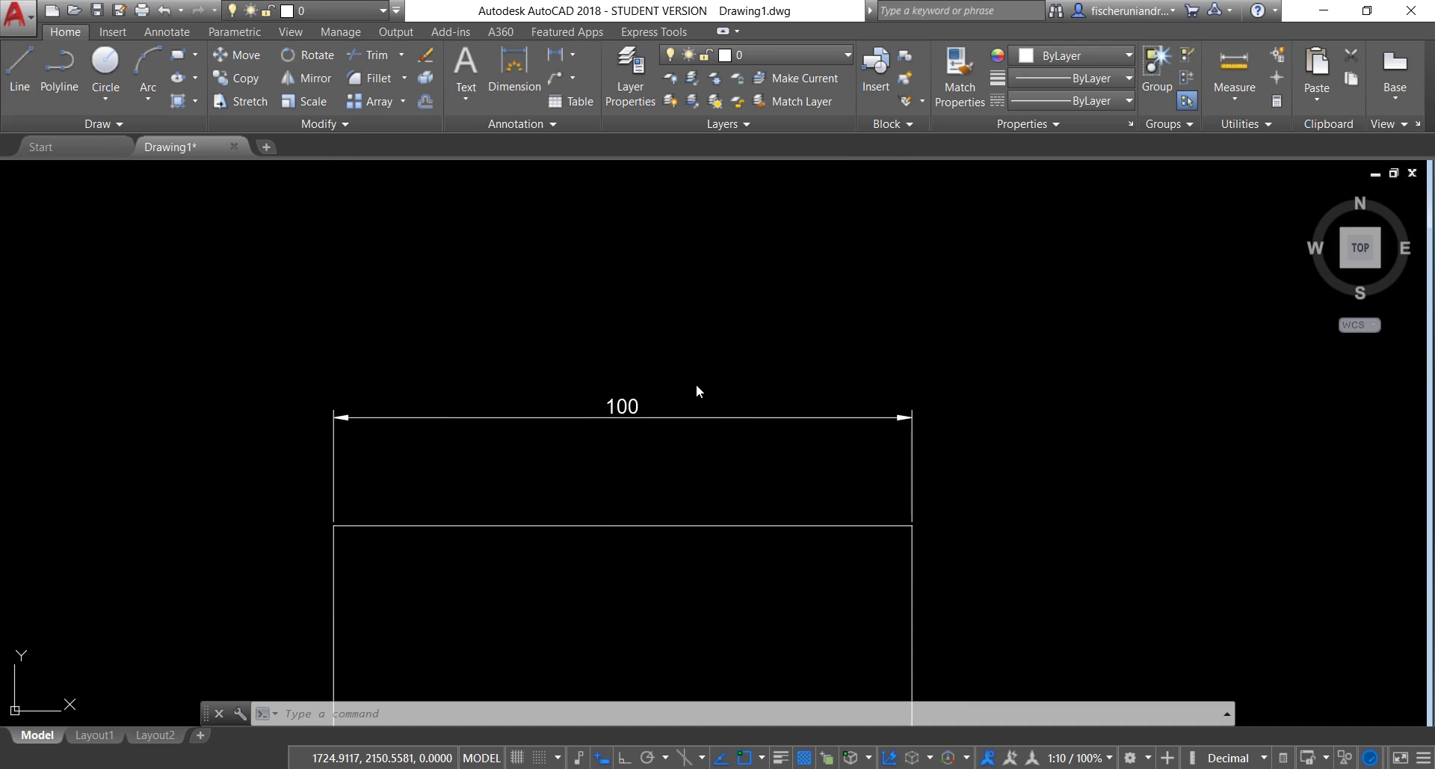
Examine the restyled horizontal dimensions above and below the square in the drawing.
scroll(685, 445, "down", 2)
middle_click_drag(686, 445, 553, 242)
scroll(585, 369, "down", 6)
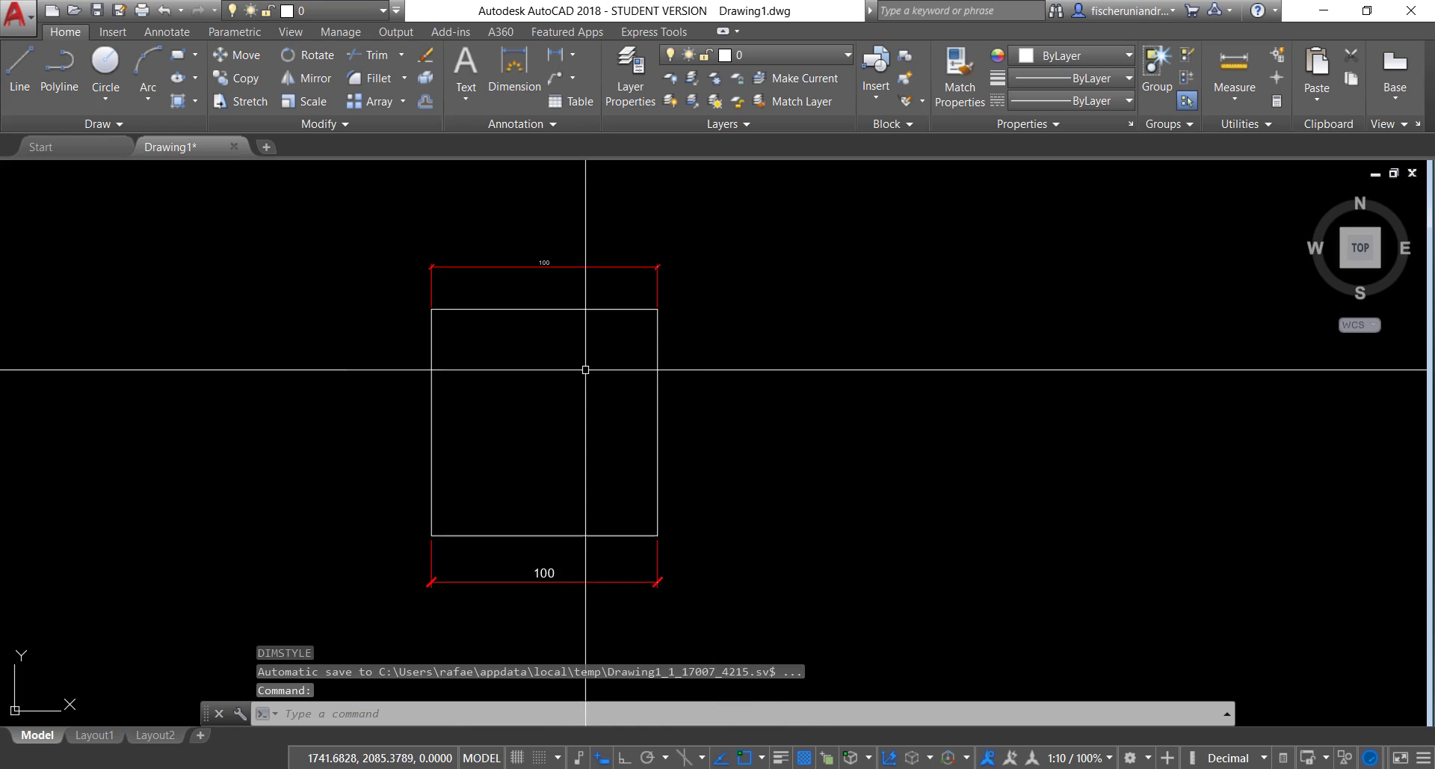
scroll(555, 475, "up", 6)
middle_click_drag(673, 179, 642, 570)
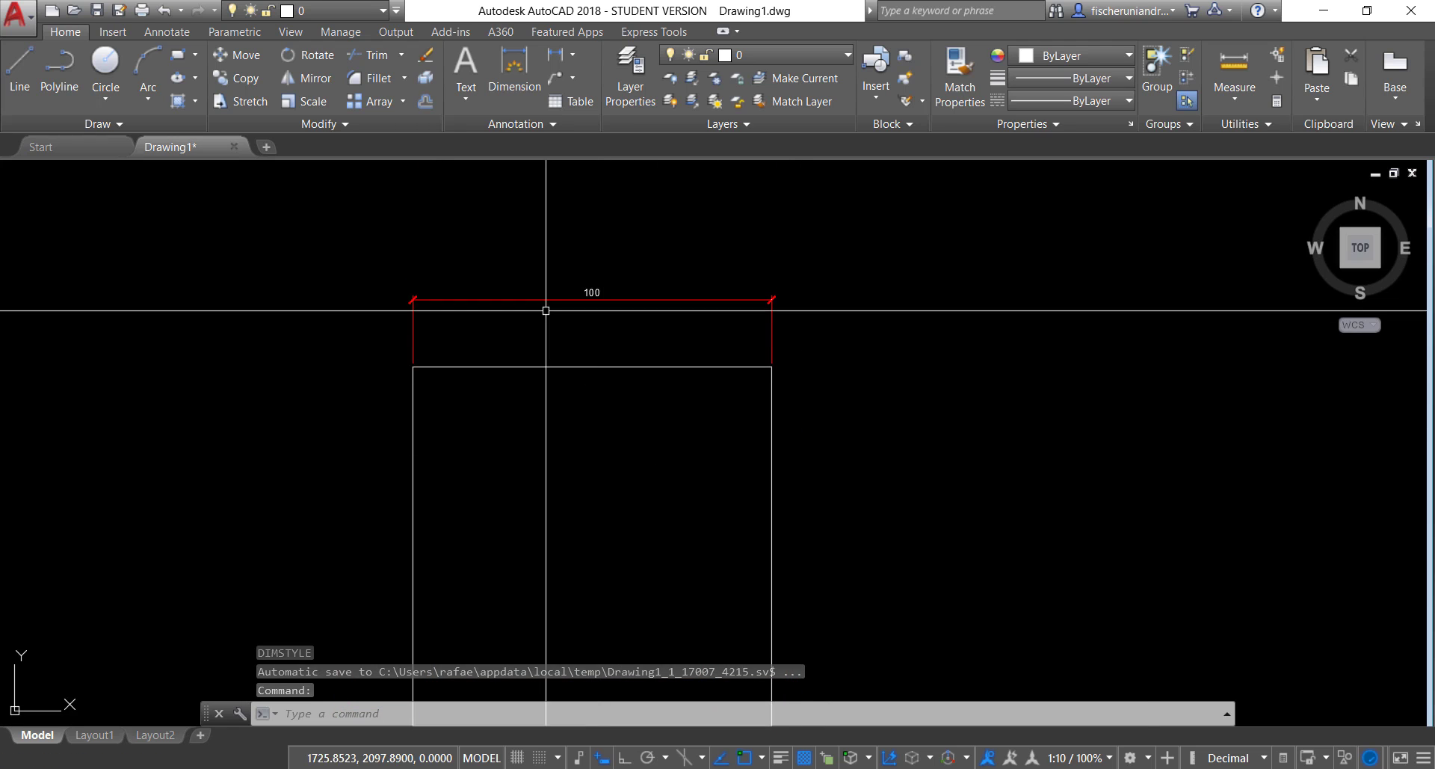
Compare the square's restyled dimensions in model space and in the two Layout1 viewports.
scroll(532, 291, "up", 4)
scroll(538, 298, "down", 4)
scroll(590, 292, "up", 4)
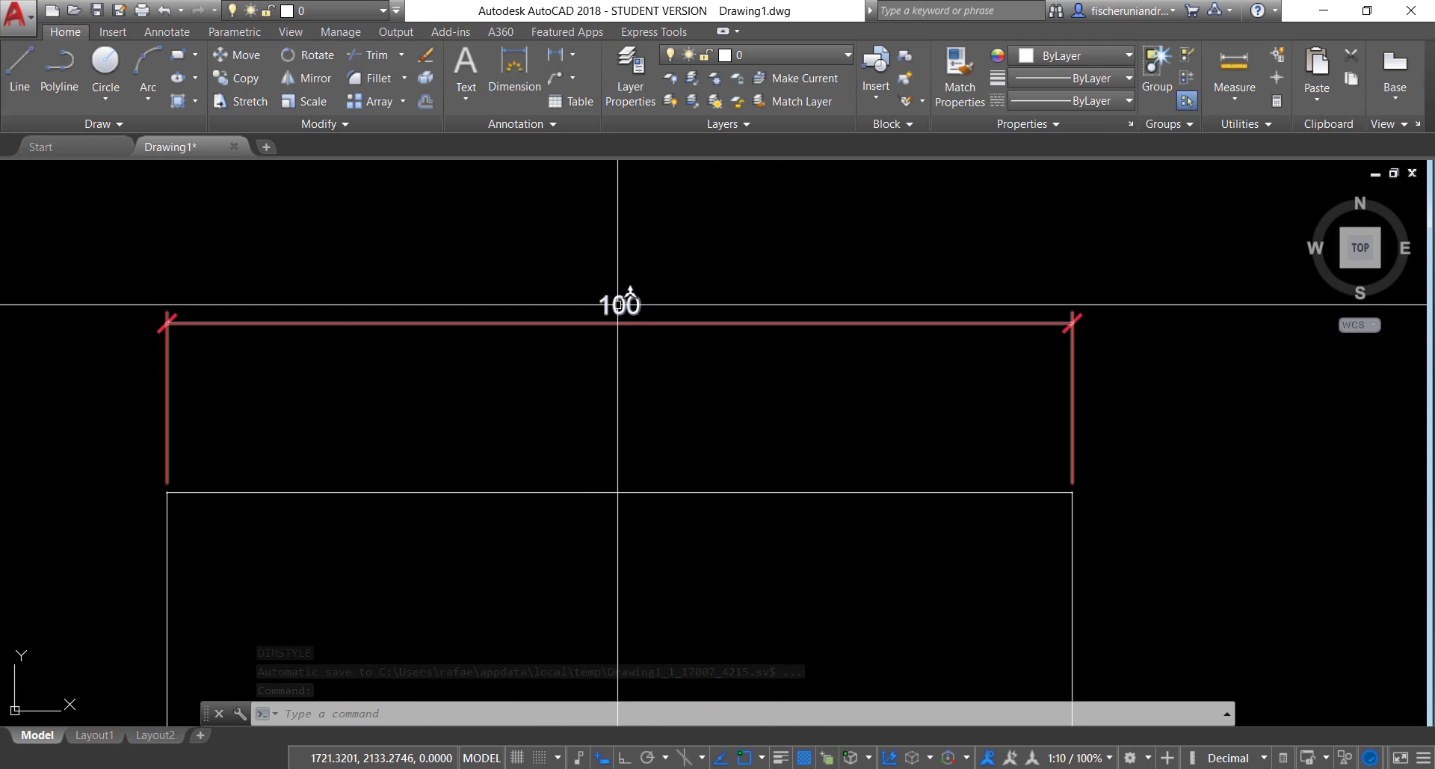
scroll(624, 374, "down", 6)
scroll(590, 314, "up", 4)
middle_click_drag(562, 394, 515, 552)
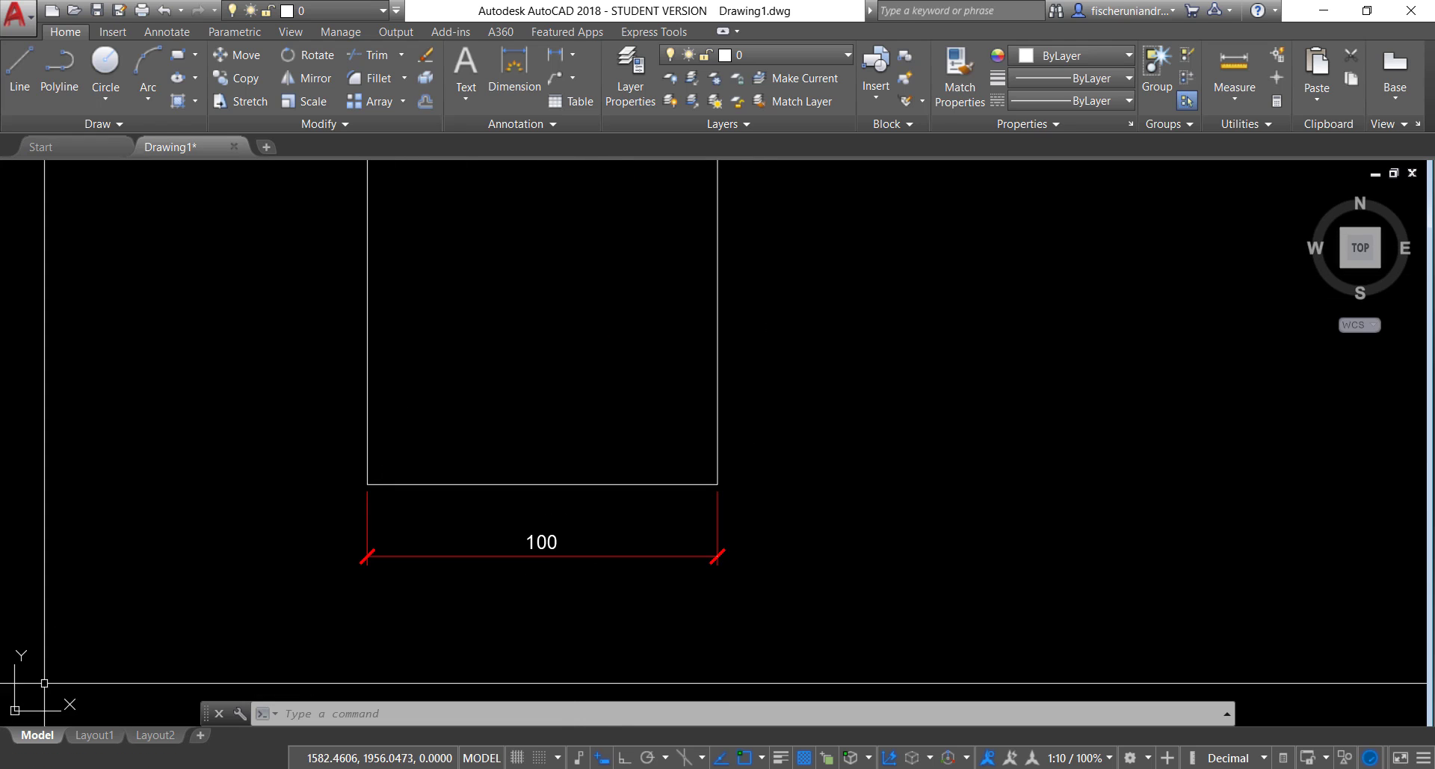
left_click(94, 735)
scroll(546, 456, "up", 6)
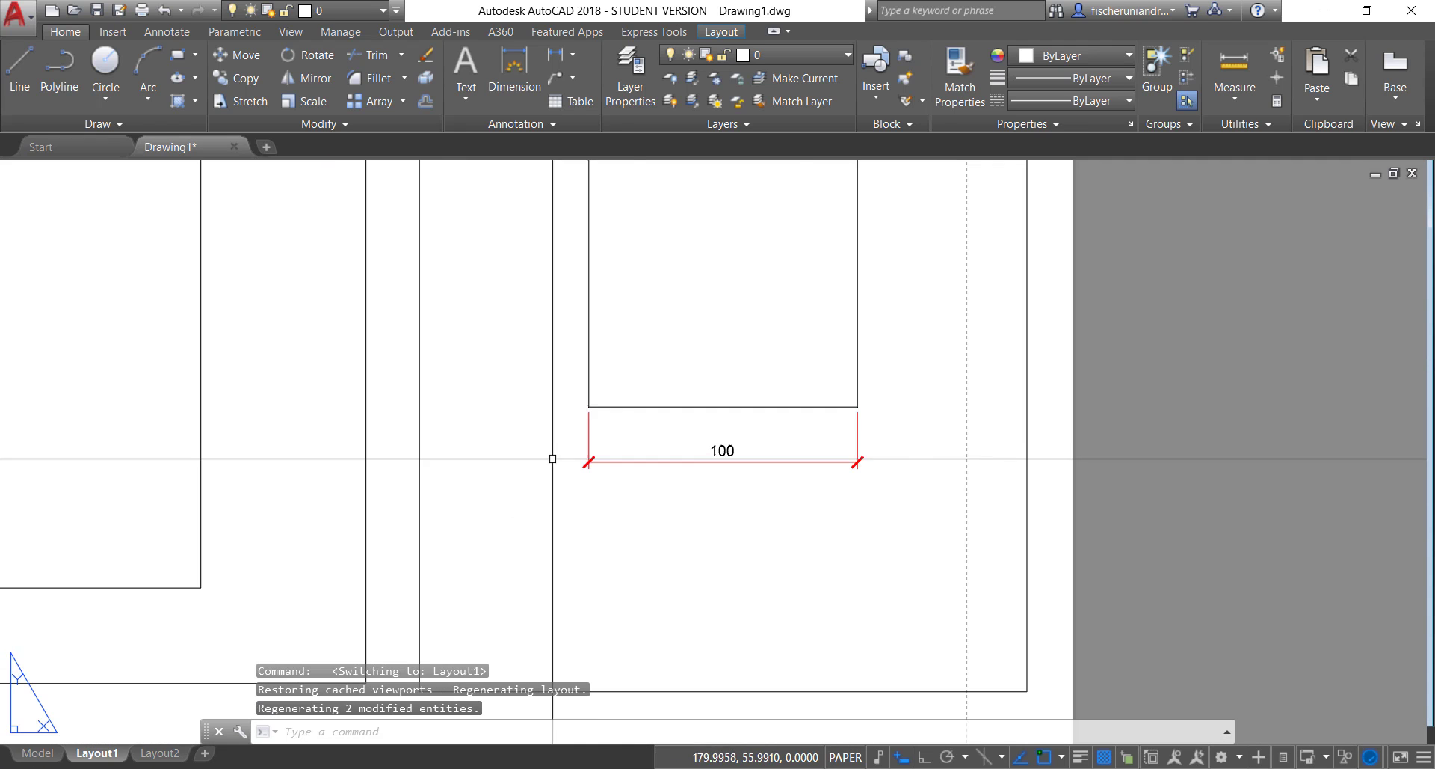
scroll(748, 475, "down", 7)
scroll(621, 426, "up", 9)
scroll(603, 409, "down", 7)
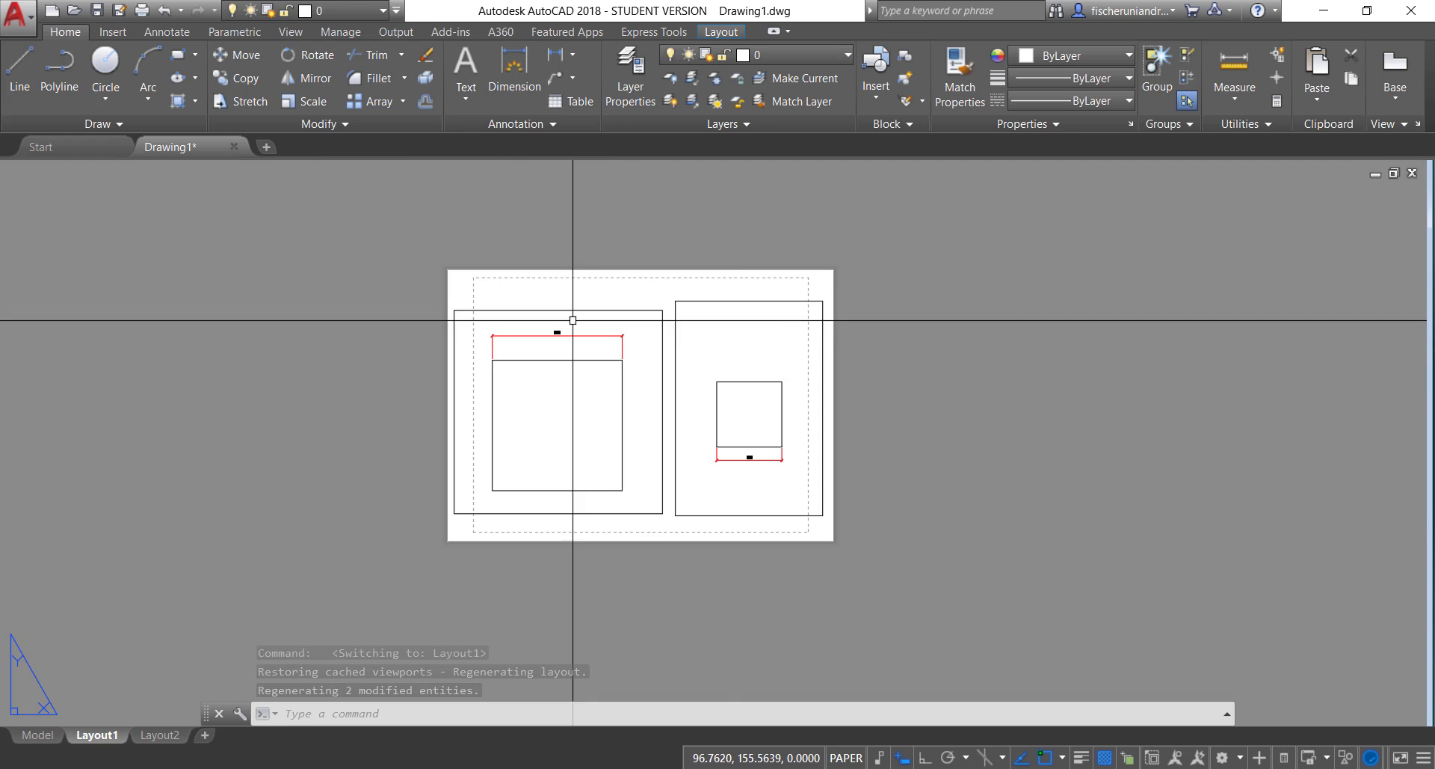
middle_click_drag(701, 361, 562, 372)
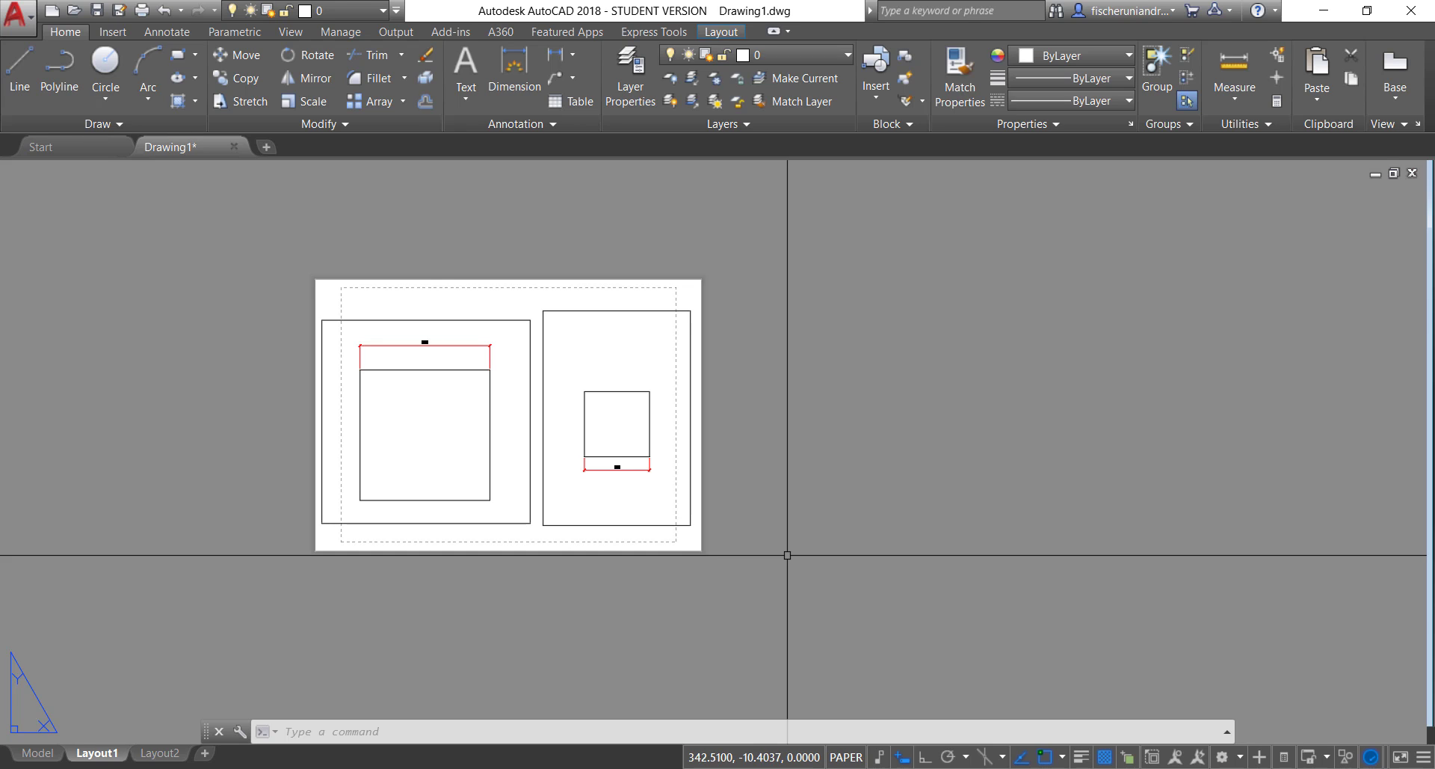
In model space, draw a closed stepped outline with Ortho on, beside the square, with upper edges about 155 and 168 units long and one slanted side.
left_click(38, 752)
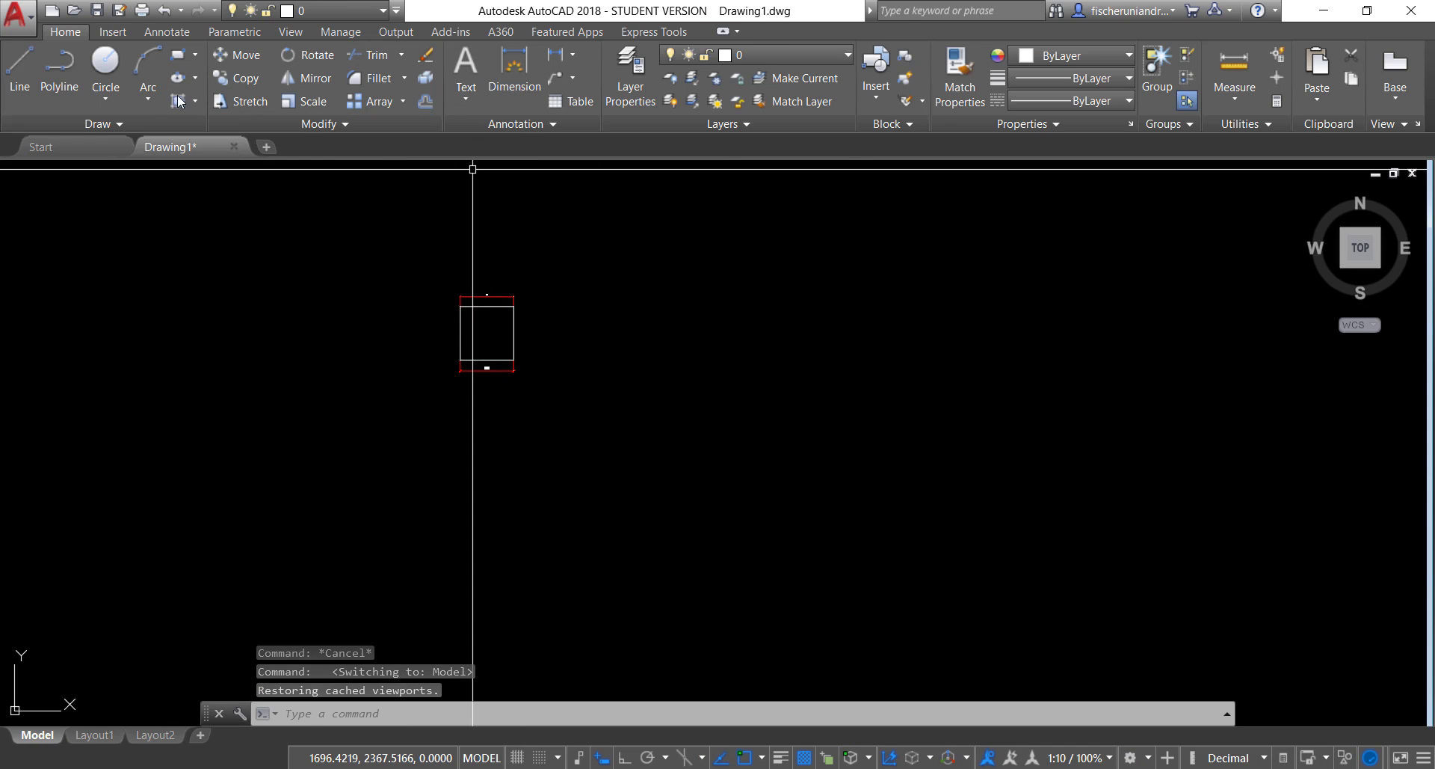
left_click(19, 66)
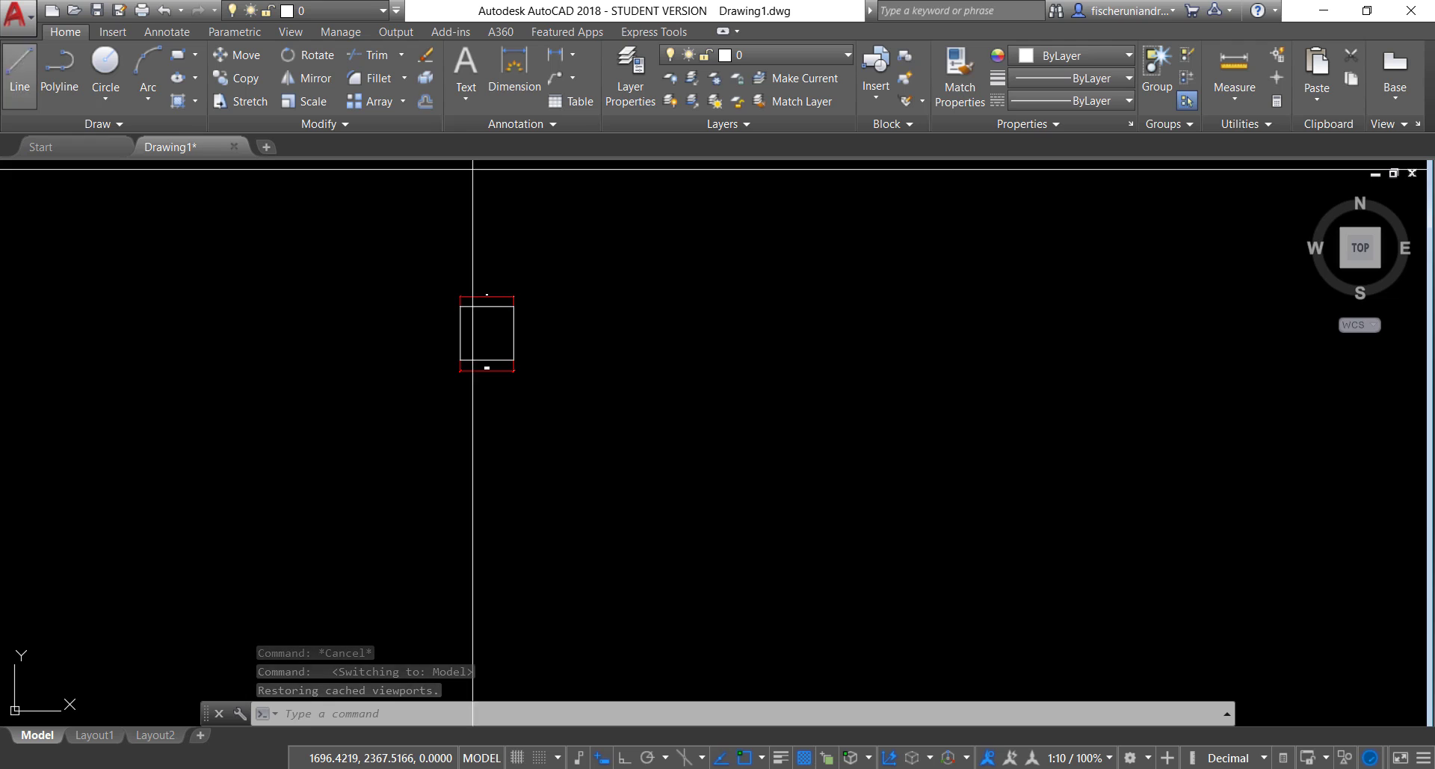
left_click(645, 300)
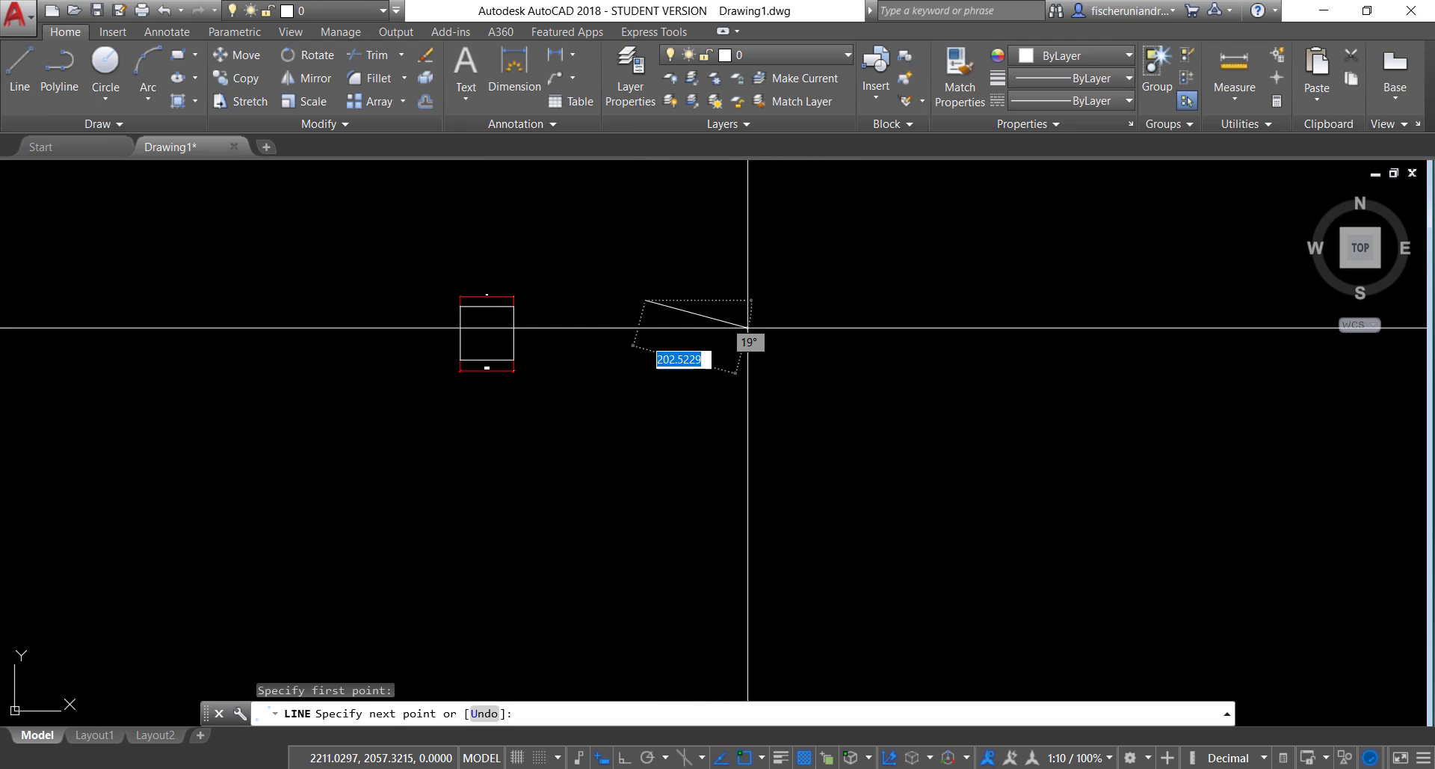
key("F8")
left_click(728, 300)
left_click(728, 359)
left_click(818, 357)
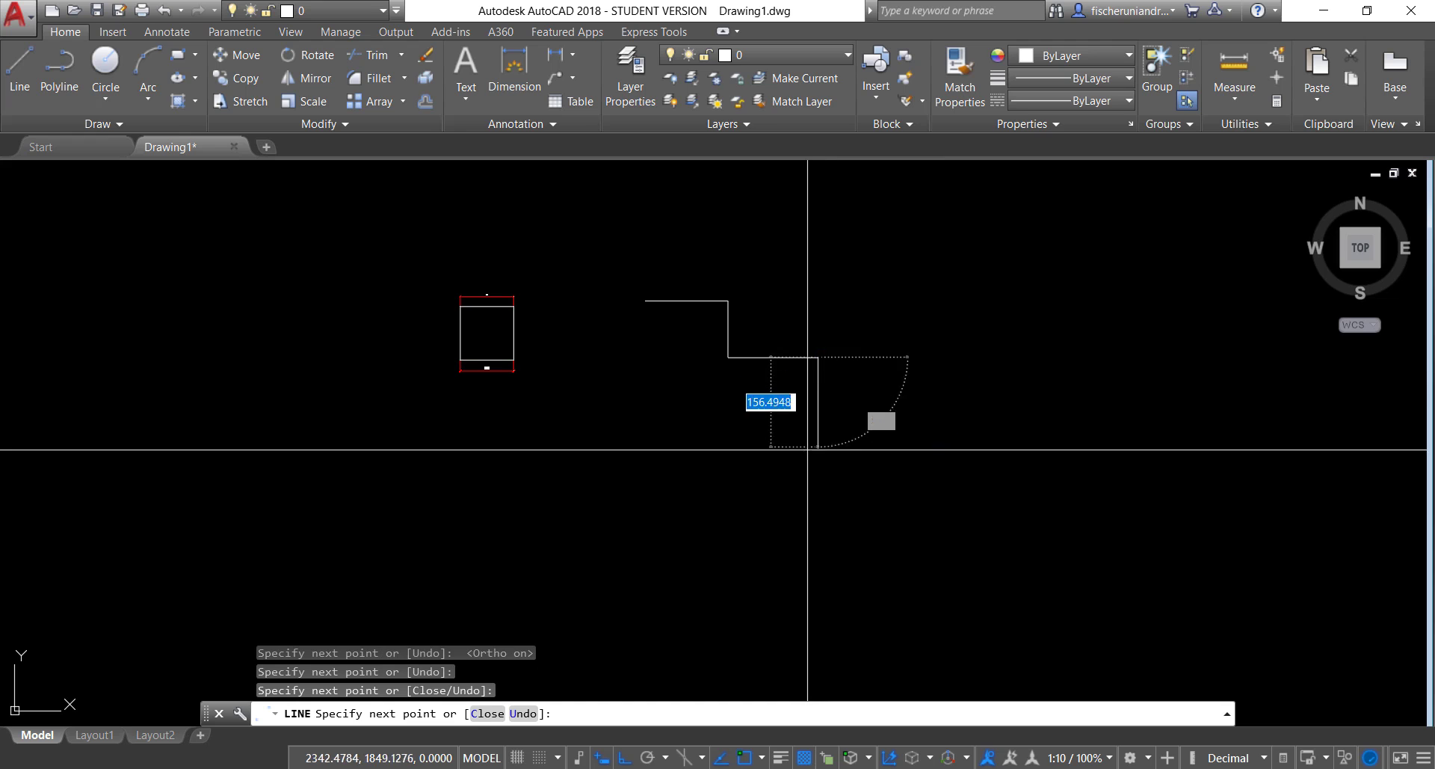
left_click(818, 439)
left_click(629, 440)
left_click(645, 300)
key("Escape")
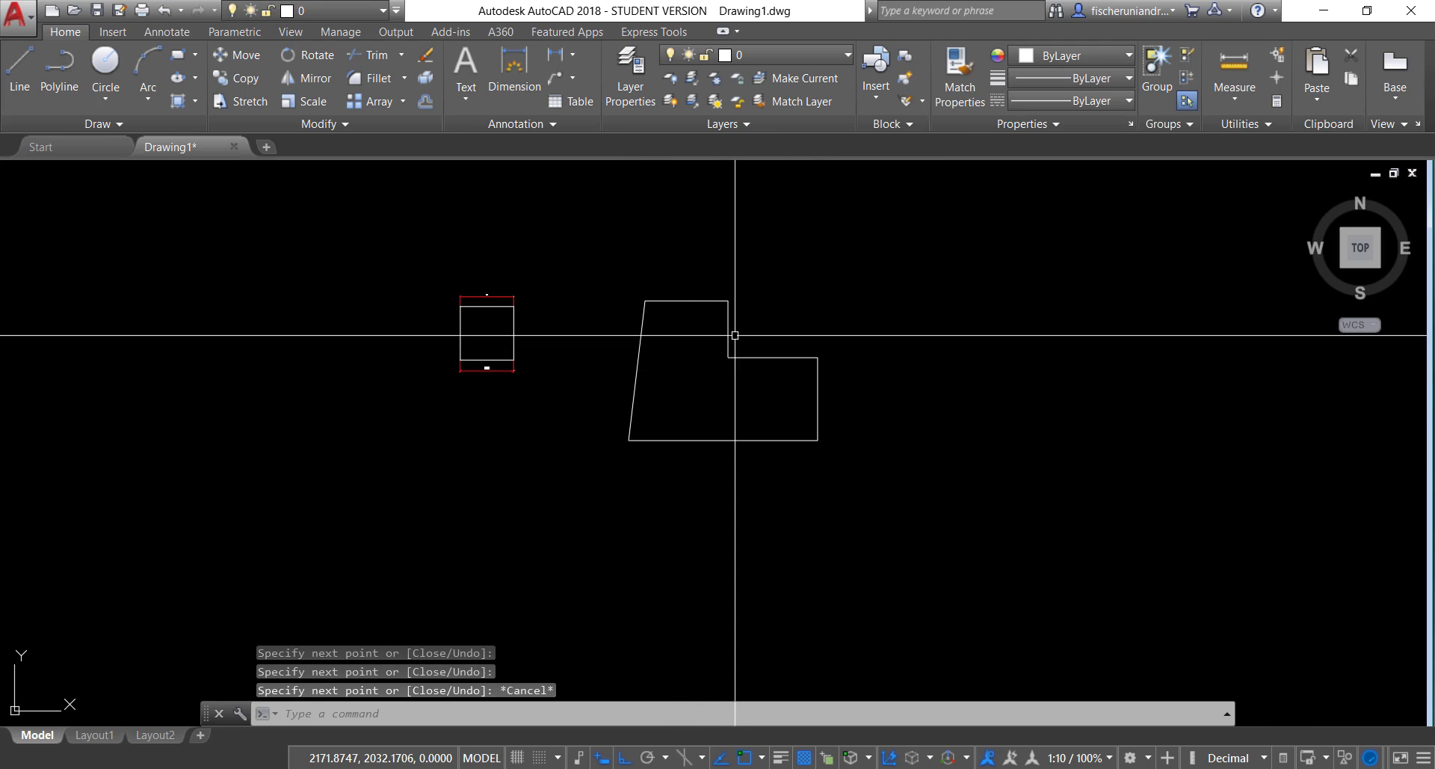
Dimension the overall horizontal width between the outline's upper outer corners, placing the dimension line above the shape.
scroll(764, 309, "up", 6)
middle_click_drag(731, 323, 630, 356)
scroll(471, 394, "down", 4)
scroll(580, 360, "up", 2)
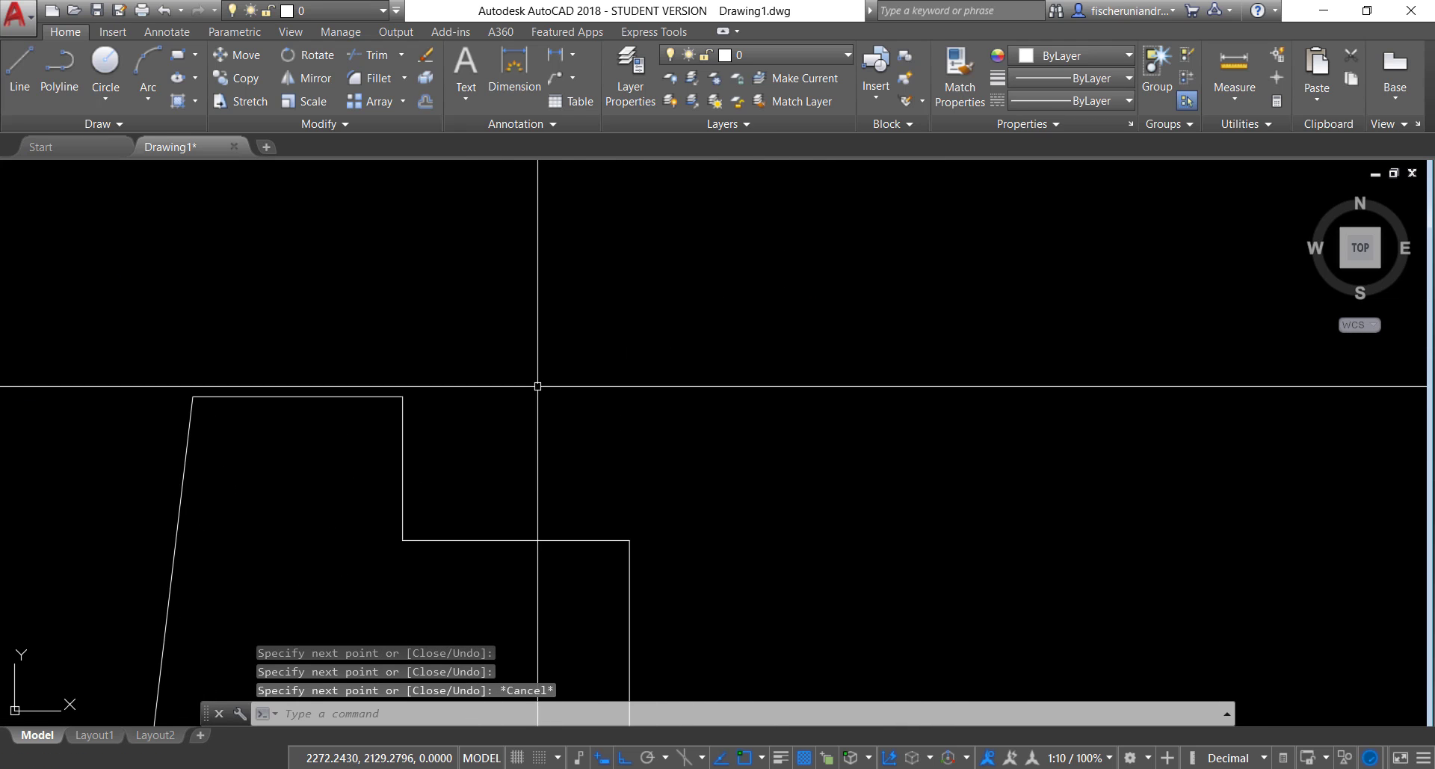
left_click(514, 86)
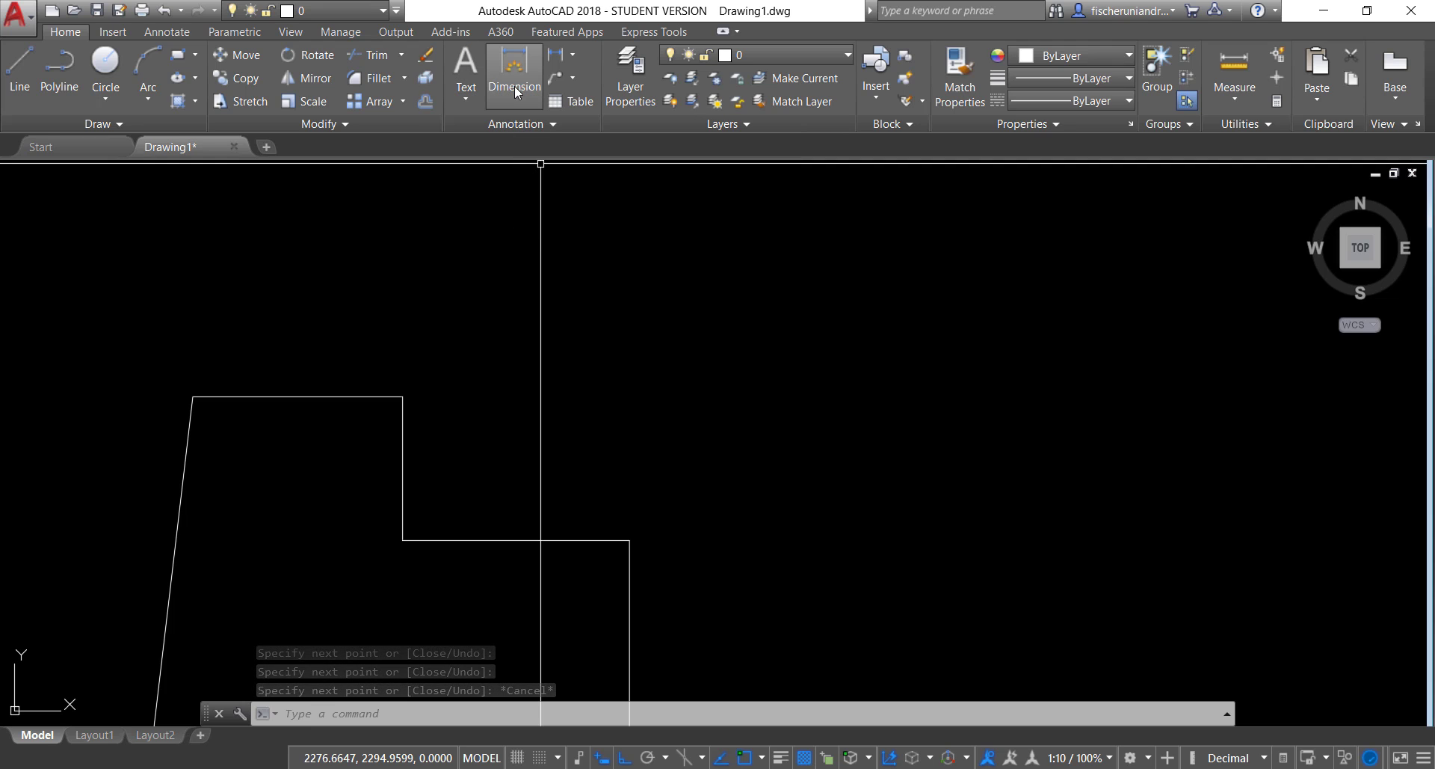
left_click(630, 539)
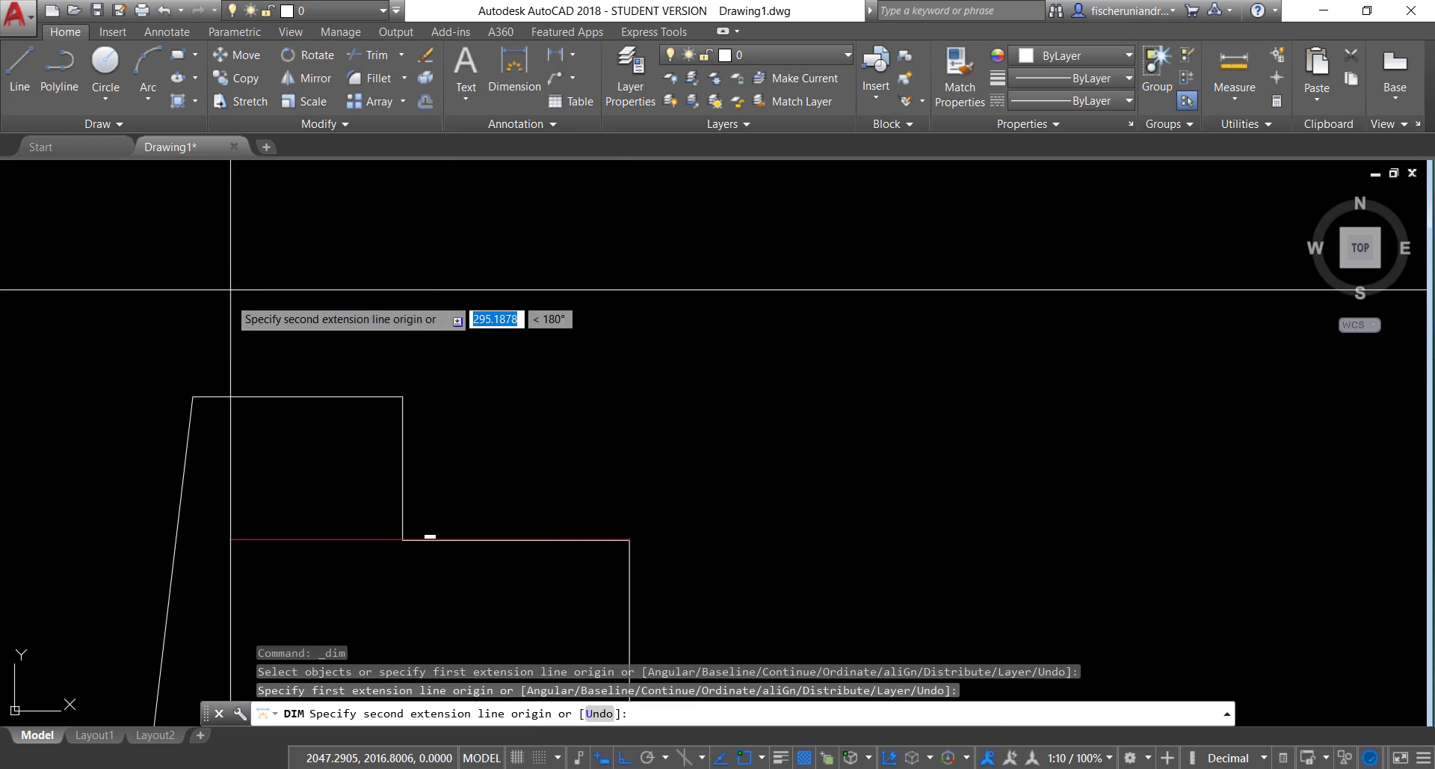
left_click(192, 397)
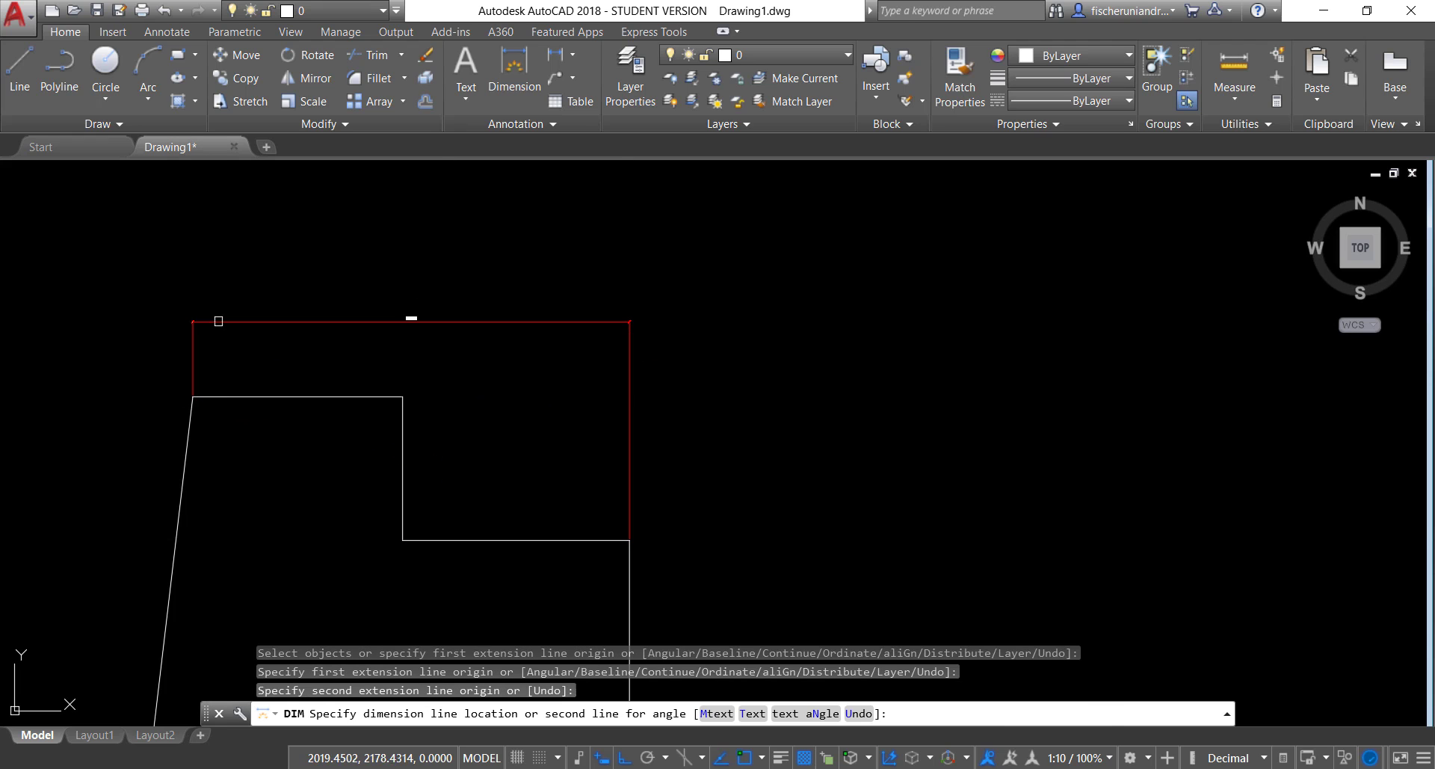
left_click(224, 320)
Dimension the horizontal length of the lower ledge, placing its dimension line above the overall dimension.
scroll(438, 416, "down", 3)
middle_click_drag(439, 391, 485, 392)
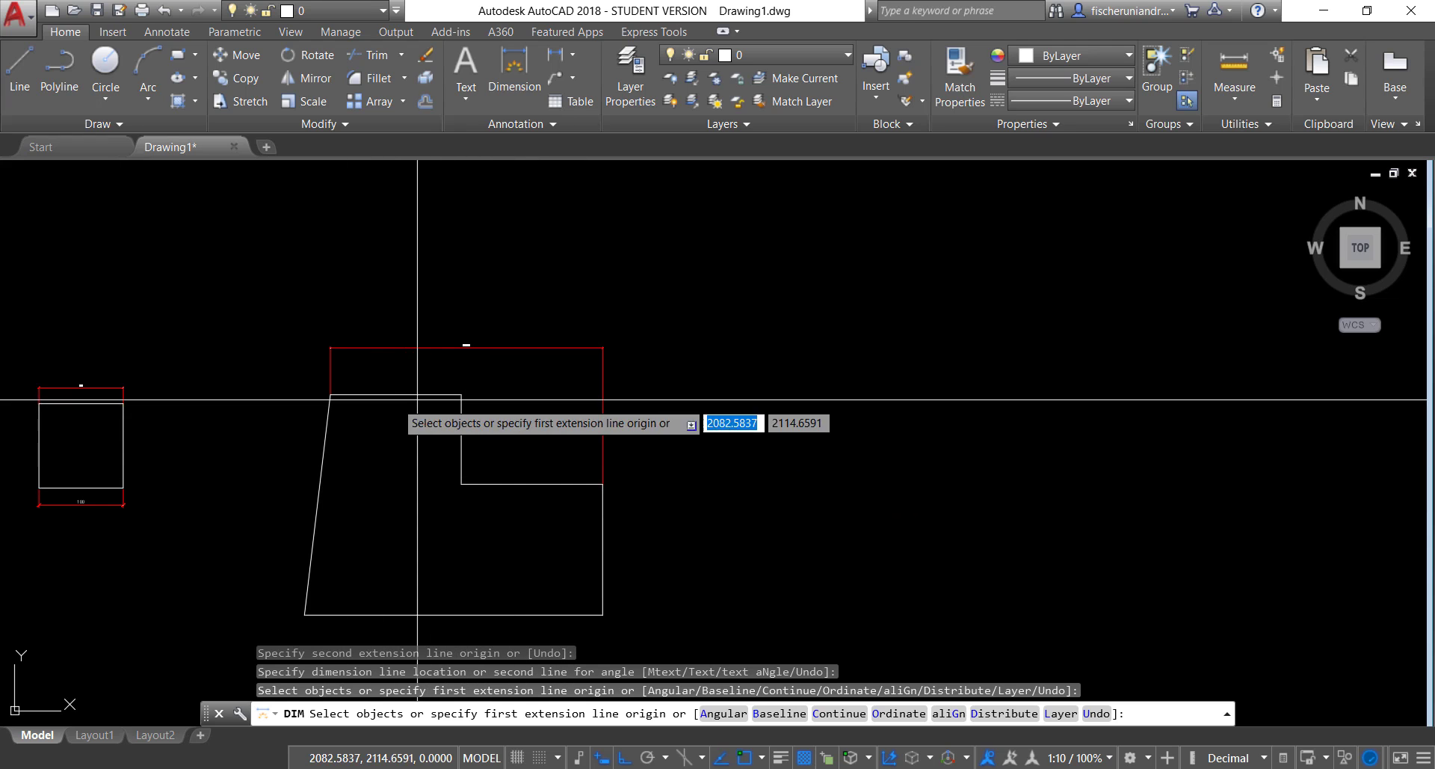
left_click(515, 71)
left_click(603, 483)
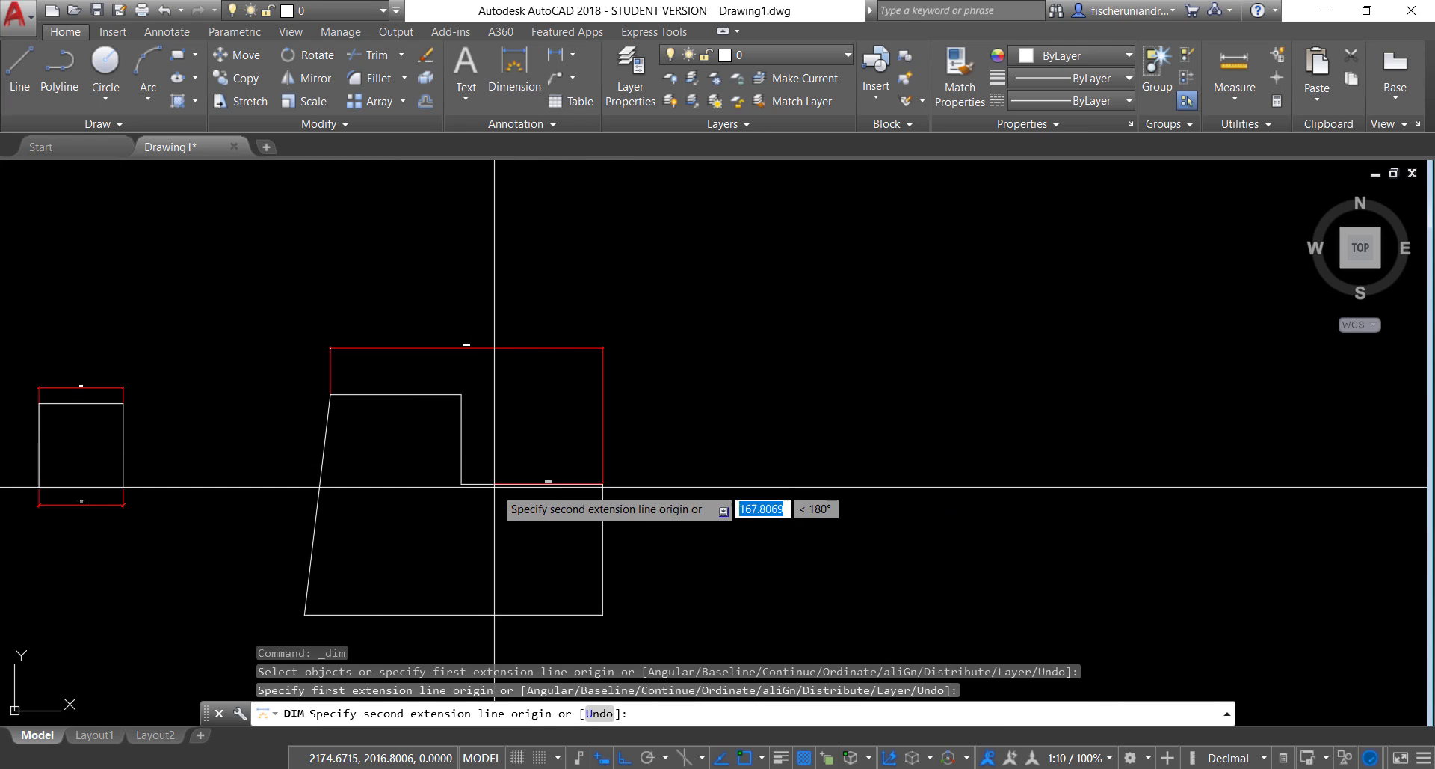
left_click(461, 483)
left_click(460, 298)
key("Escape")
Stretch the ledge's dimension line down about 88 units so that it sits below the overall dimension.
scroll(528, 362, "up", 4)
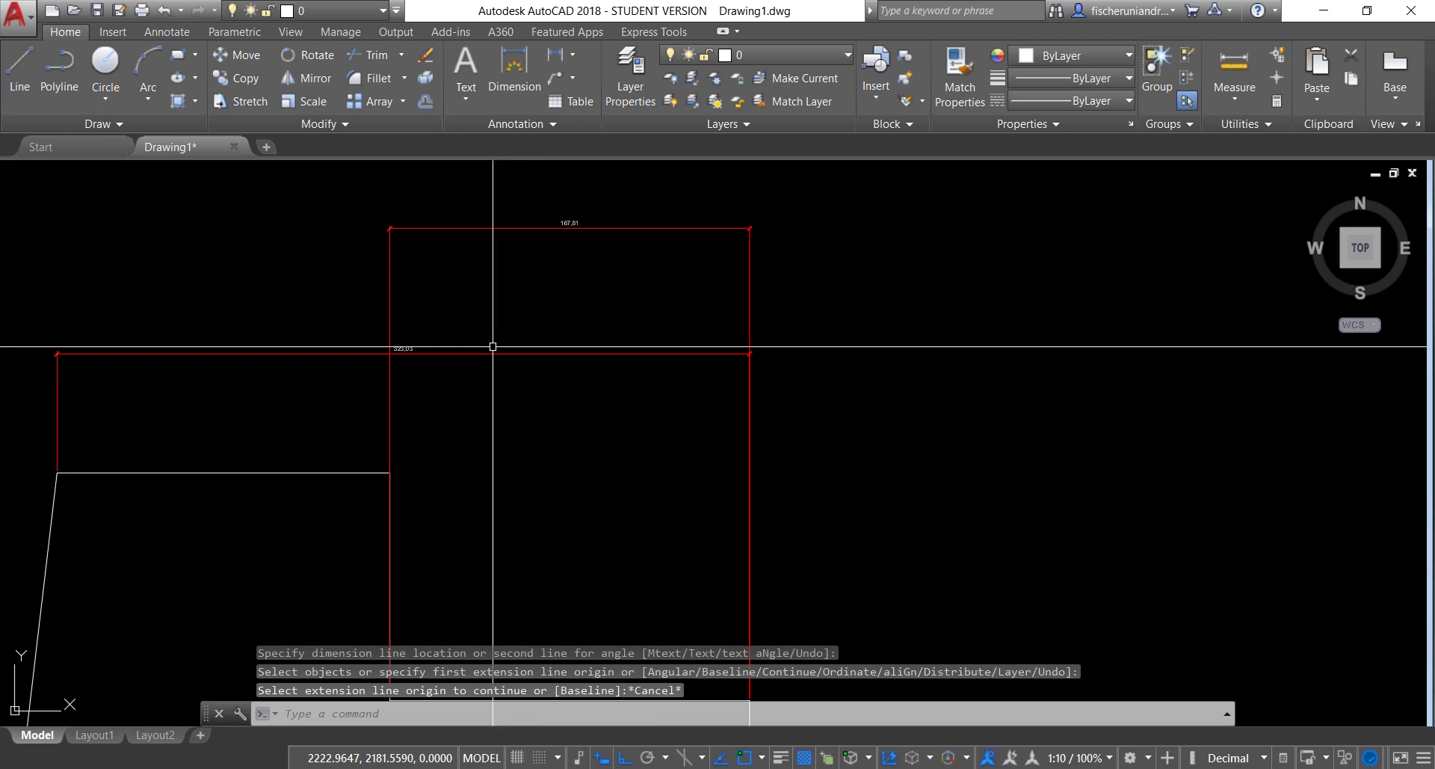
scroll(443, 333, "up", 2)
middle_click_drag(443, 333, 590, 479)
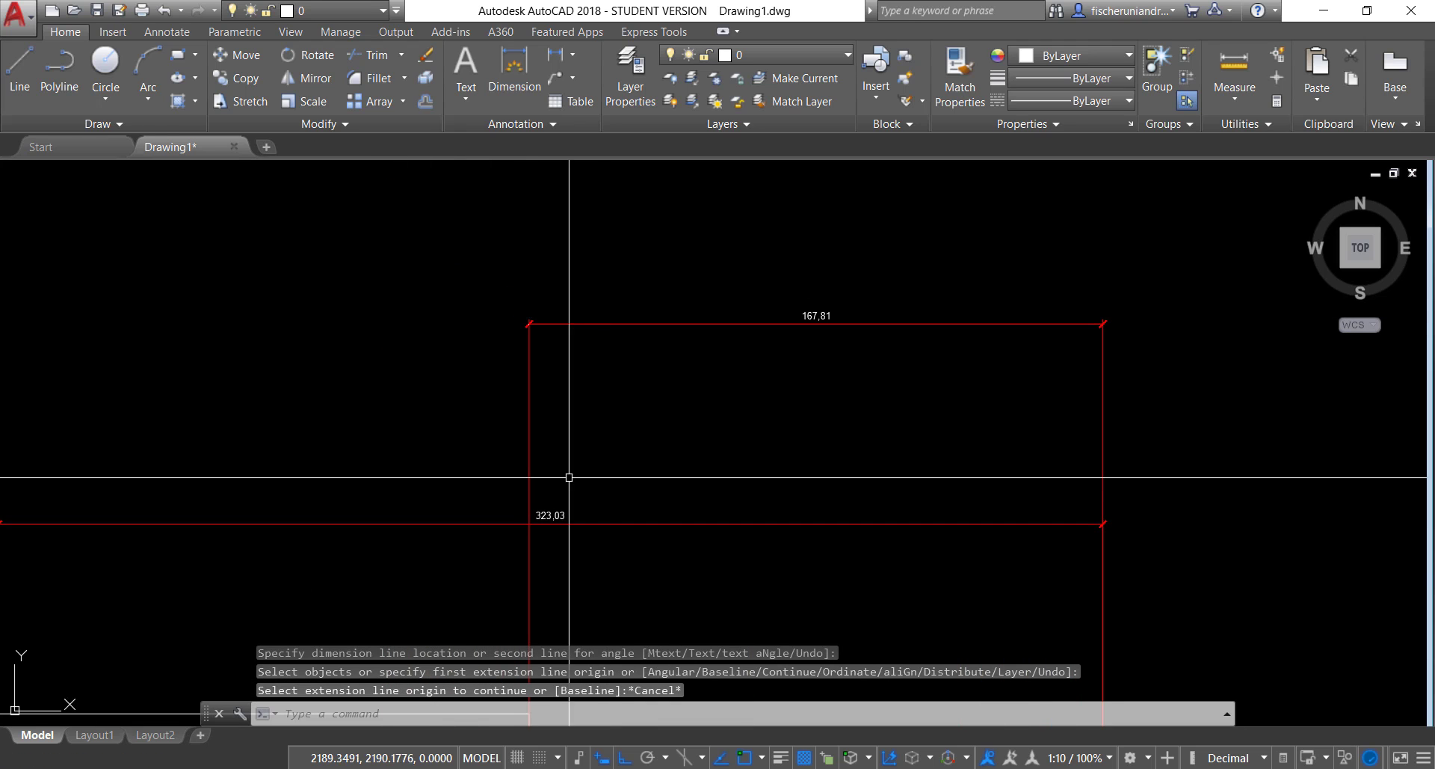
scroll(657, 375, "down", 2)
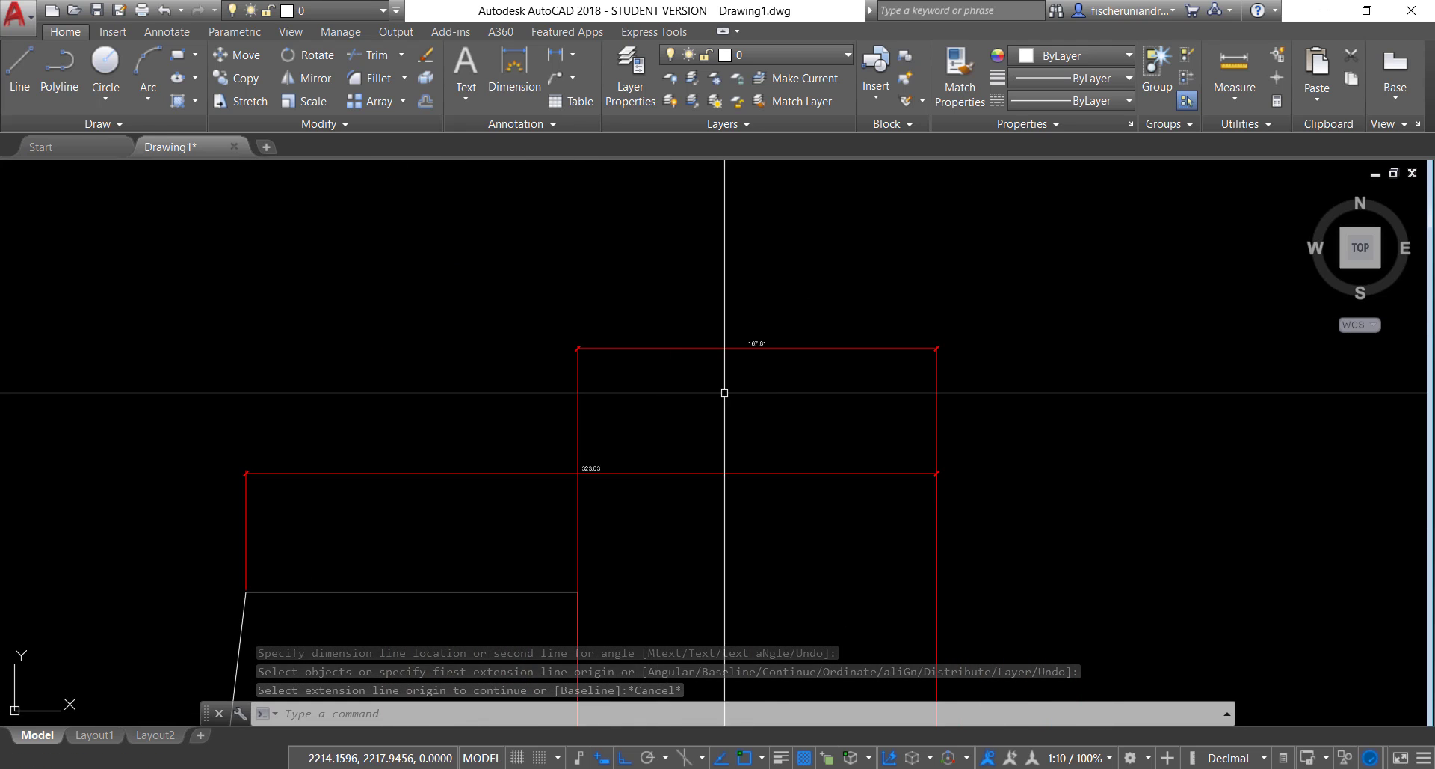
scroll(747, 343, "down", 2)
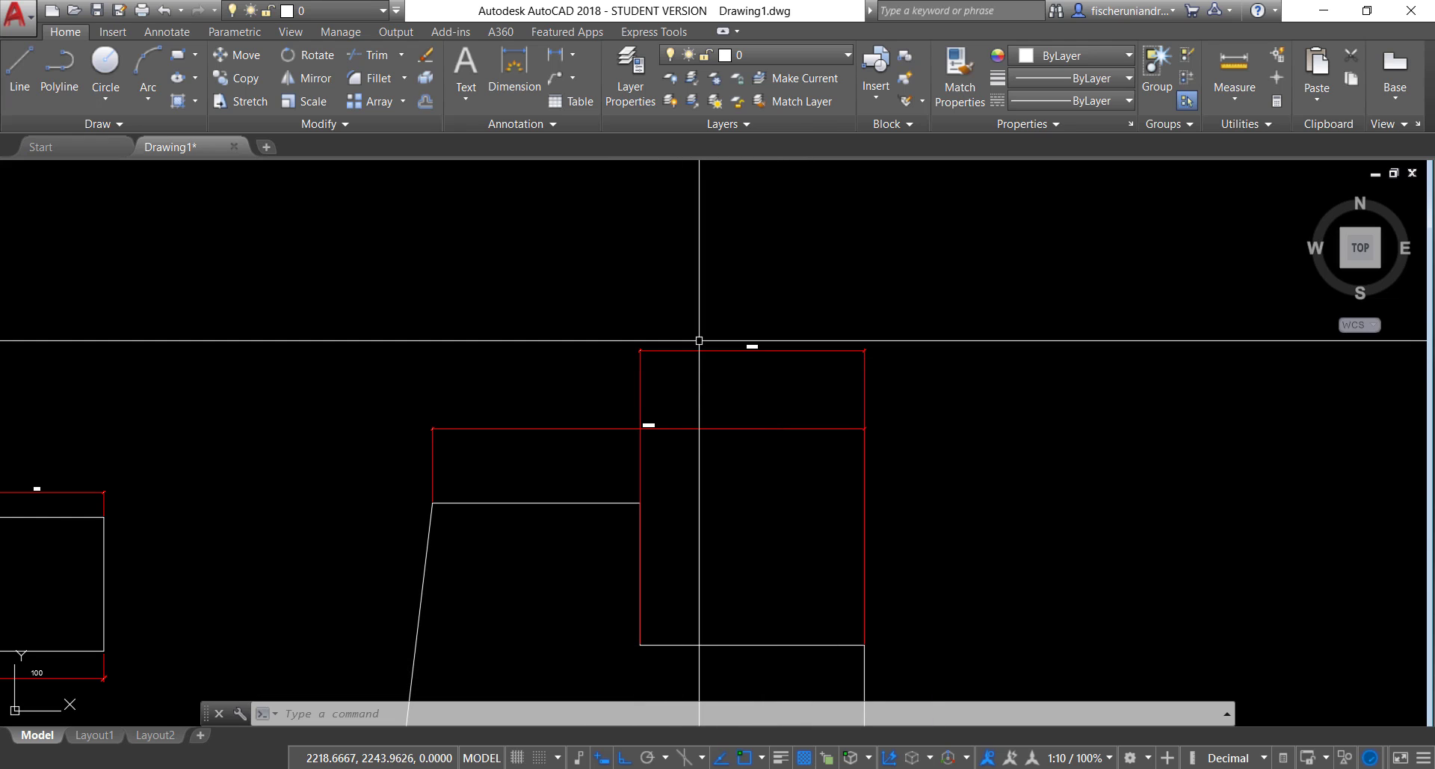
left_click(939, 360)
left_click(563, 290)
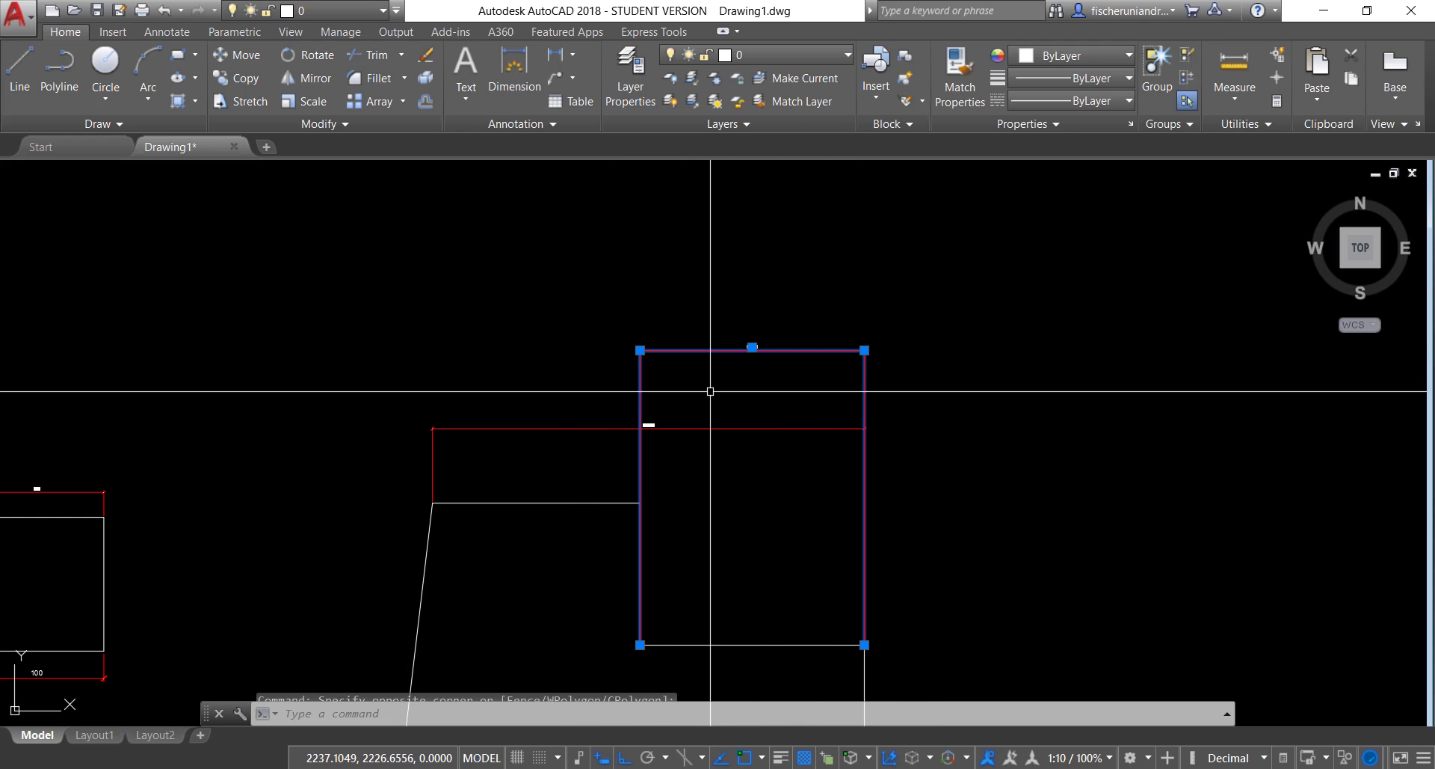
type("s")
key("Return")
left_click(941, 325)
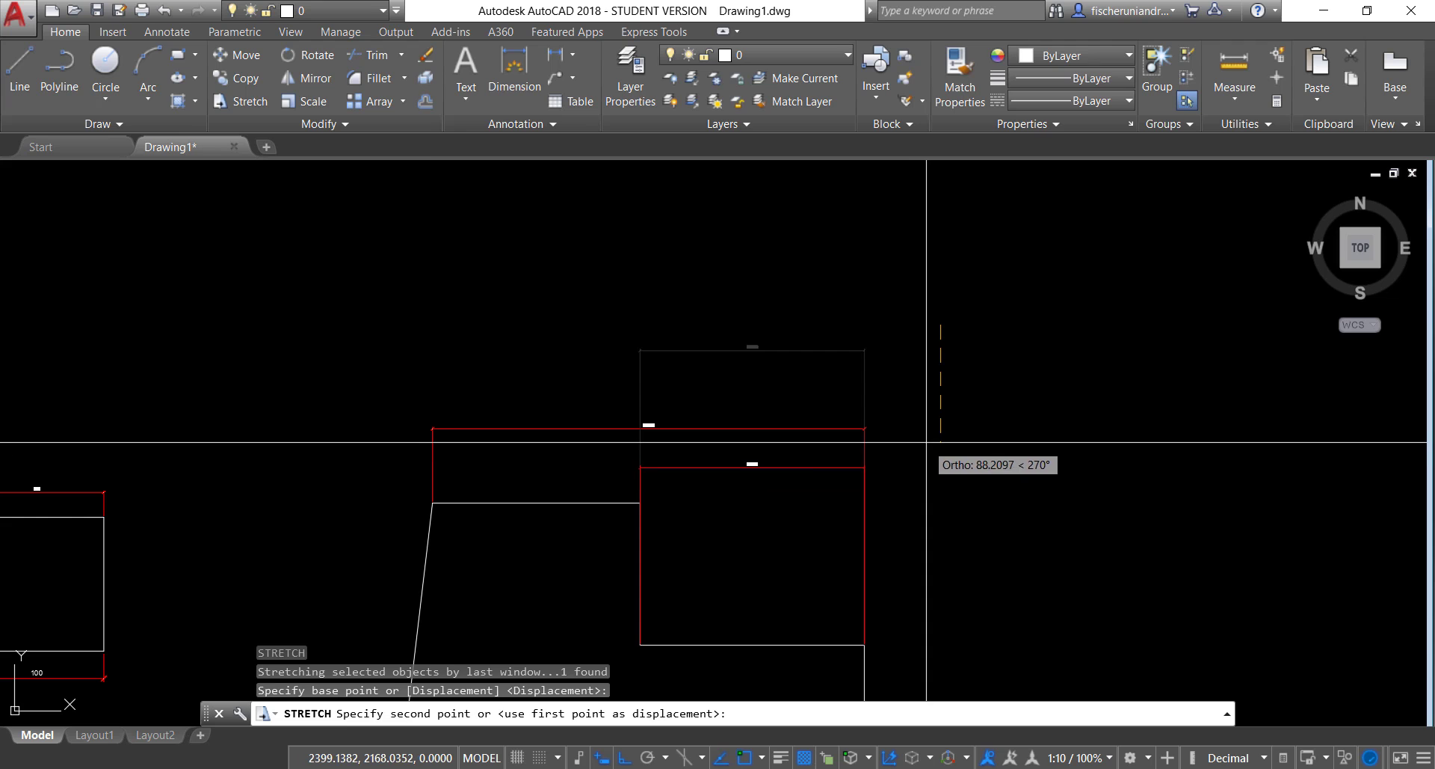
left_click(927, 442)
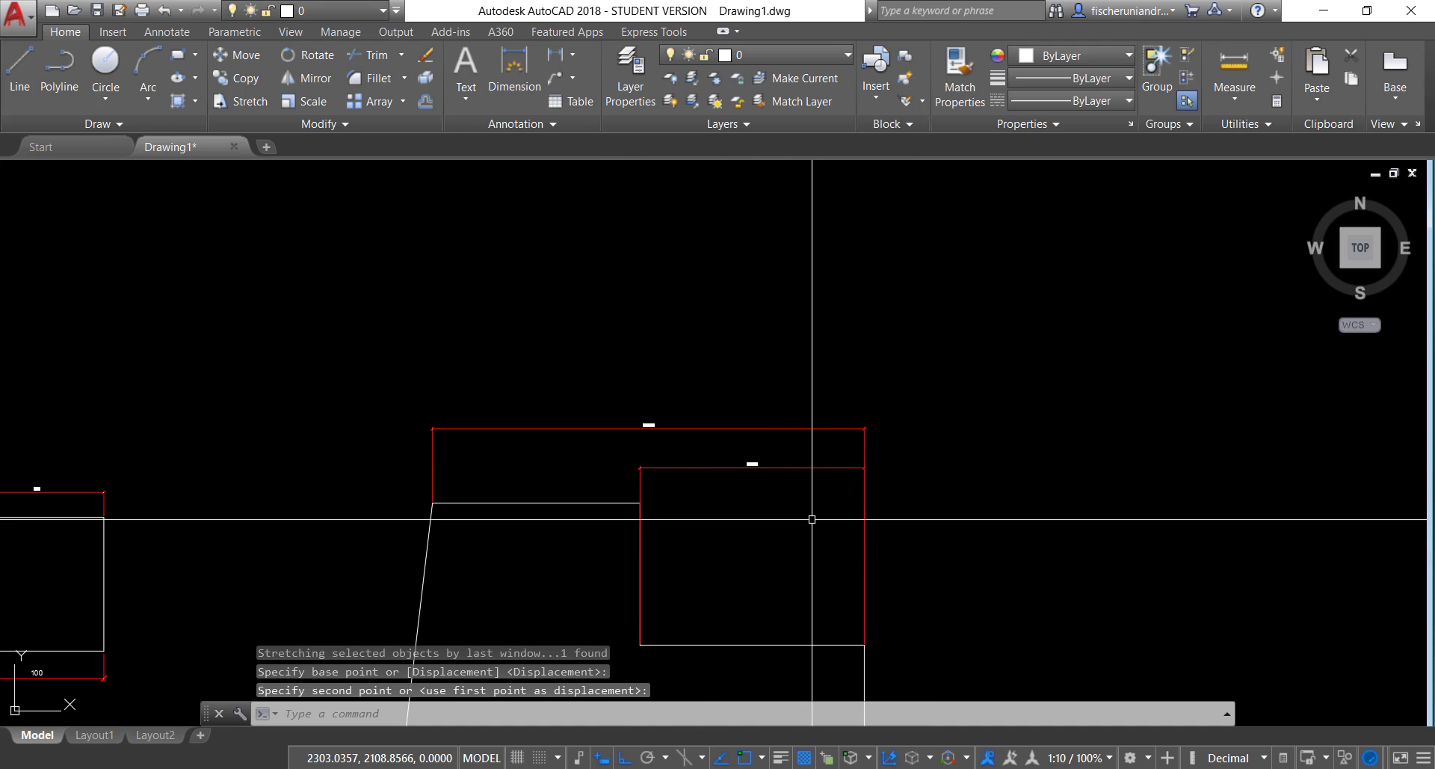
left_click(745, 467)
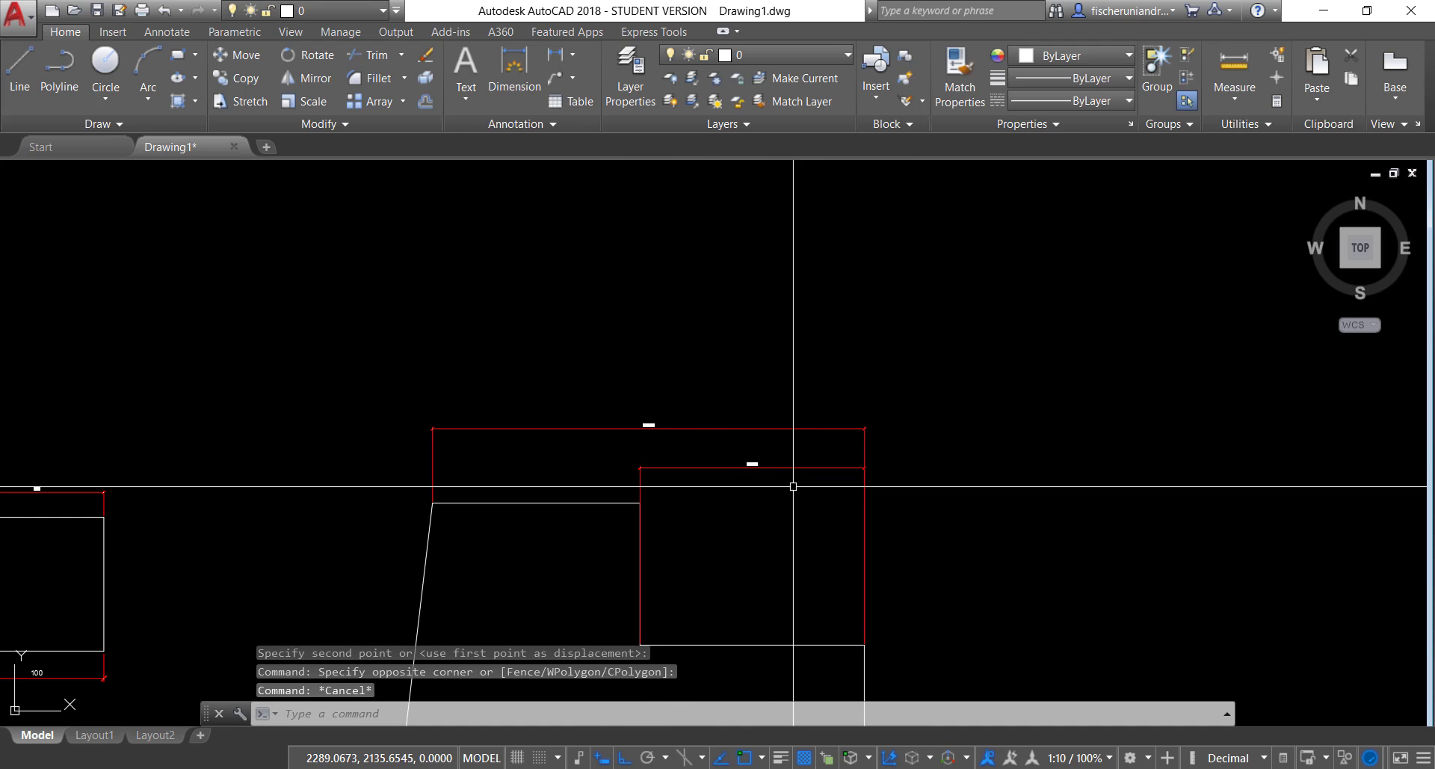
key("Escape")
Dimension the outline's upper horizontal edge, aligning its dimension line with the ledge's dimension.
left_click(515, 74)
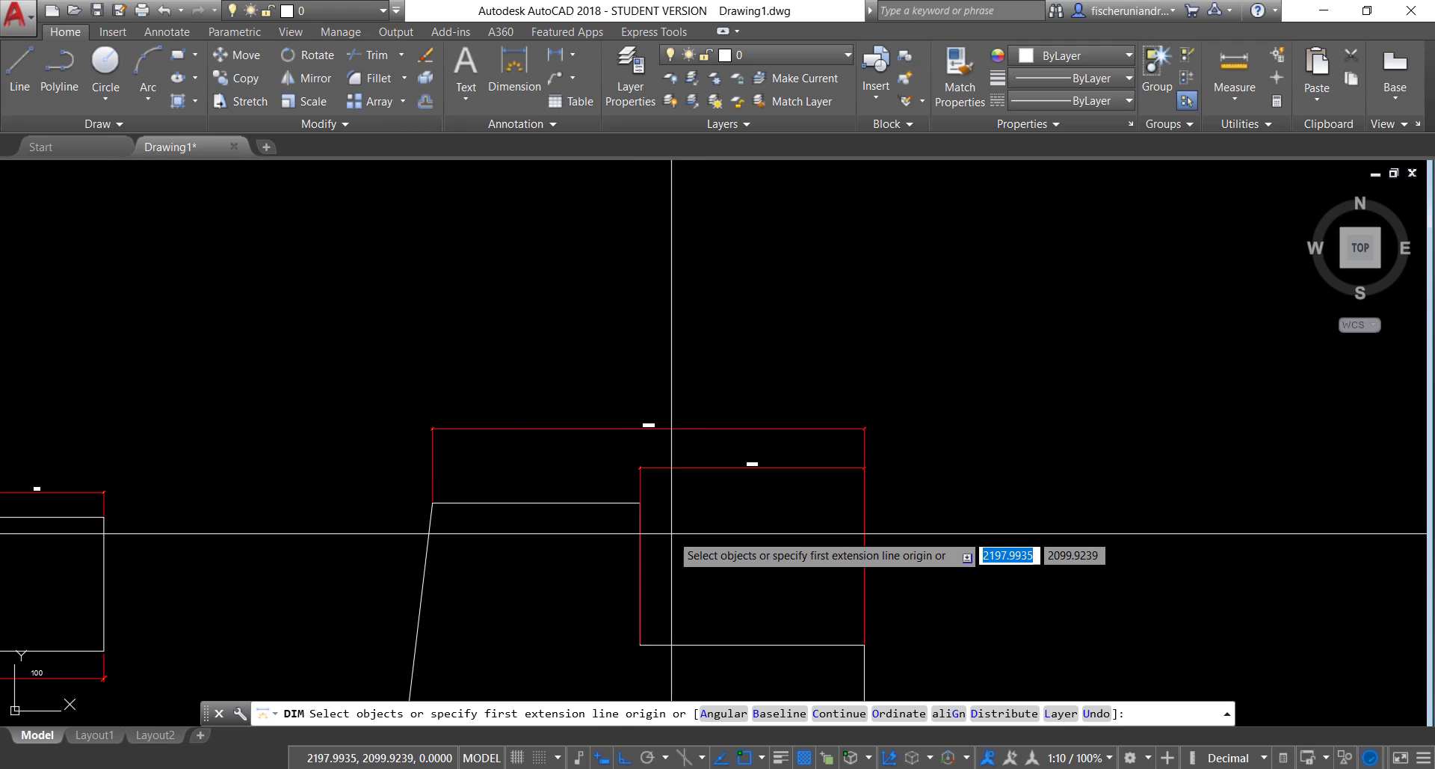
left_click(640, 503)
left_click(433, 502)
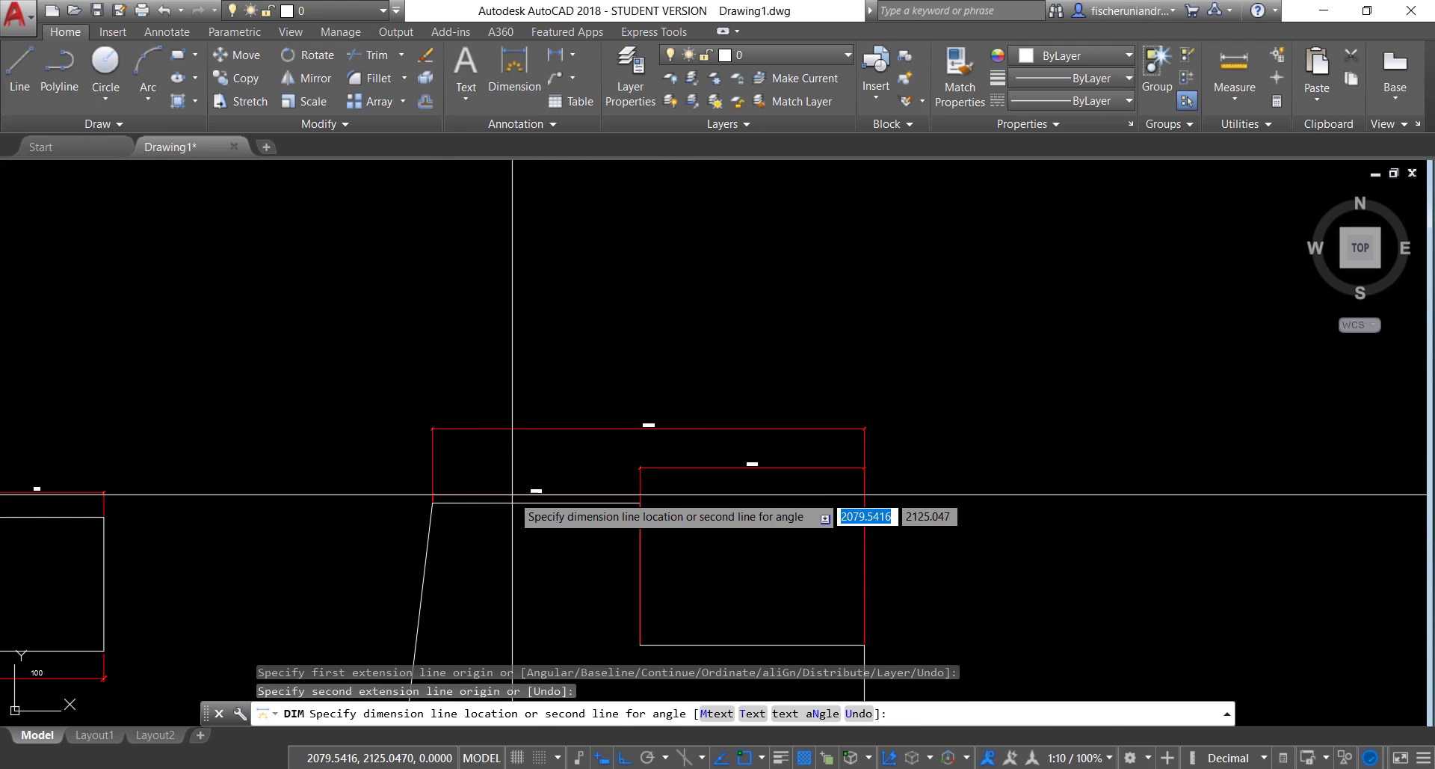
left_click(662, 468)
Stretch both partial dimensions up above the overall dimension line to show the wrong order.
scroll(554, 478, "up", 4)
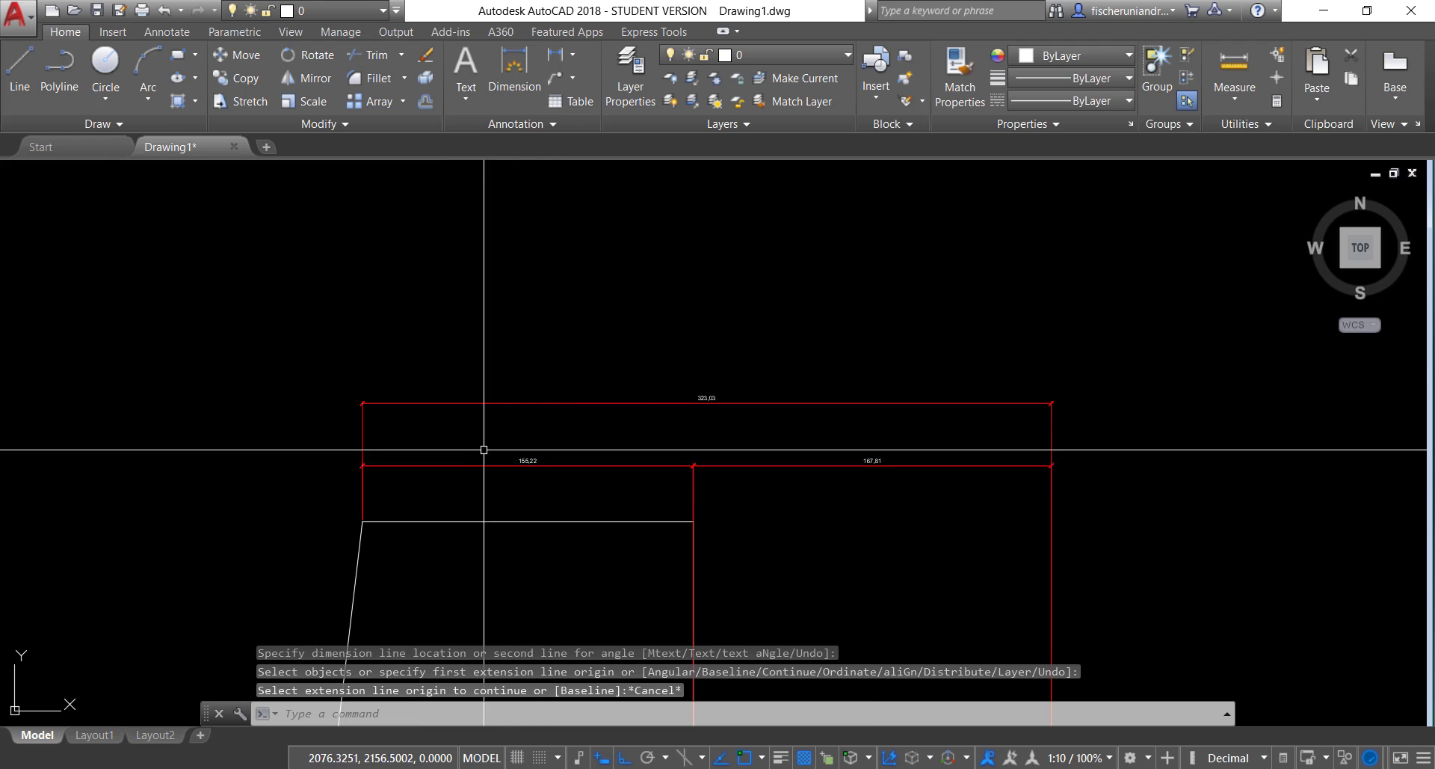
middle_click_drag(718, 481, 613, 470)
left_click(1241, 460)
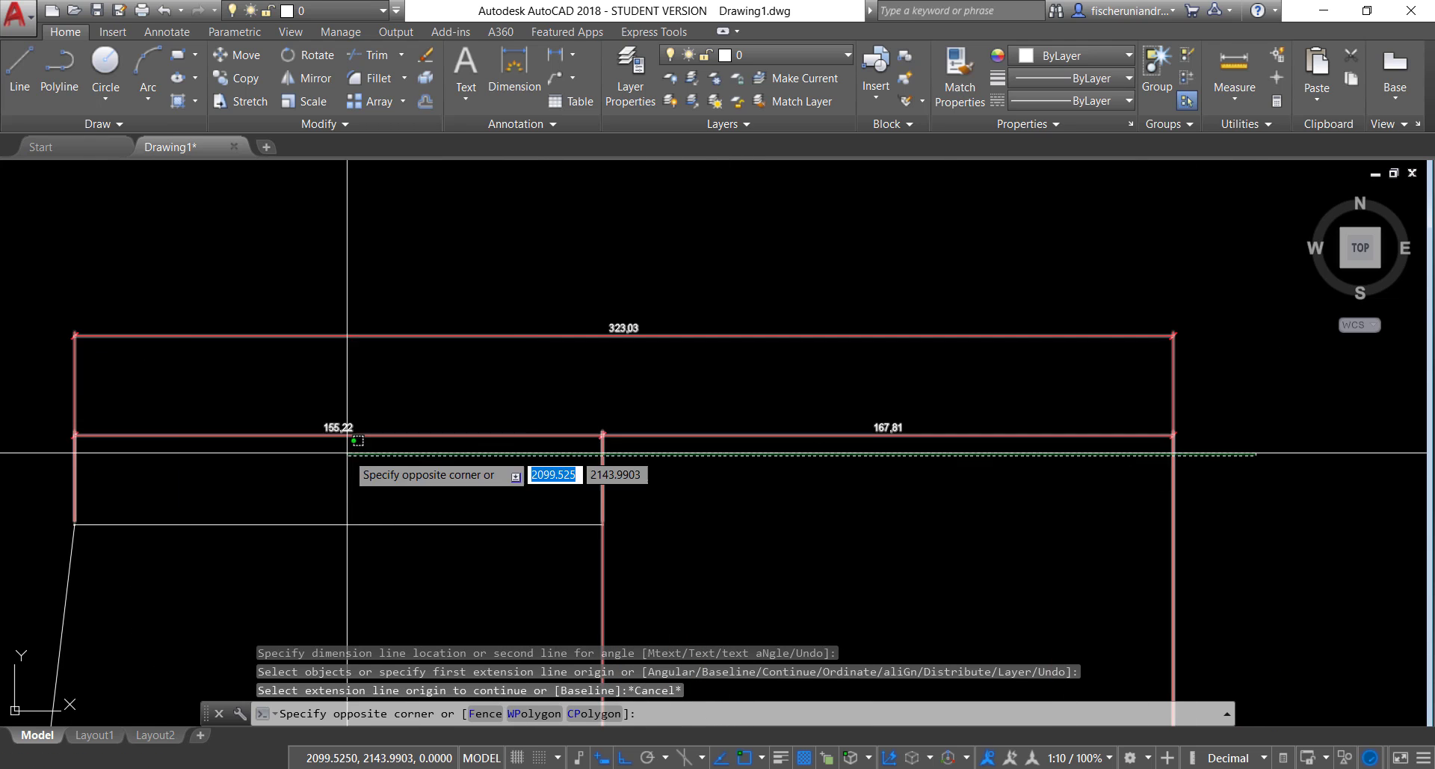
key("Escape")
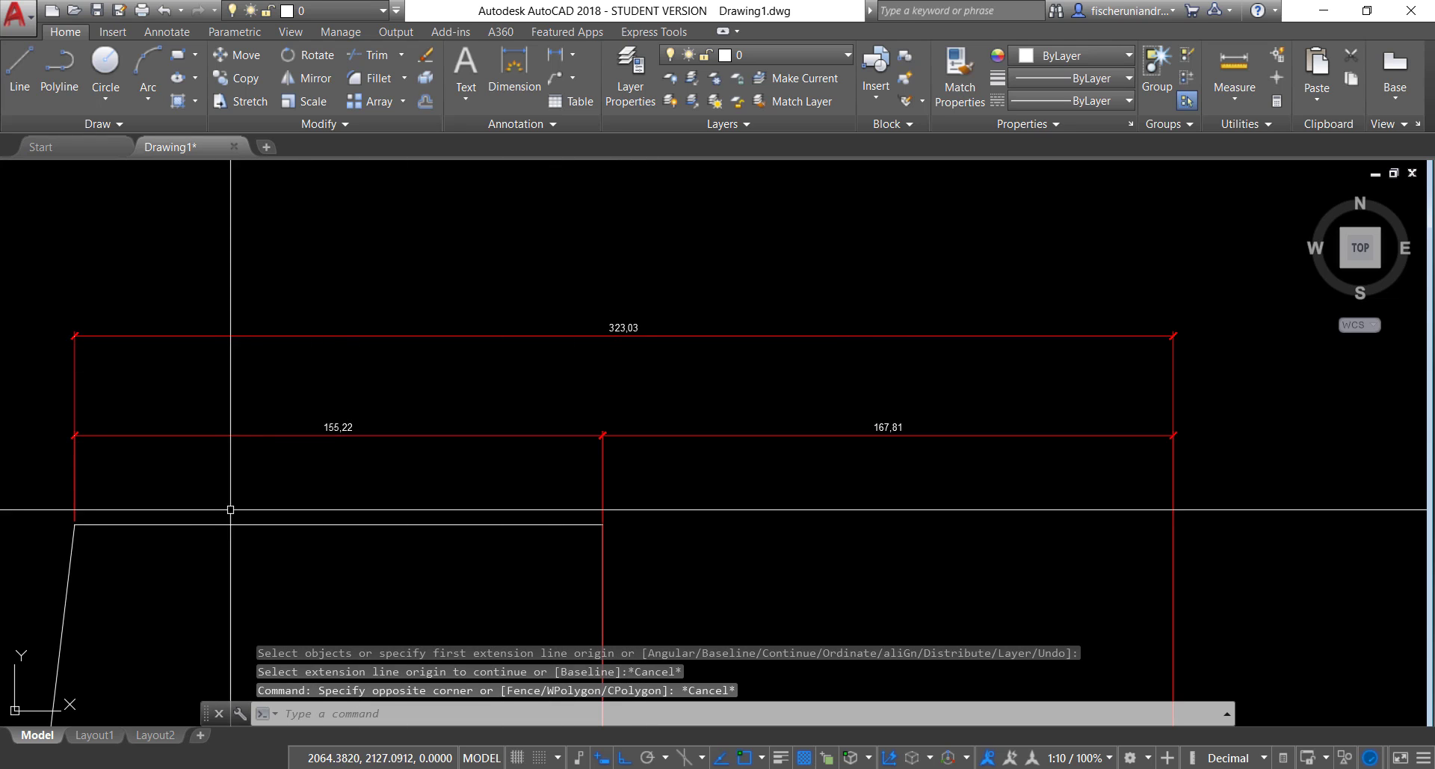
left_click(1252, 452)
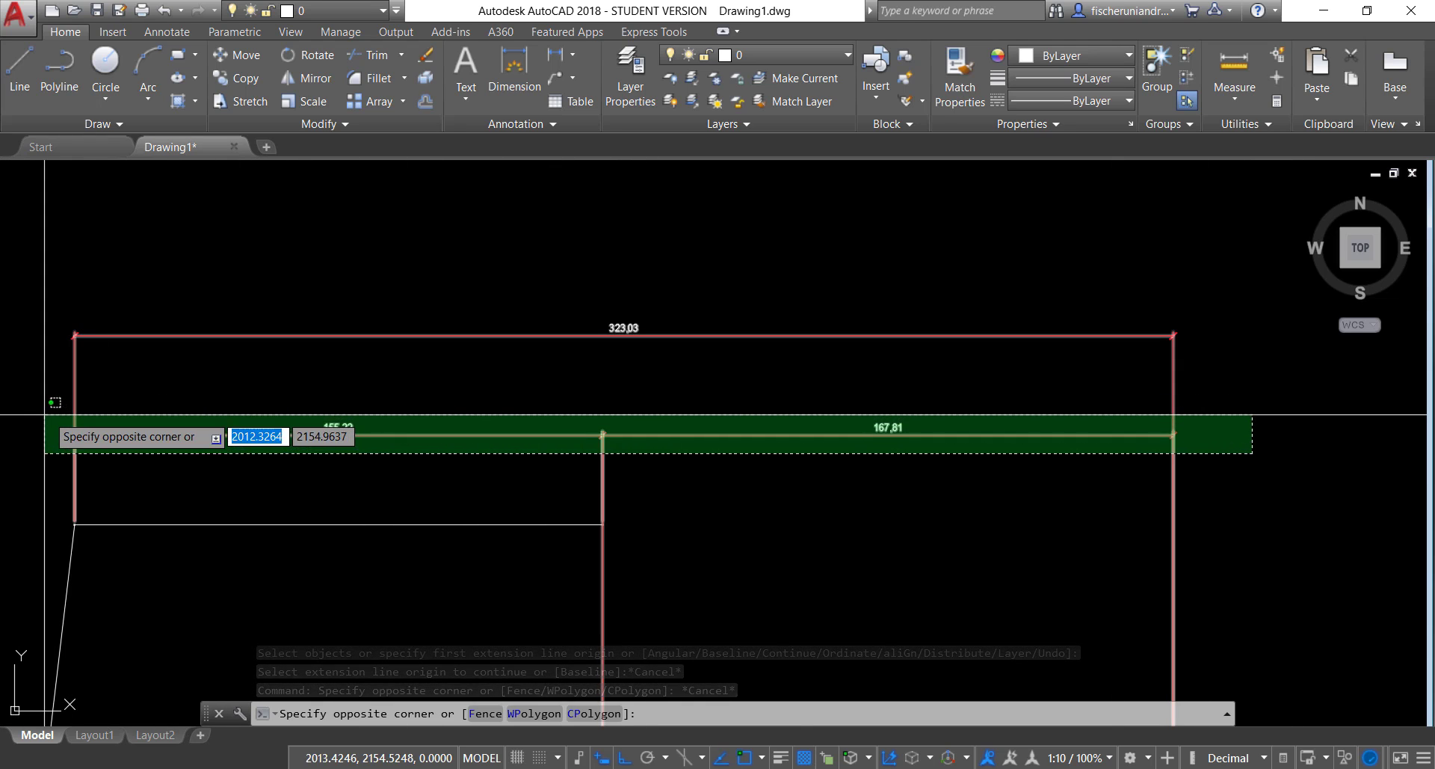
left_click(43, 416)
type("s")
key("Return")
left_click(241, 495)
key("Escape")
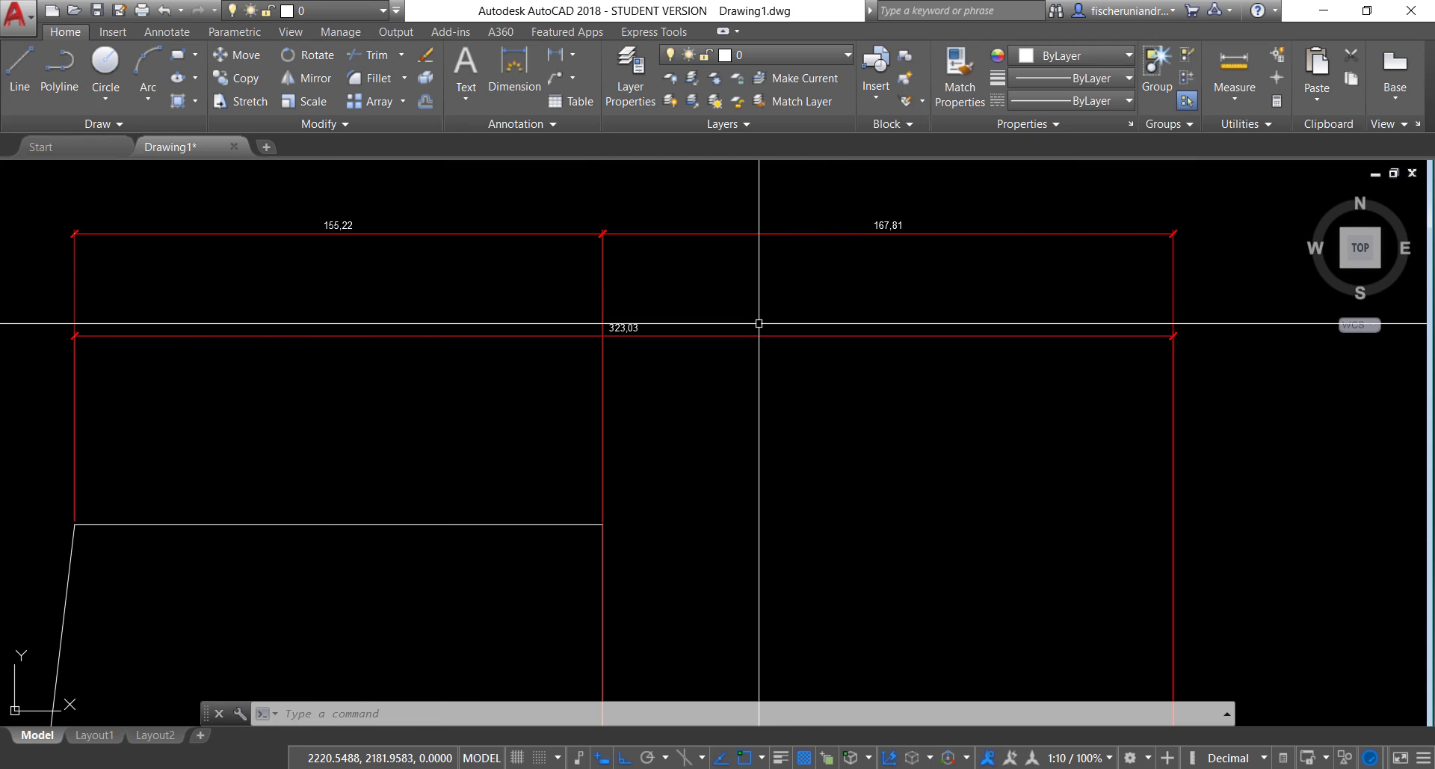
Stretch both partial dimensions back down between the overall dimension line and the outline's upper edge.
left_click(1199, 268)
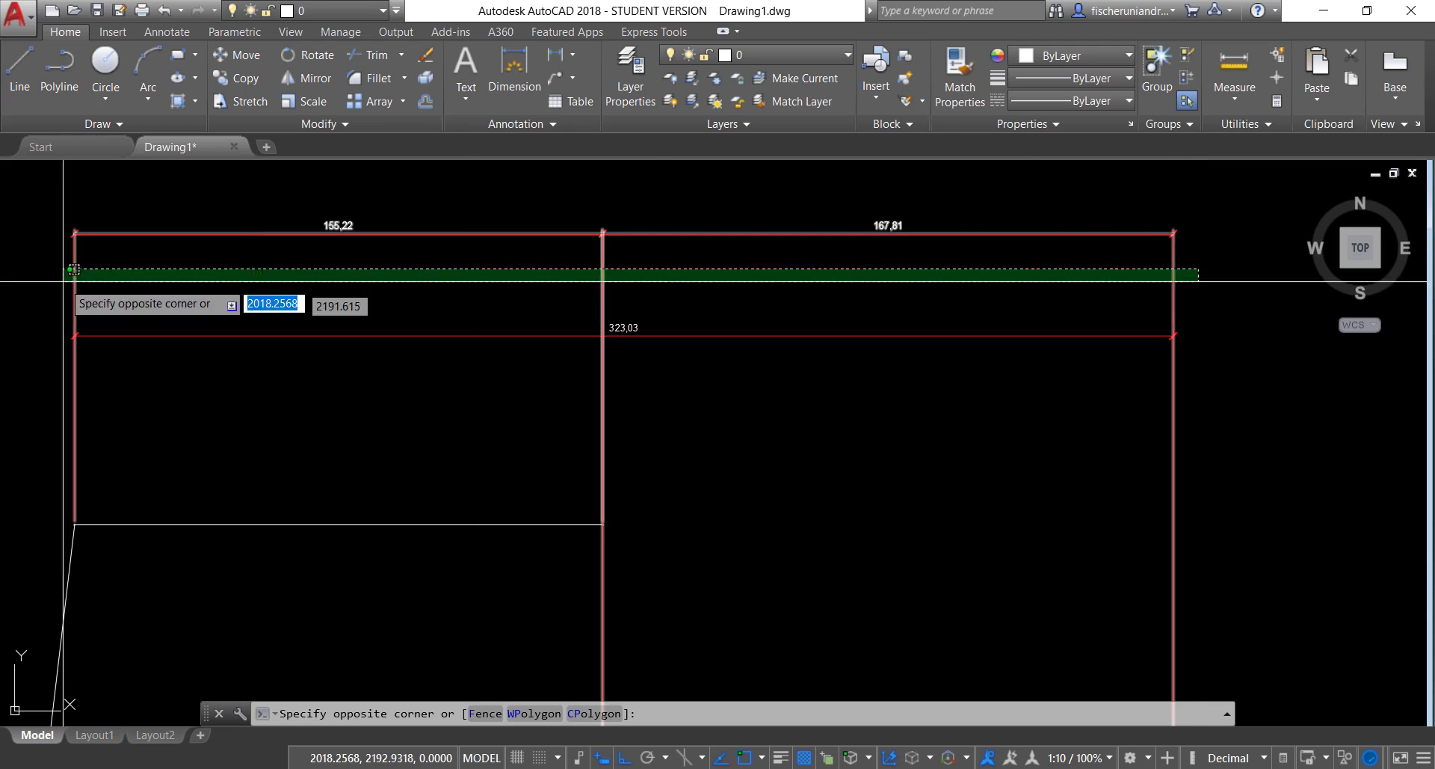
left_click(37, 201)
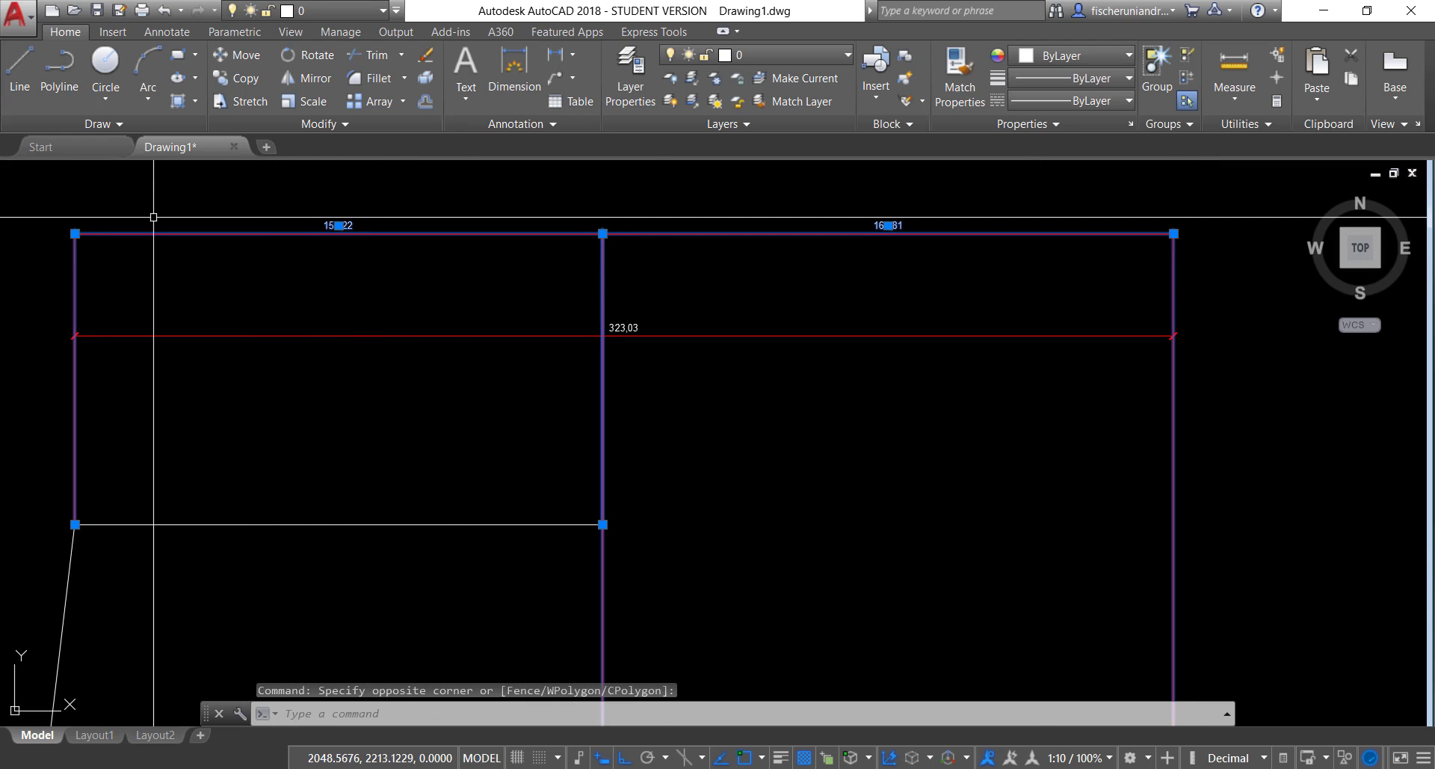
type("s")
key("Return")
left_click(50, 225)
left_click(49, 440)
key("Escape")
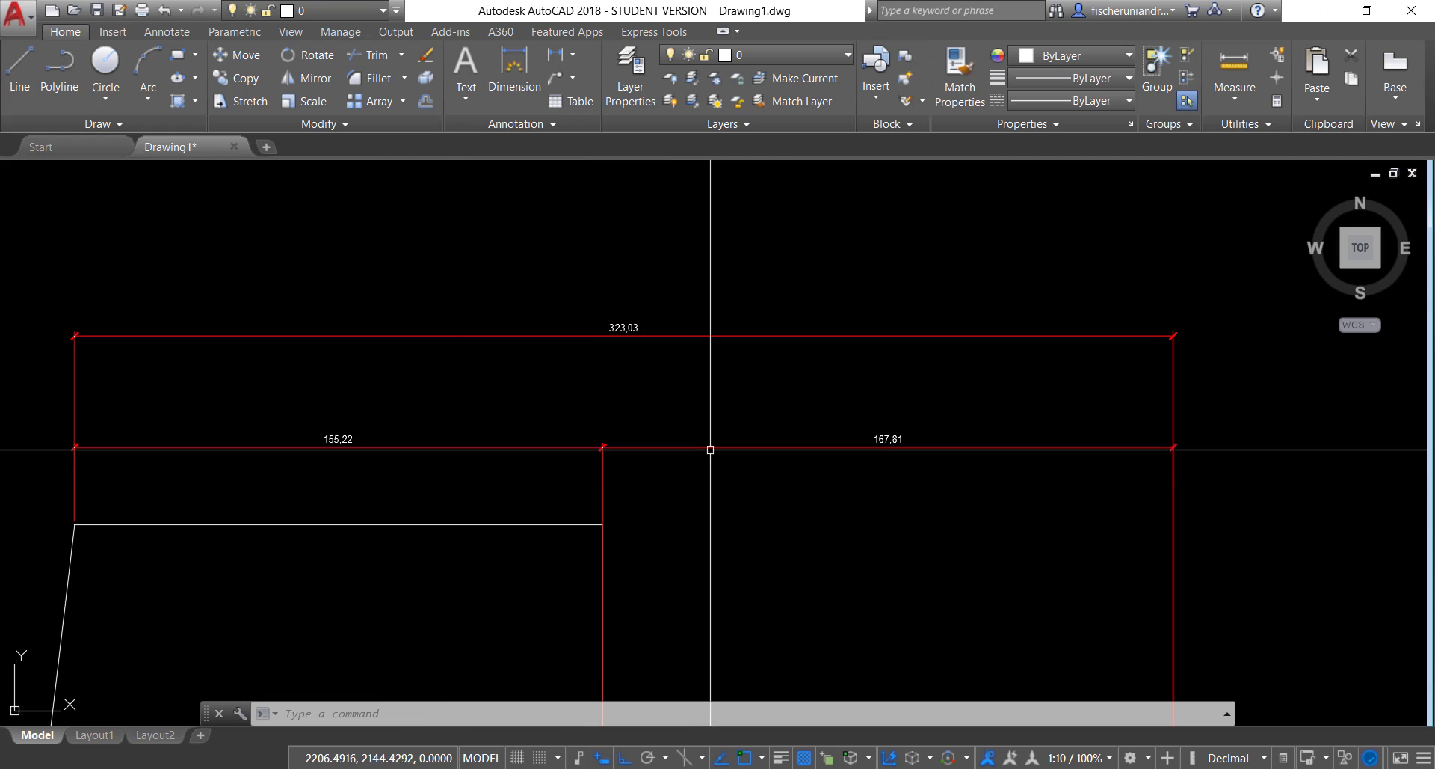
scroll(681, 406, "down", 4)
middle_click_drag(746, 460, 677, 321)
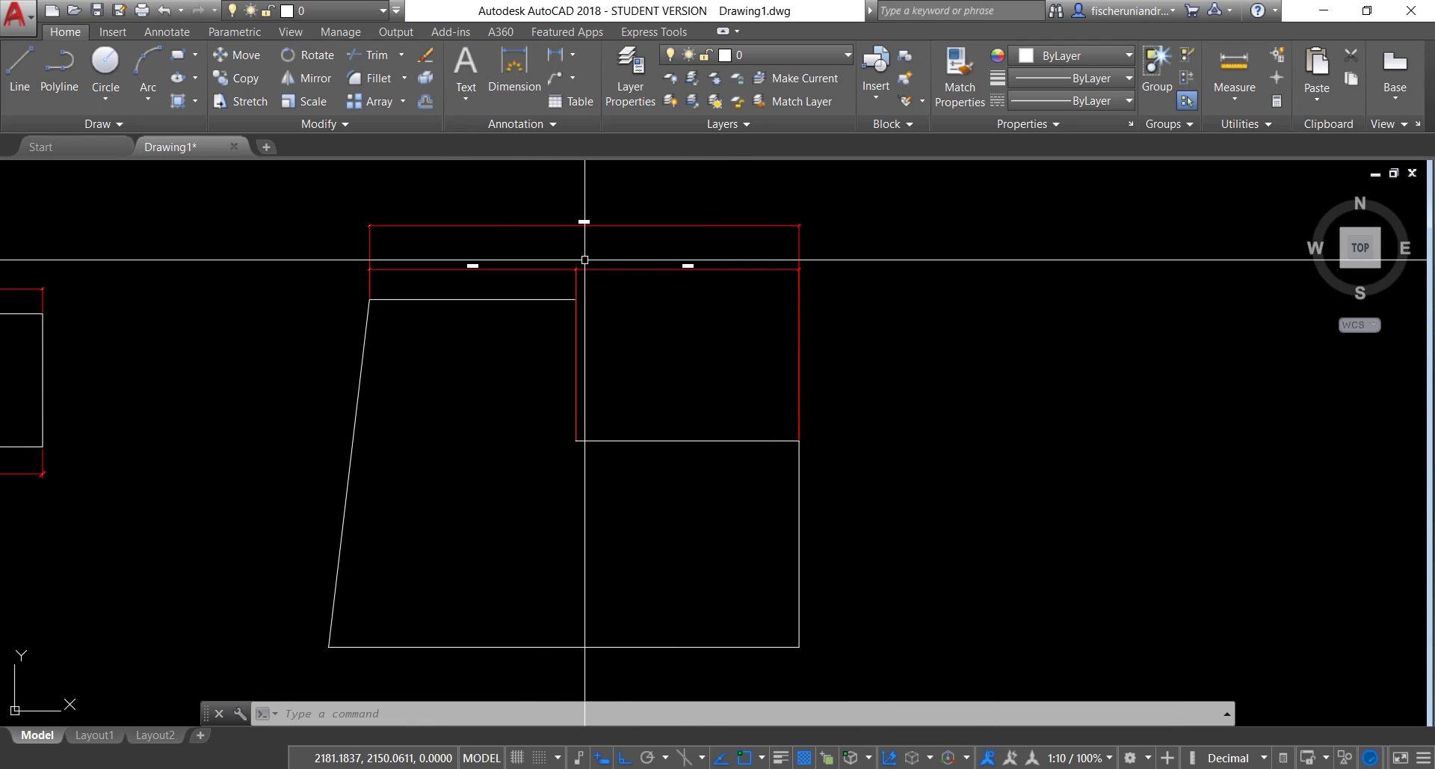
scroll(550, 260, "up", 2)
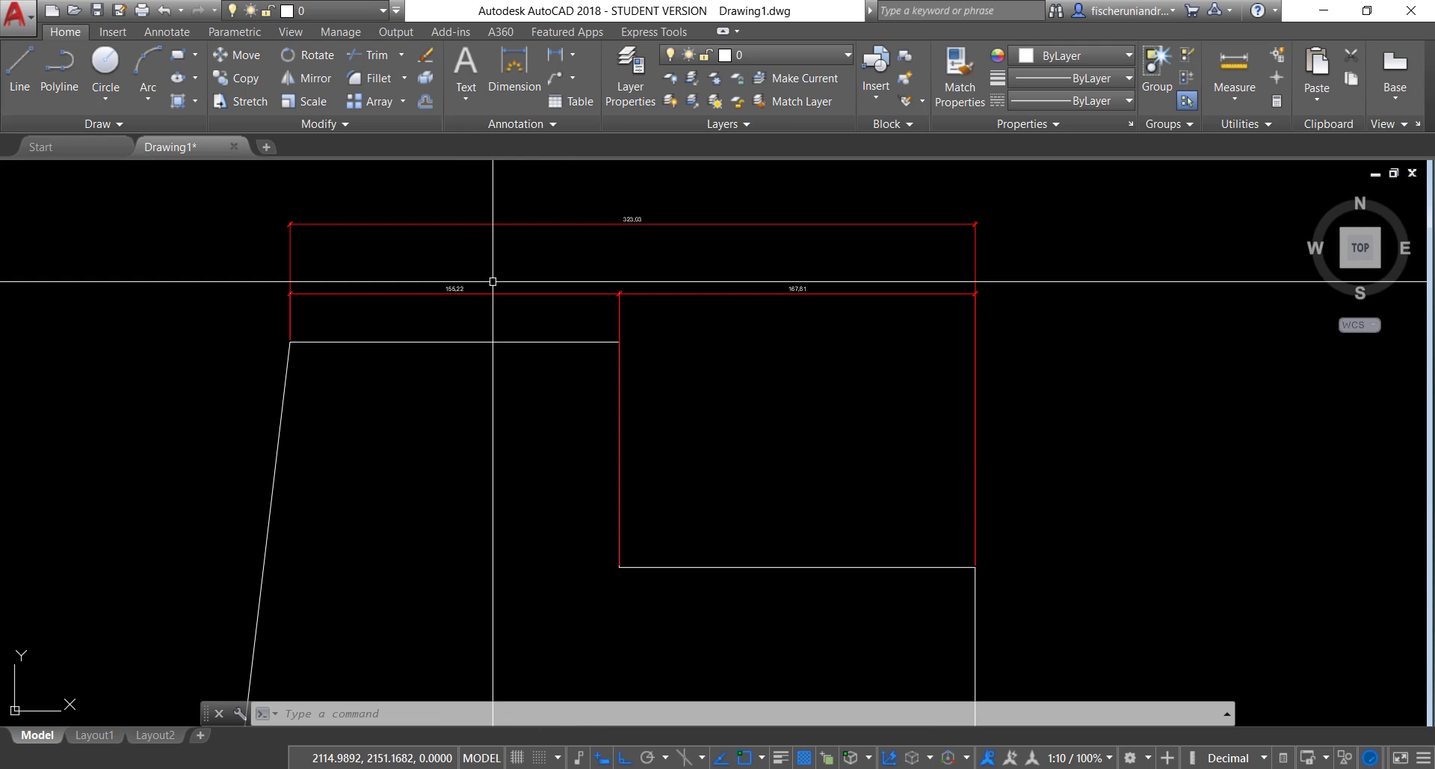
scroll(518, 256, "down", 2)
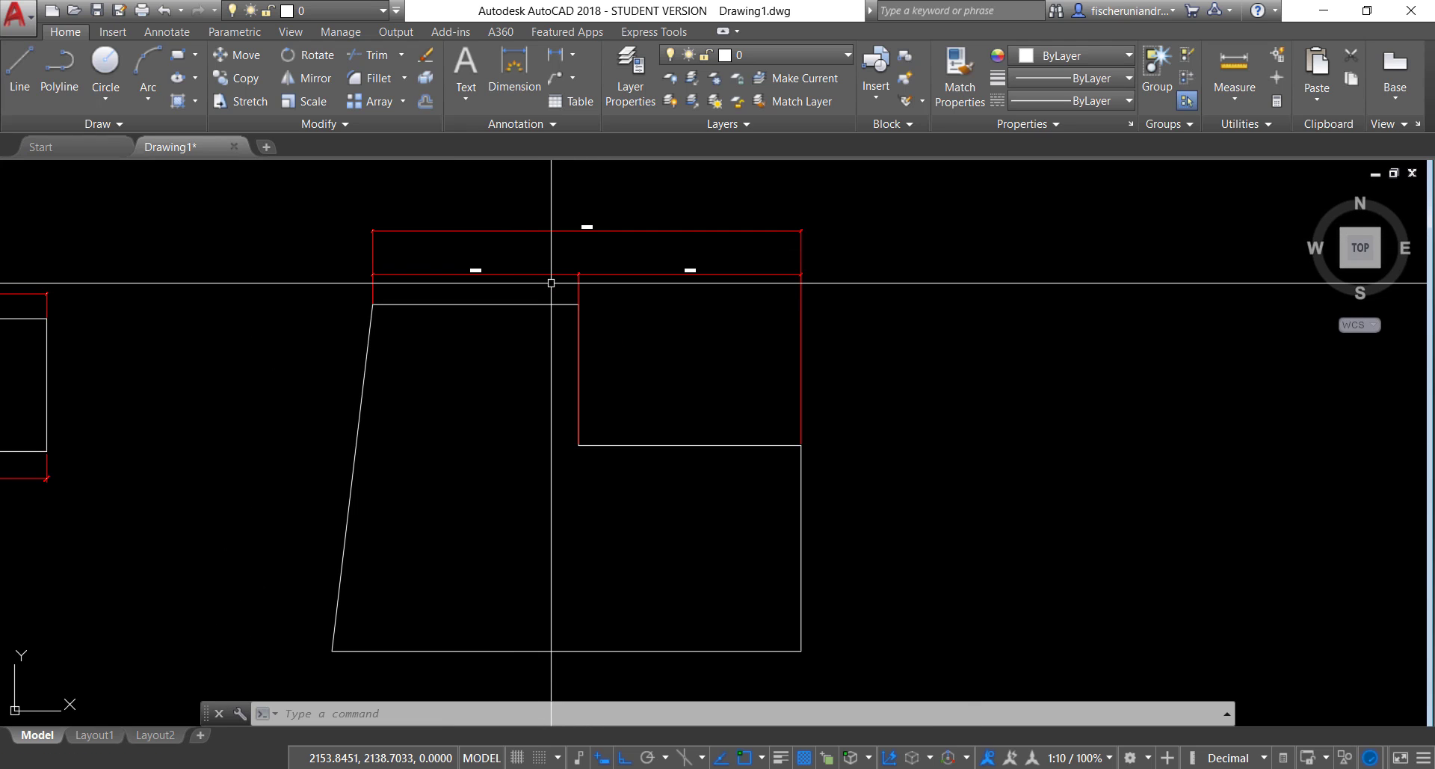